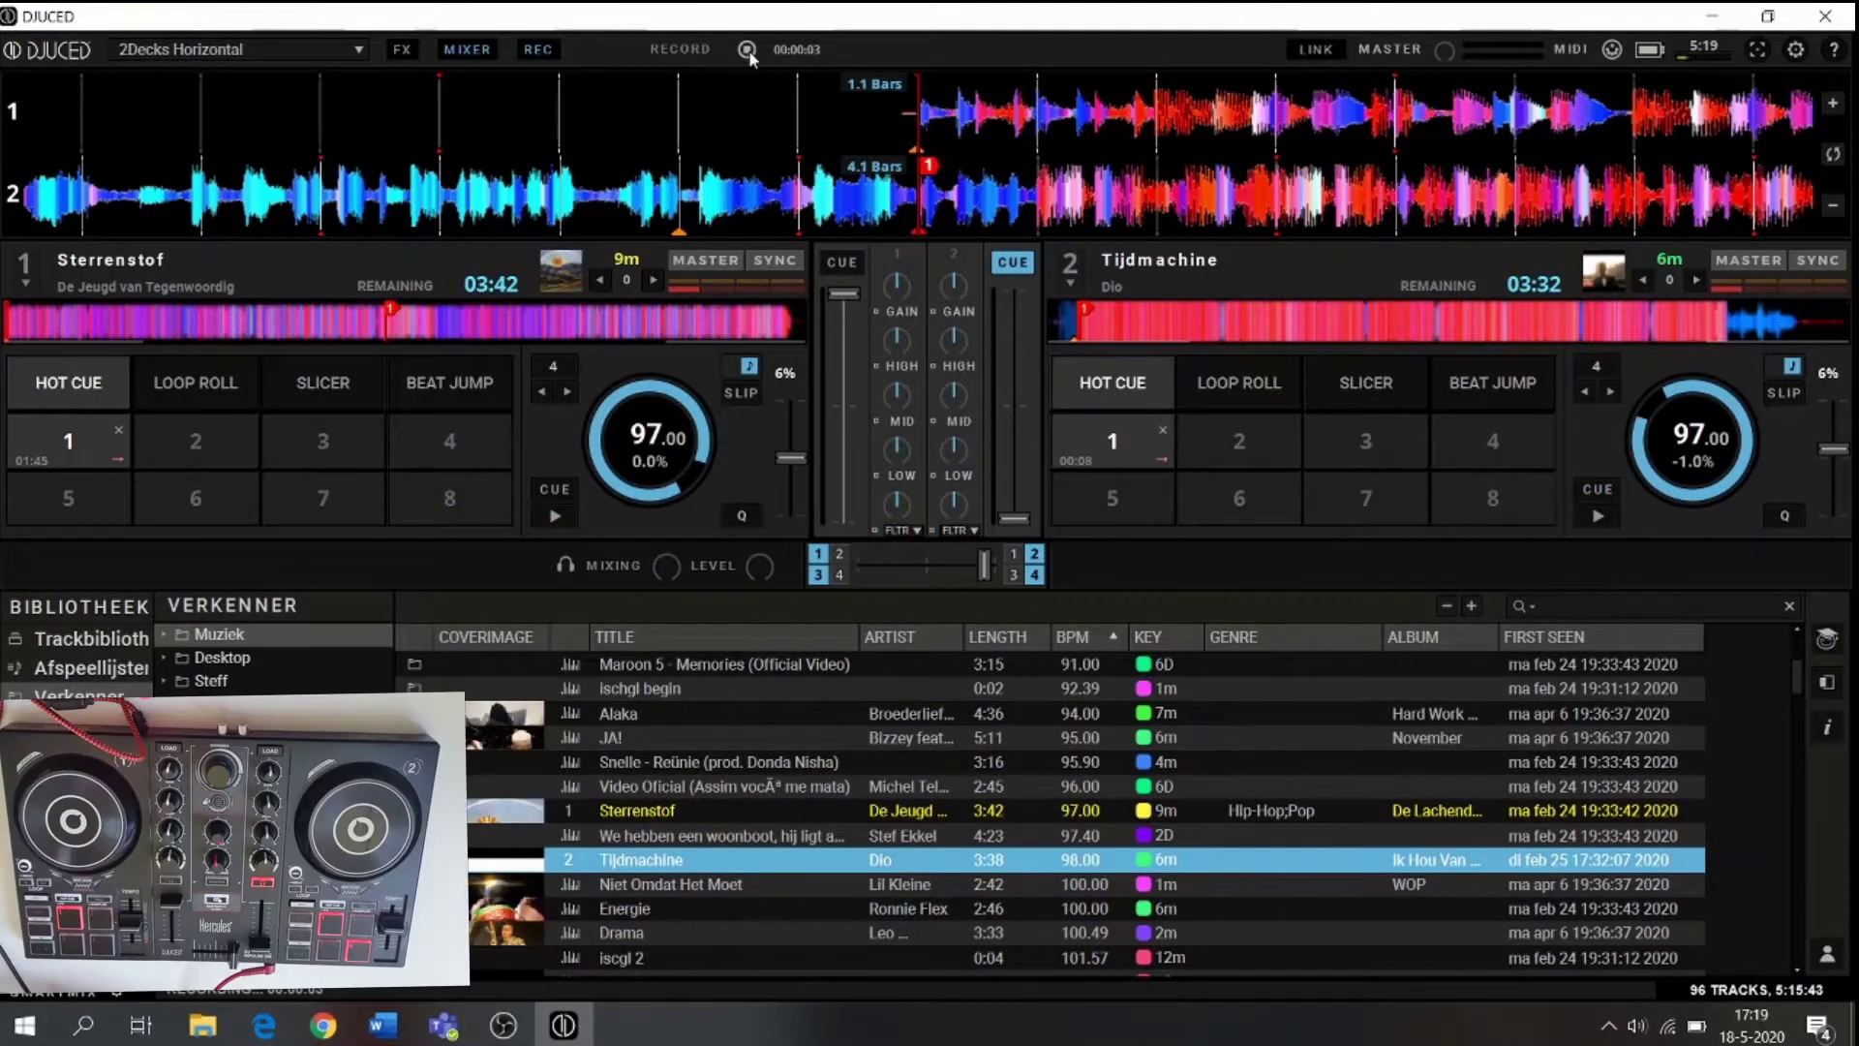
- Play Sterrenstof on deck 1 and stop it near the track's end while Tijdmachine plays on deck 2
left_click(553, 518)
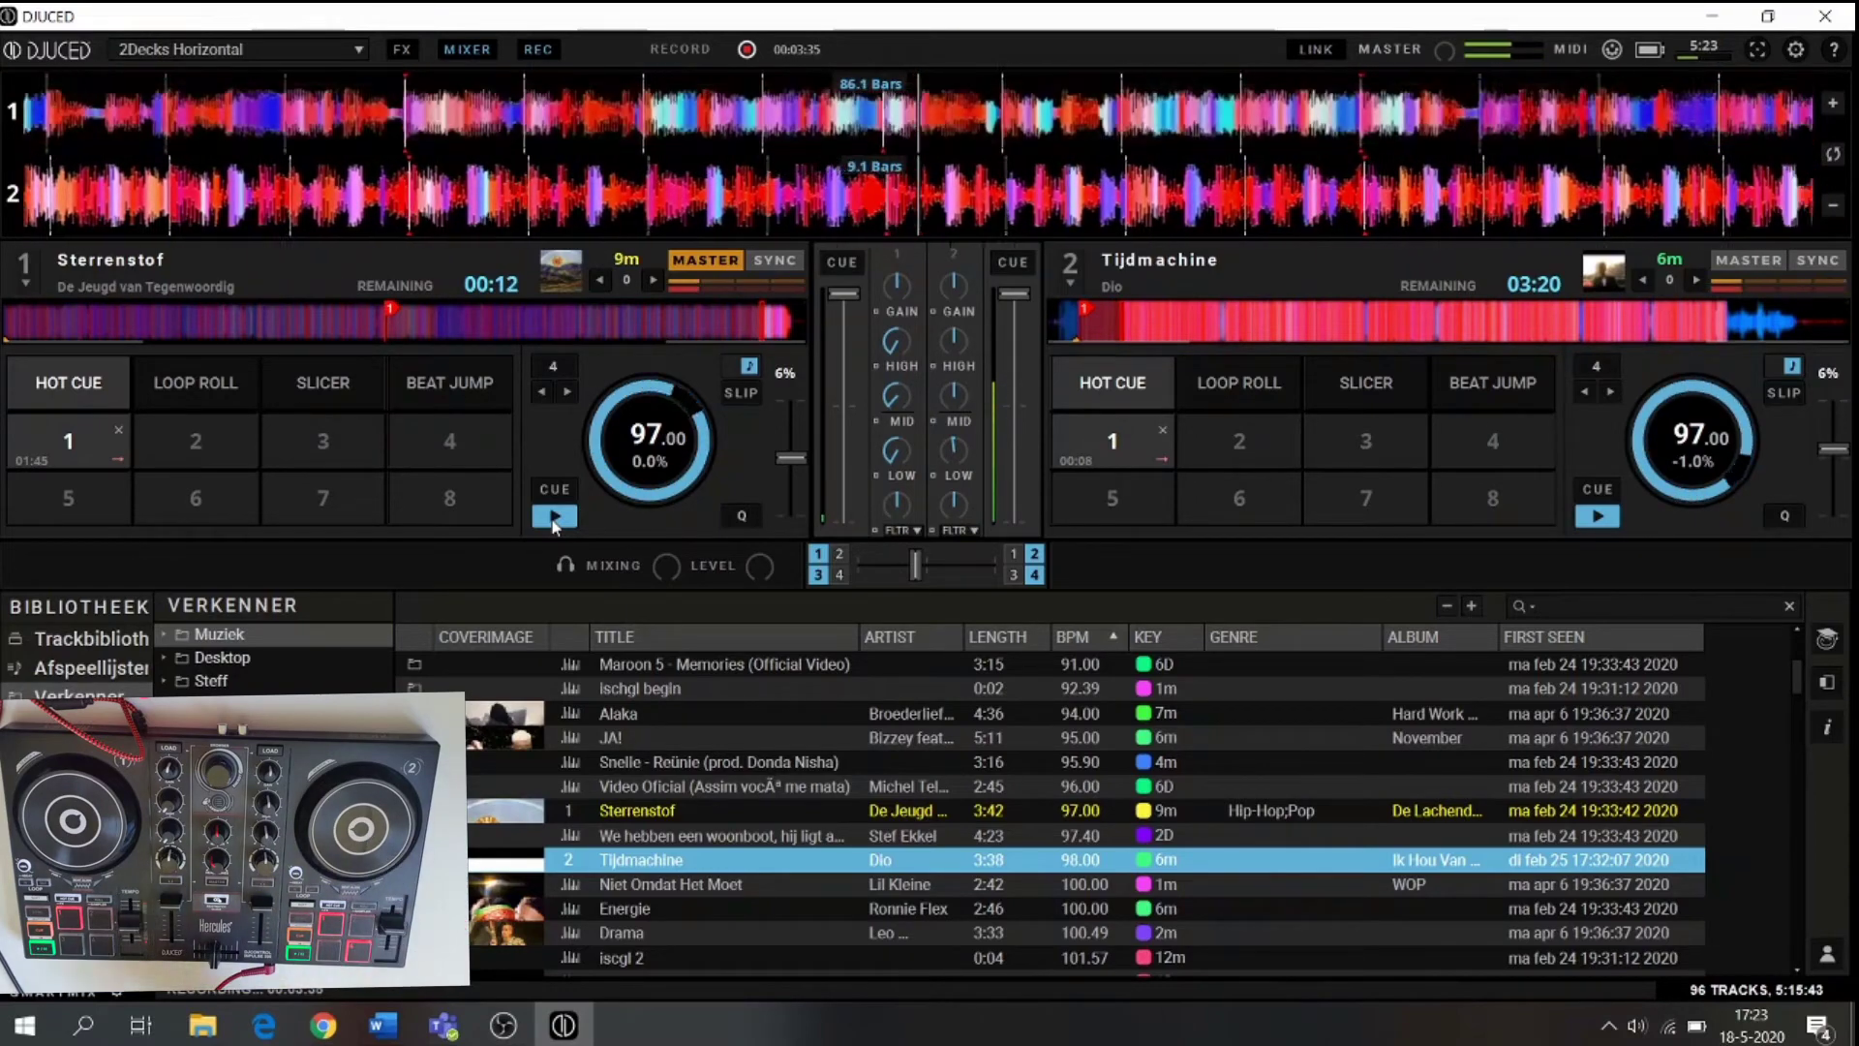
left_click(557, 521)
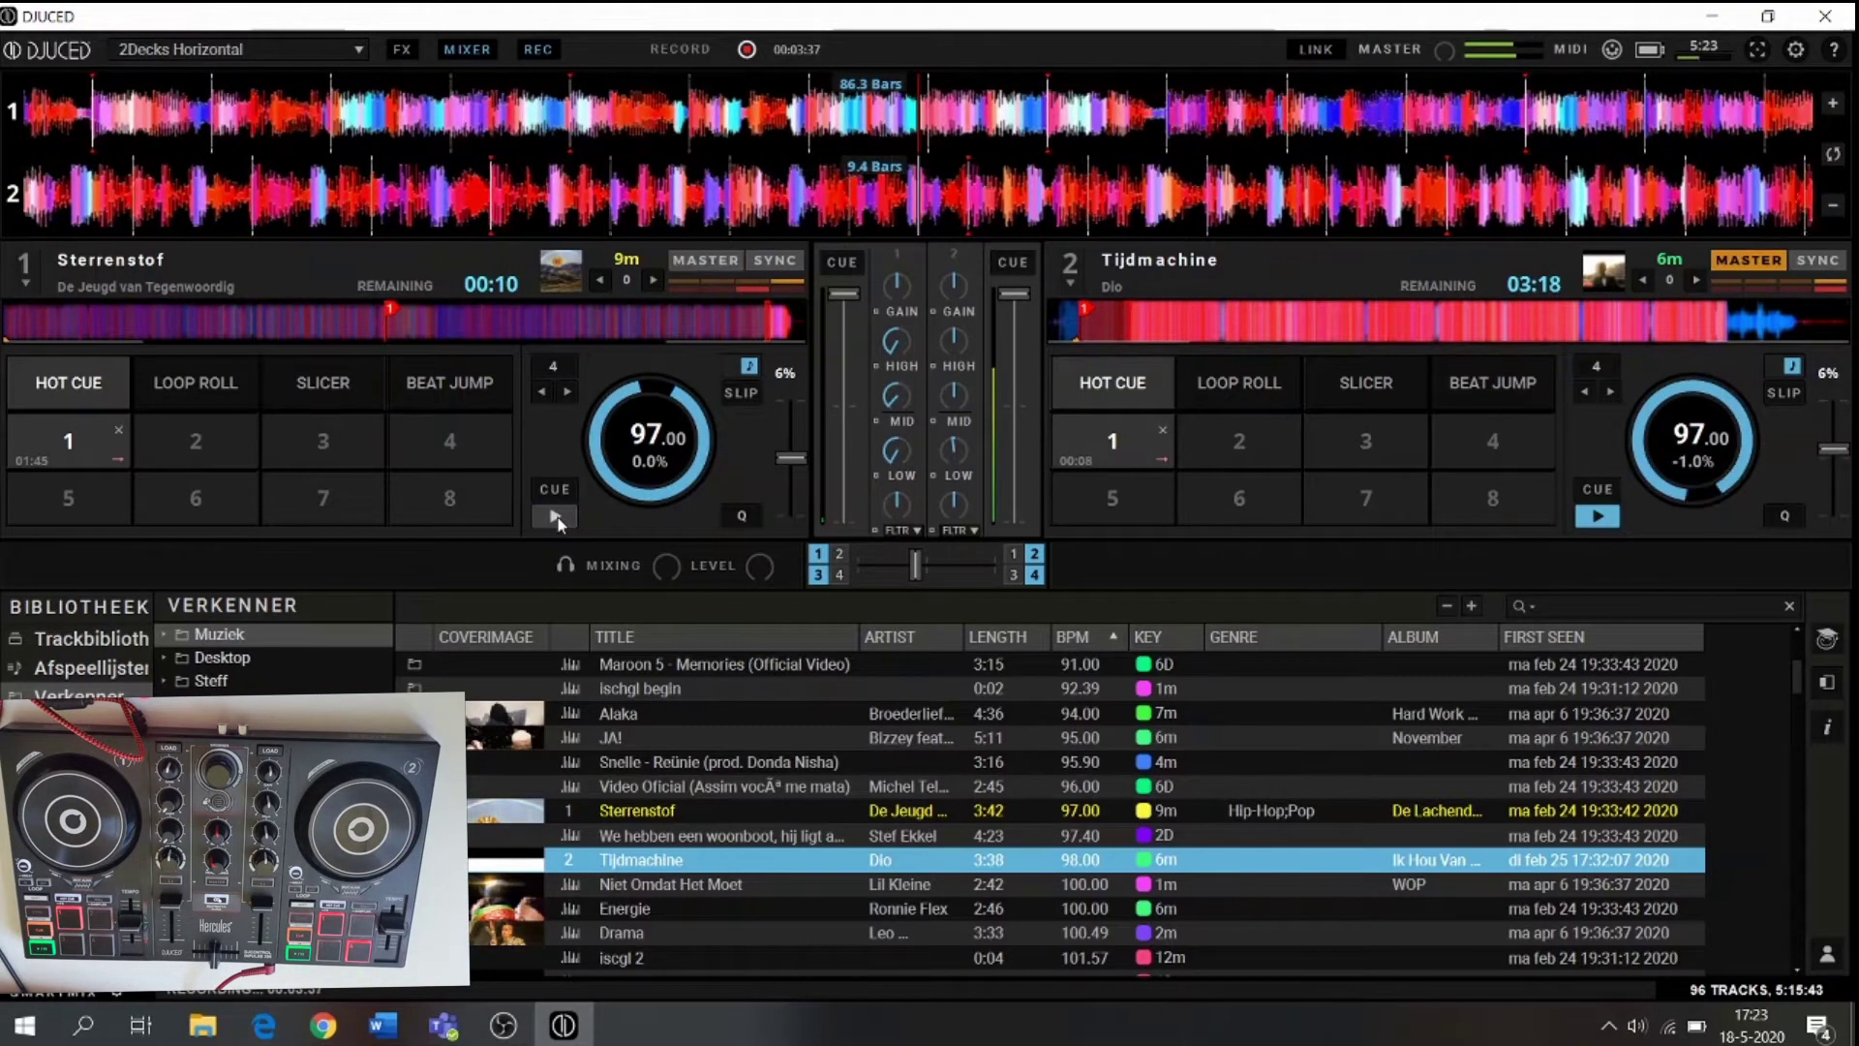
- Find Niet Omdat Het Moet by Lil Kleine in the music library and load it onto deck 1
scroll(671, 870, "down", 2)
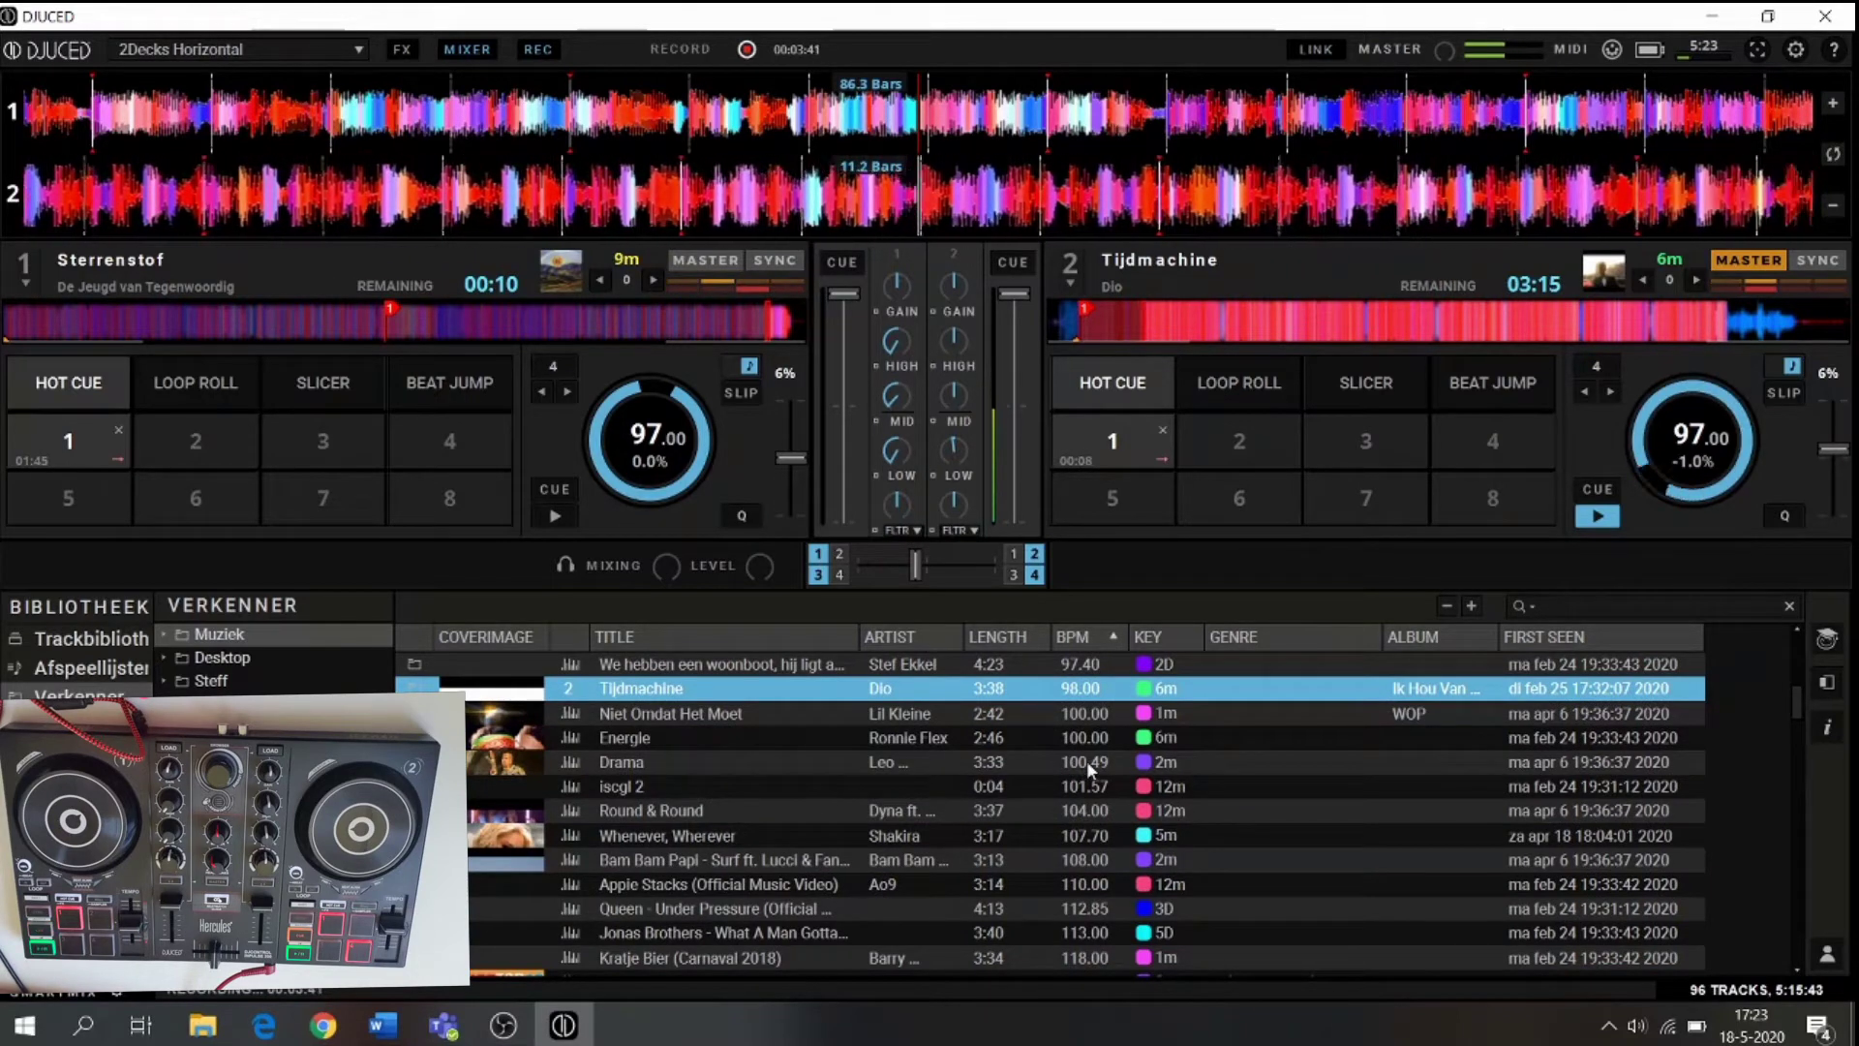
scroll(717, 891, "down", 4)
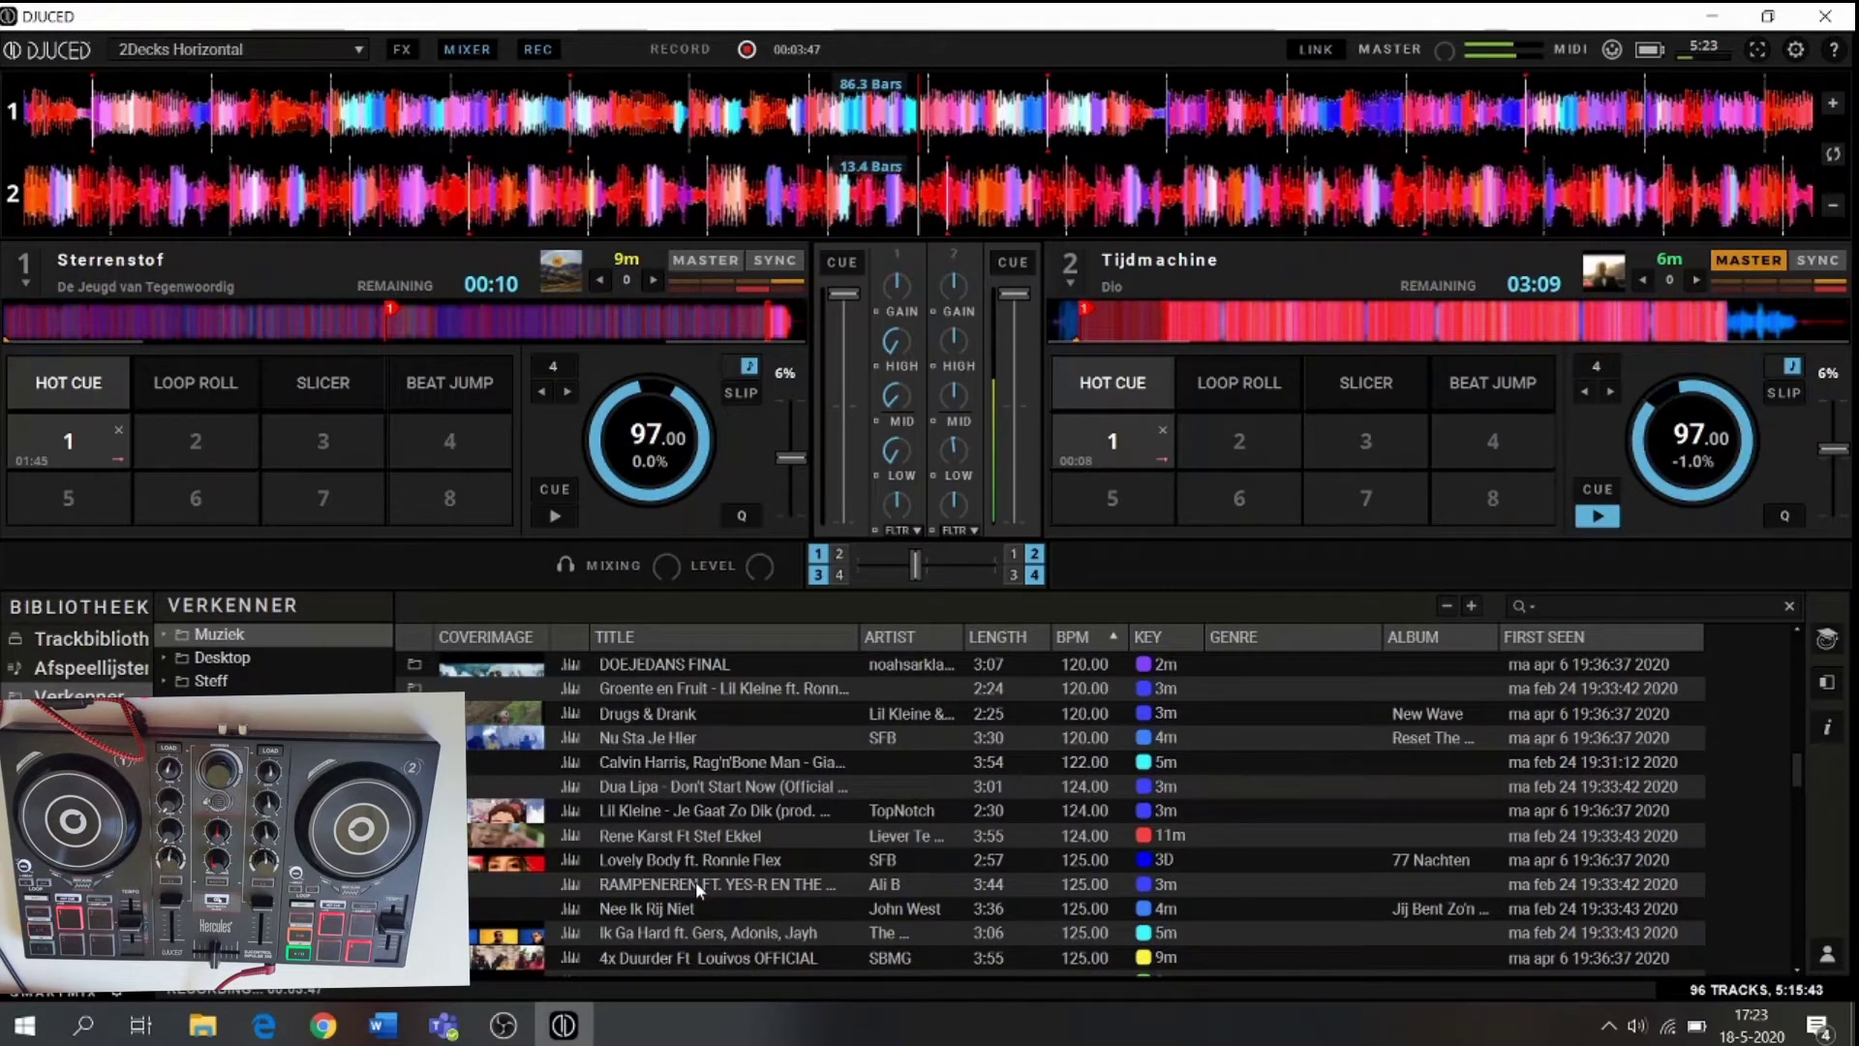
scroll(695, 881, "up", 3)
scroll(696, 881, "up", 1)
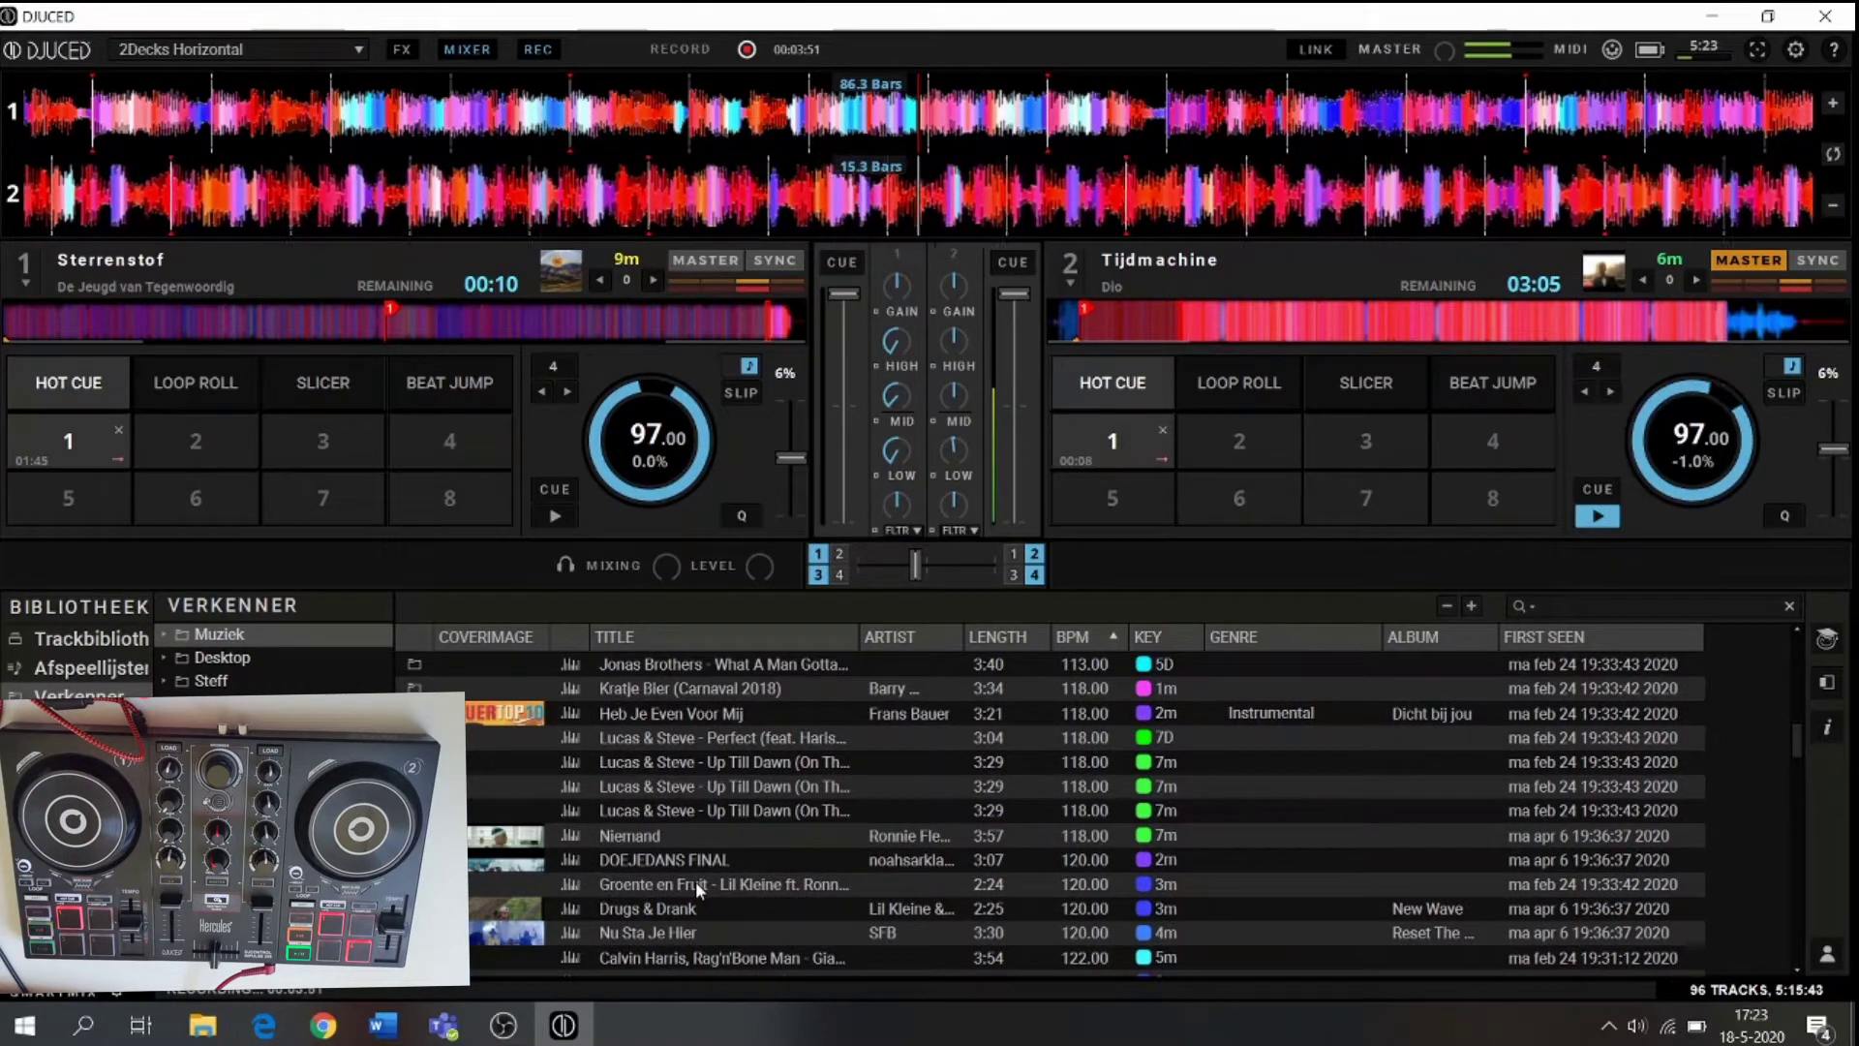
scroll(696, 881, "up", 3)
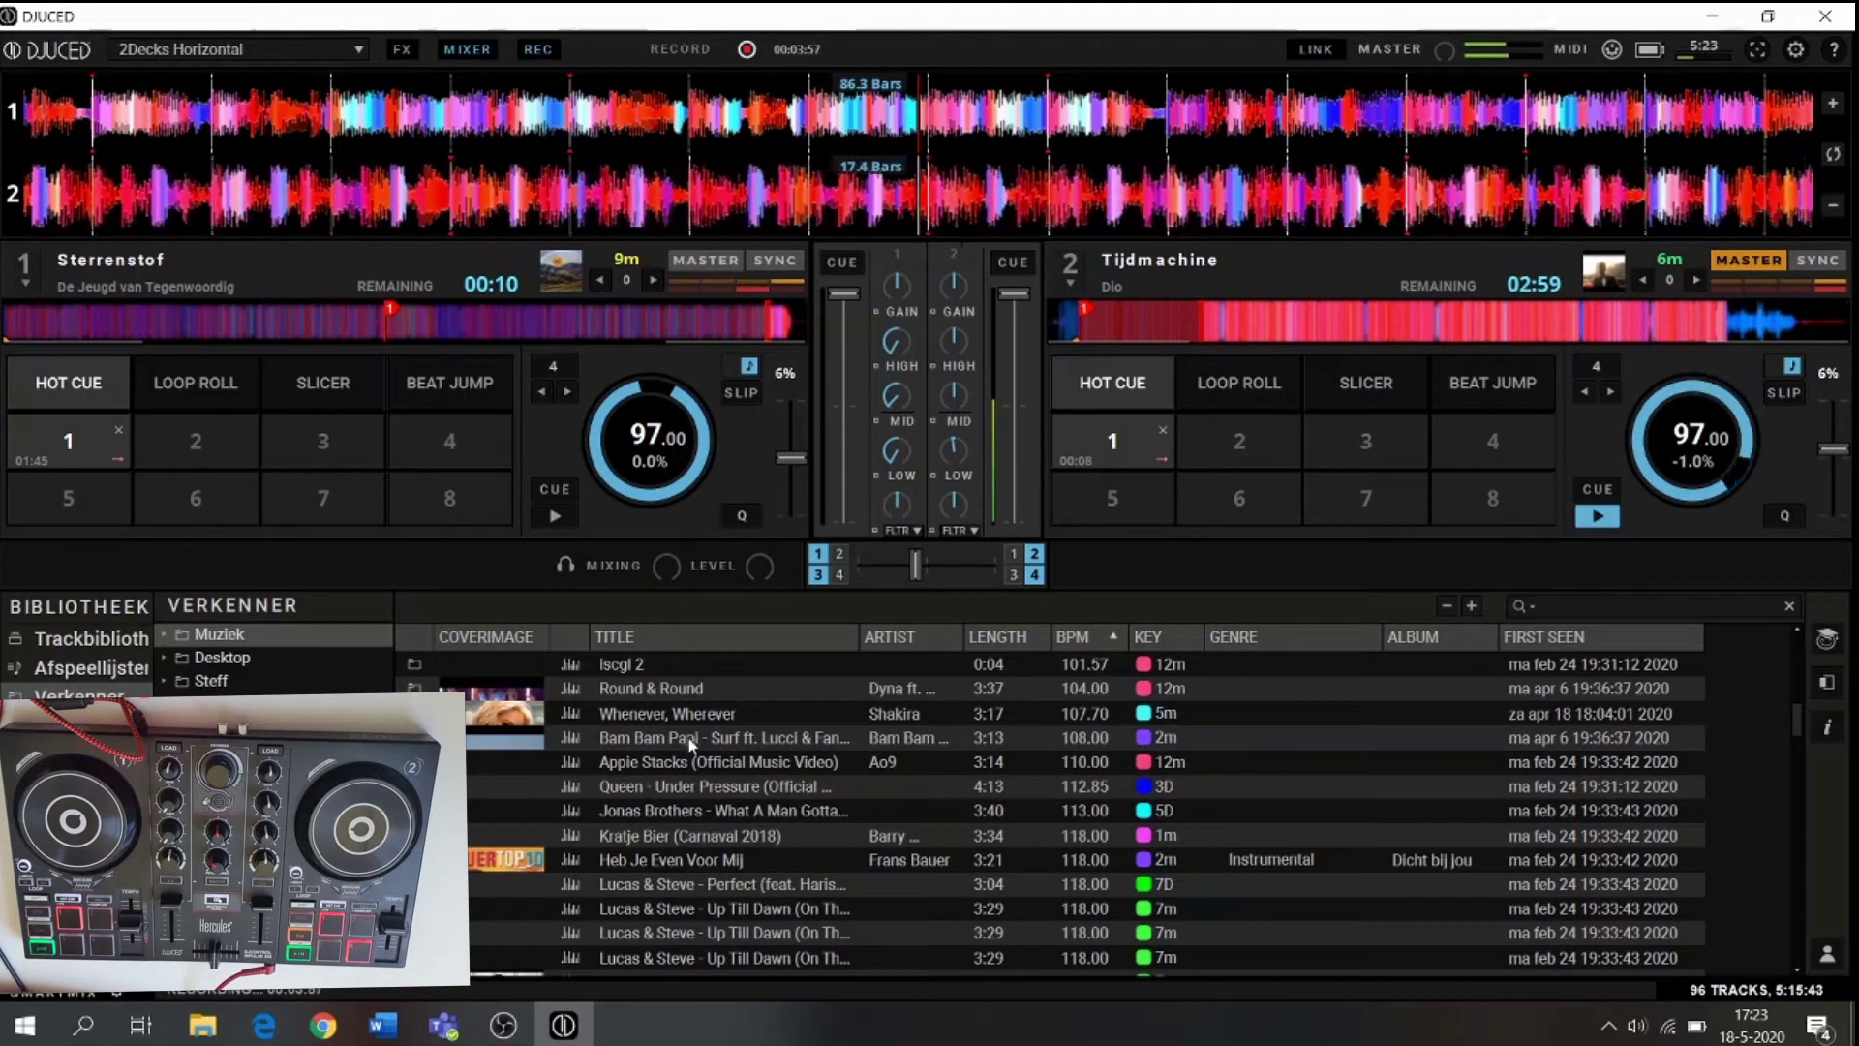
scroll(693, 736, "up", 4)
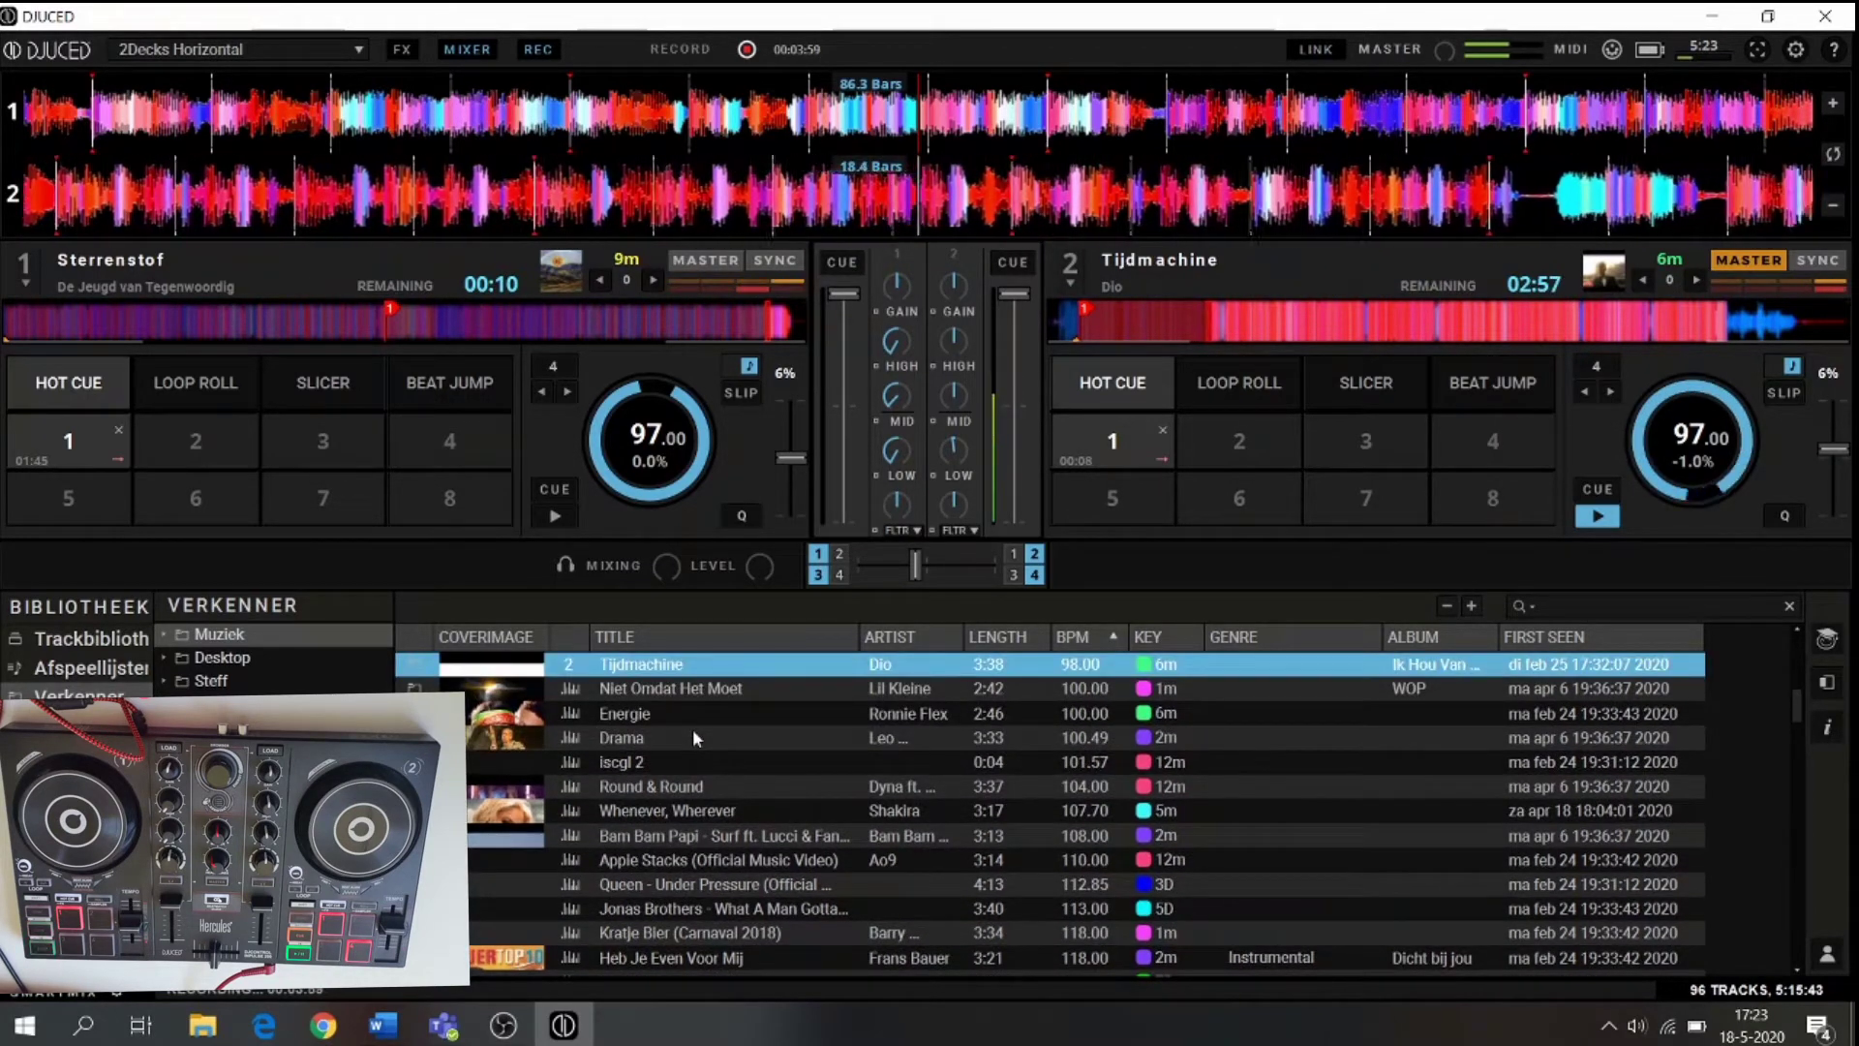
scroll(693, 738, "up", 3)
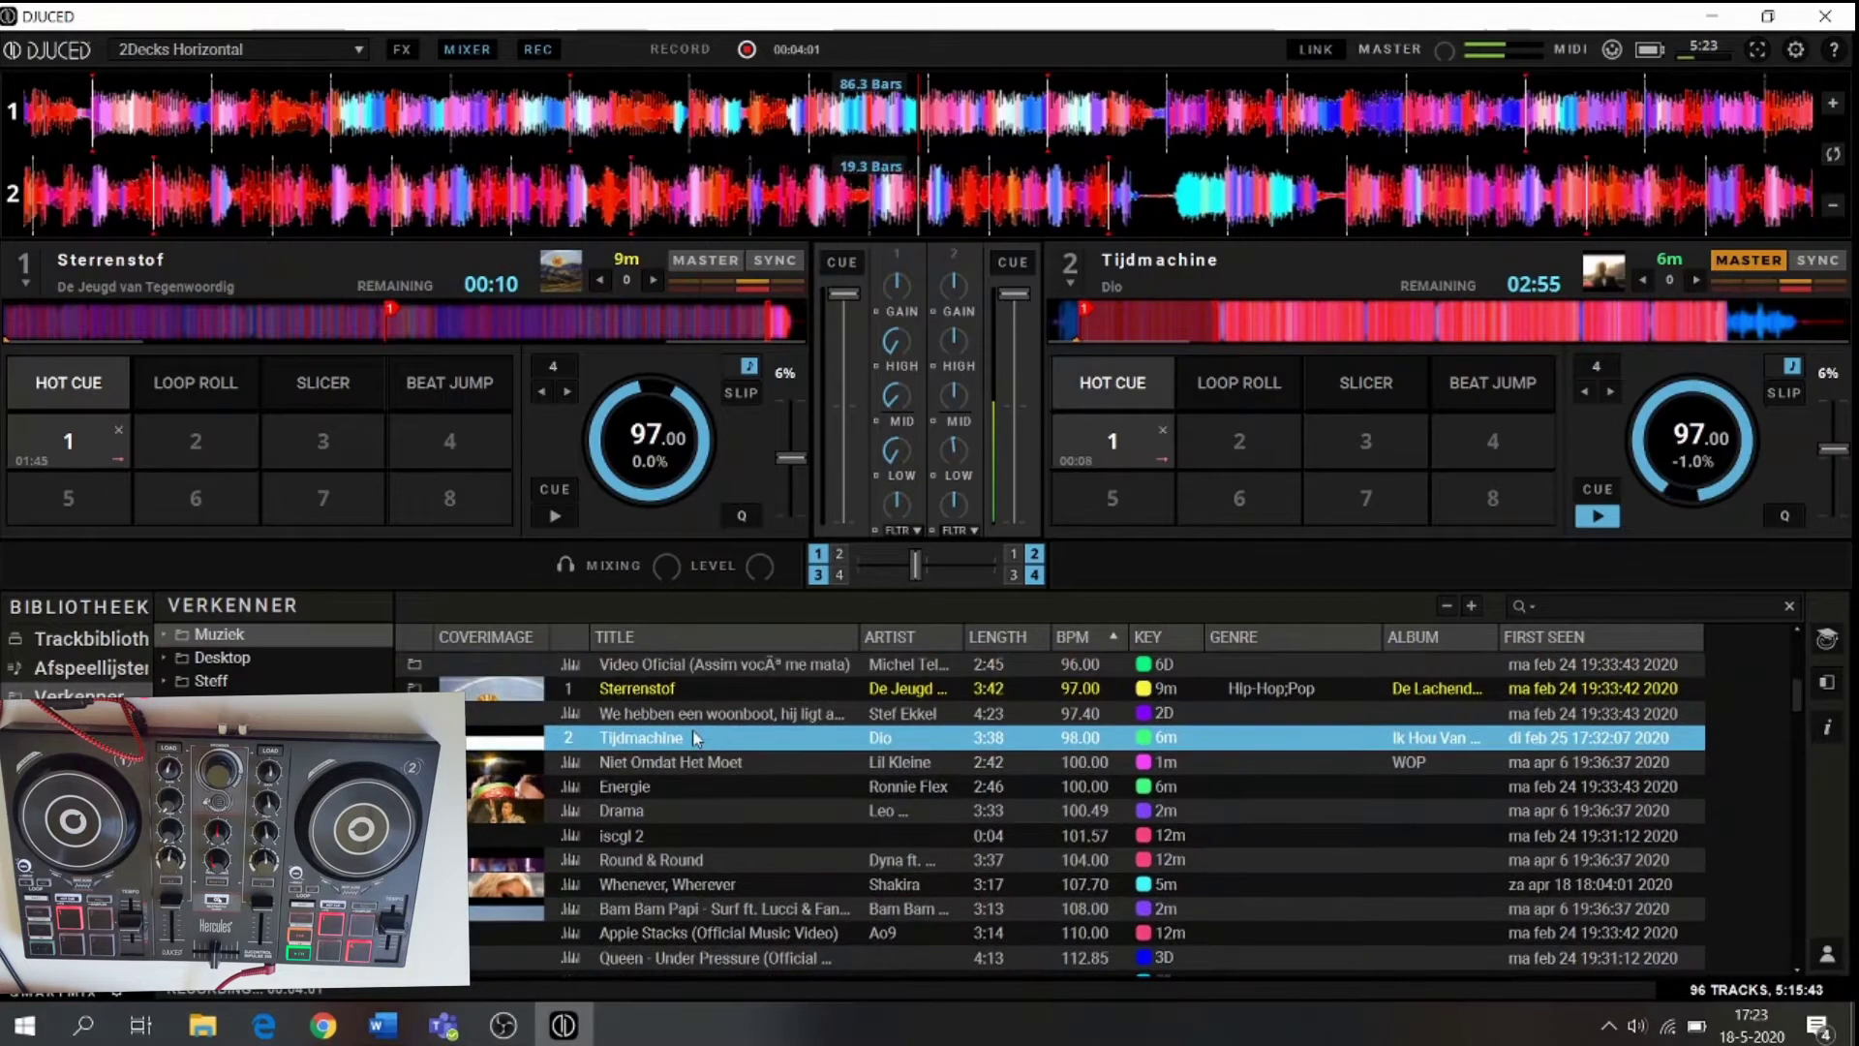
left_click_drag(731, 768, 562, 417)
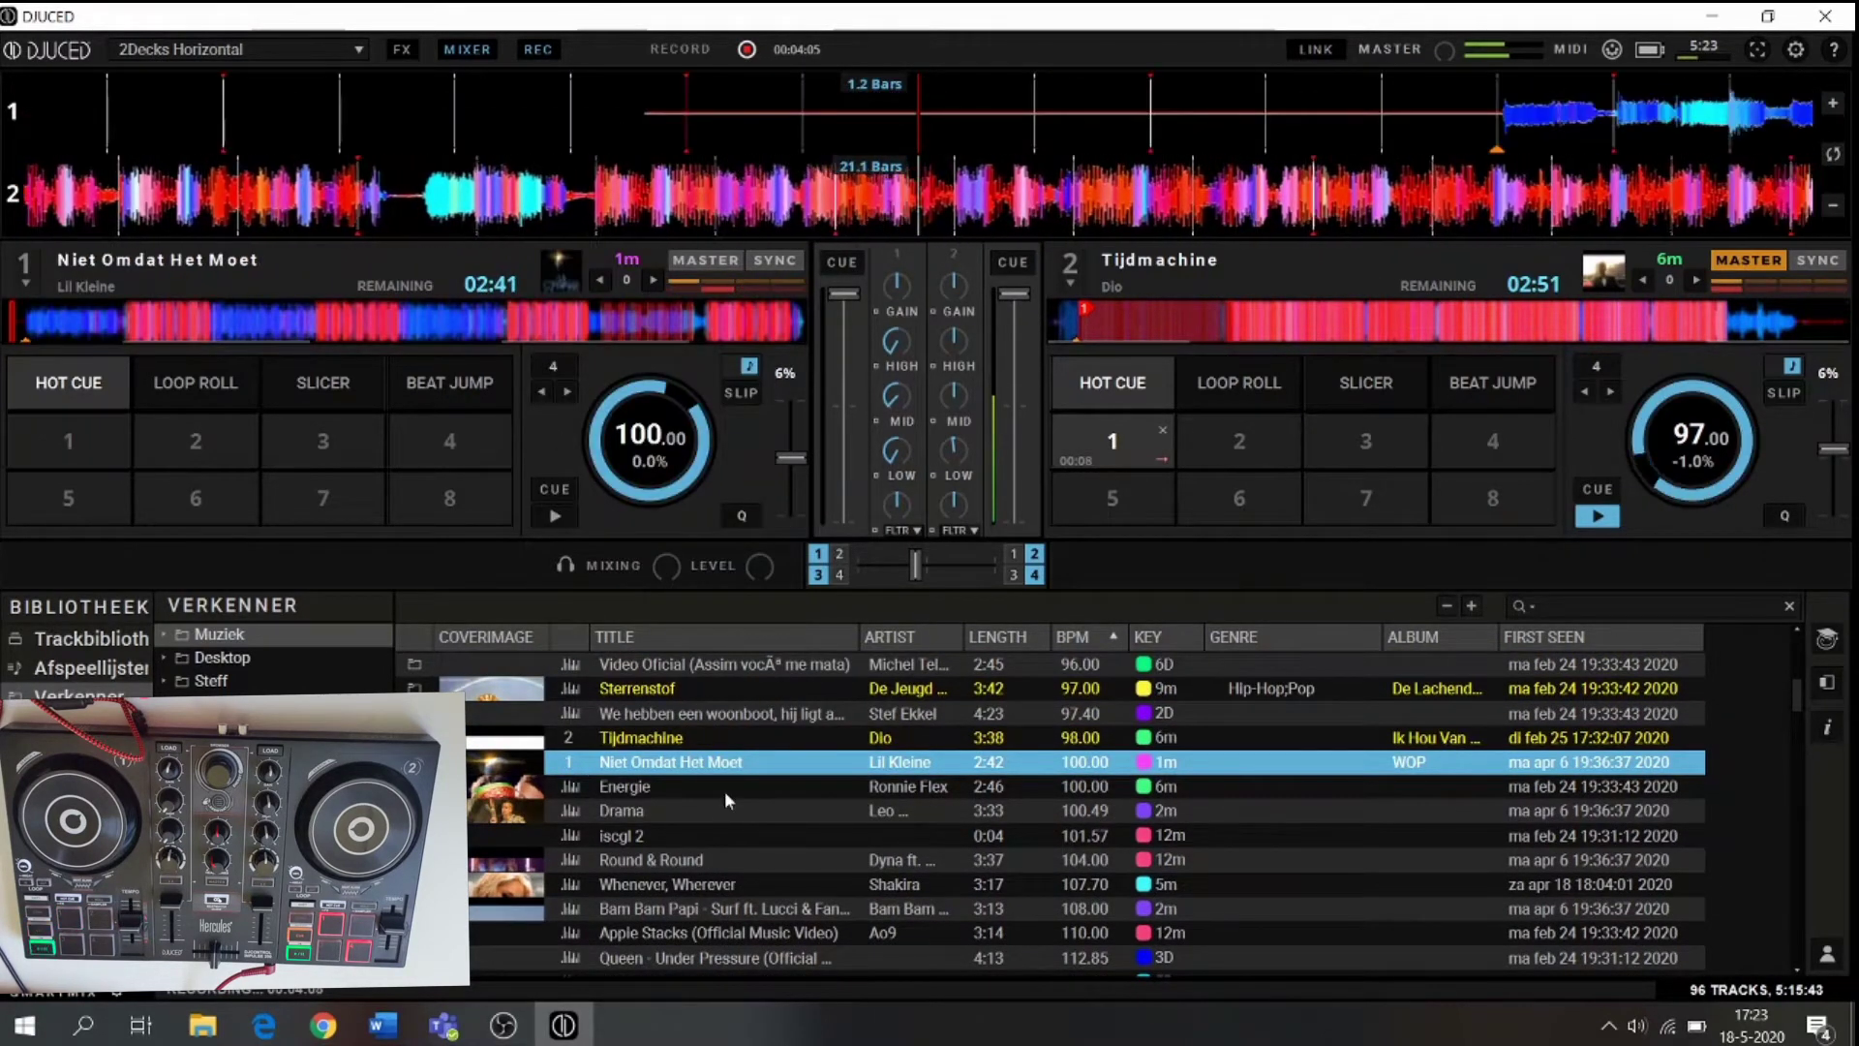
- Try the first and third FadeToGrey effects on deck 2's filter knob and set it back to Filter
scroll(724, 792, "up", 6)
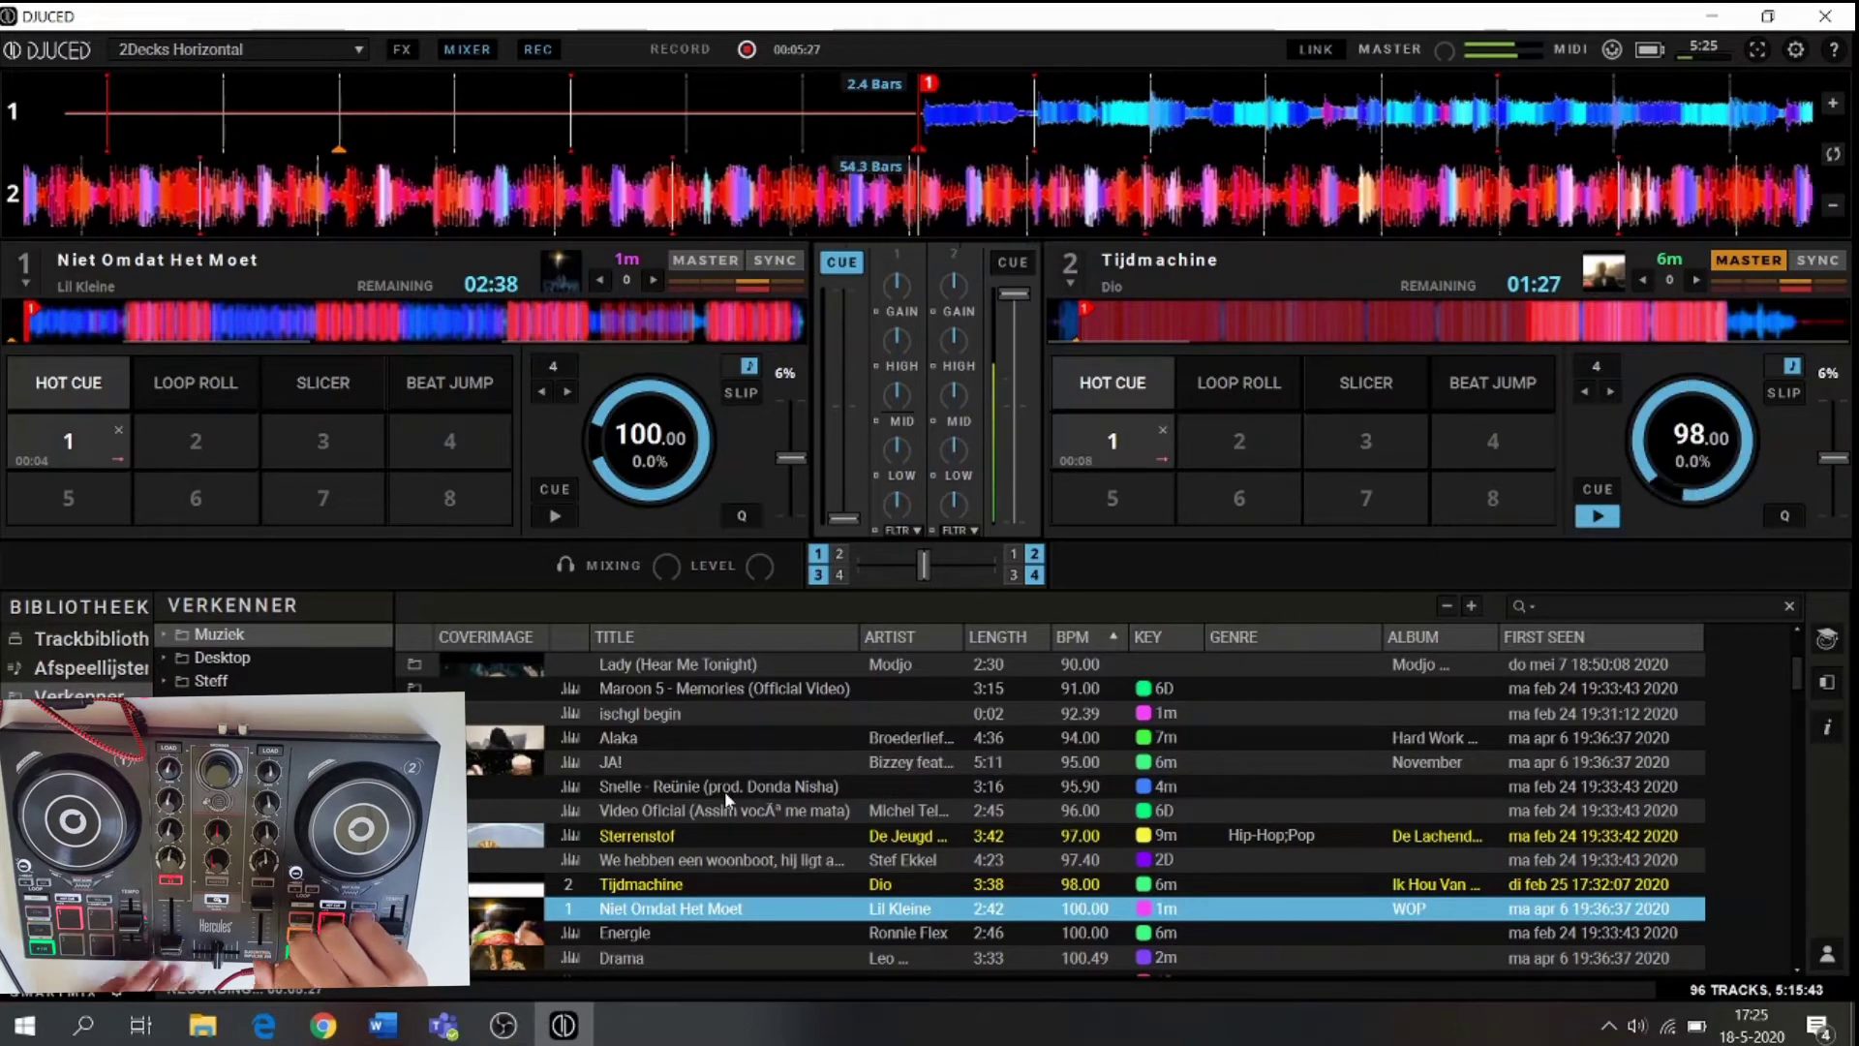
left_click(972, 530)
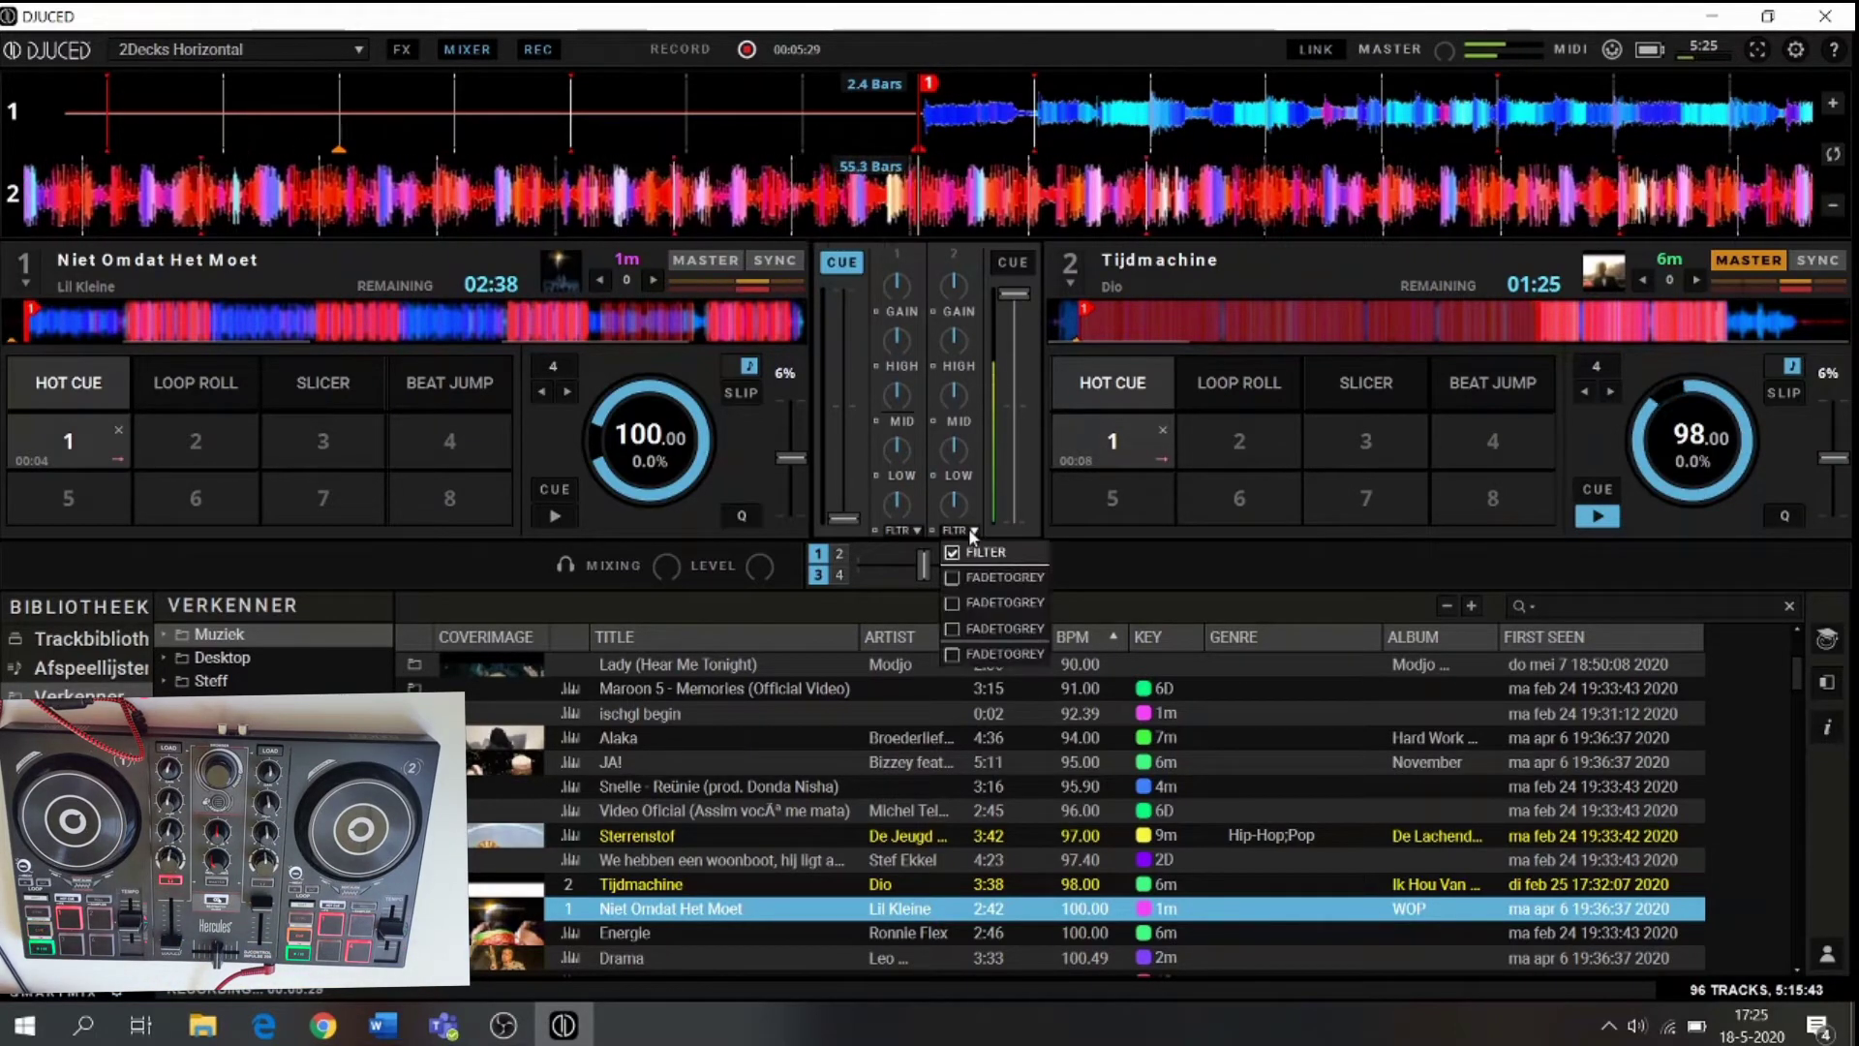
left_click(982, 578)
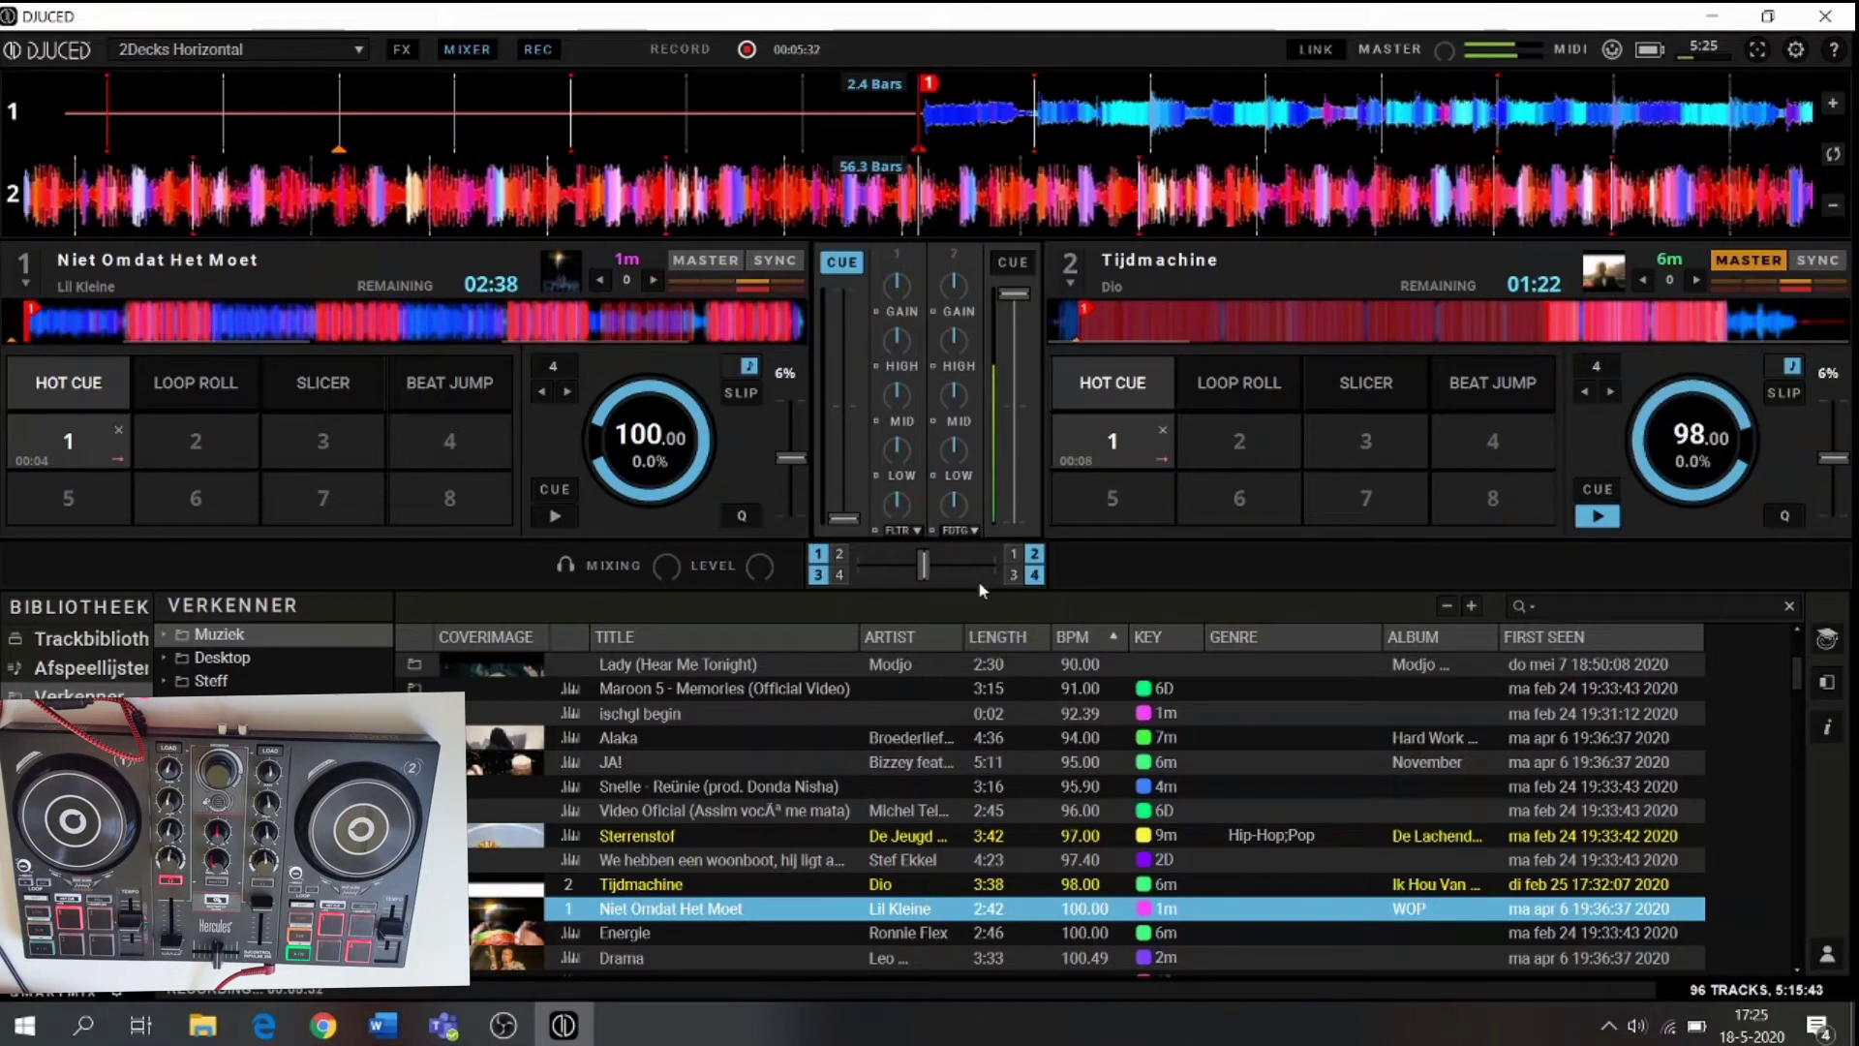
left_click(971, 532)
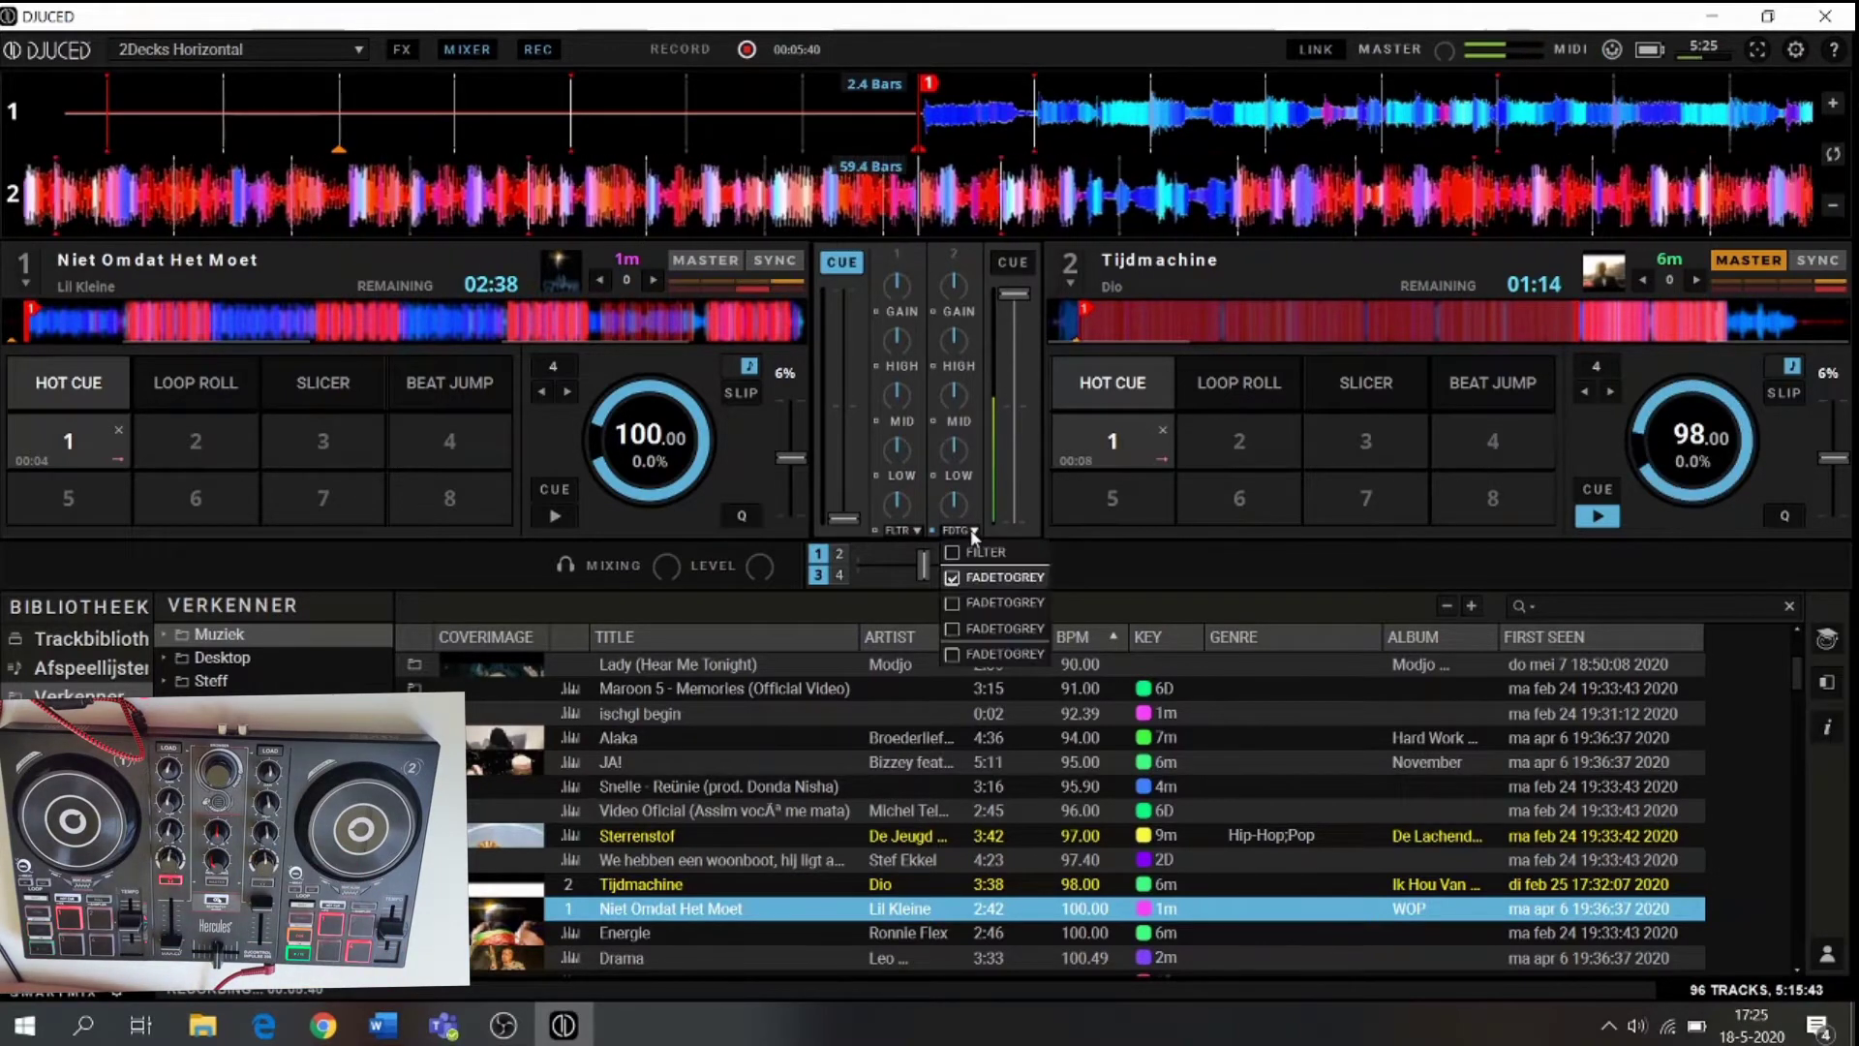
left_click(998, 627)
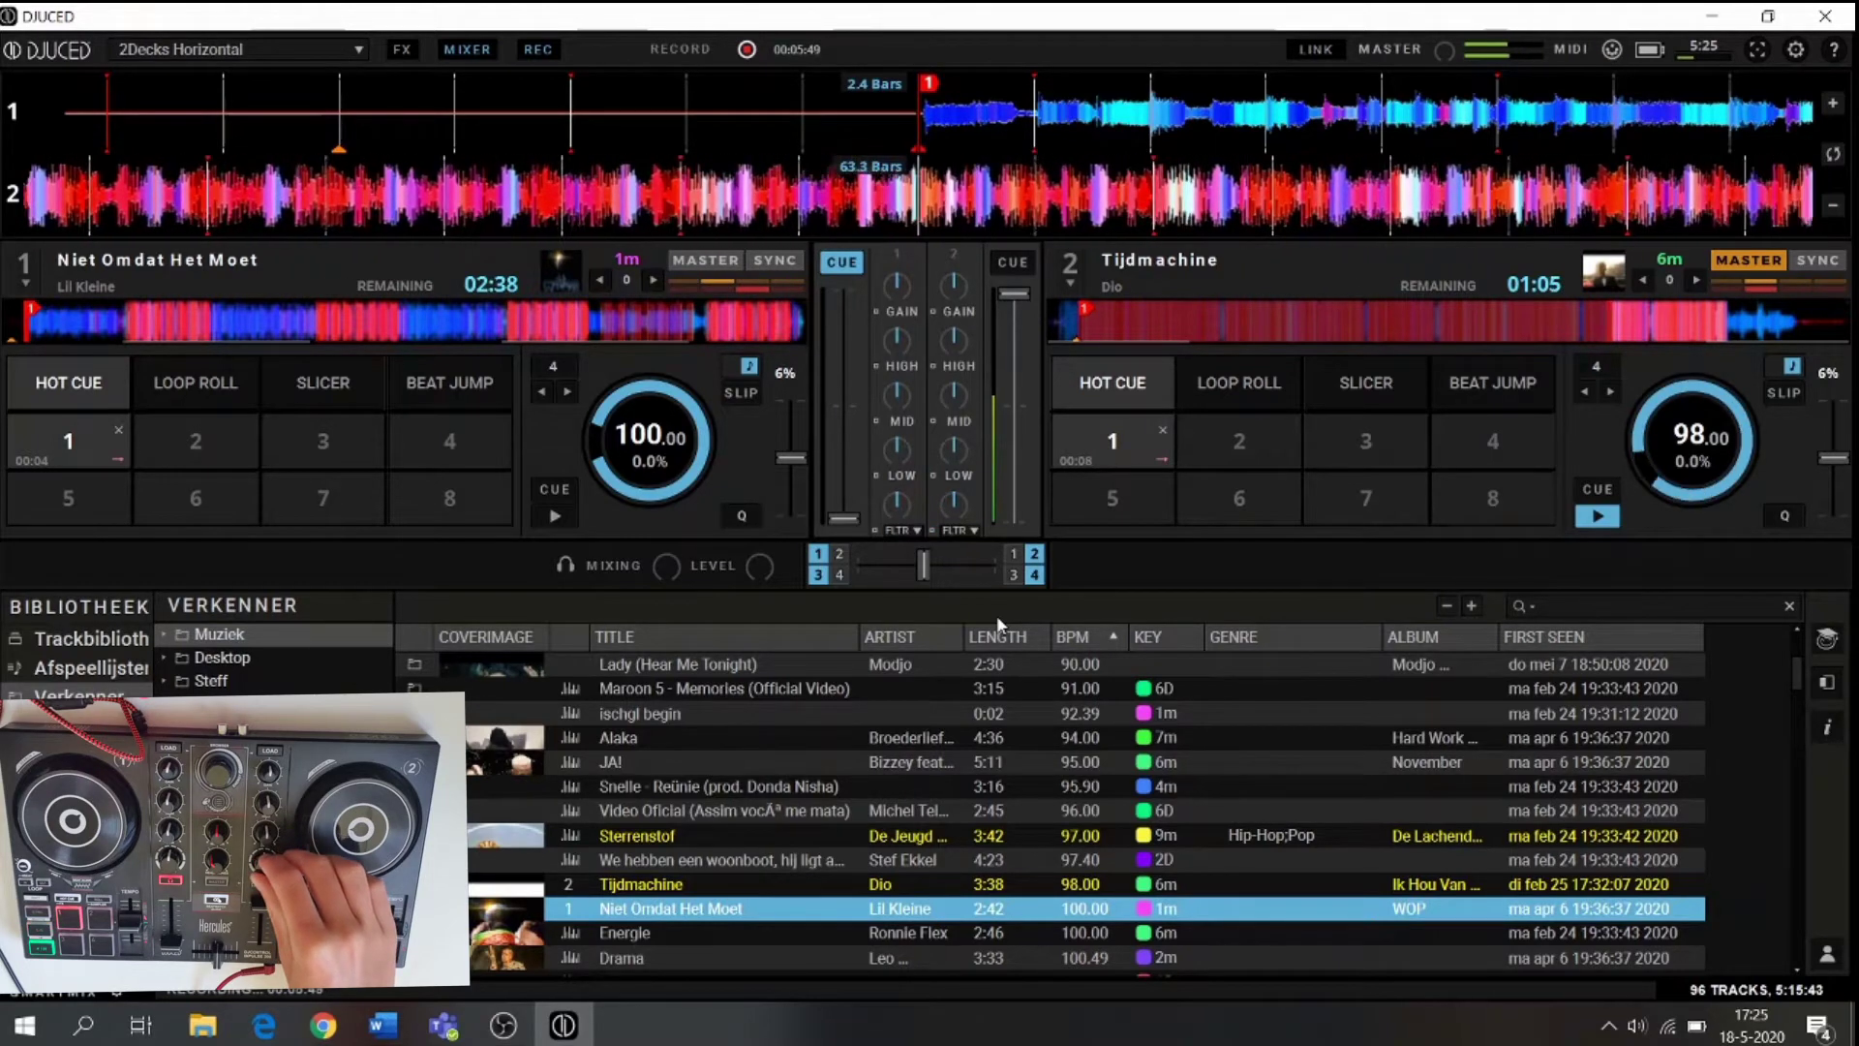
left_click(964, 531)
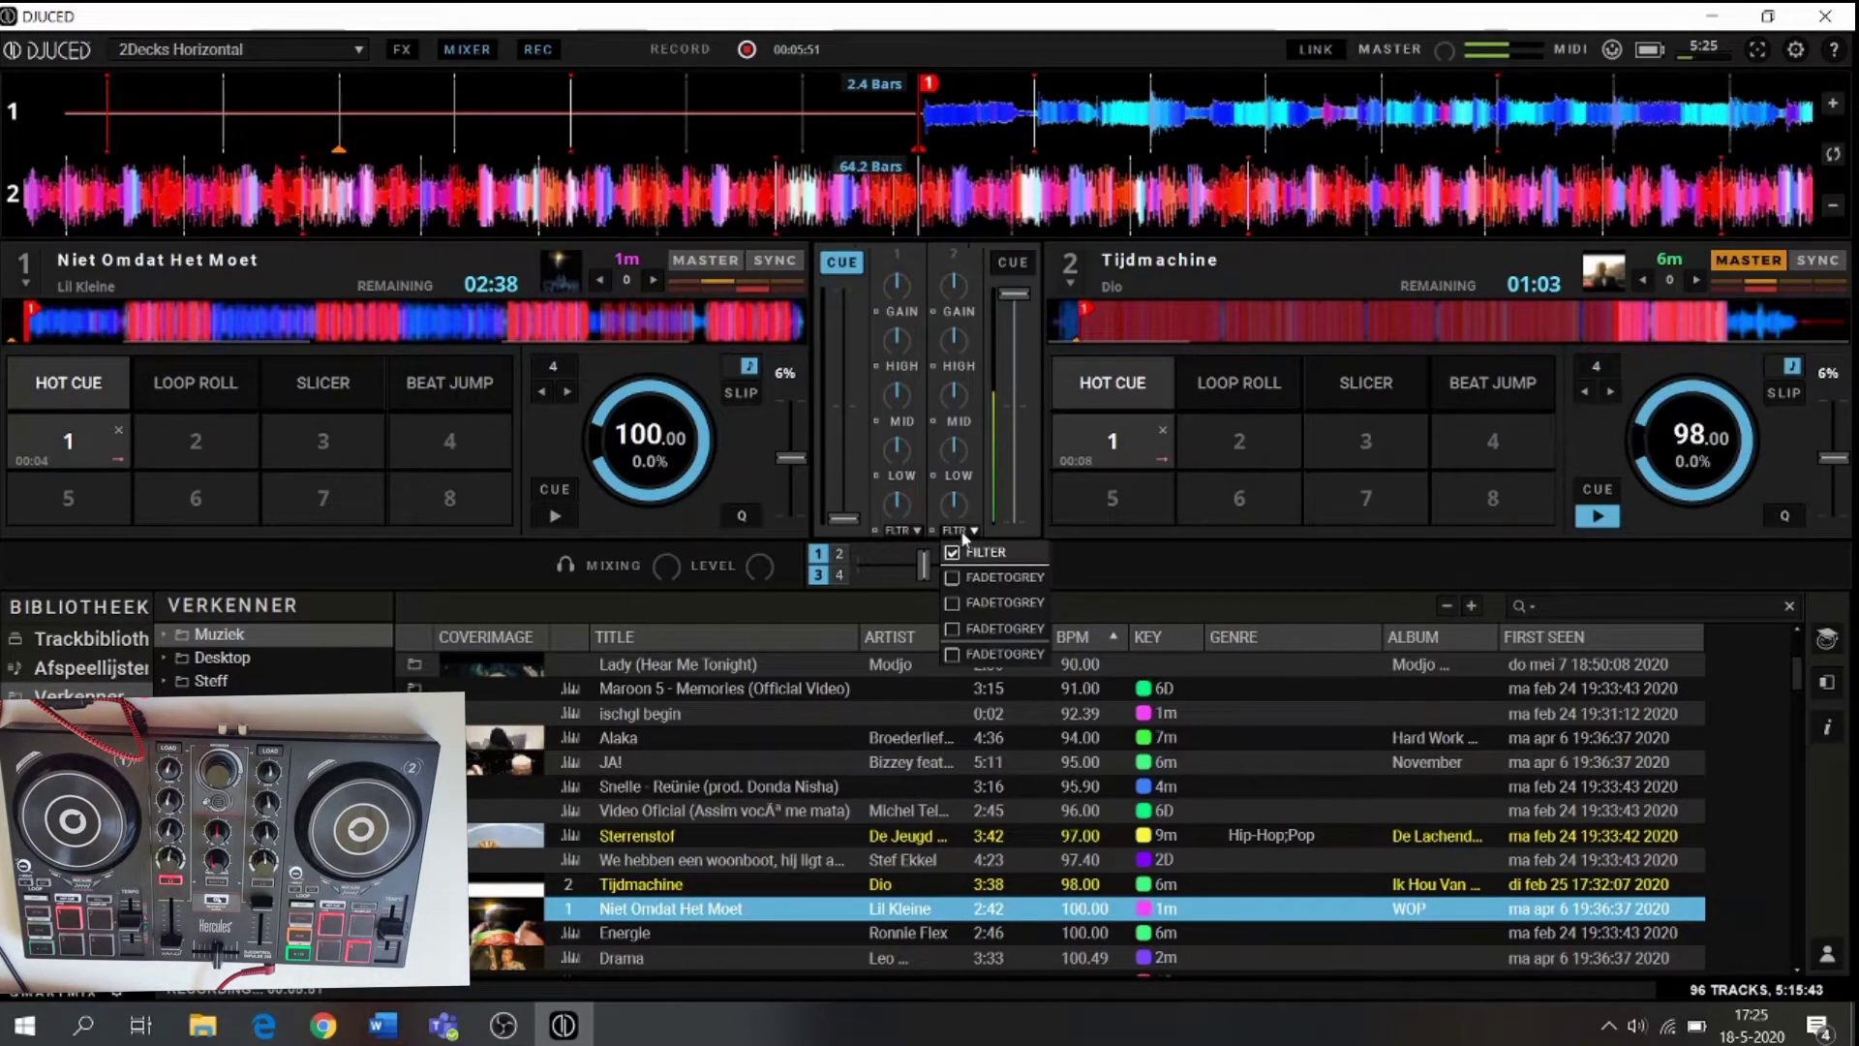
left_click(949, 630)
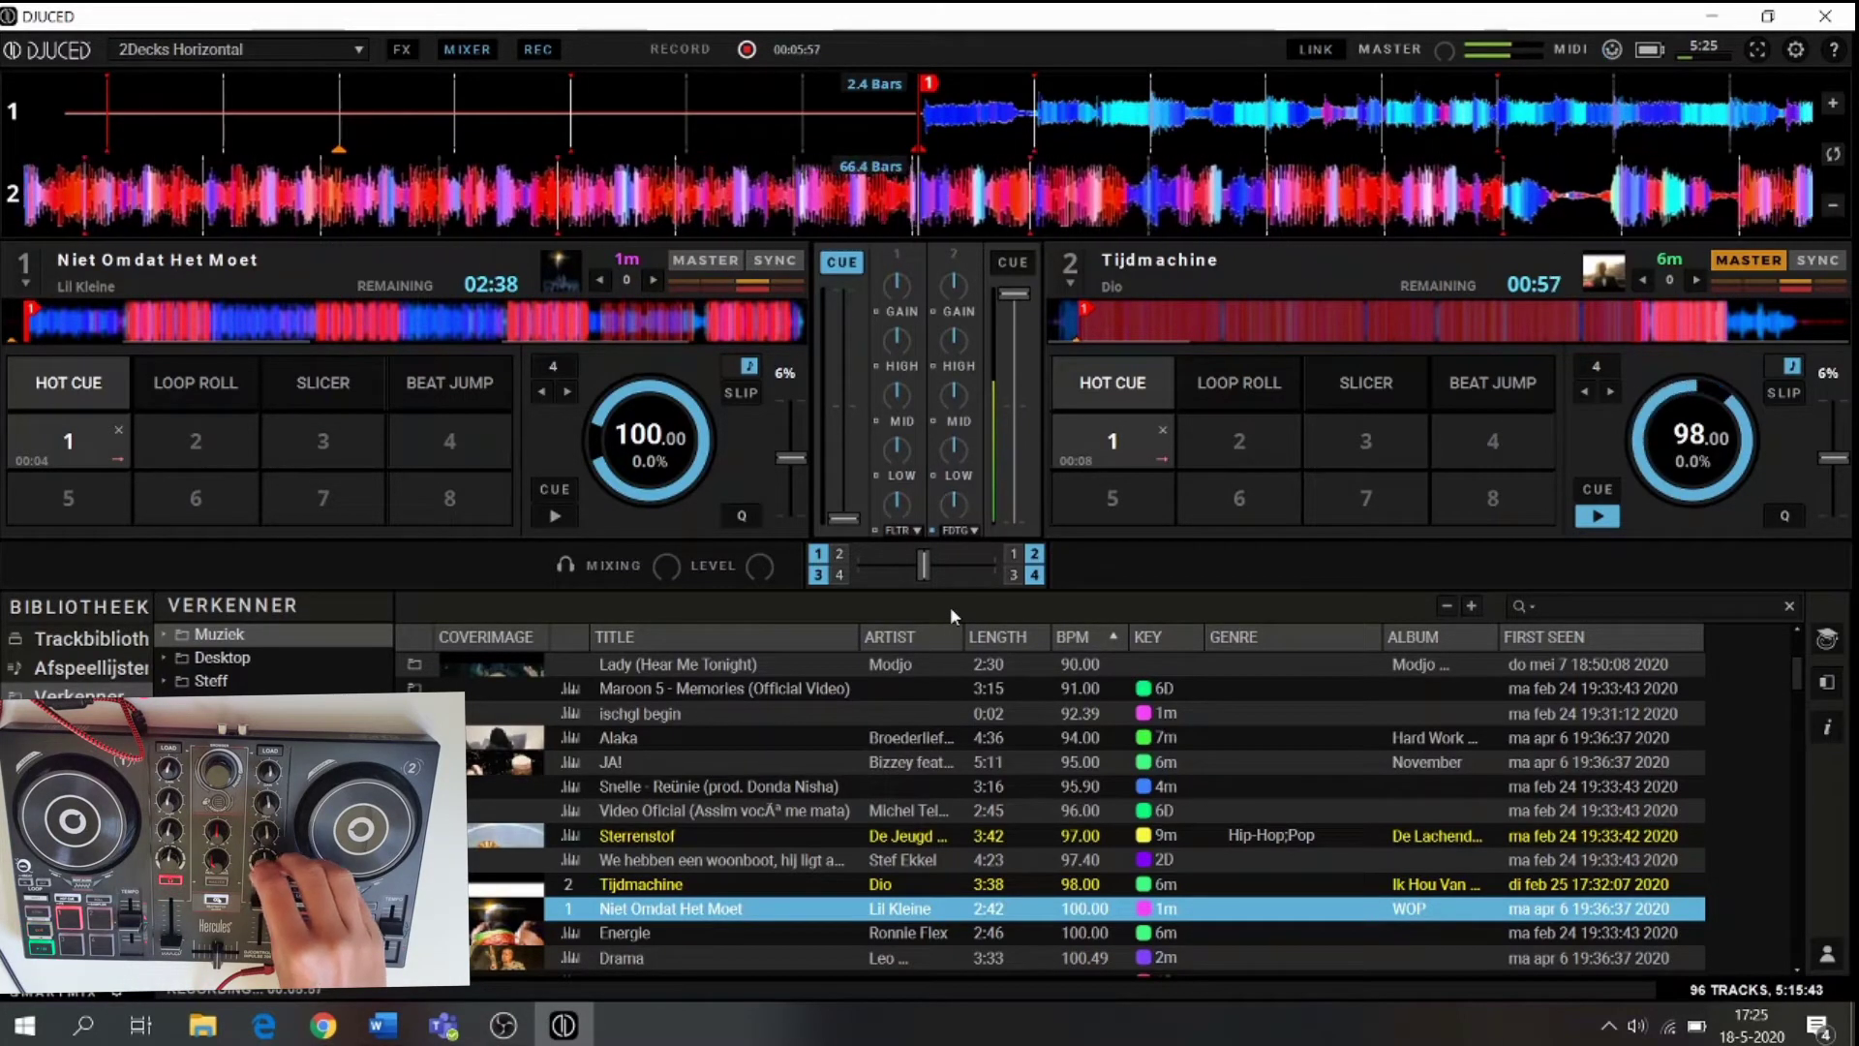
left_click(974, 531)
left_click(986, 552)
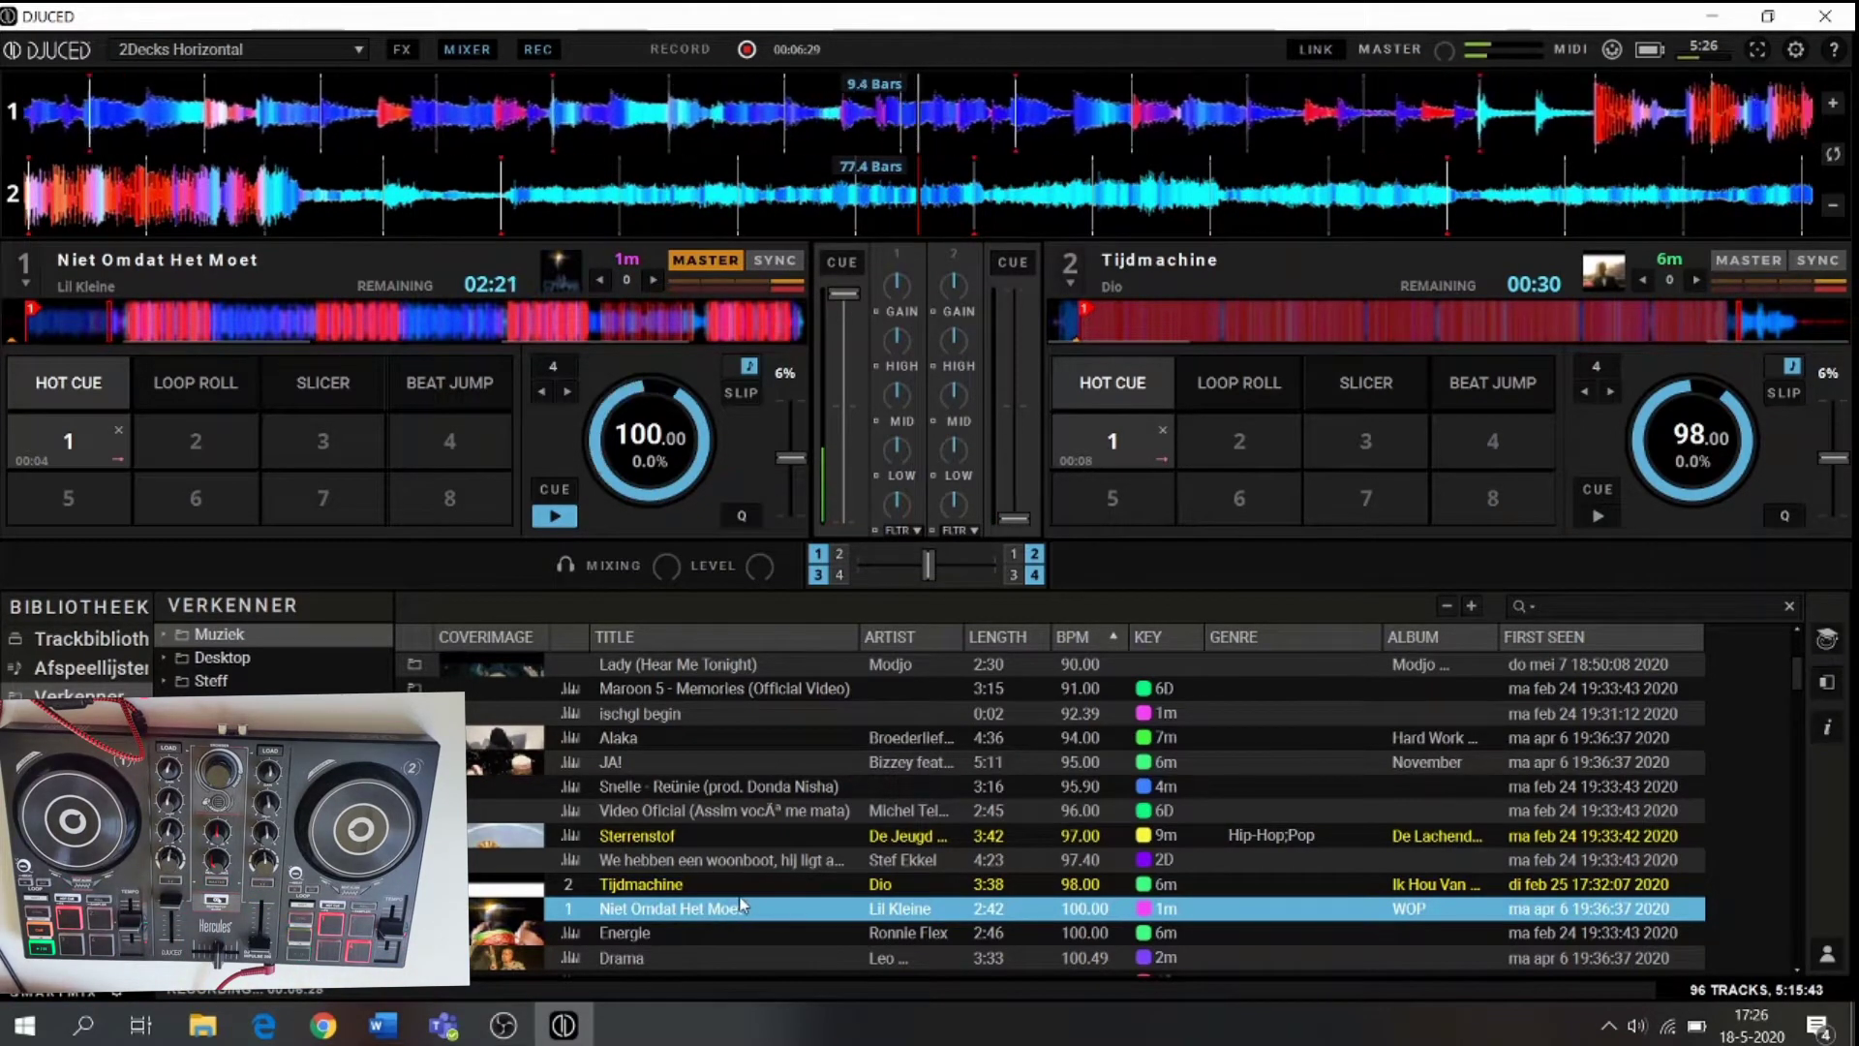
- Find Let It Be by Feestteam among the 150 BPM tracks and load it onto deck 2
scroll(740, 904, "down", 2)
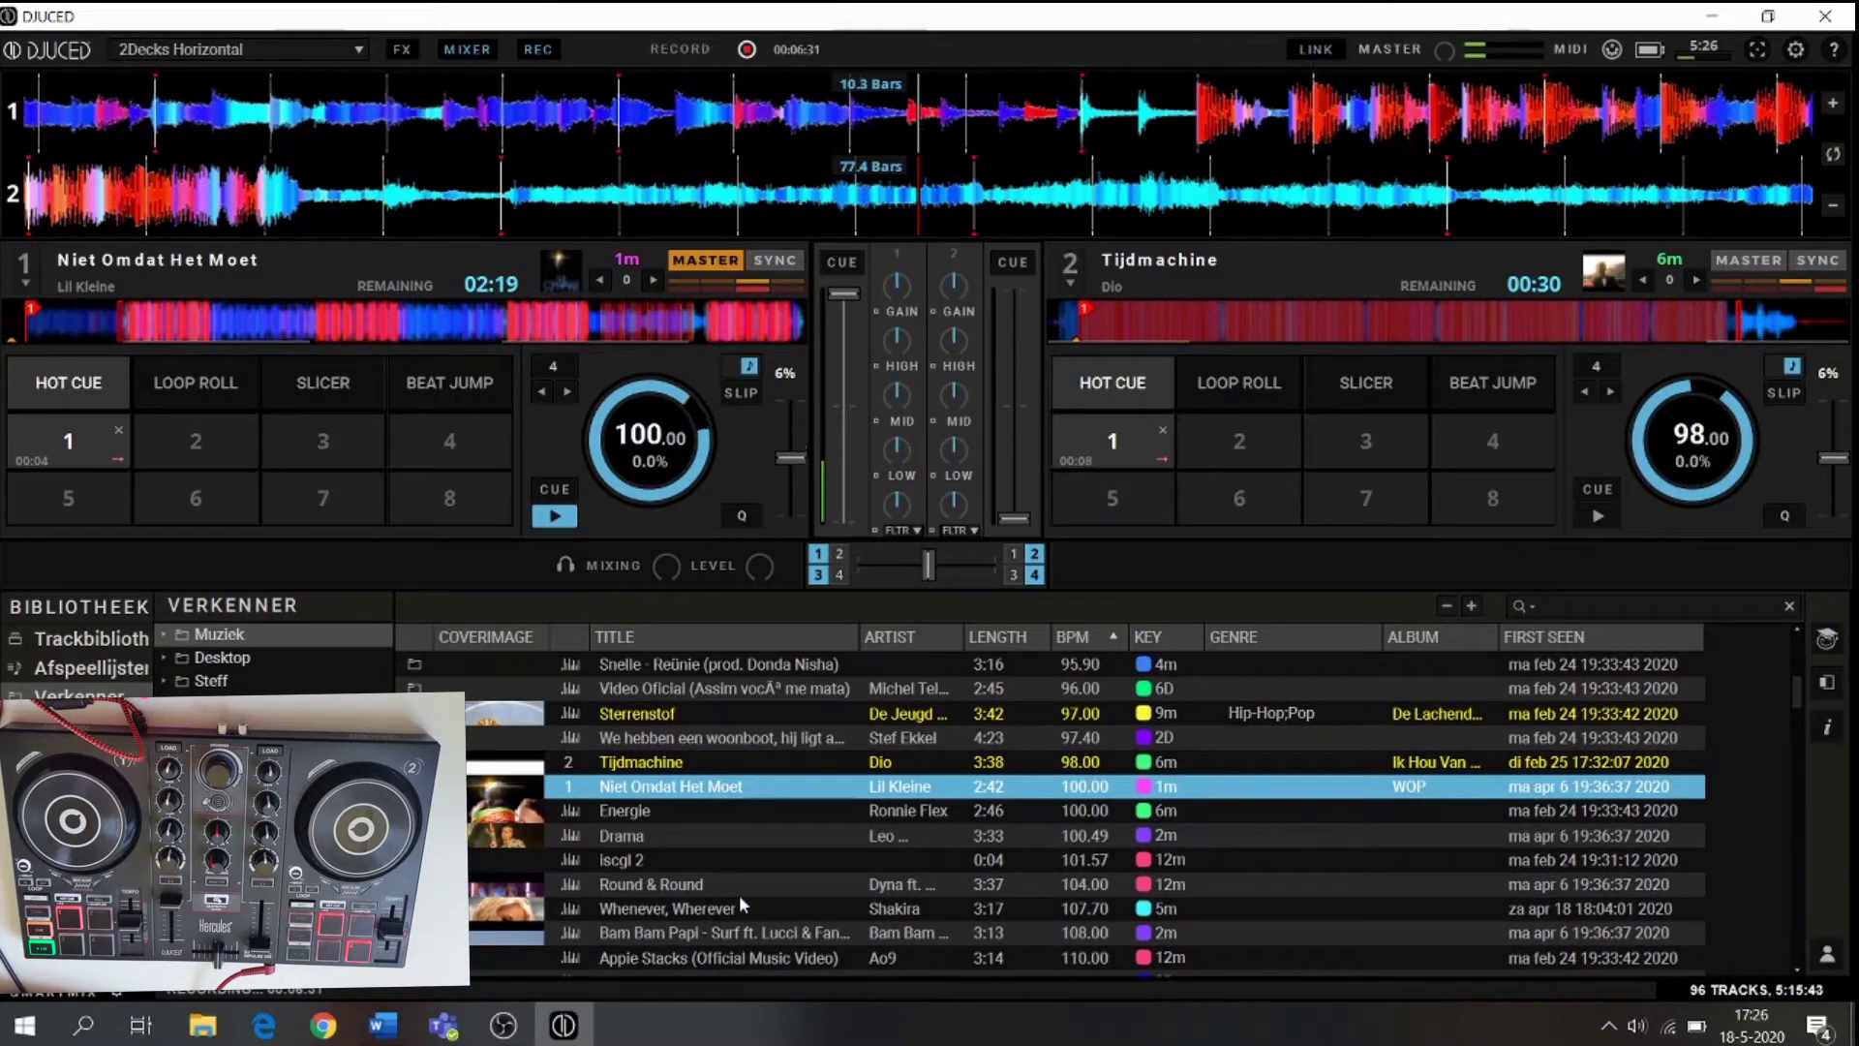
scroll(741, 902, "down", 10)
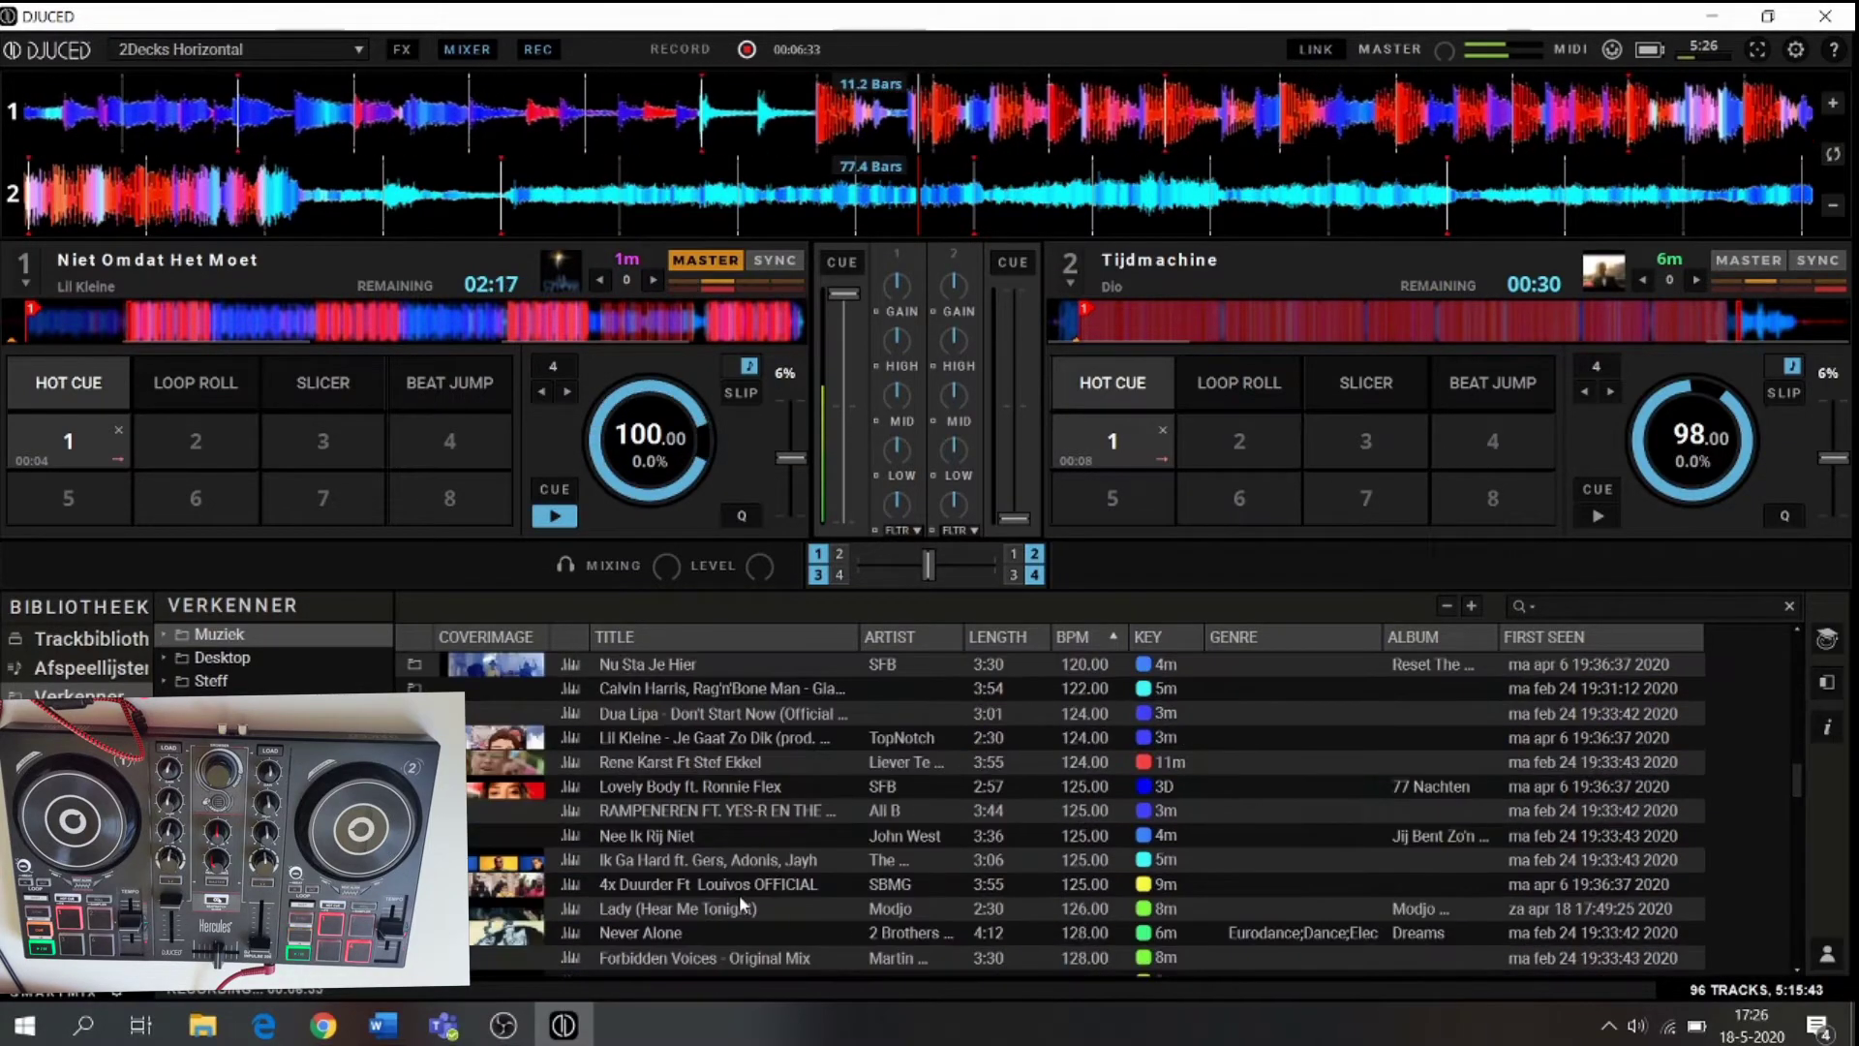
scroll(740, 893, "down", 10)
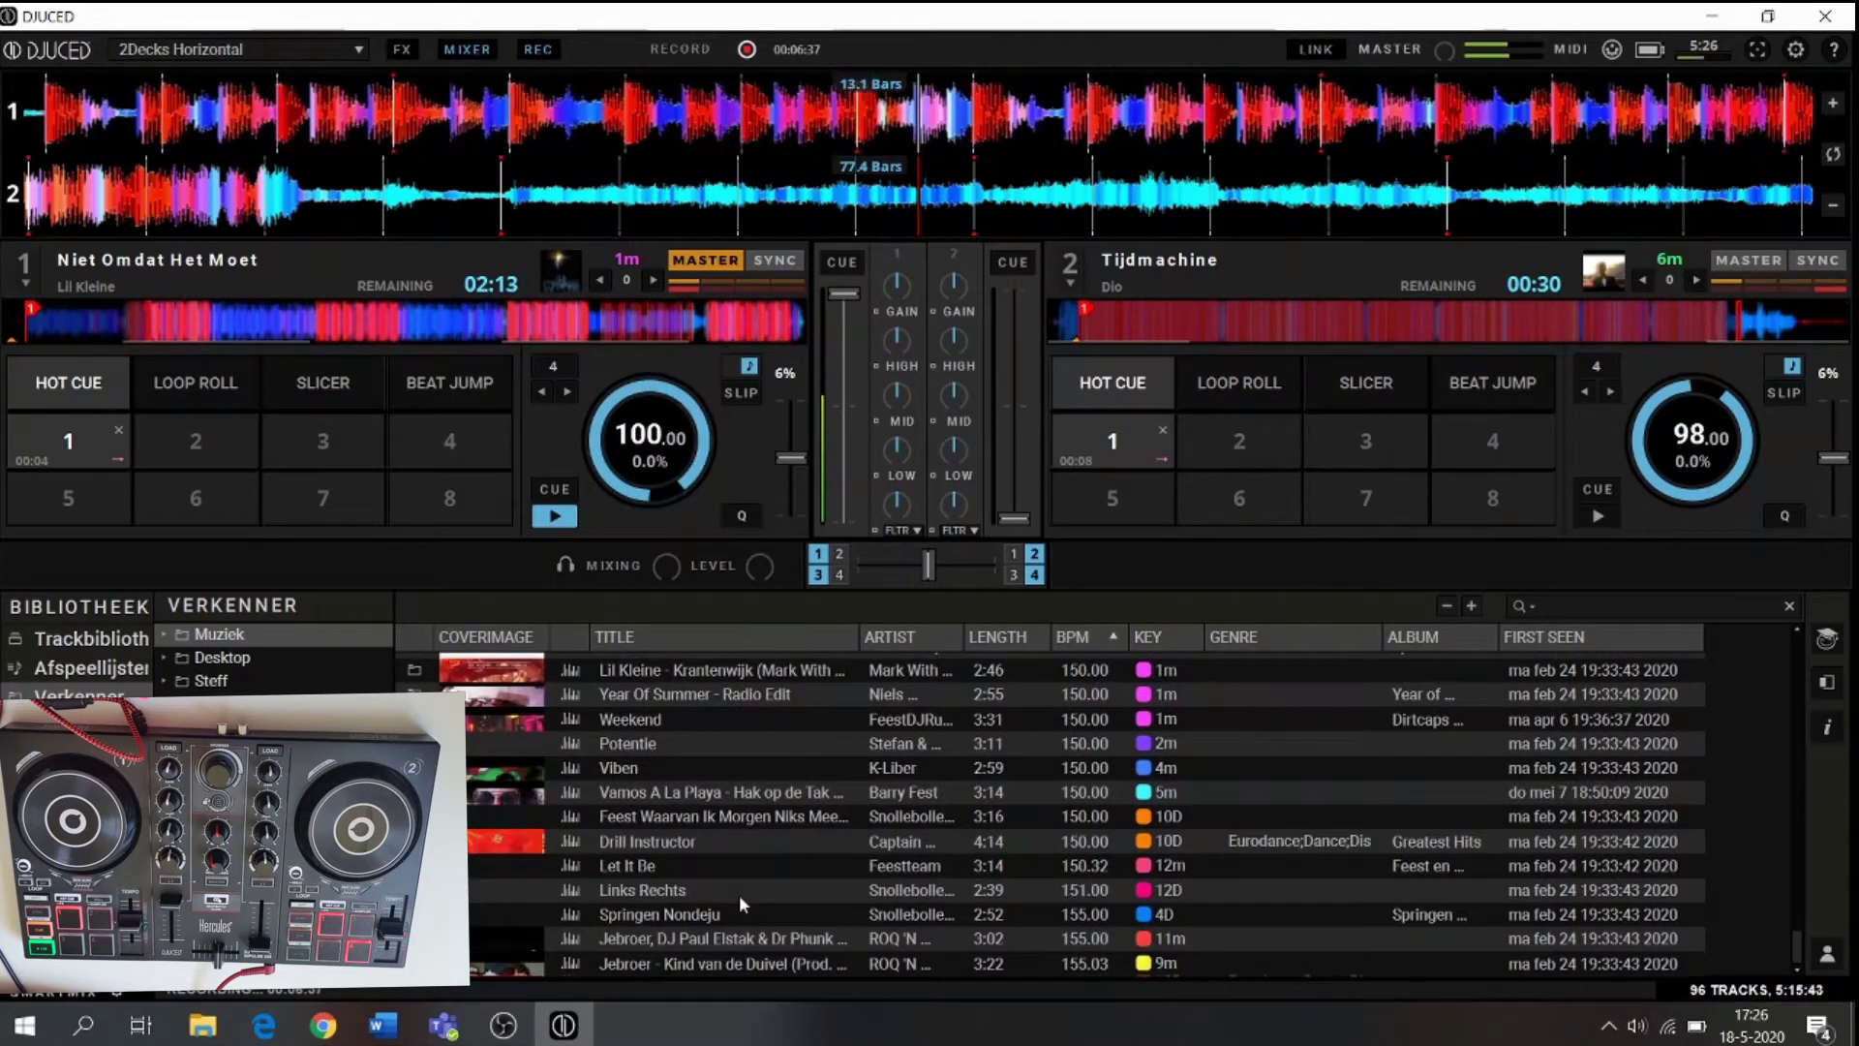
left_click_drag(656, 858, 1334, 377)
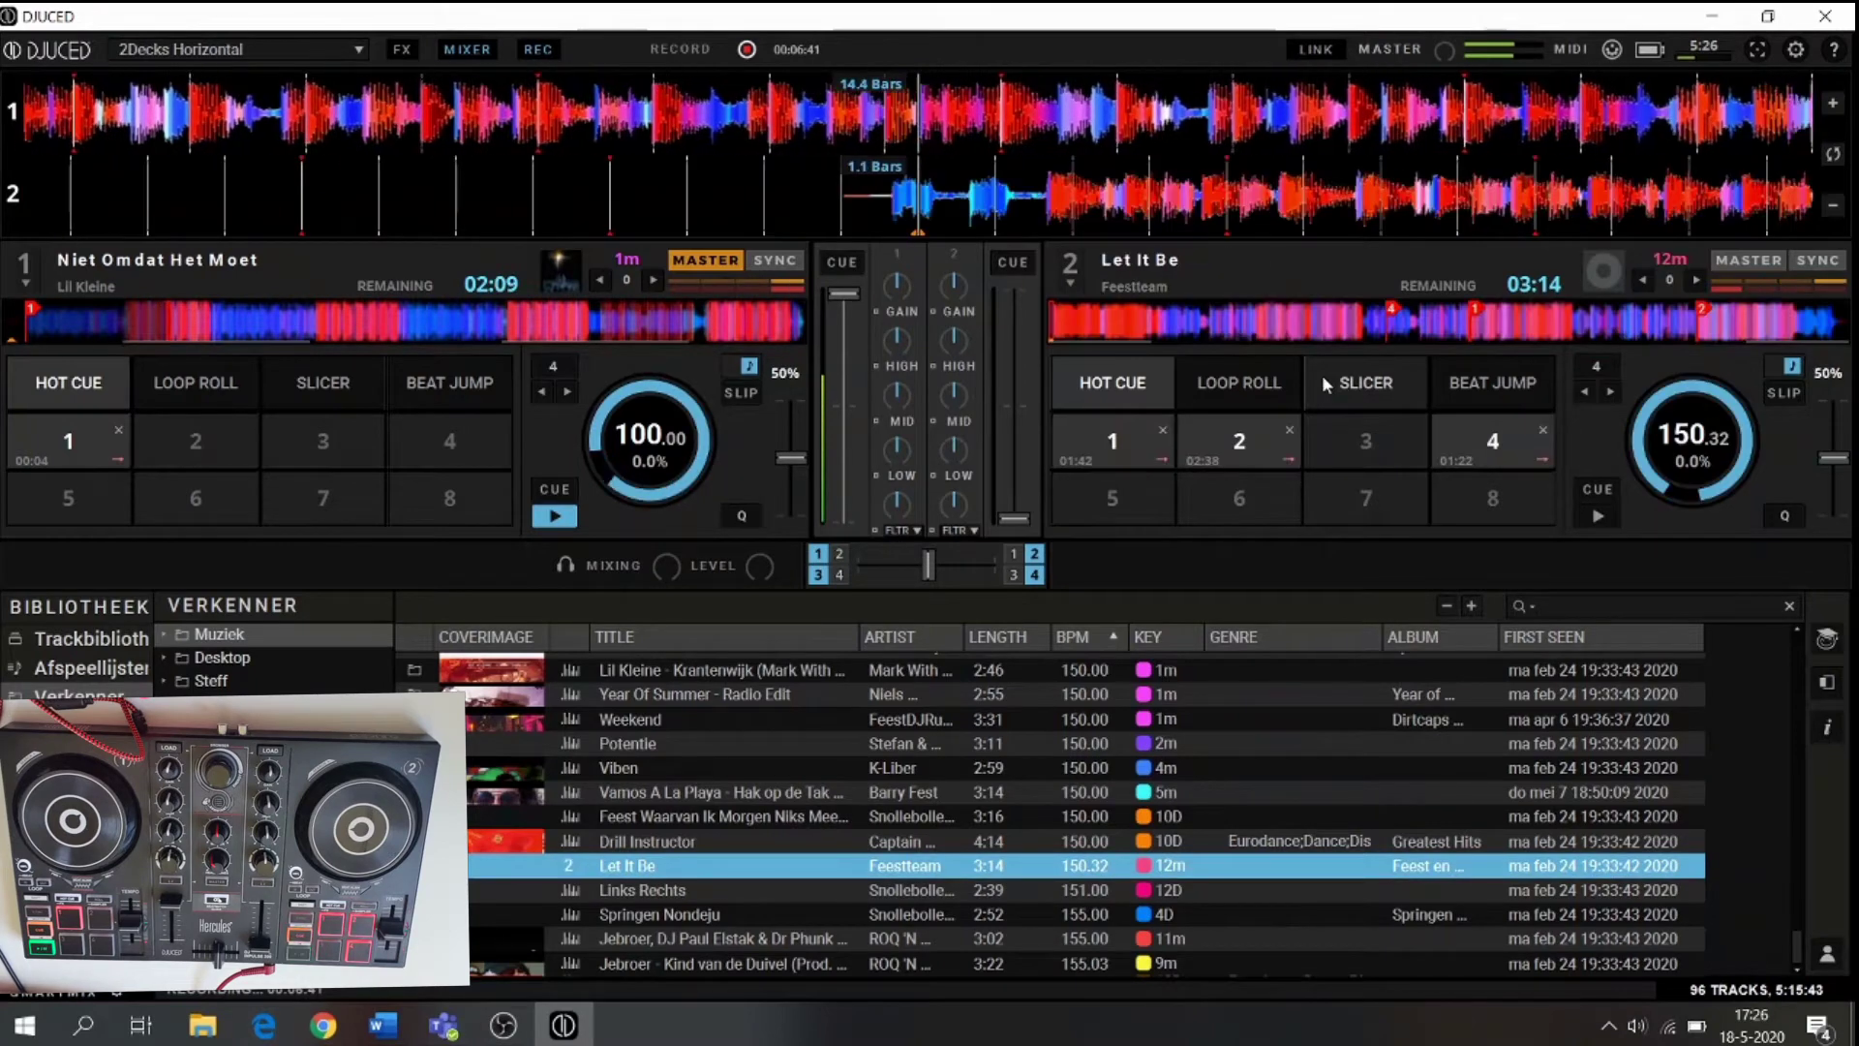
- Look through the BPM-sorted music library from the fastest tracks back toward the slower ones
scroll(1021, 849, "up", 7)
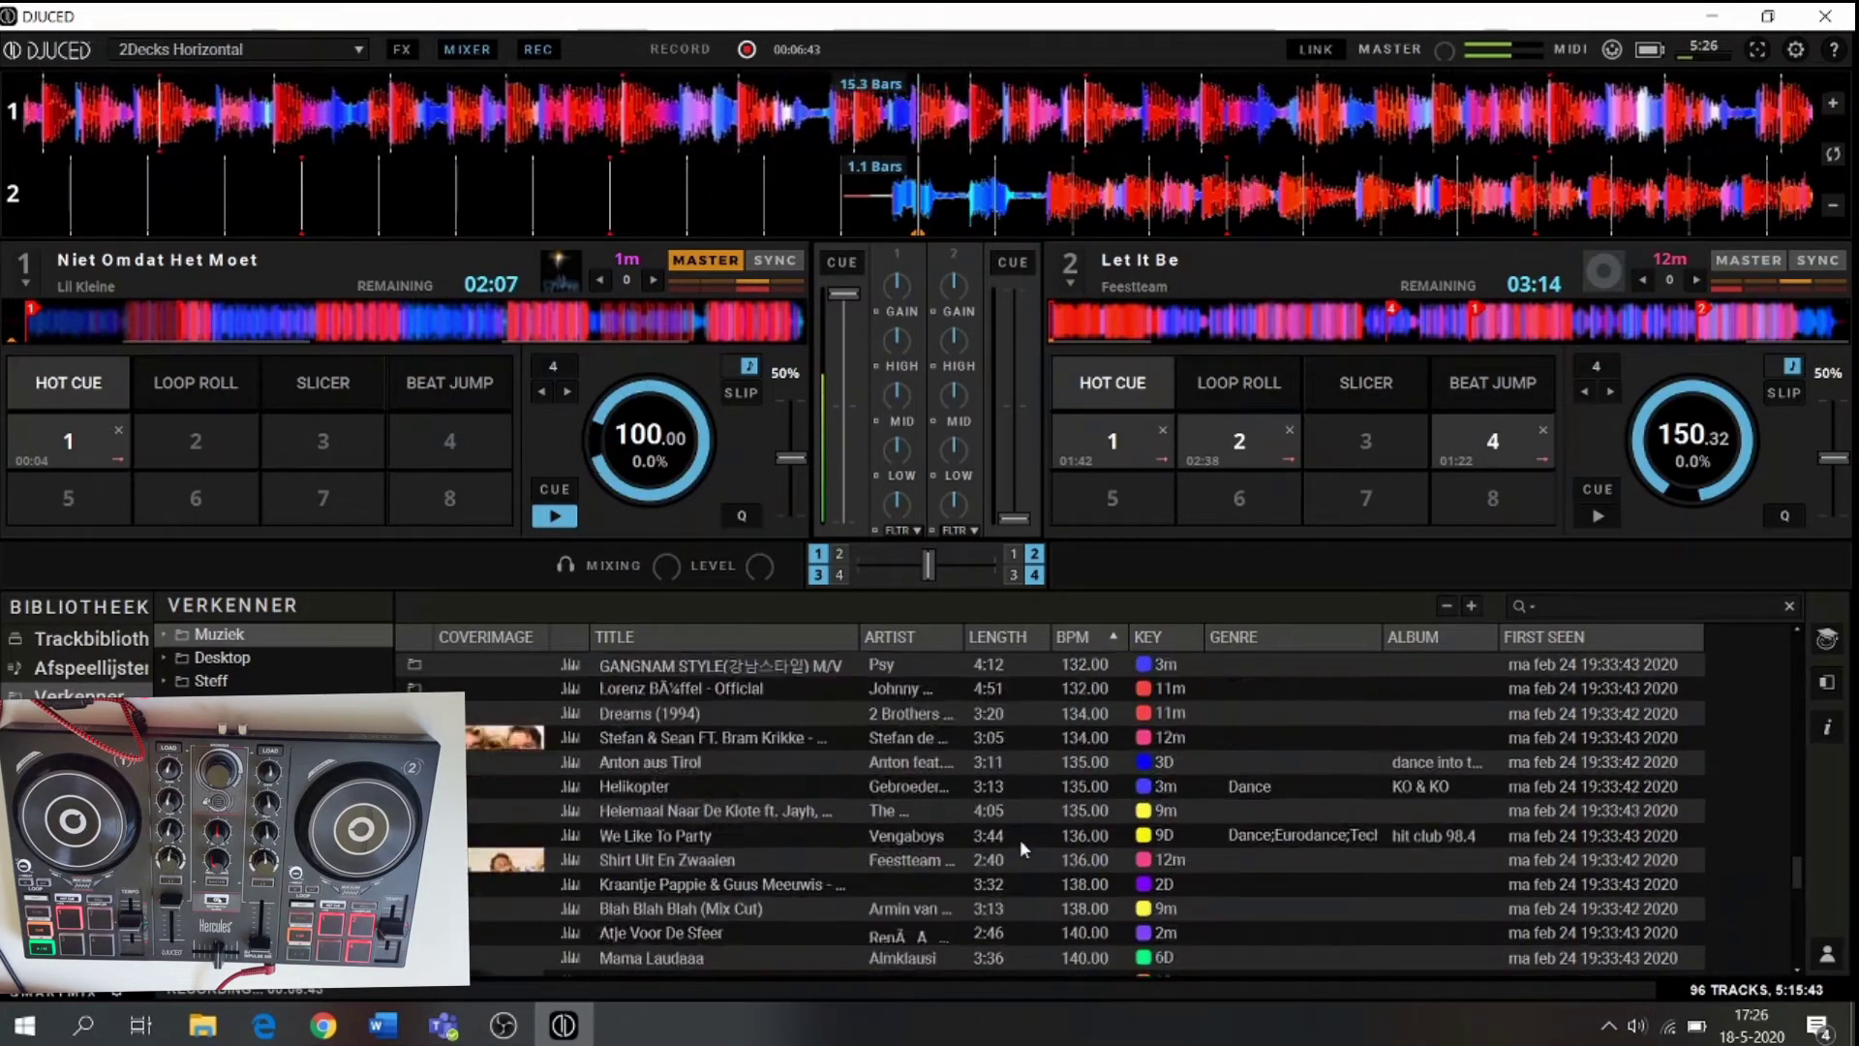
scroll(624, 740, "up", 4)
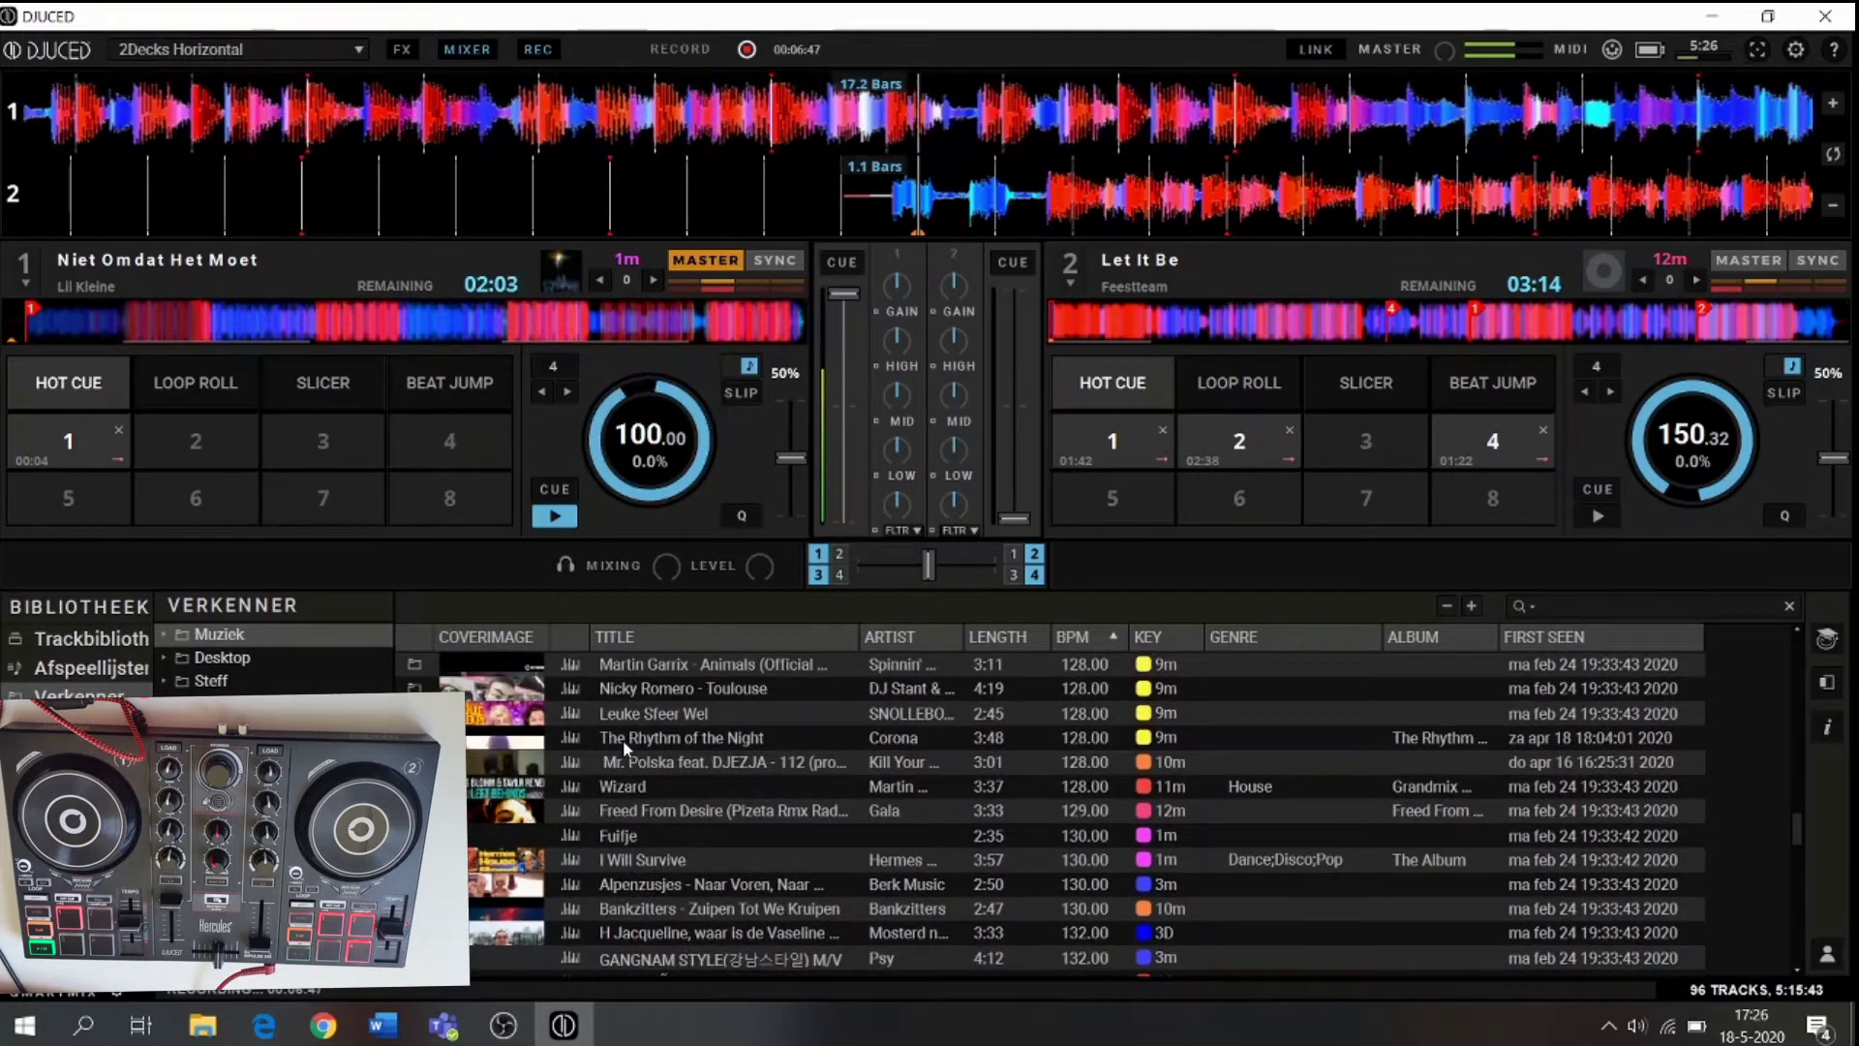
scroll(624, 740, "up", 2)
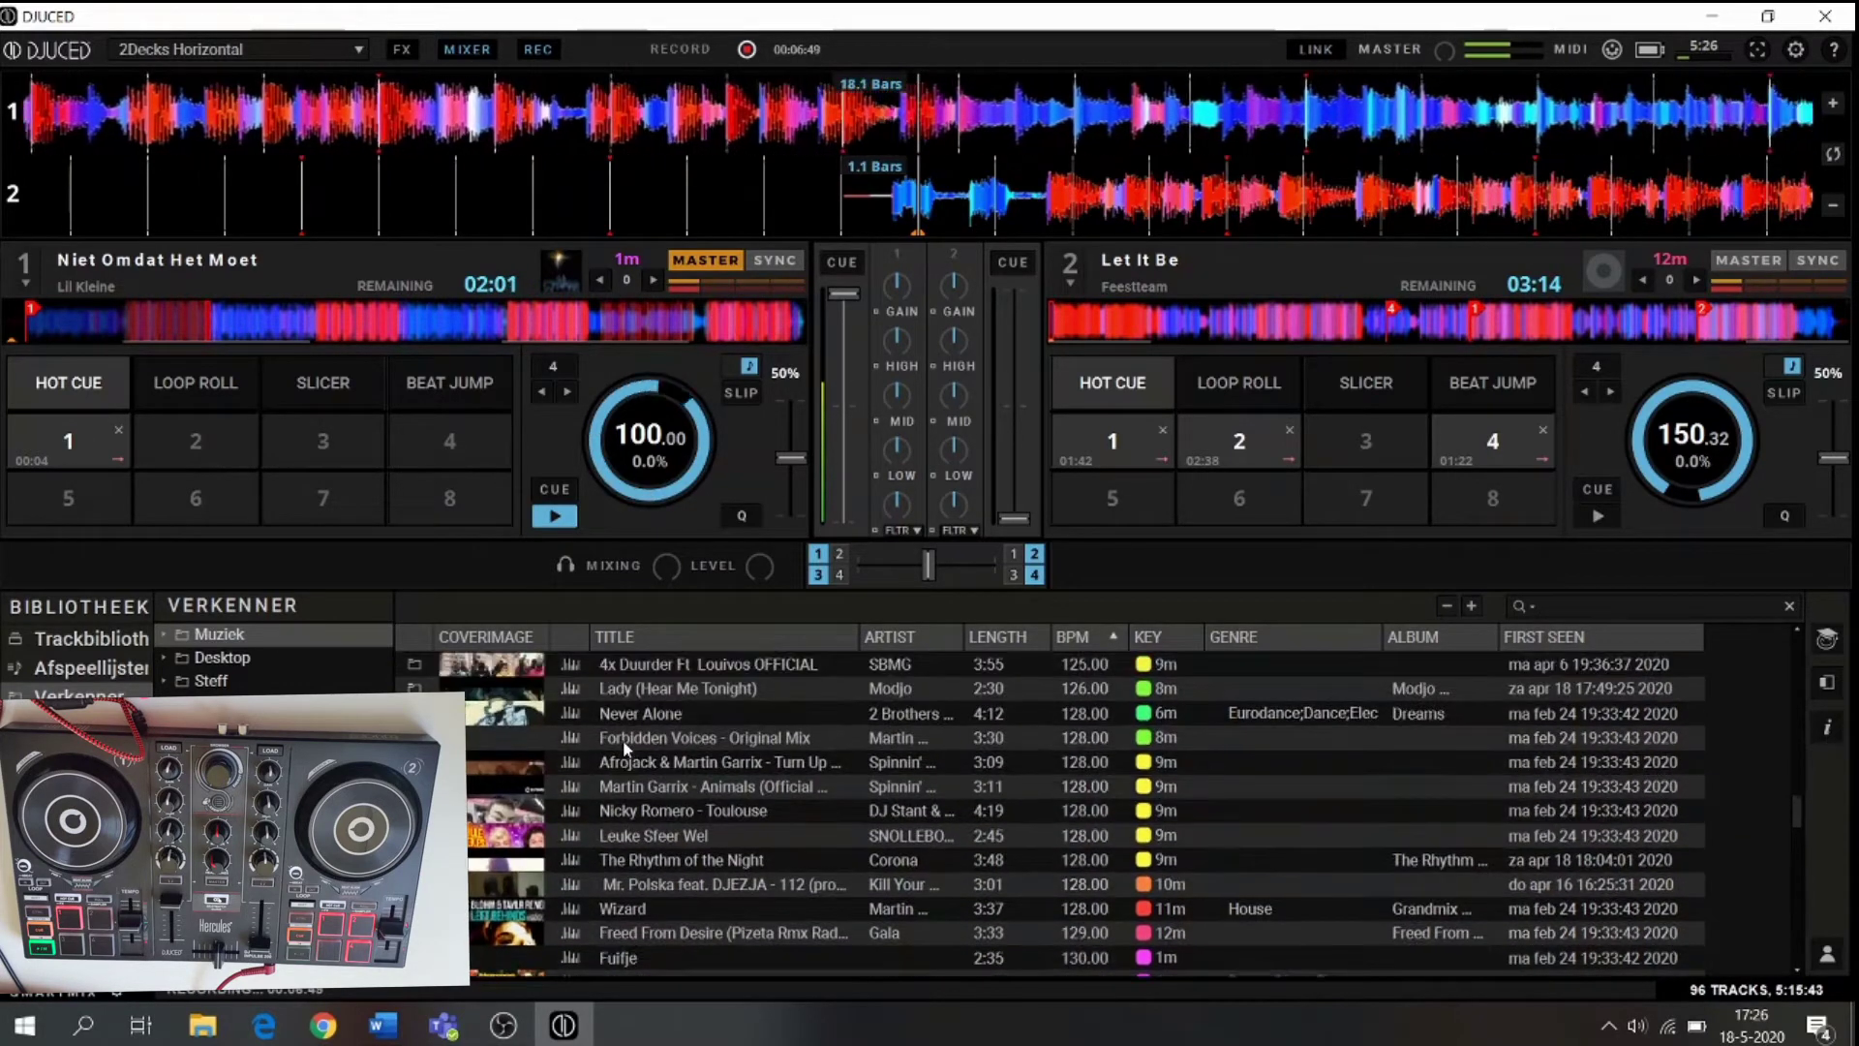
scroll(624, 741, "up", 3)
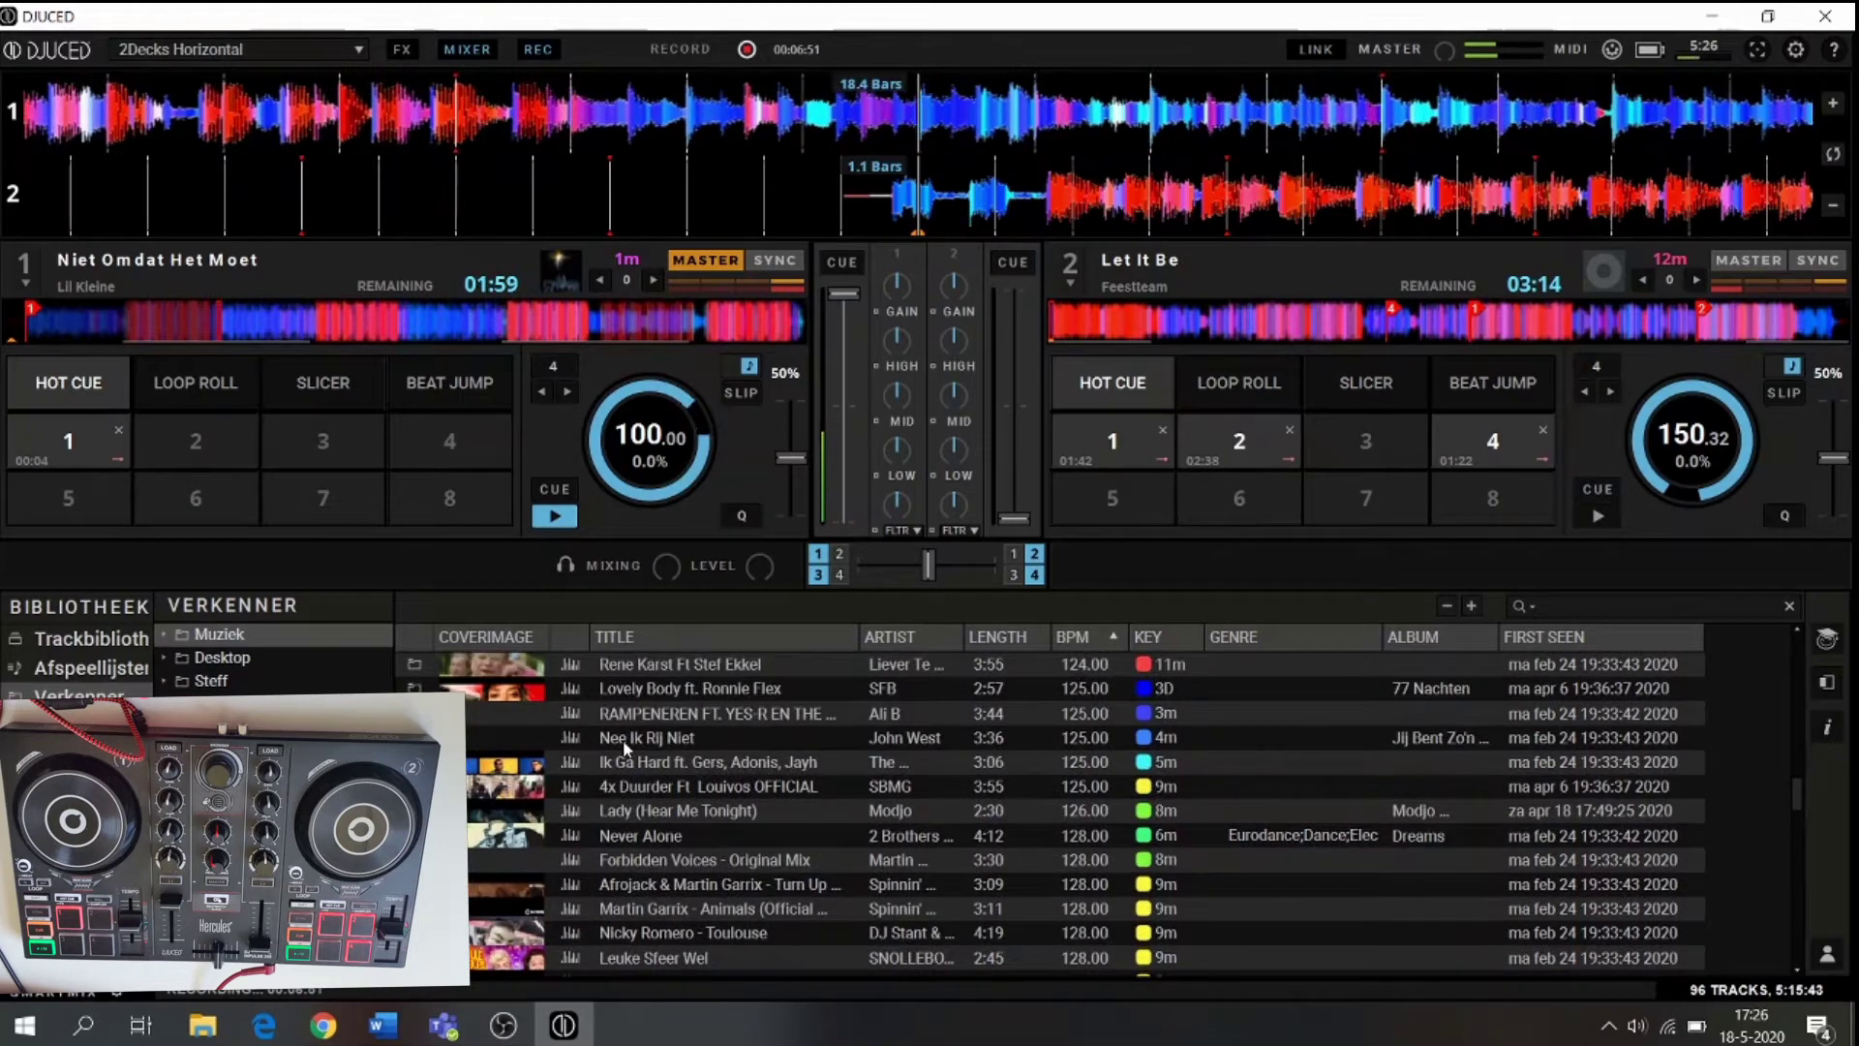
scroll(623, 746, "up", 3)
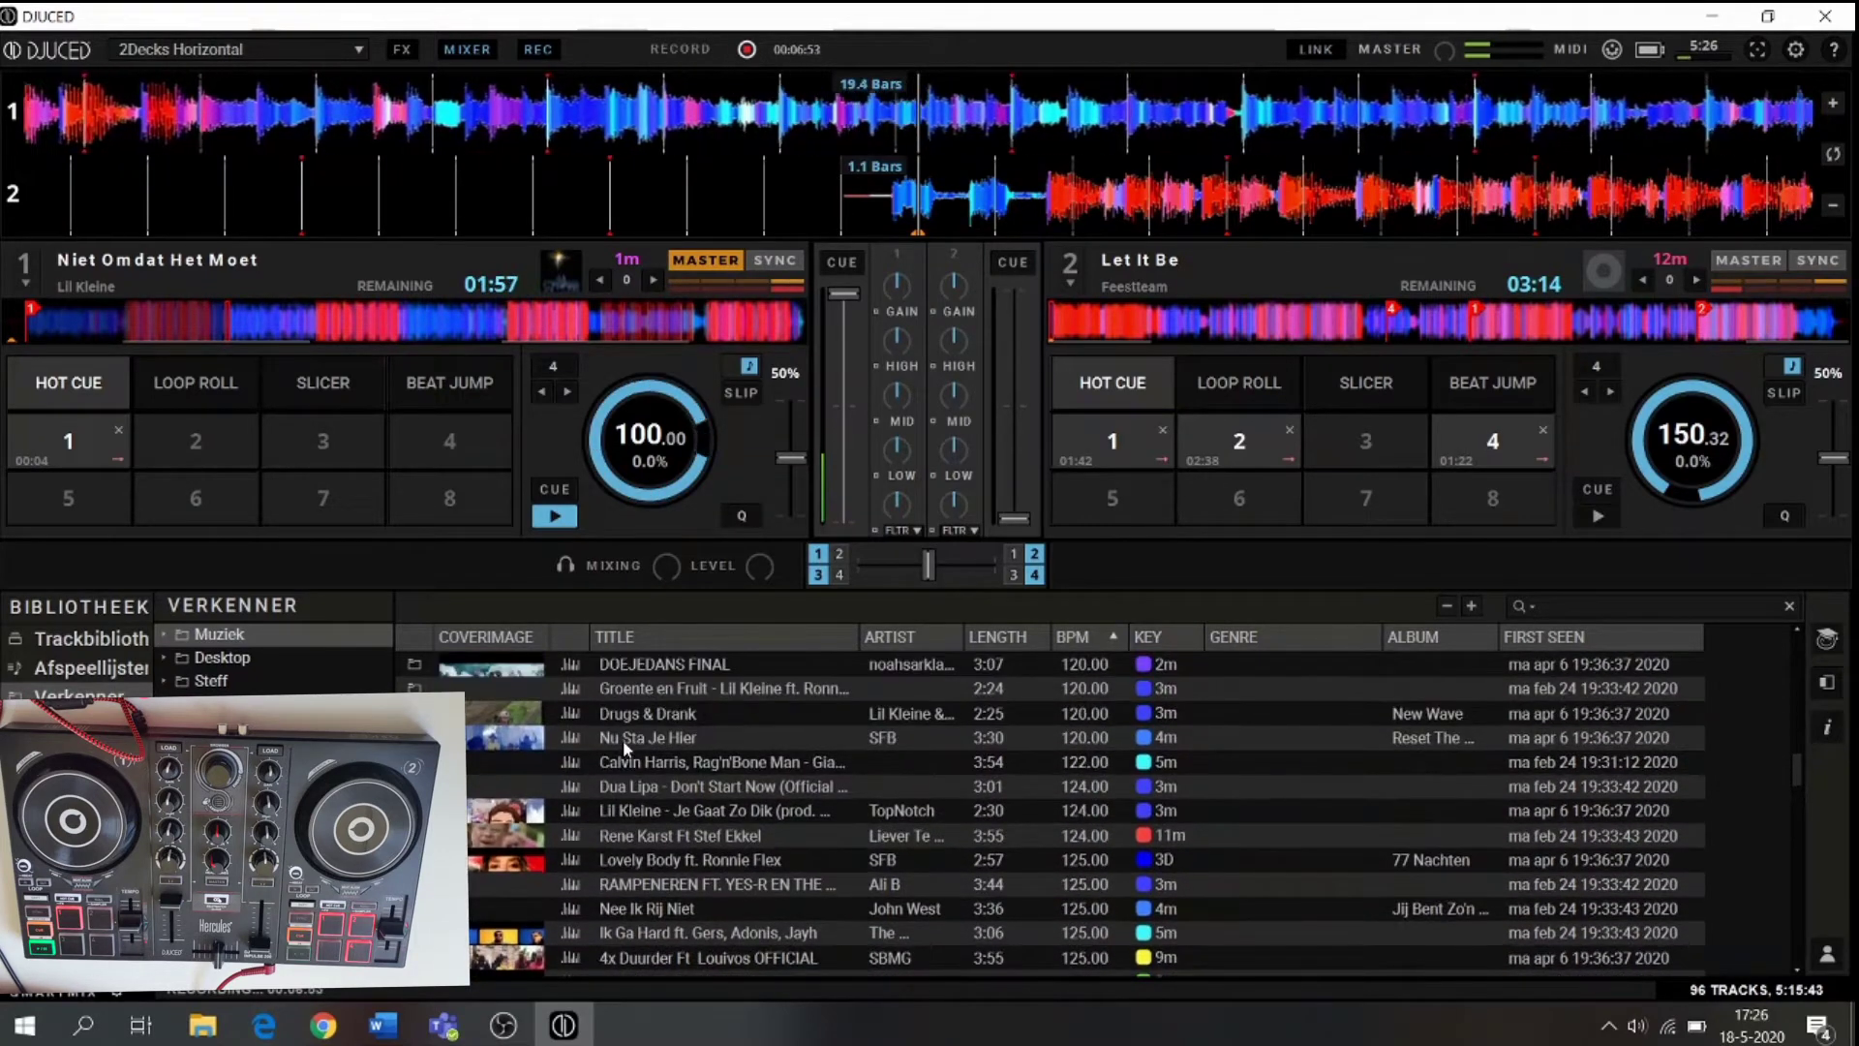
scroll(624, 741, "up", 1)
scroll(625, 748, "up", 4)
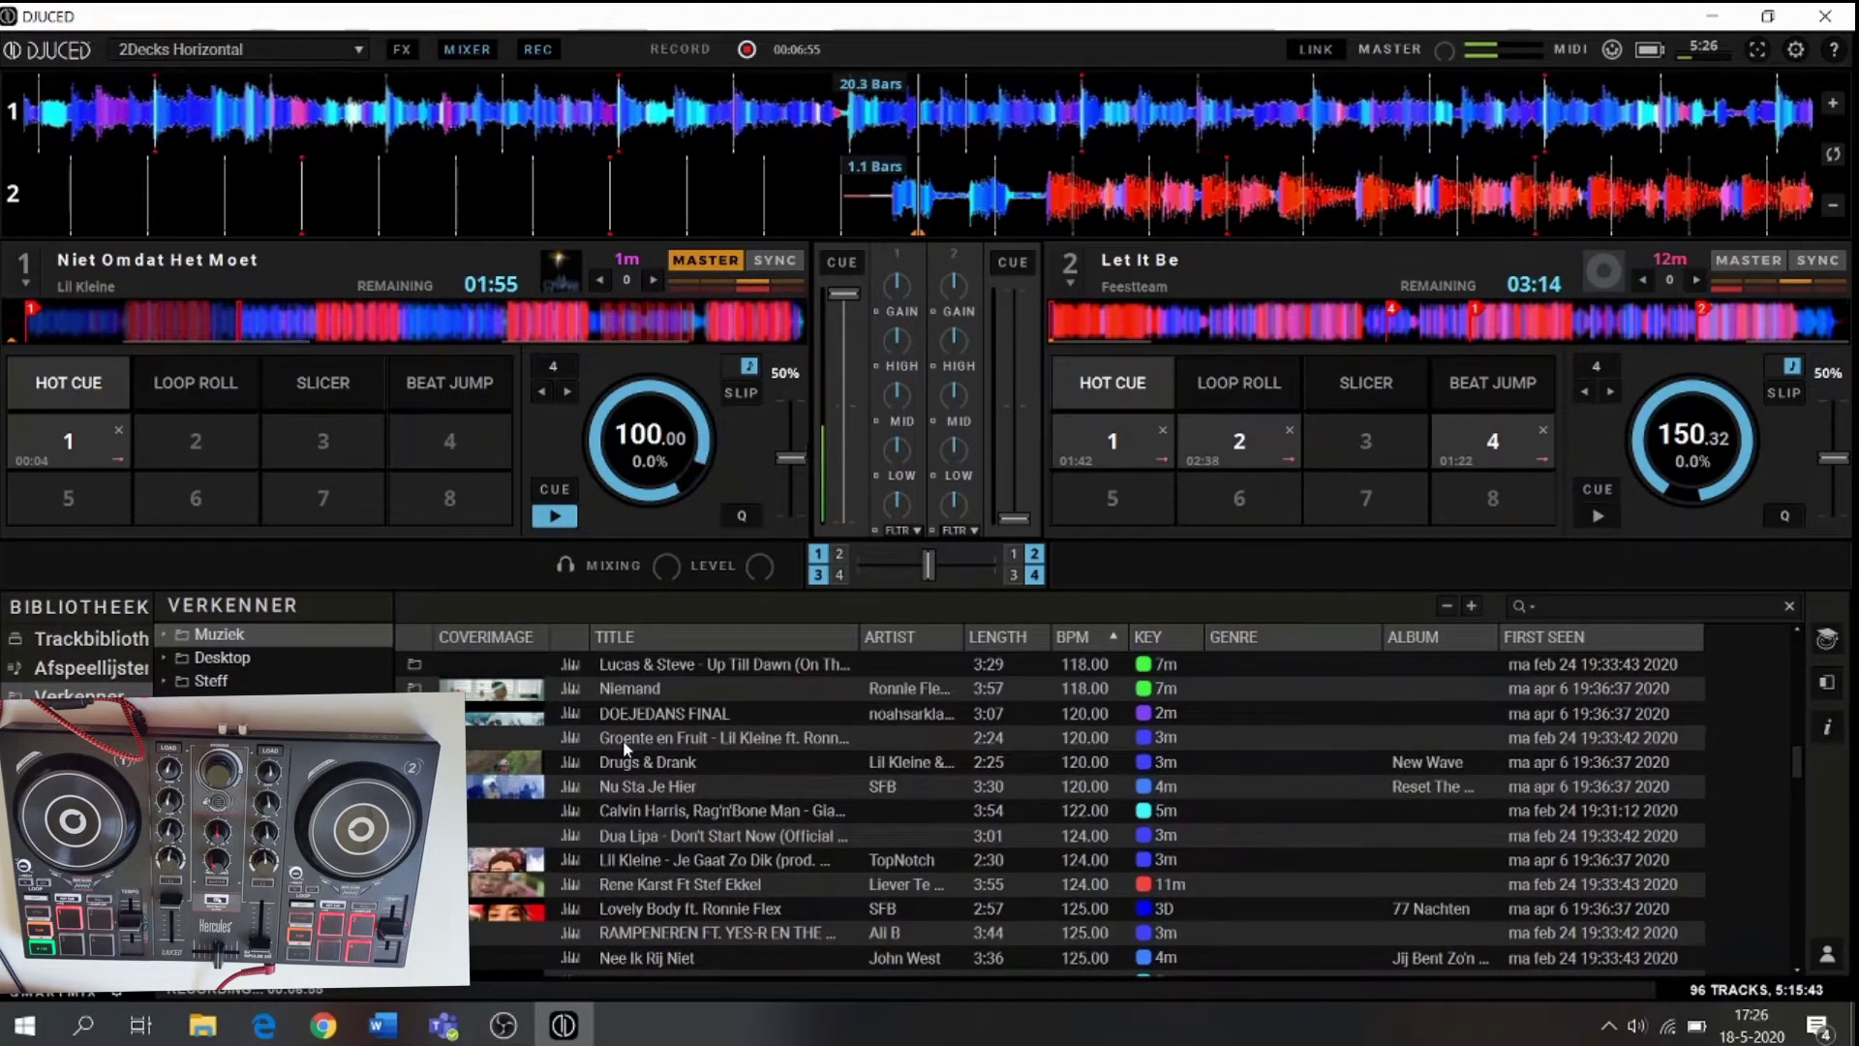
scroll(626, 748, "up", 2)
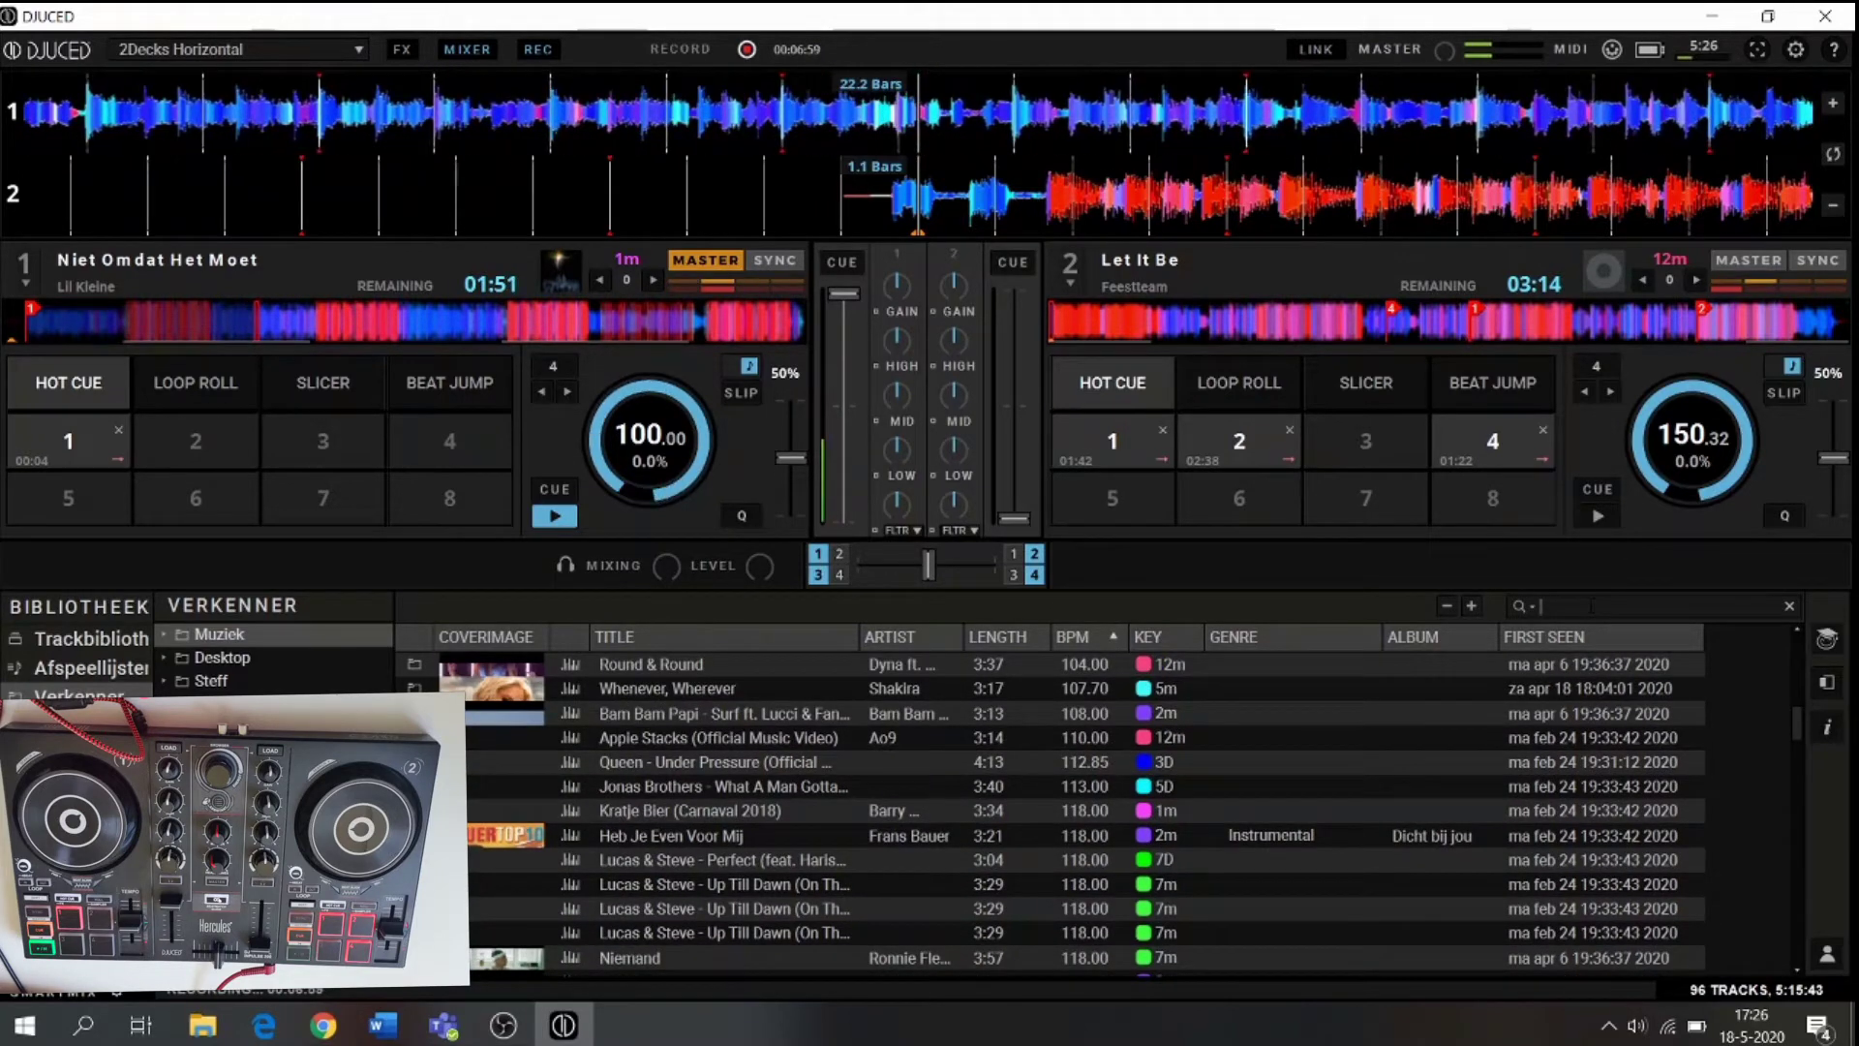
- Search the music library for "NO" and "adf", and clear the search to return to the full track list
type("NP")
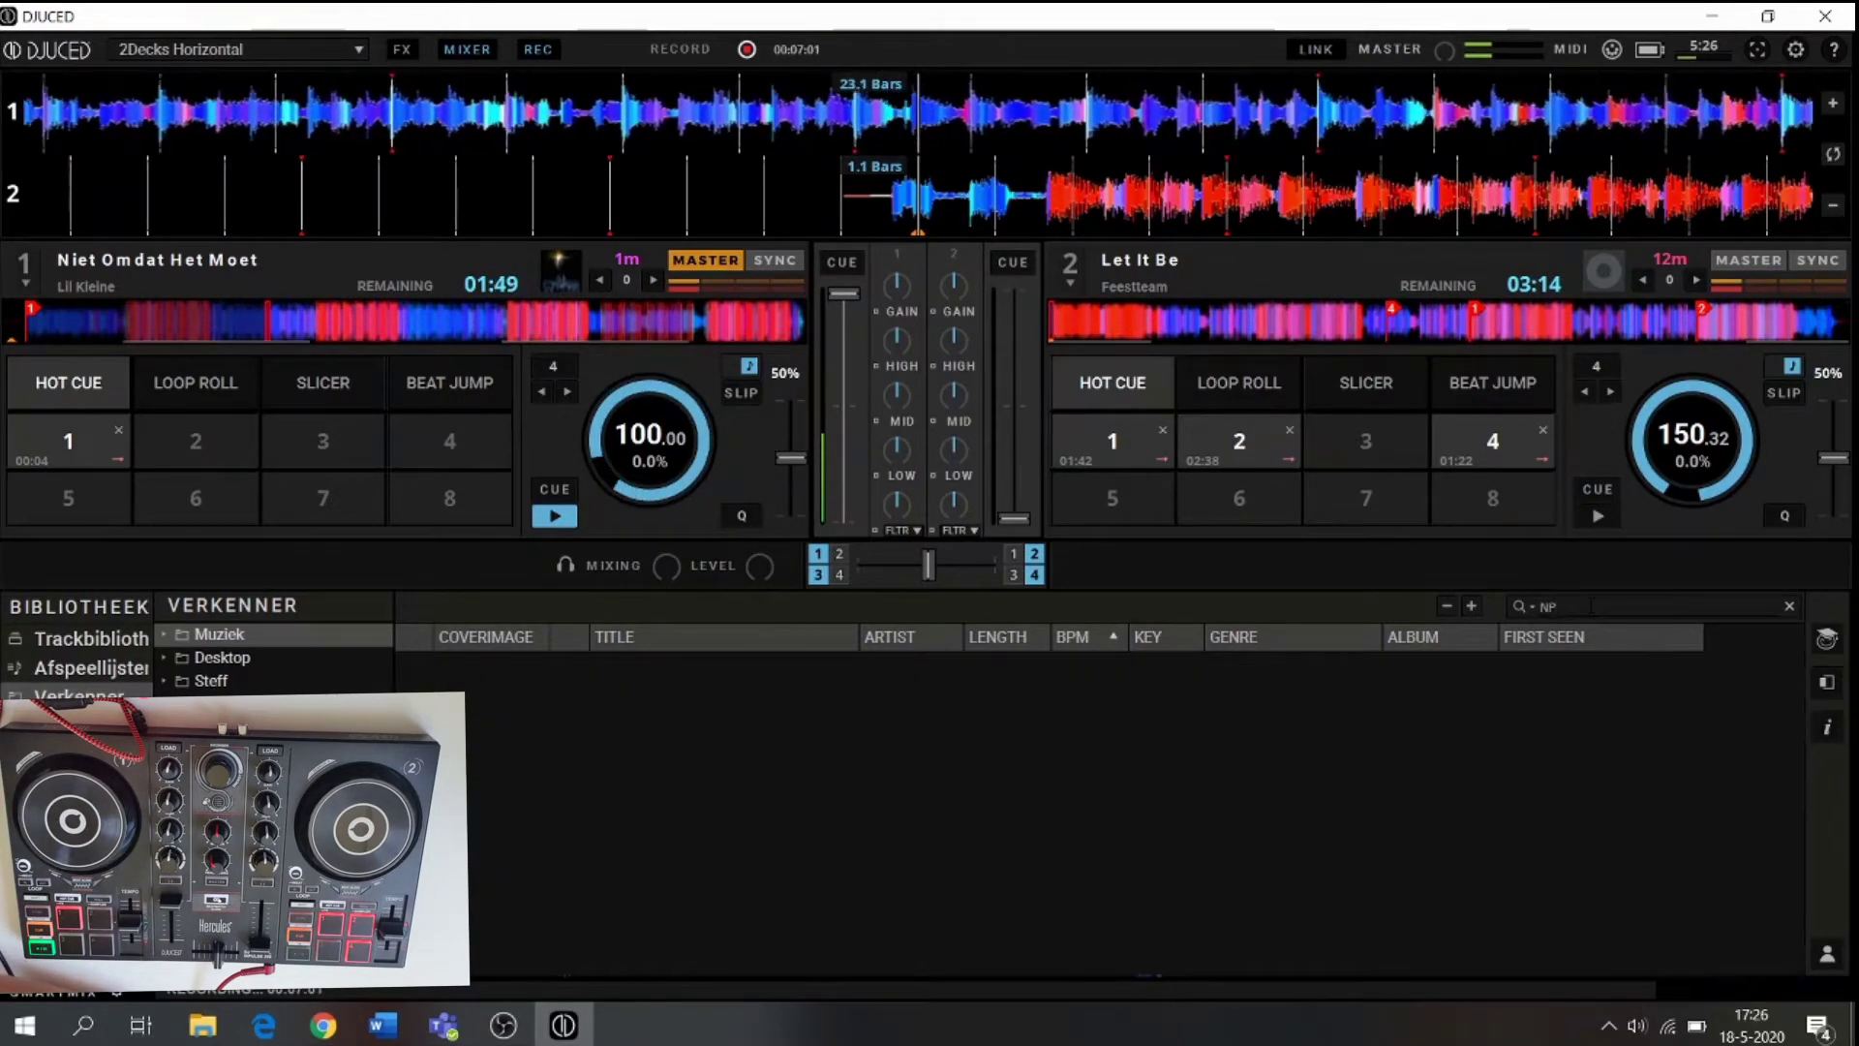
type("O")
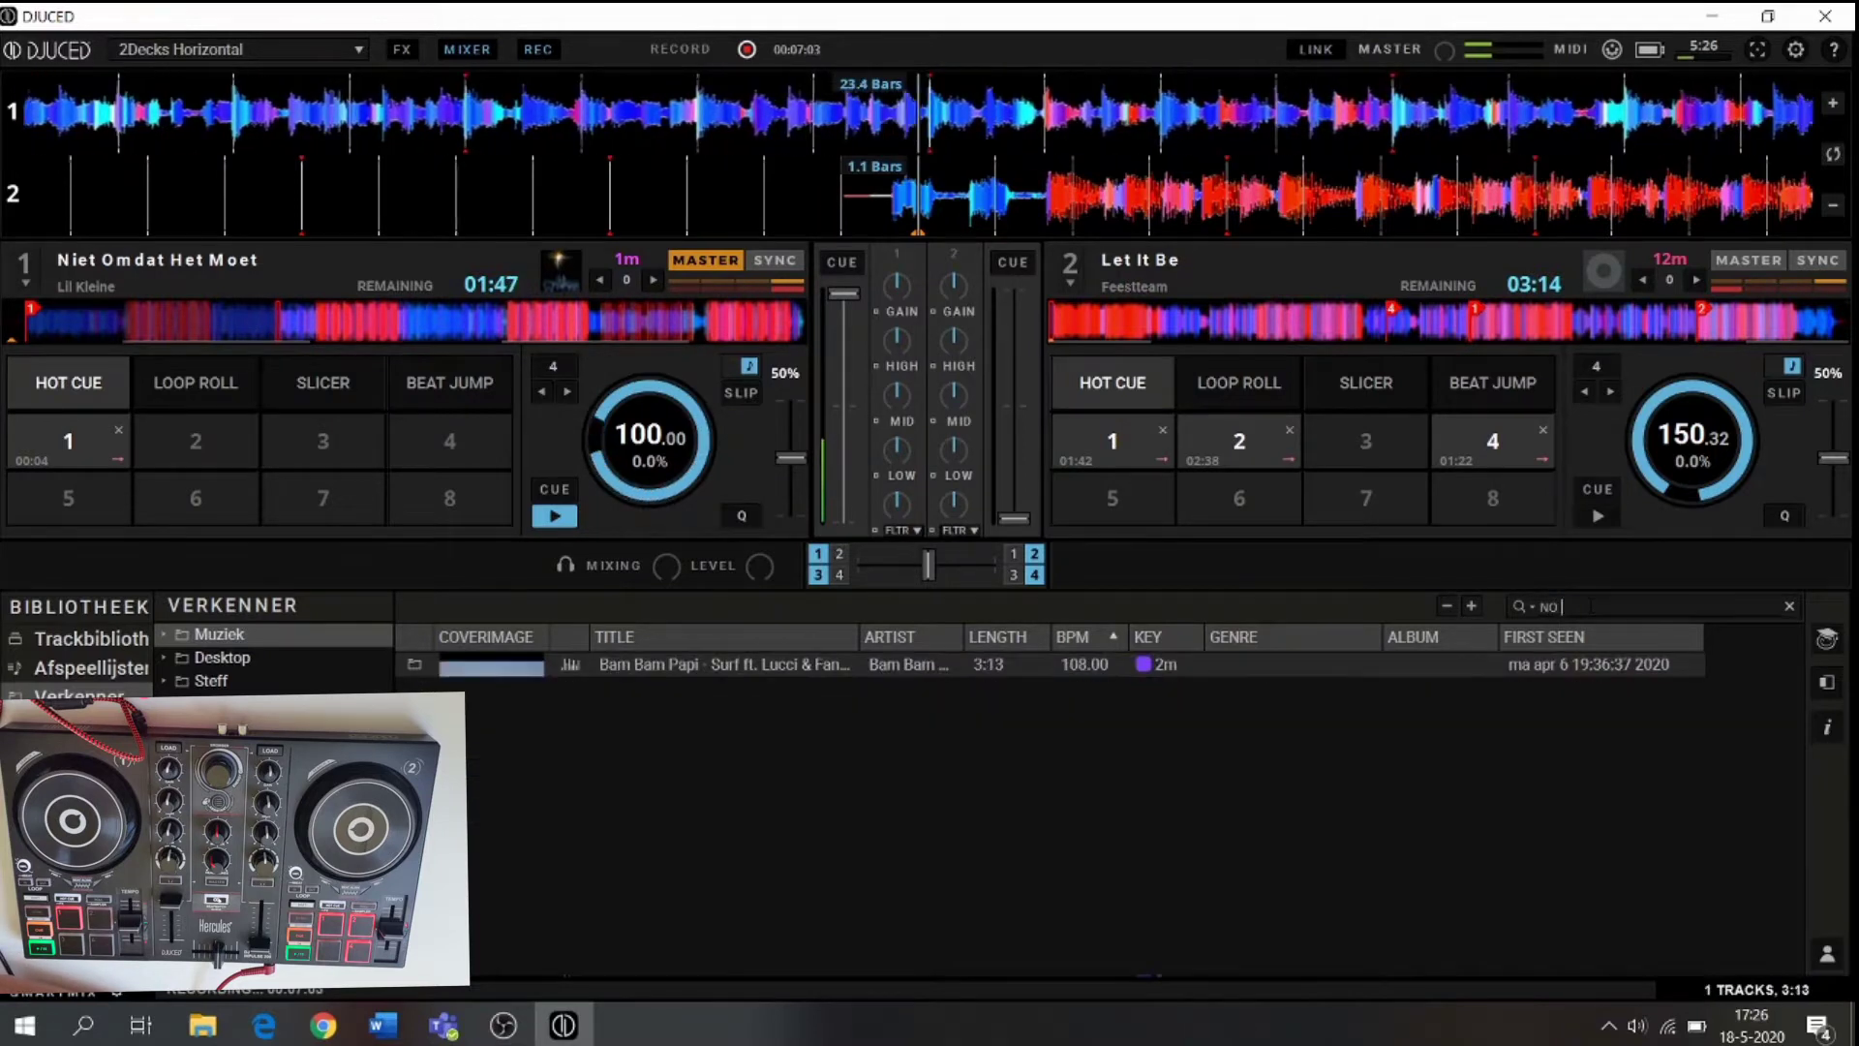
type(" HO O")
key("BackSpace")
key("BackSpace")
key("BackSpace")
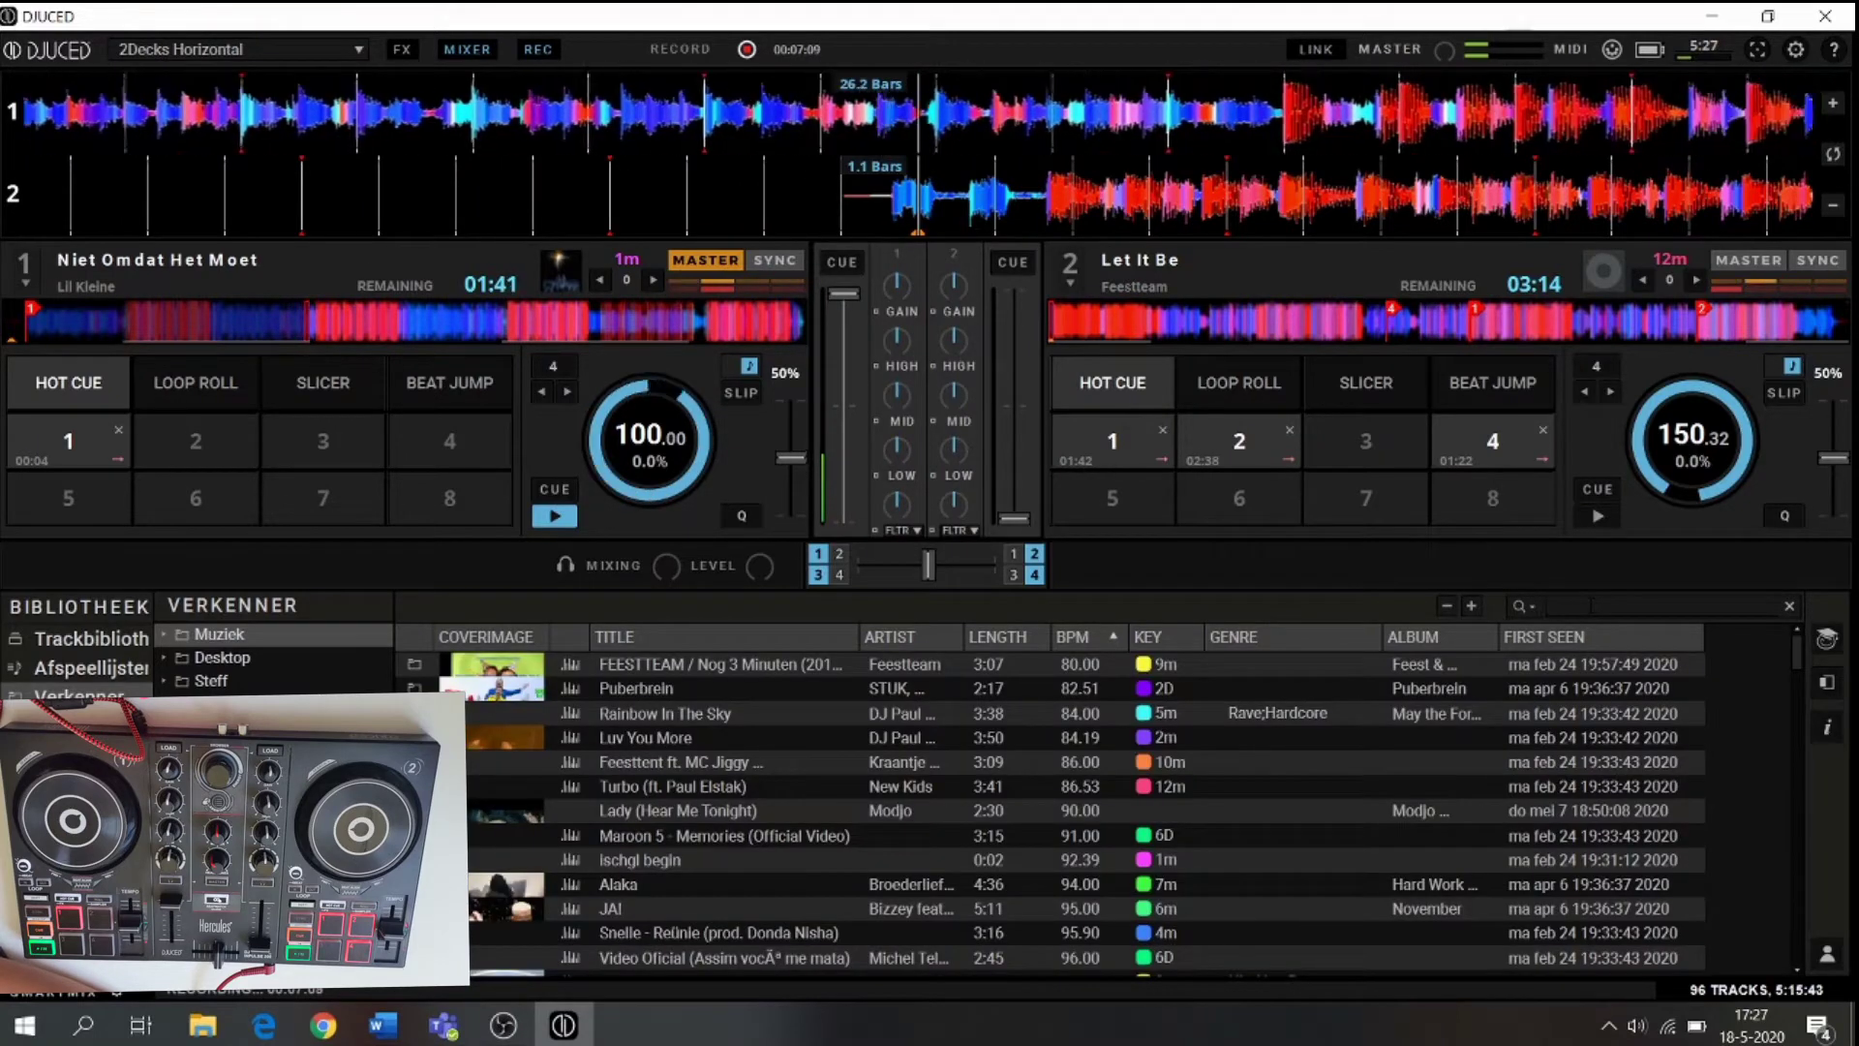
type("adf")
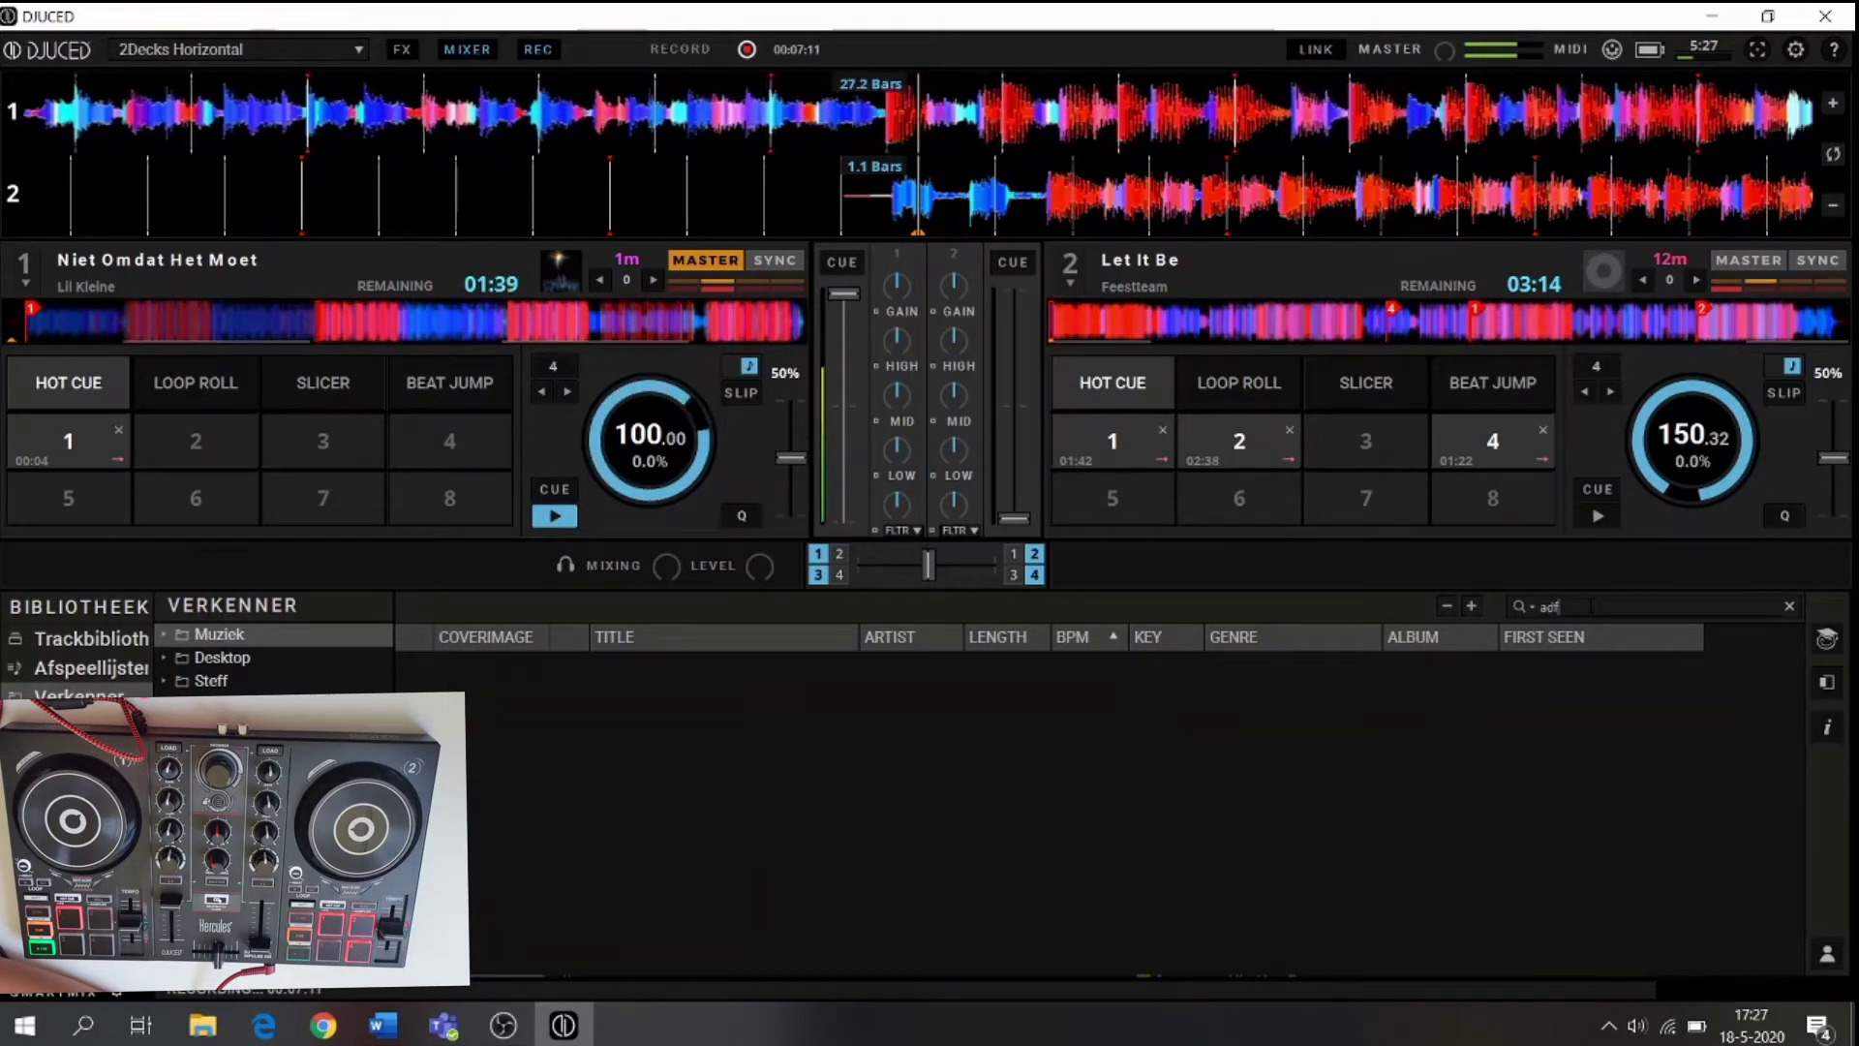
key("BackSpace")
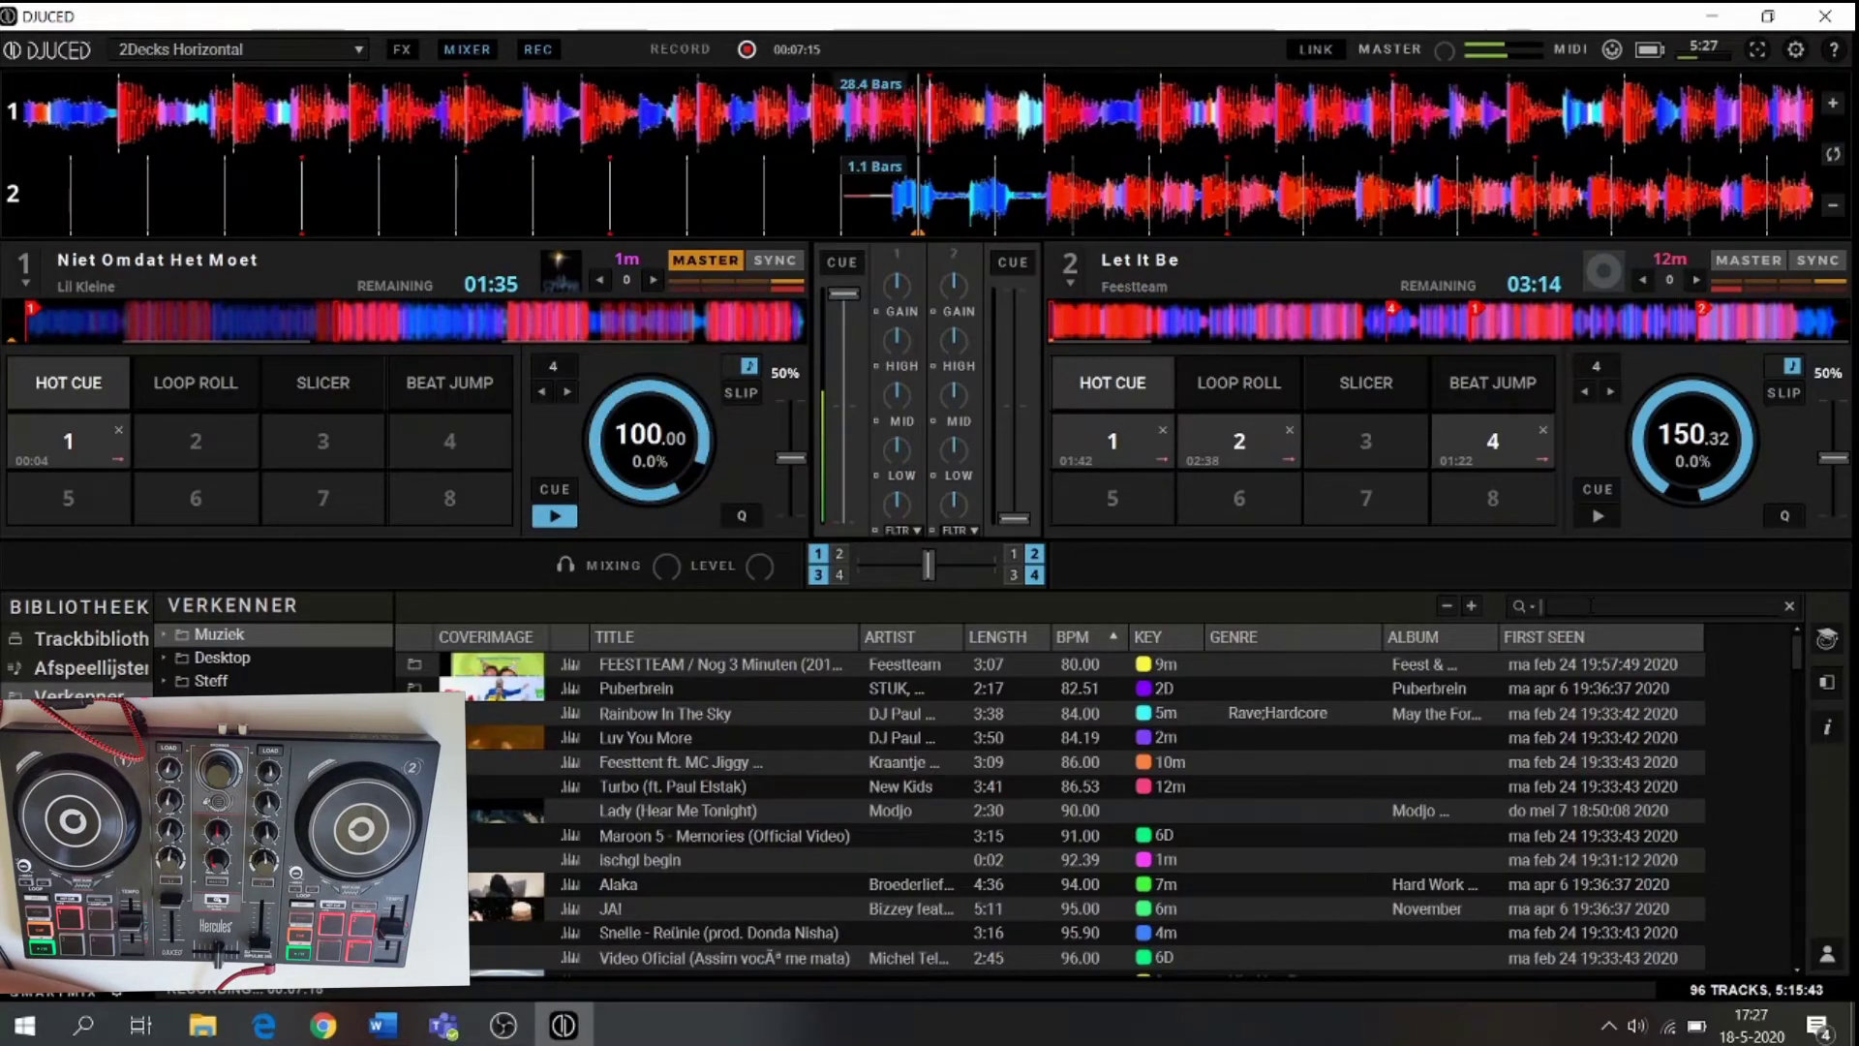
type("3")
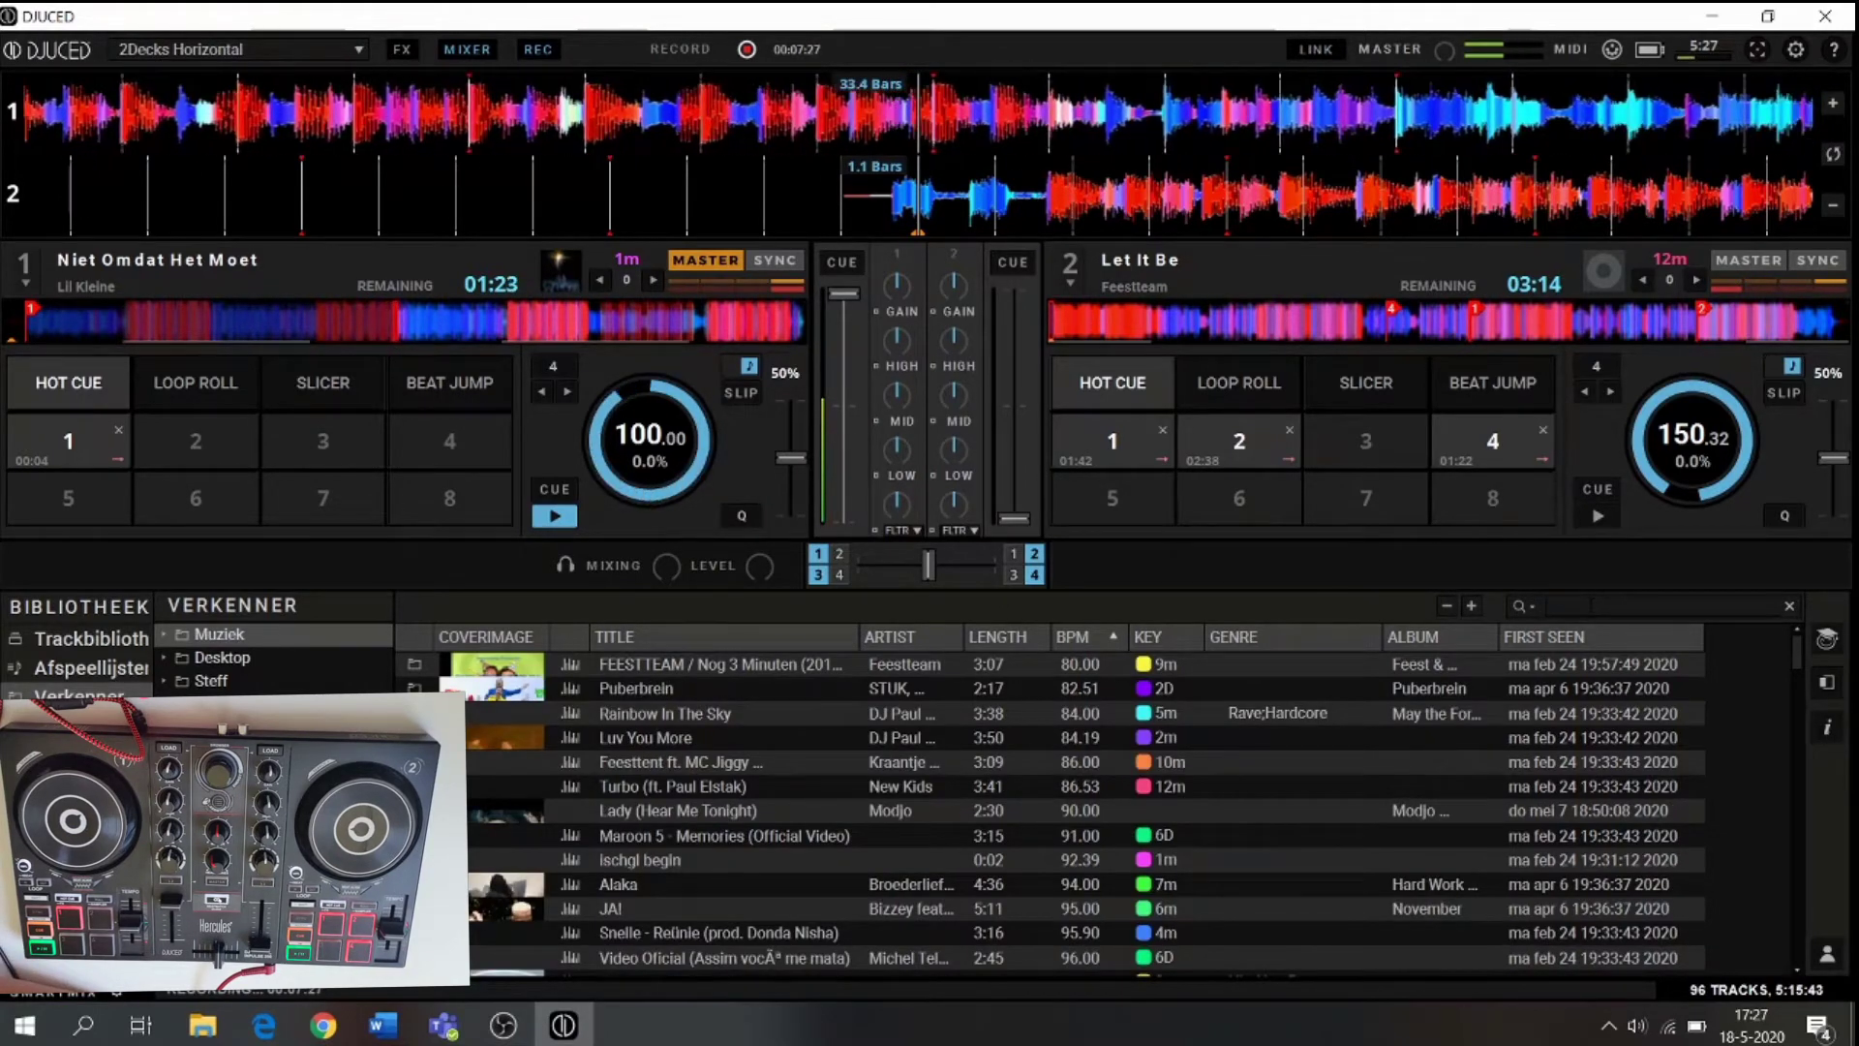
scroll(765, 862, "down", 1)
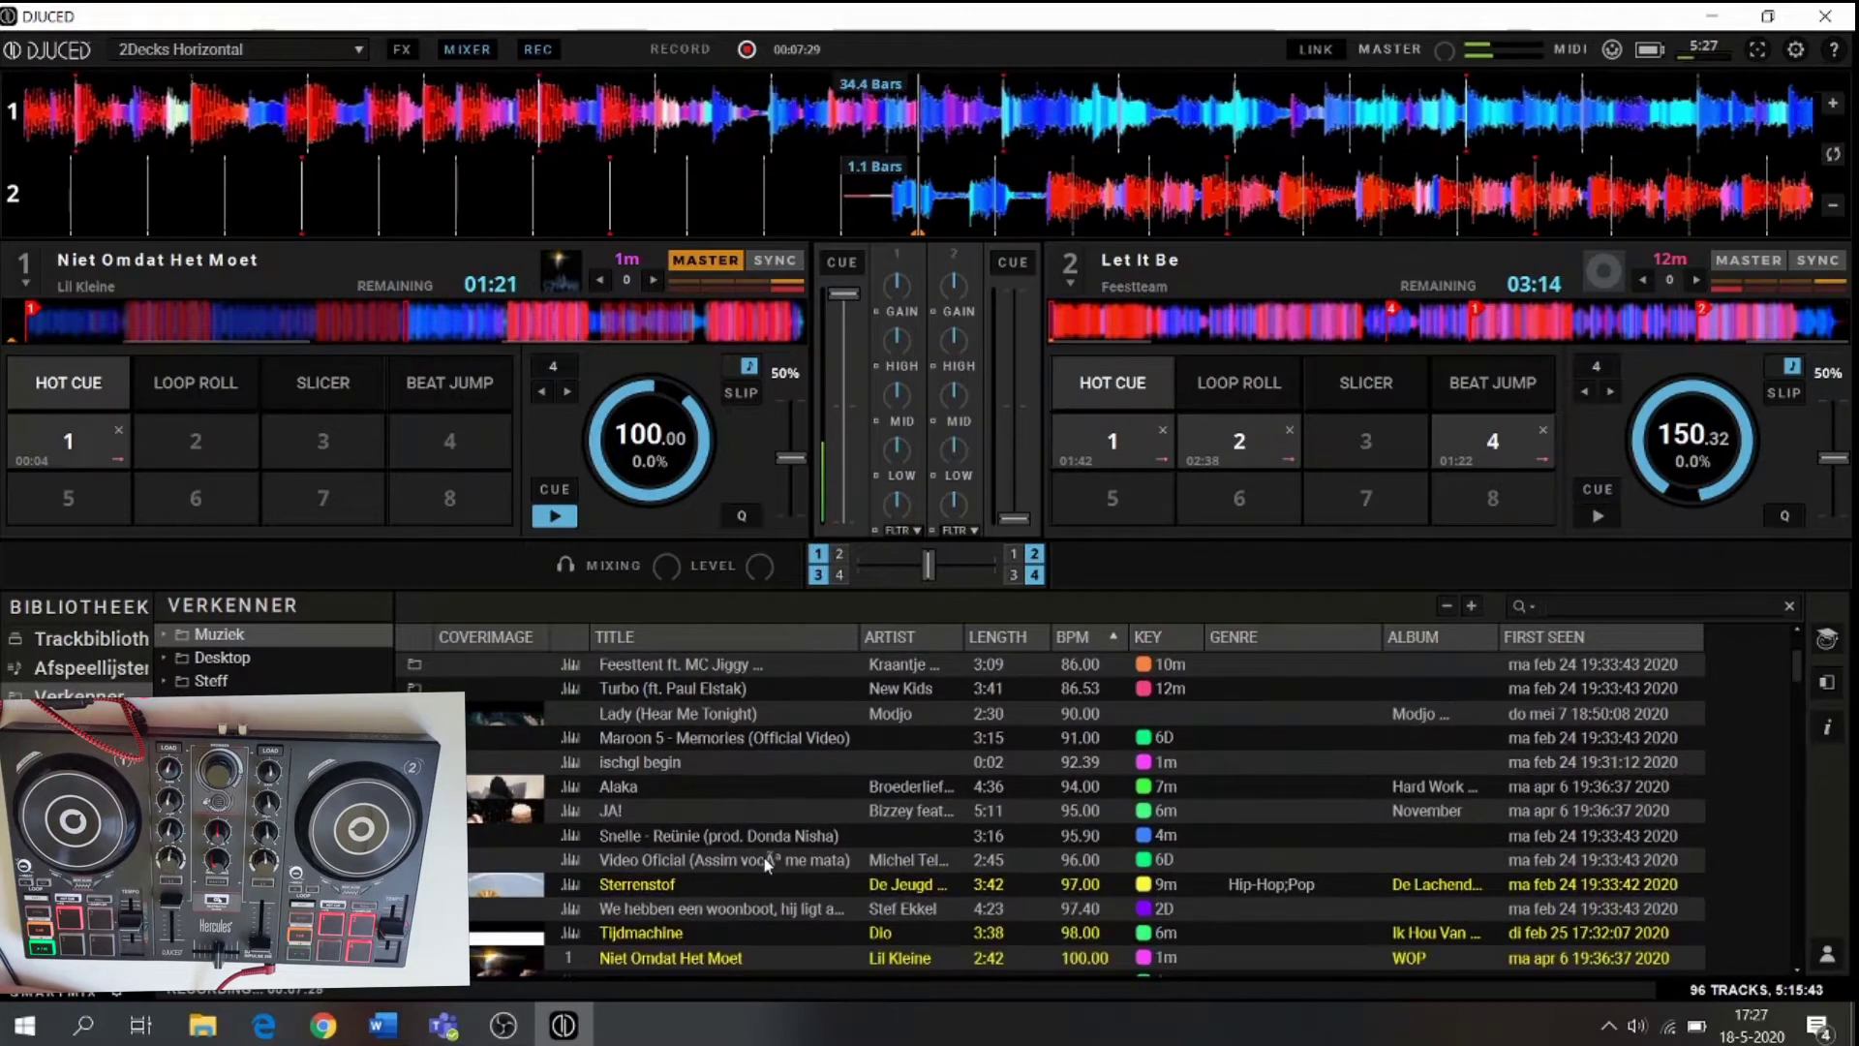
- Find Vamos A La Playa by Barry Fest among the 150 BPM tracks and load it onto deck 1
scroll(763, 856, "up", 1)
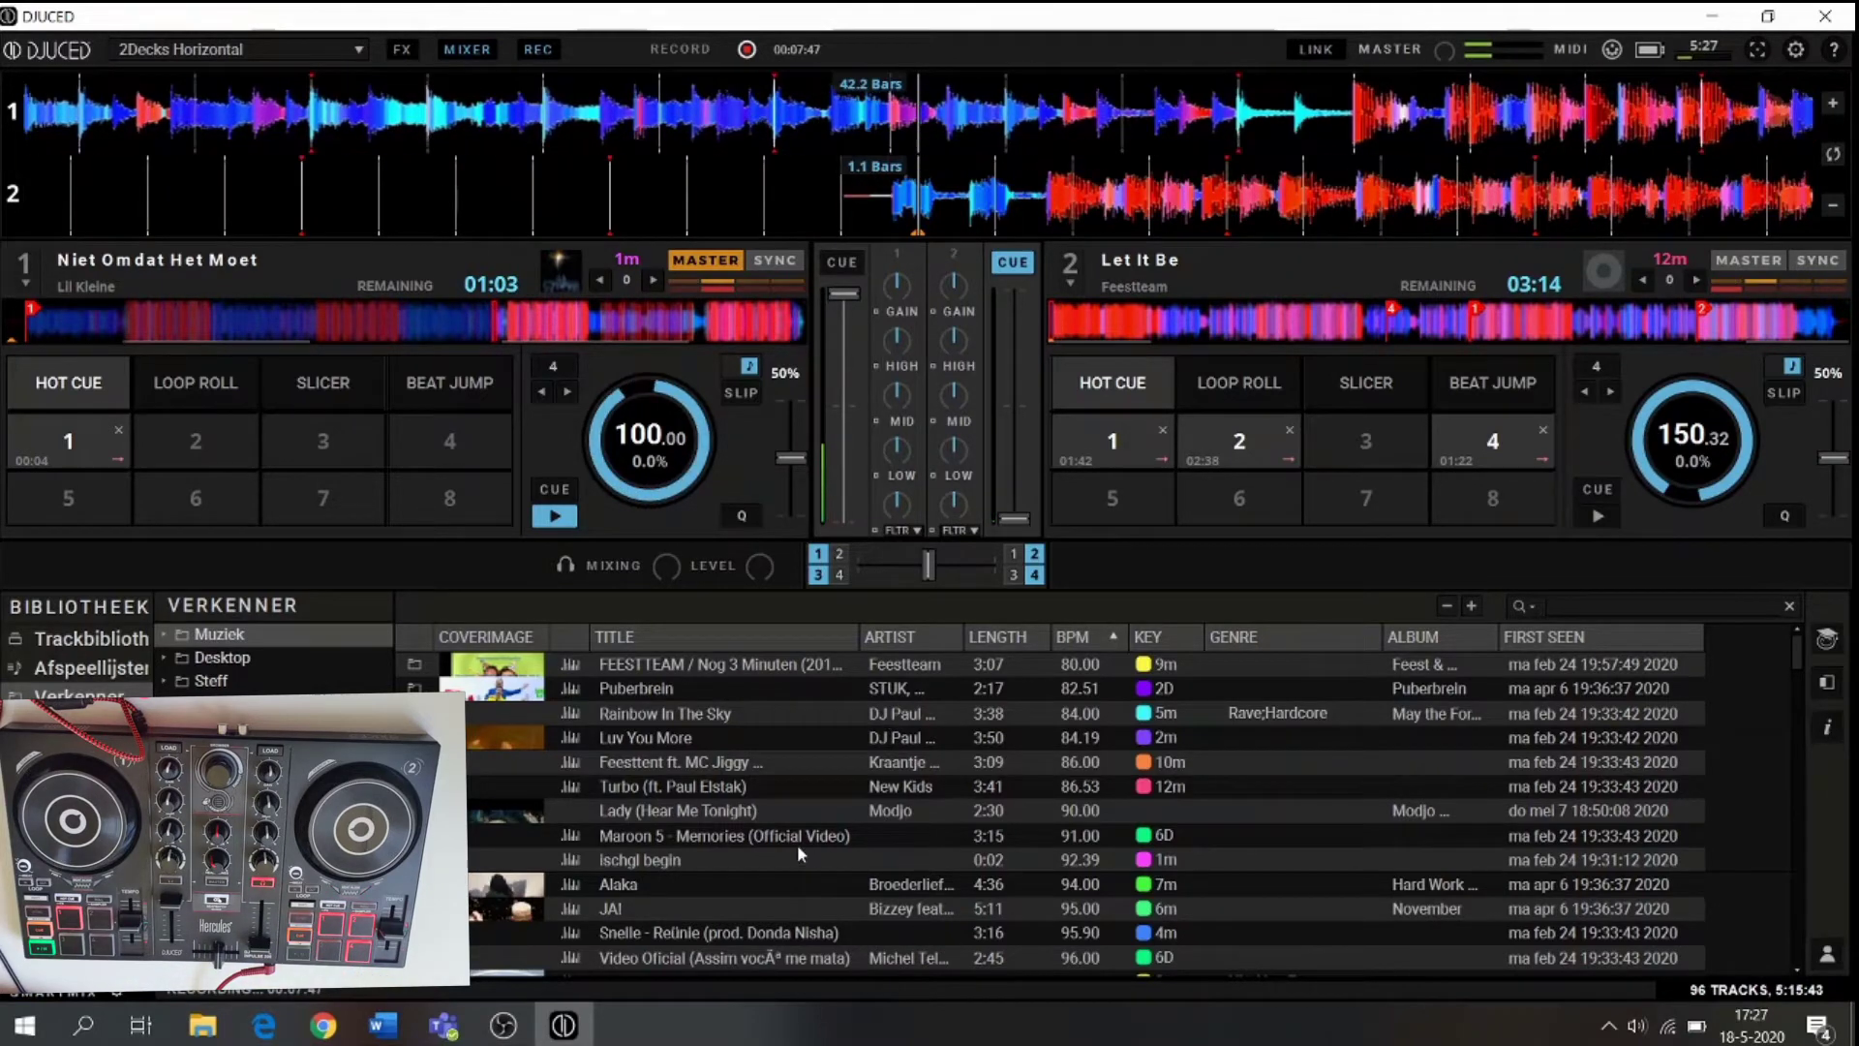
scroll(798, 844, "down", 2)
scroll(798, 845, "down", 5)
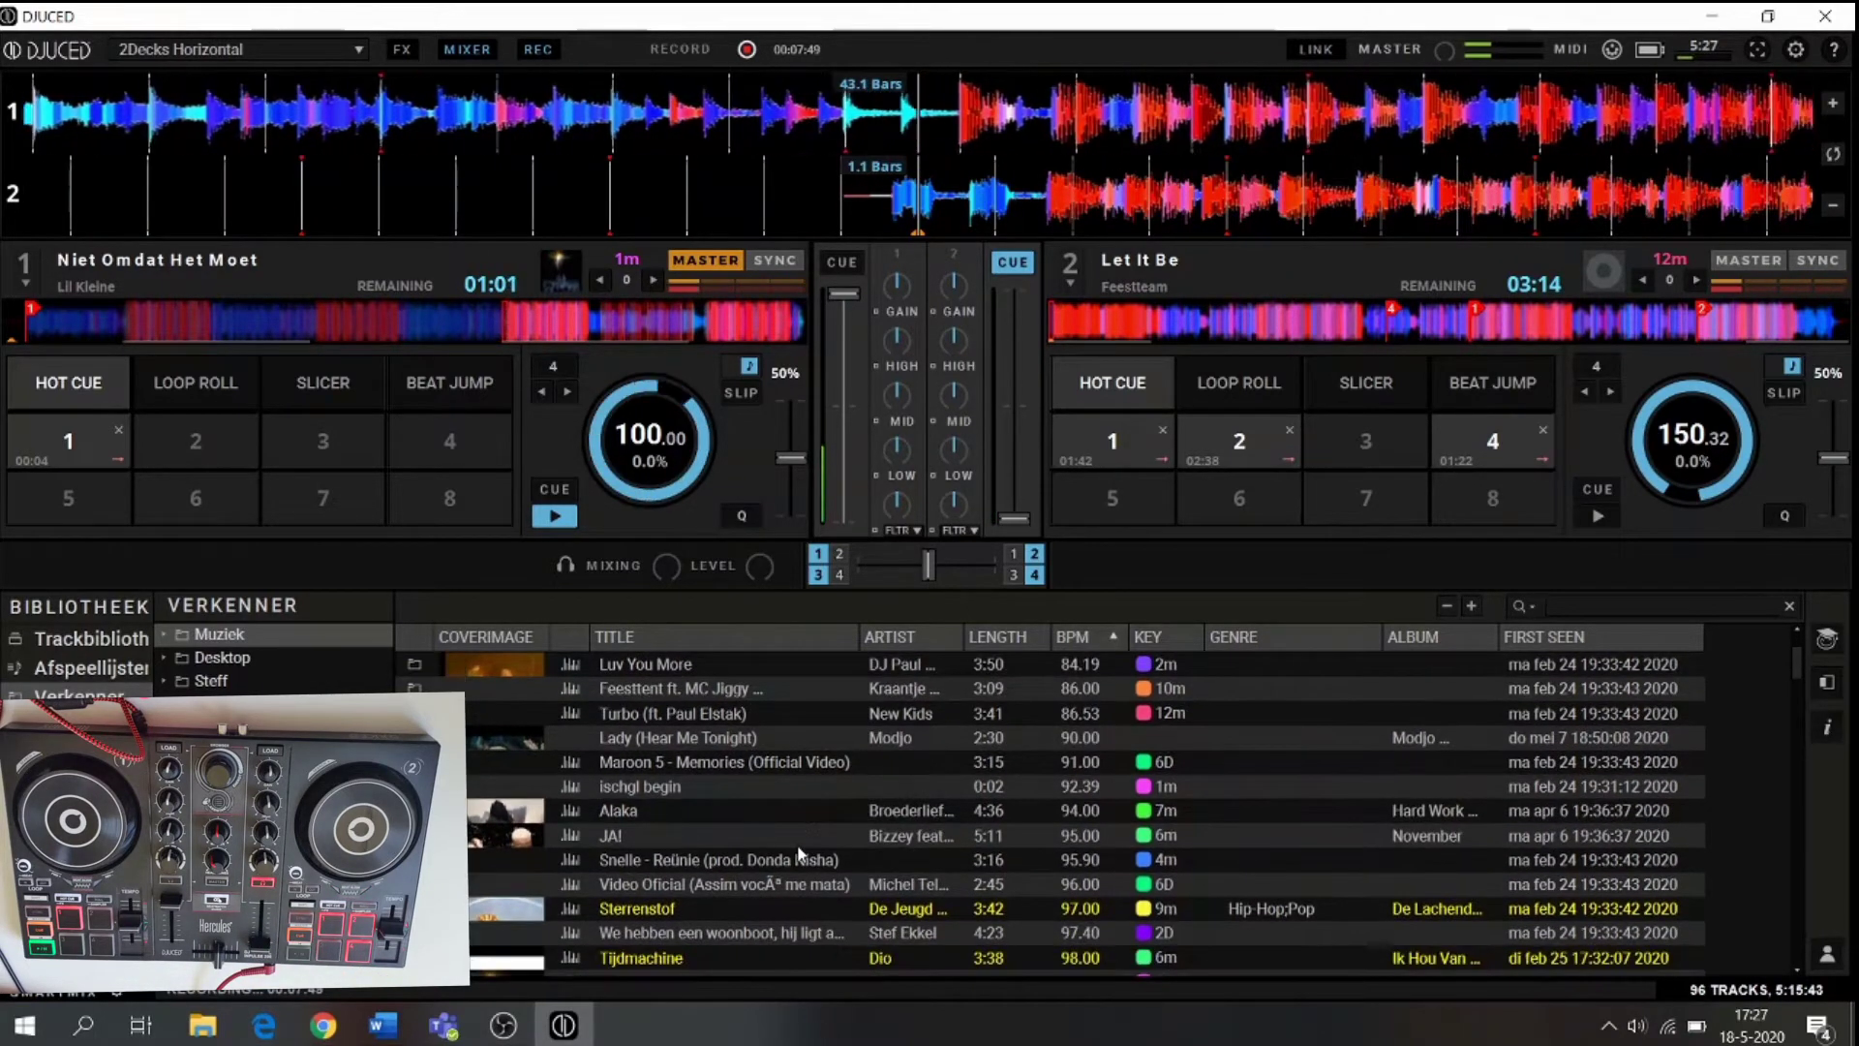
scroll(798, 845, "down", 7)
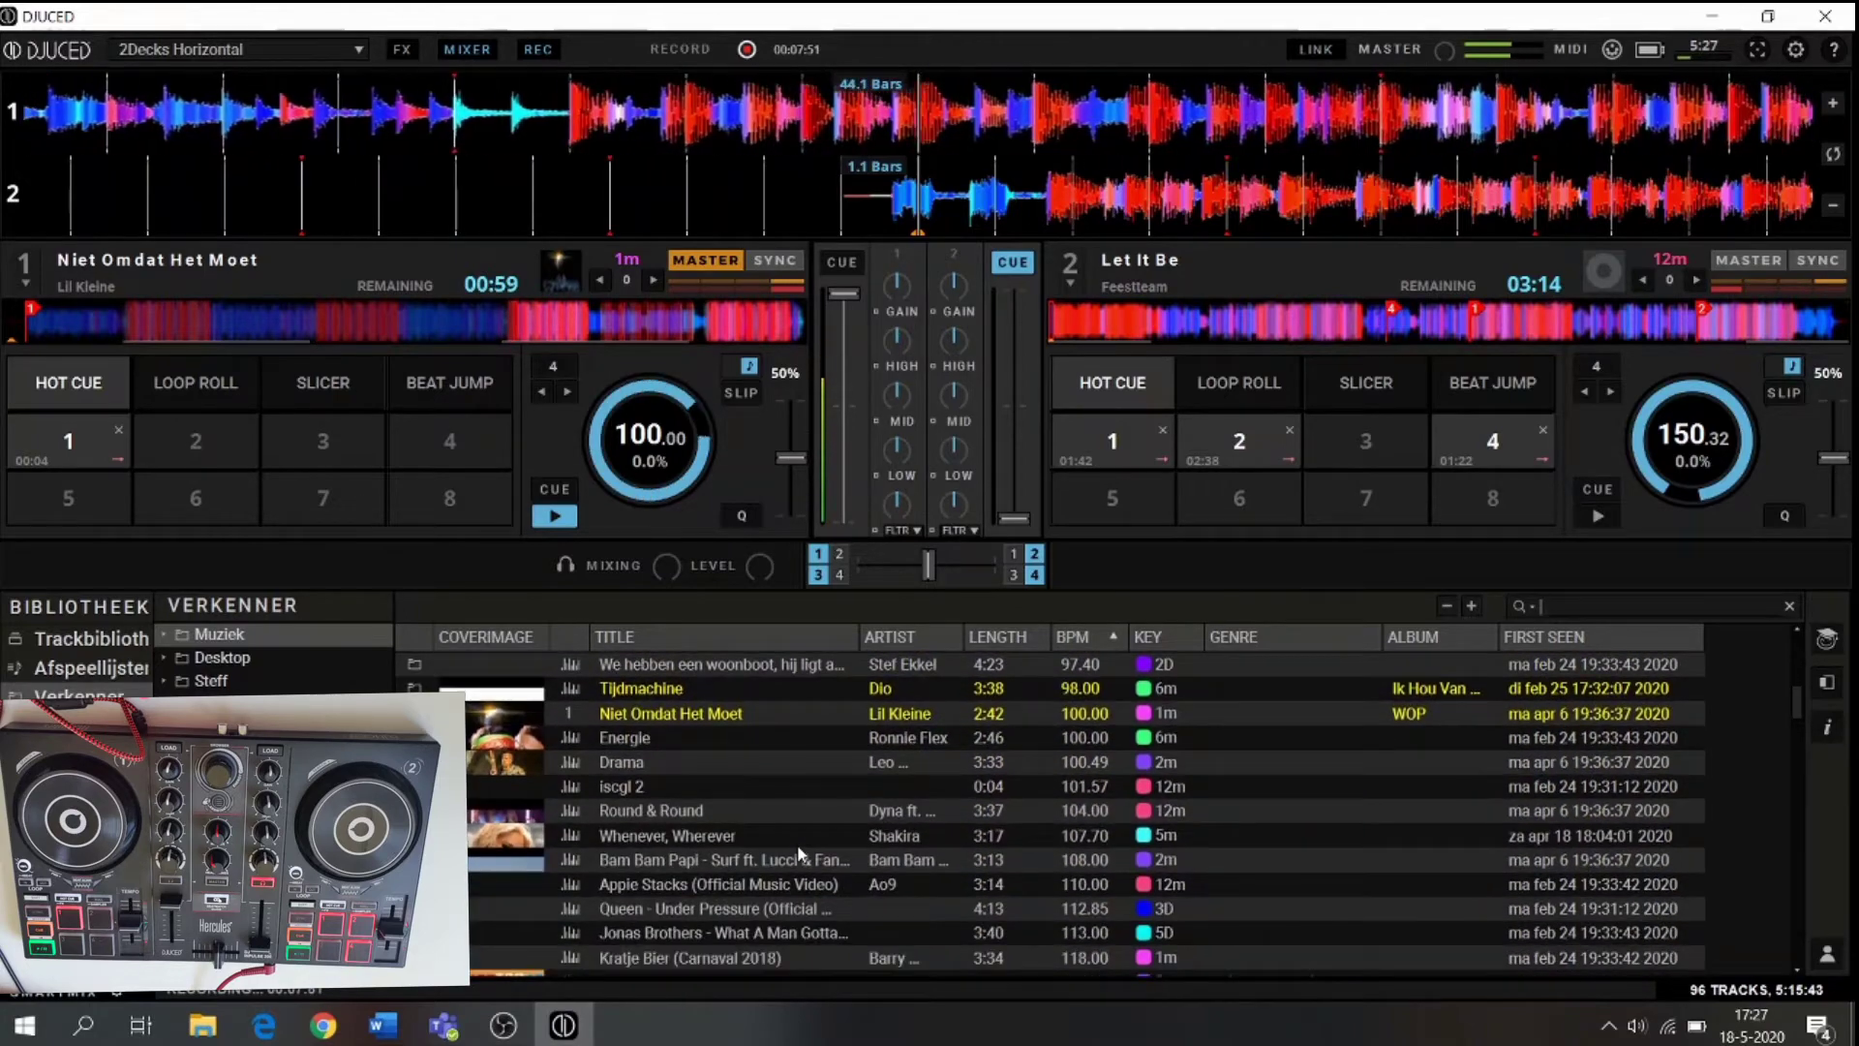
scroll(798, 852, "down", 15)
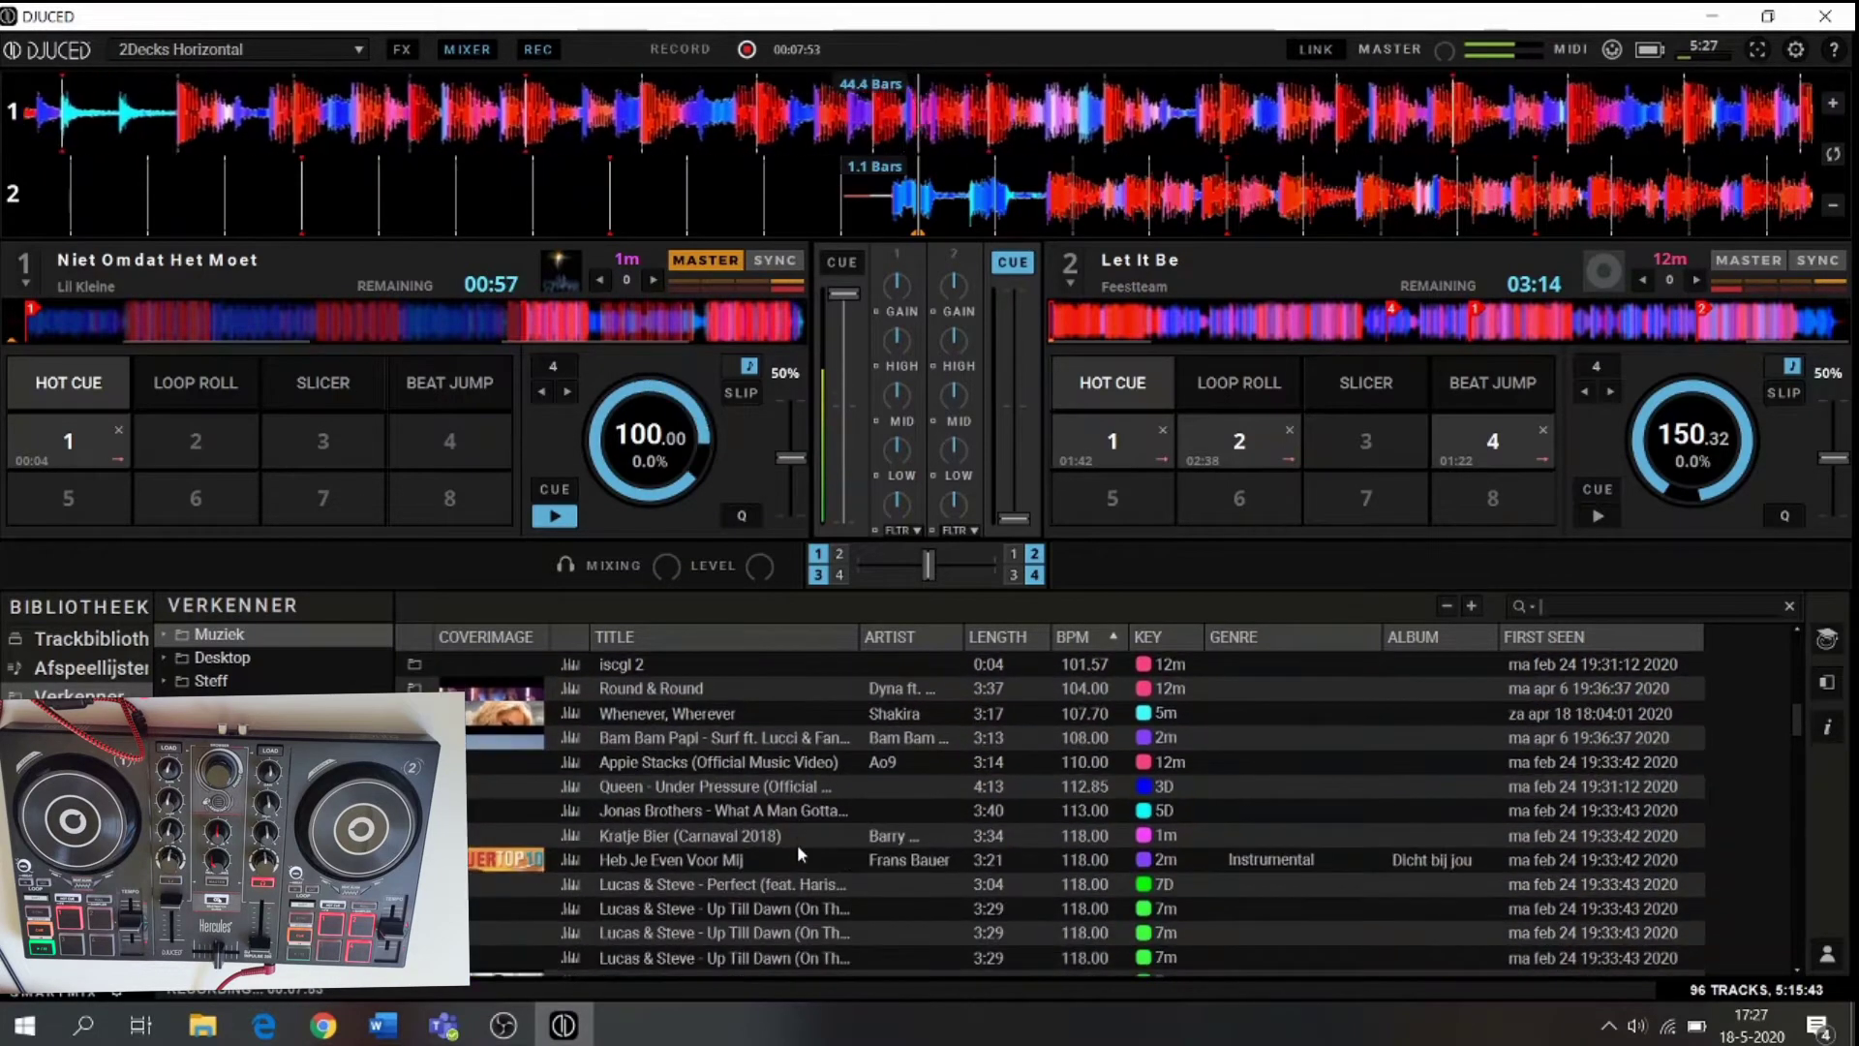
scroll(799, 852, "down", 20)
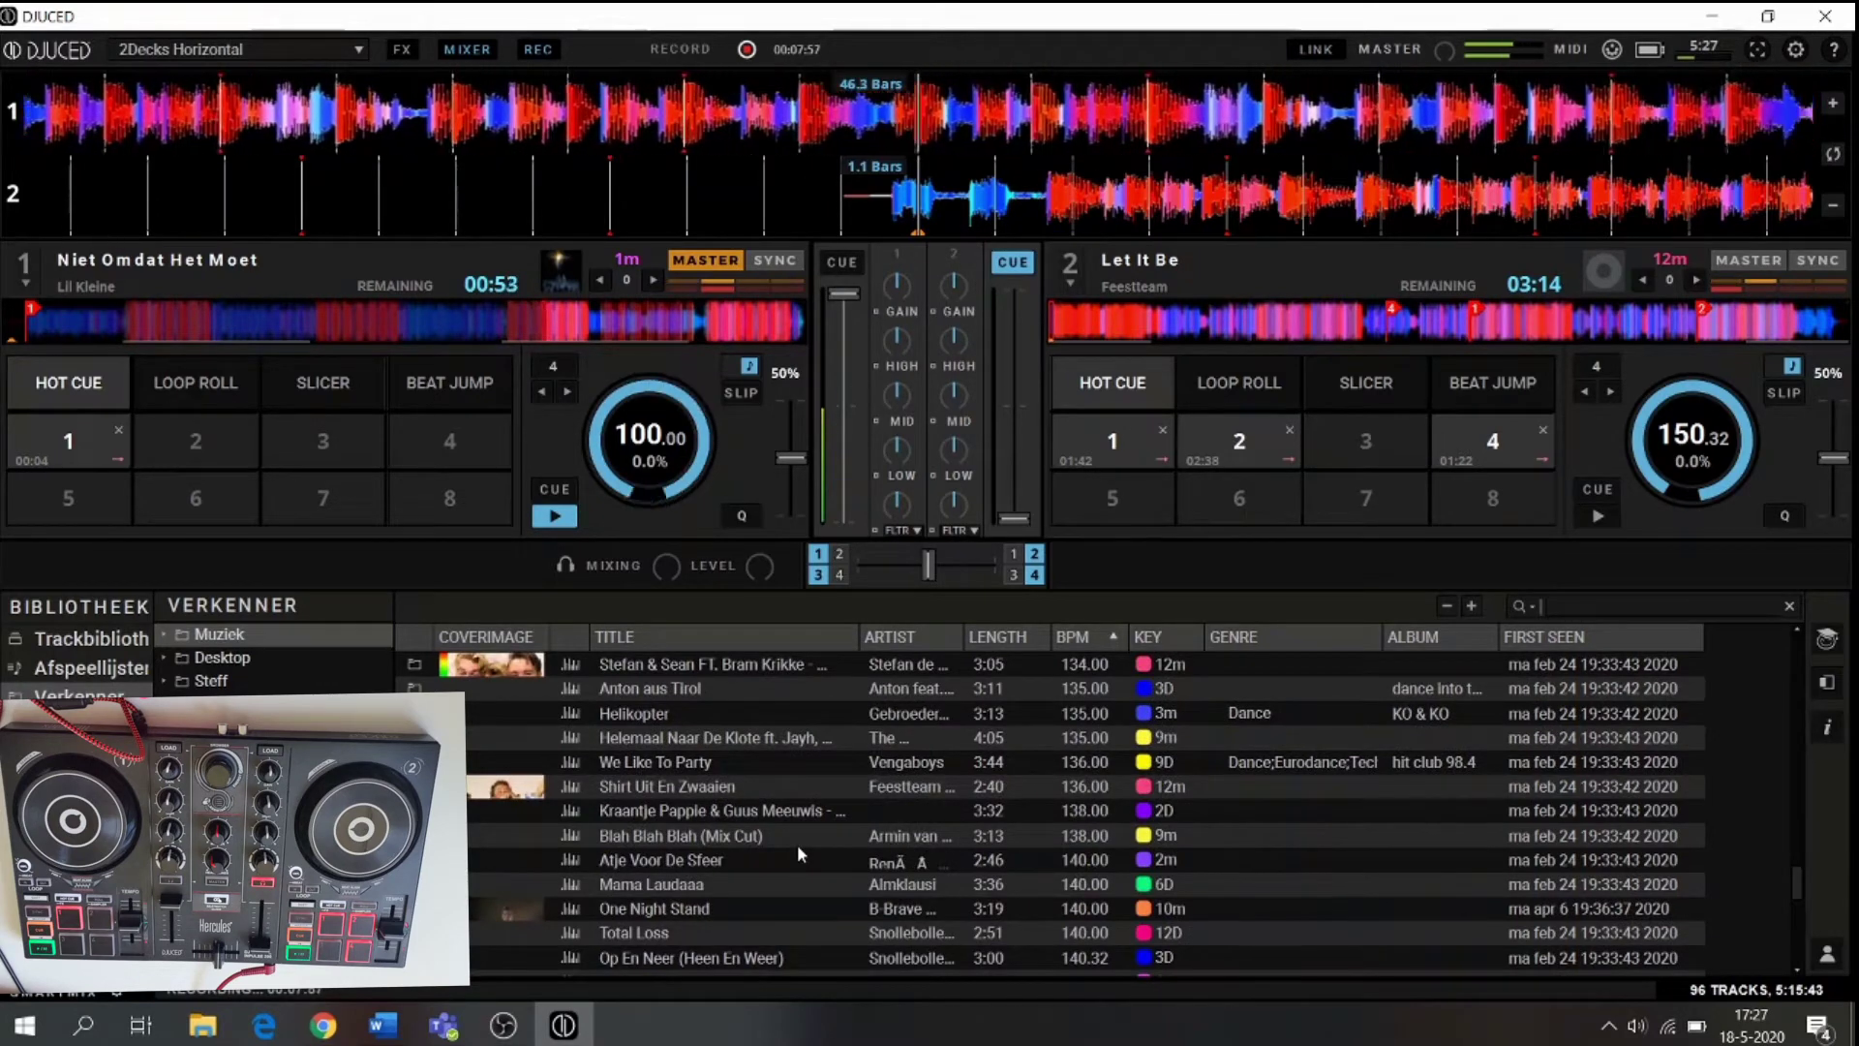
scroll(798, 852, "down", 20)
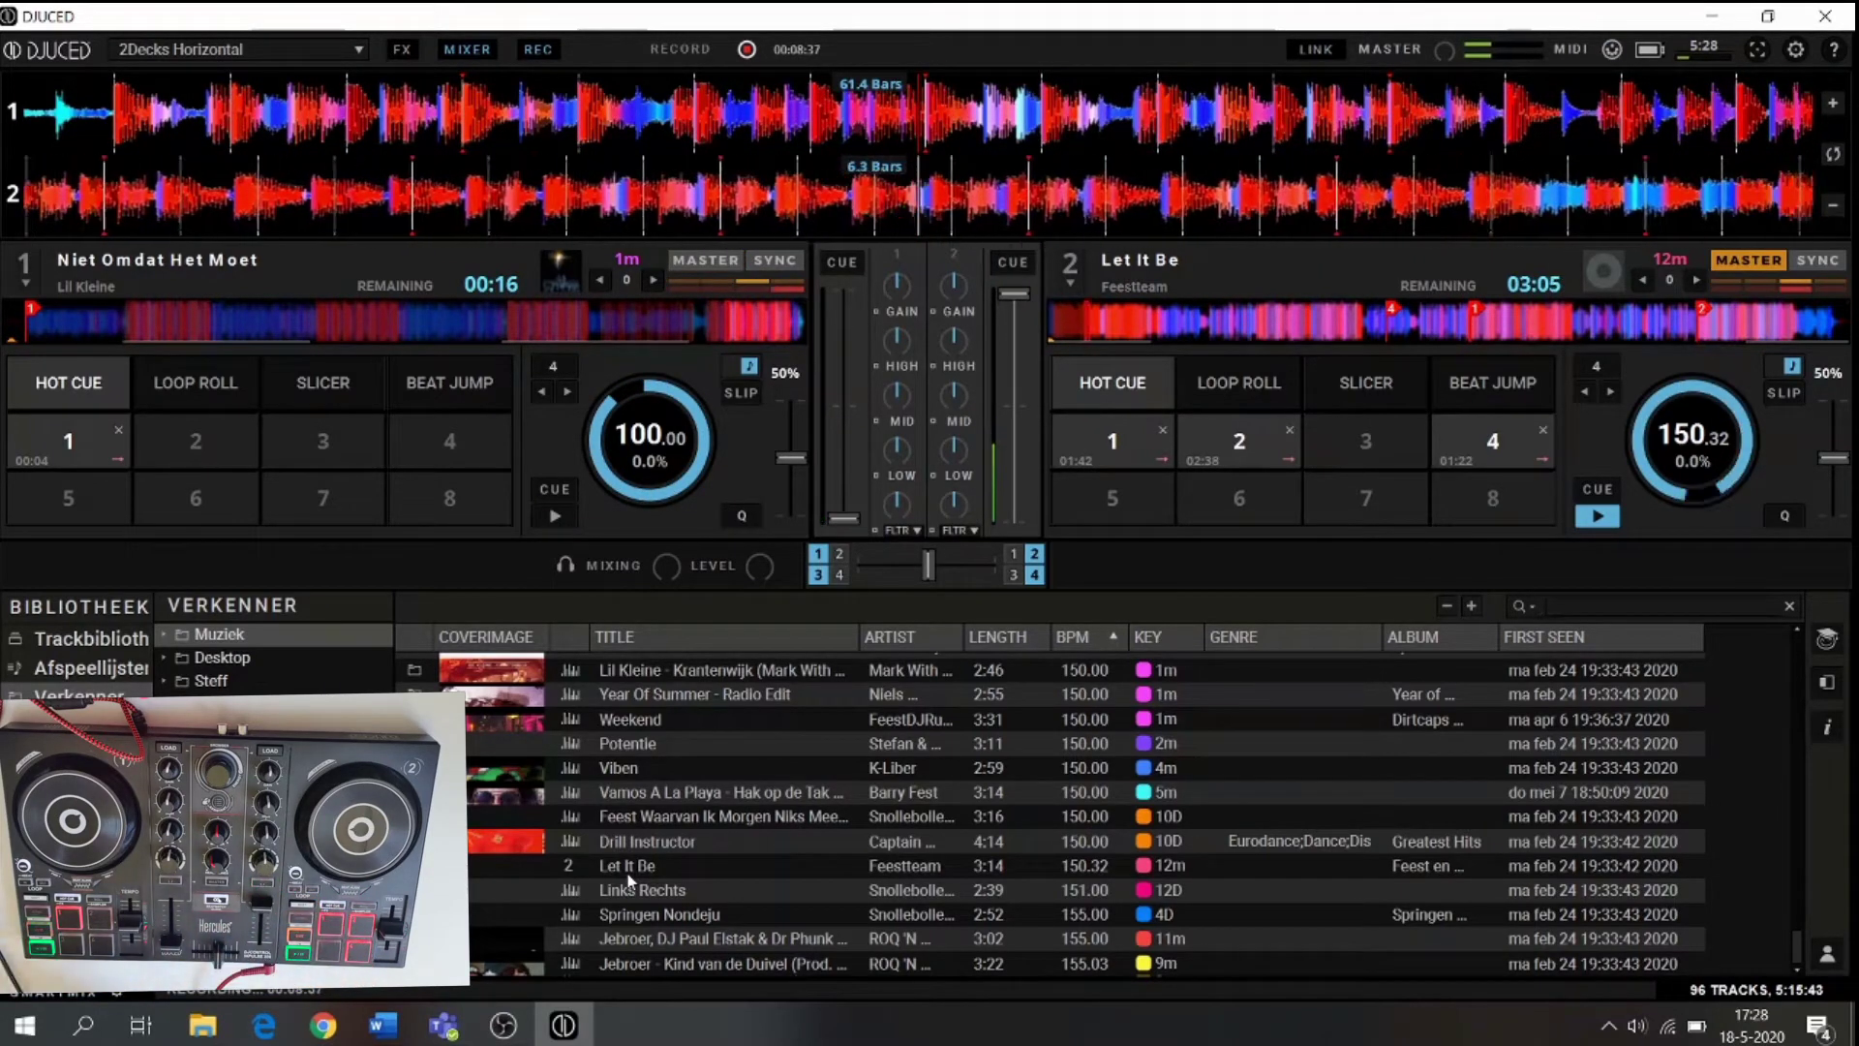
left_click_drag(663, 794, 565, 327)
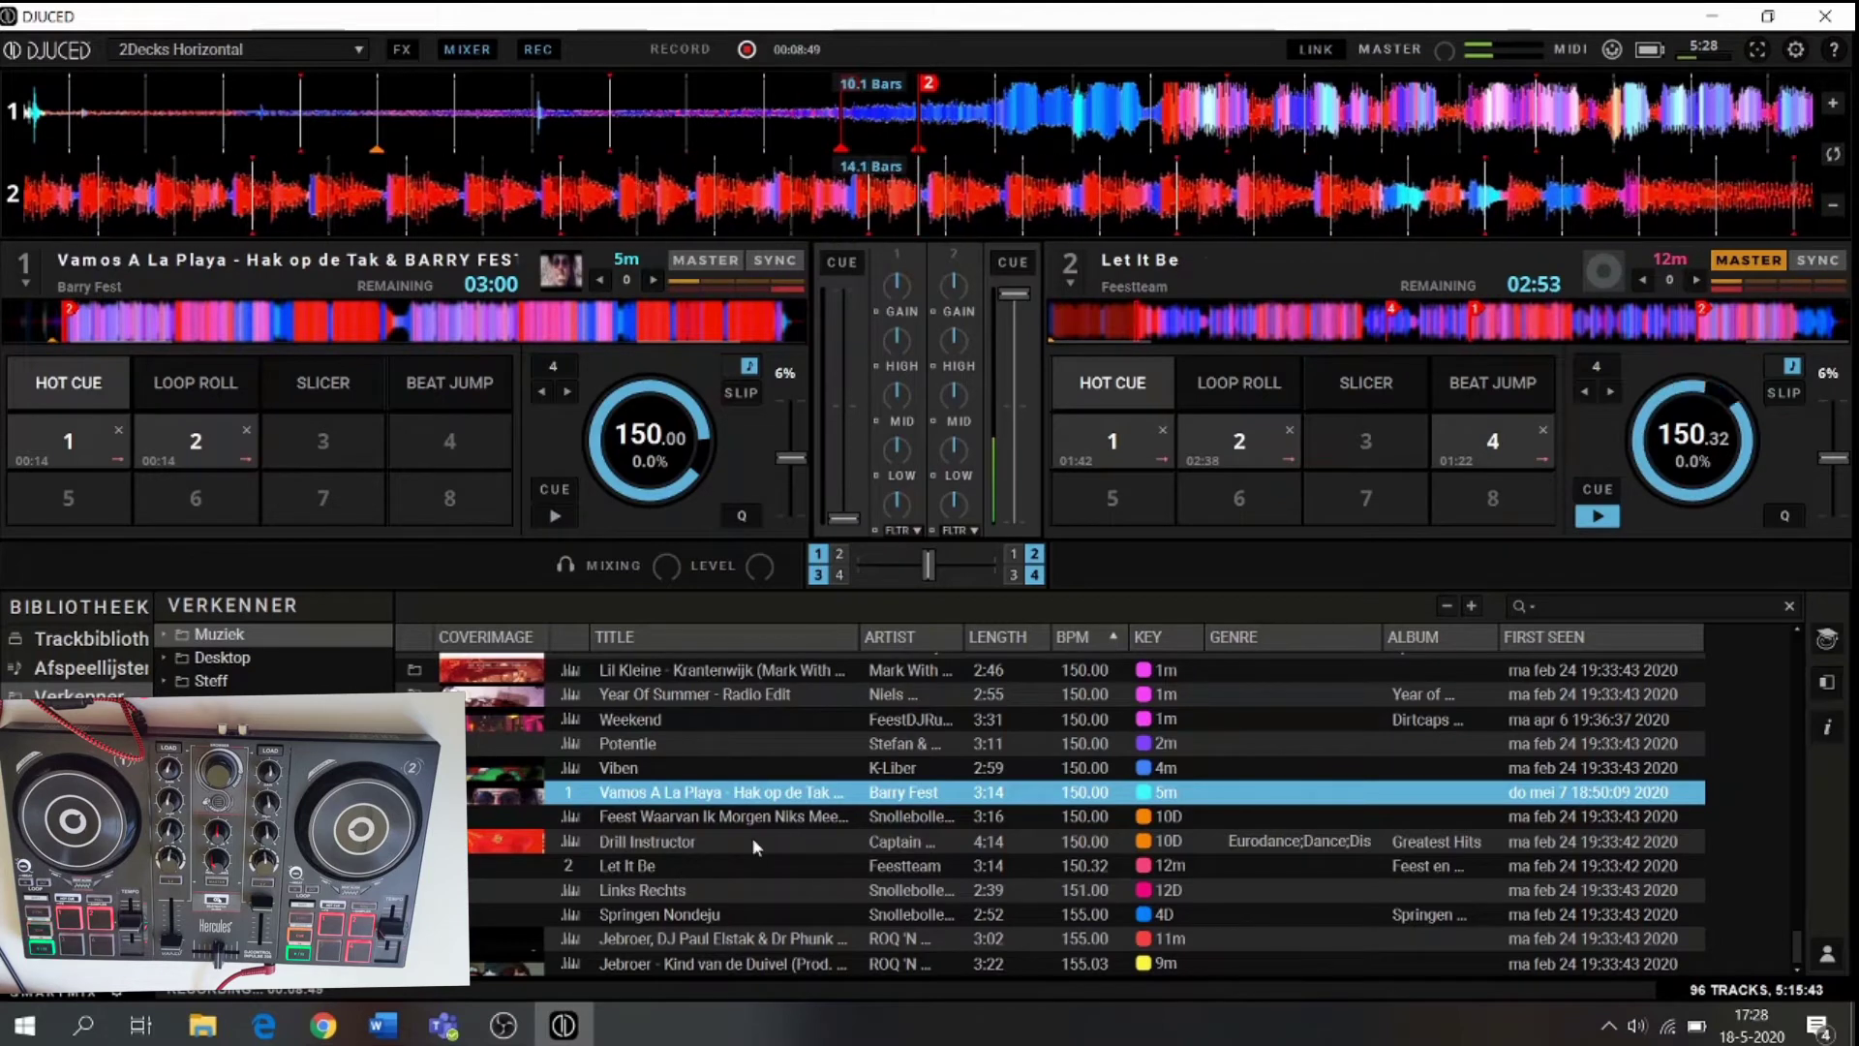
- Look through the BPM-sorted Muziek library from the 150 BPM tracks back to the slowest ones
scroll(753, 839, "up", 1)
scroll(752, 838, "up", 3)
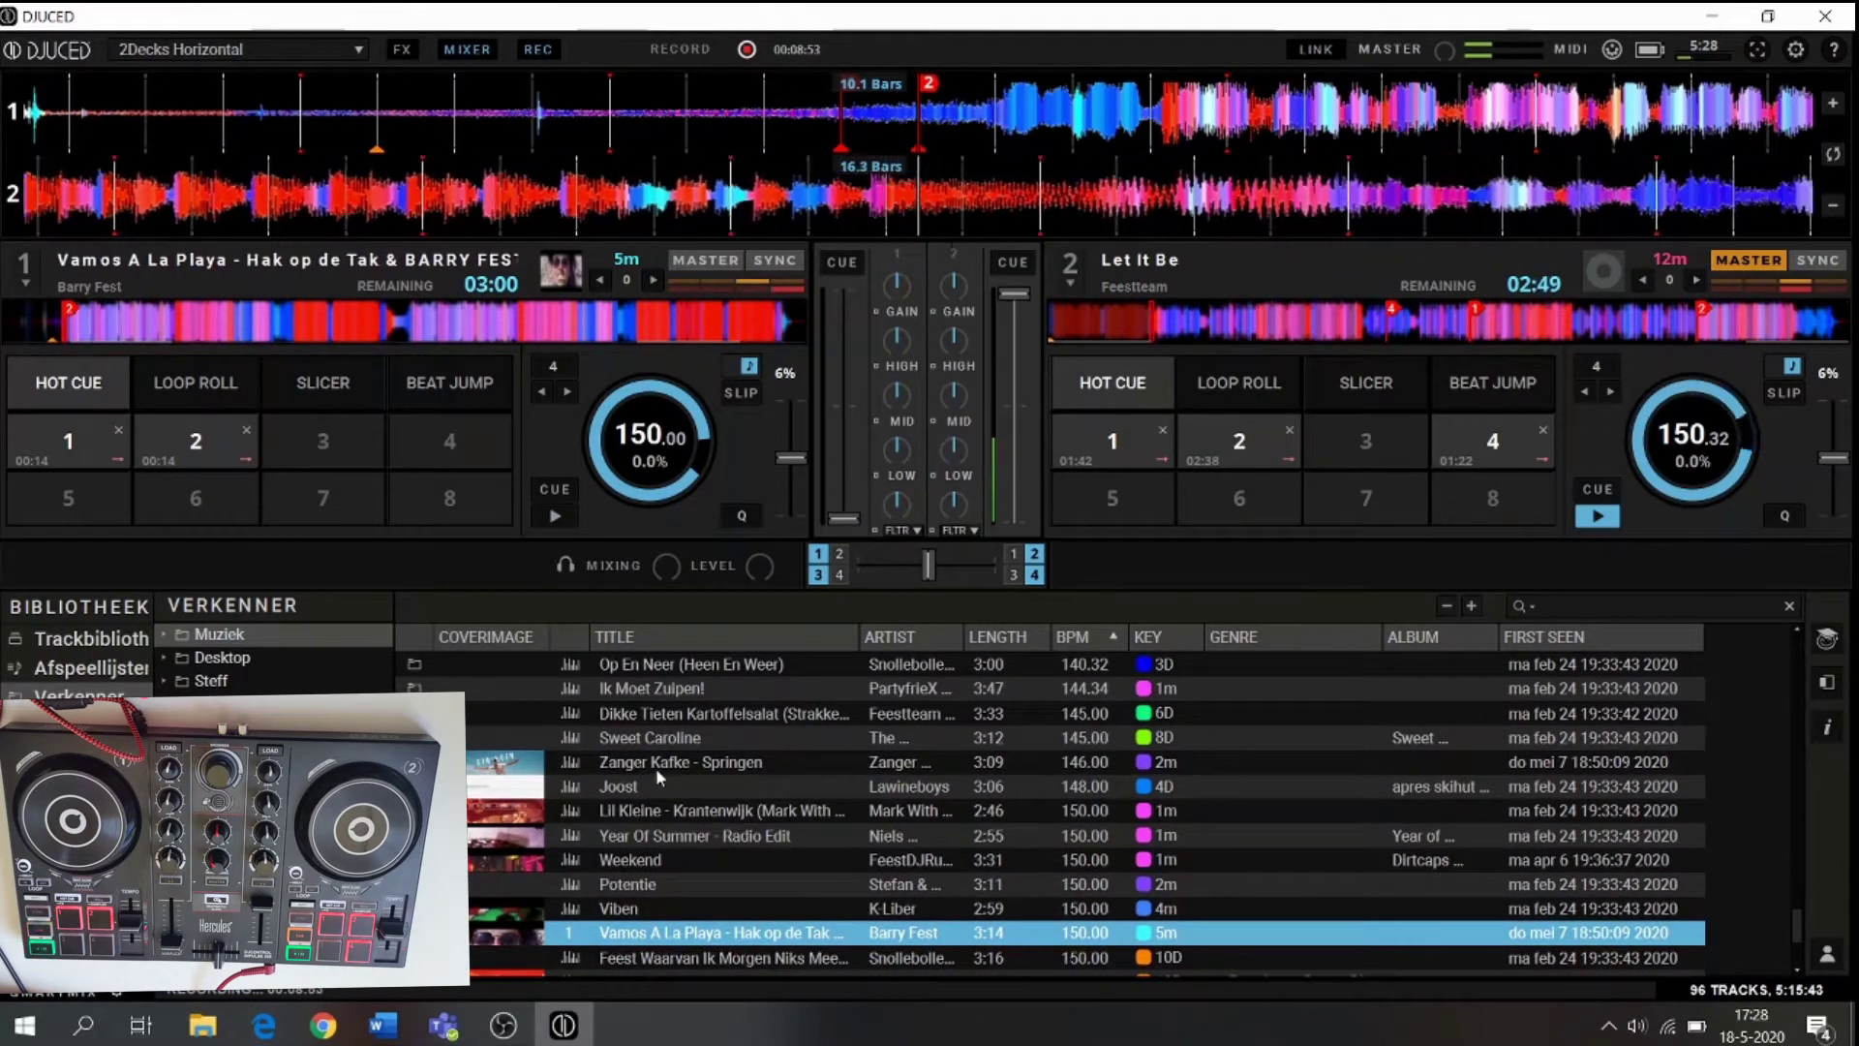
scroll(655, 769, "up", 4)
scroll(656, 775, "up", 2)
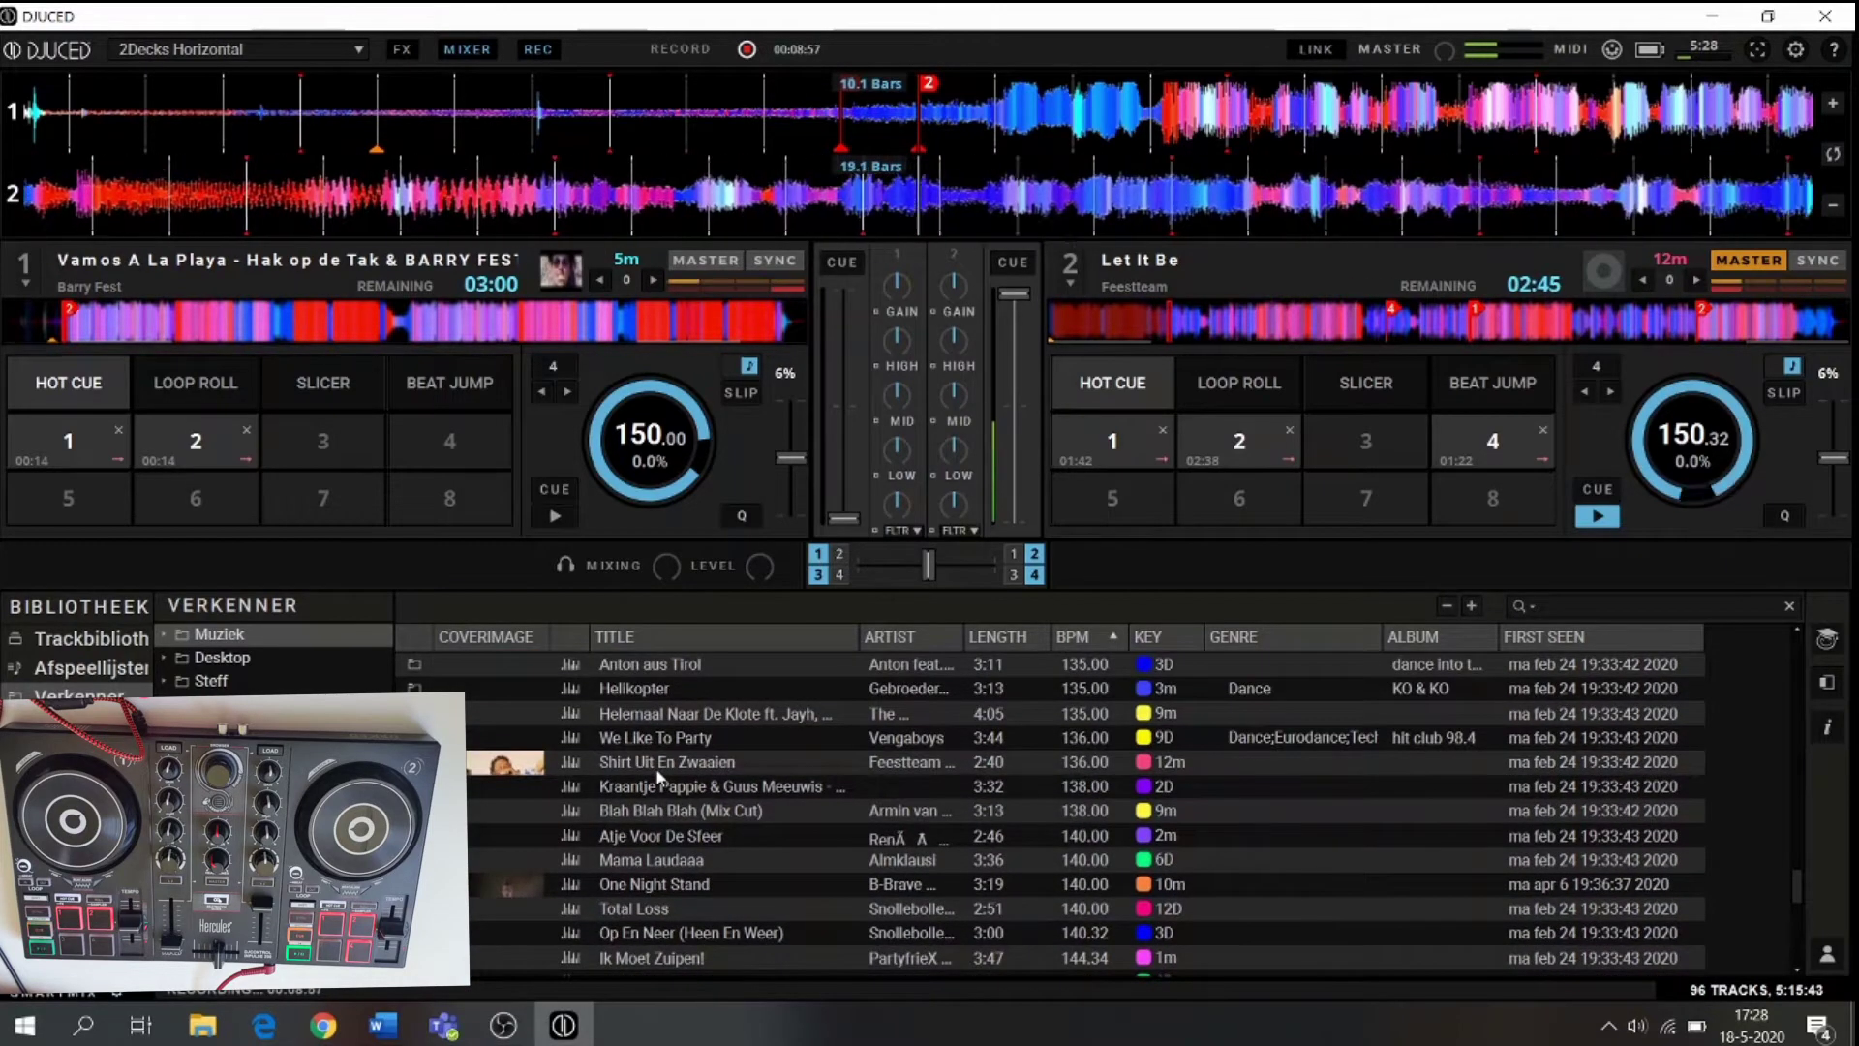
scroll(657, 775, "up", 3)
scroll(657, 775, "up", 3)
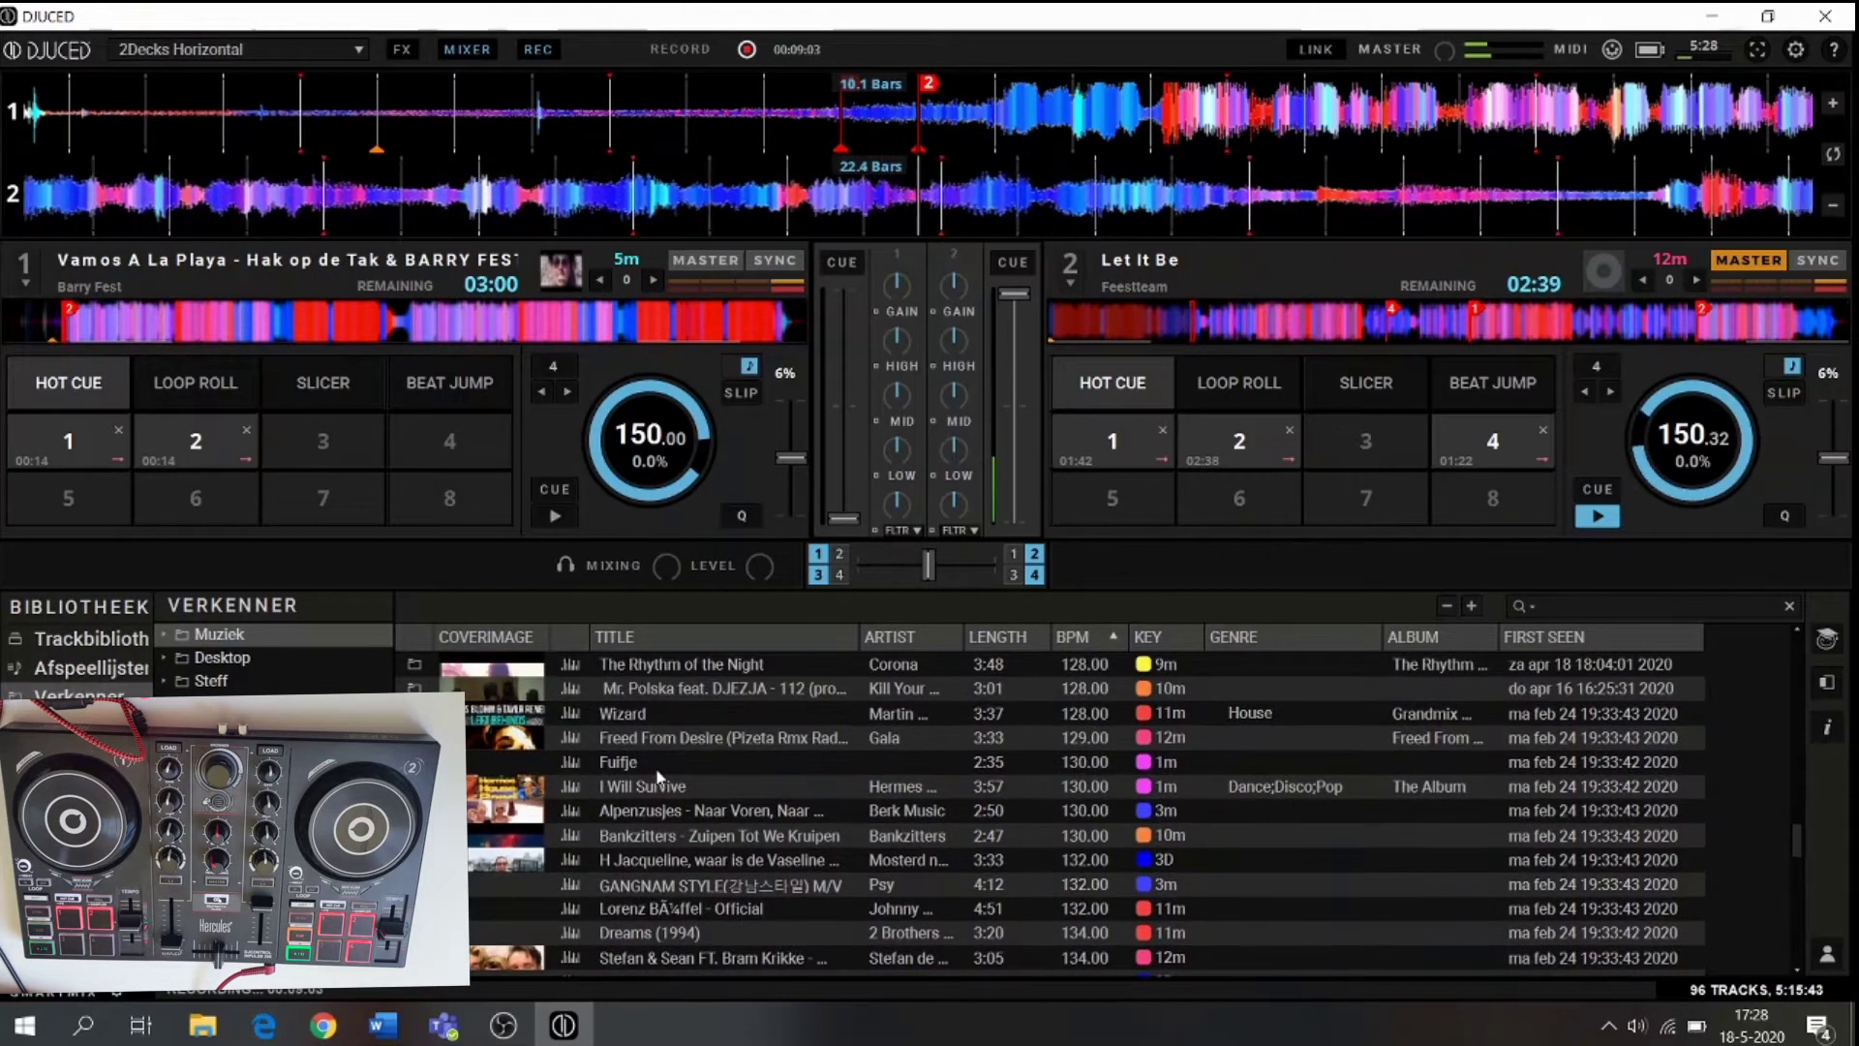
scroll(657, 775, "up", 4)
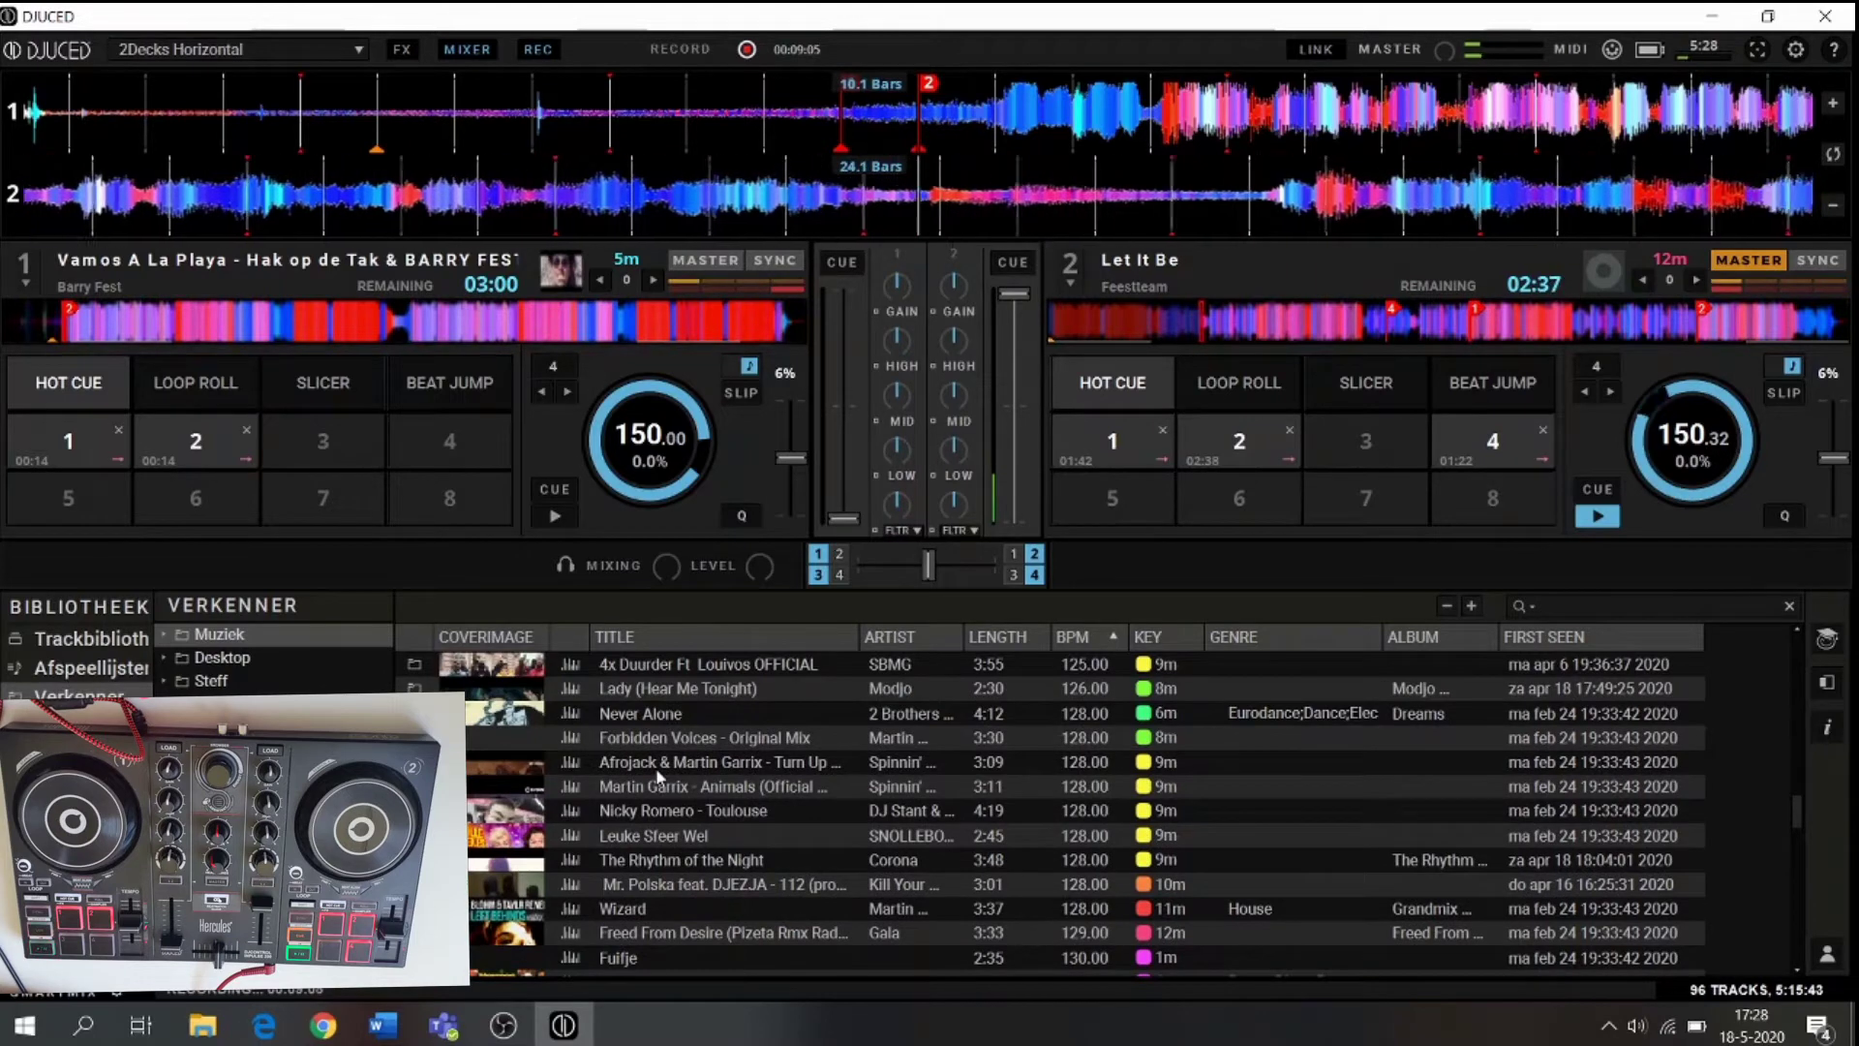
scroll(656, 775, "up", 4)
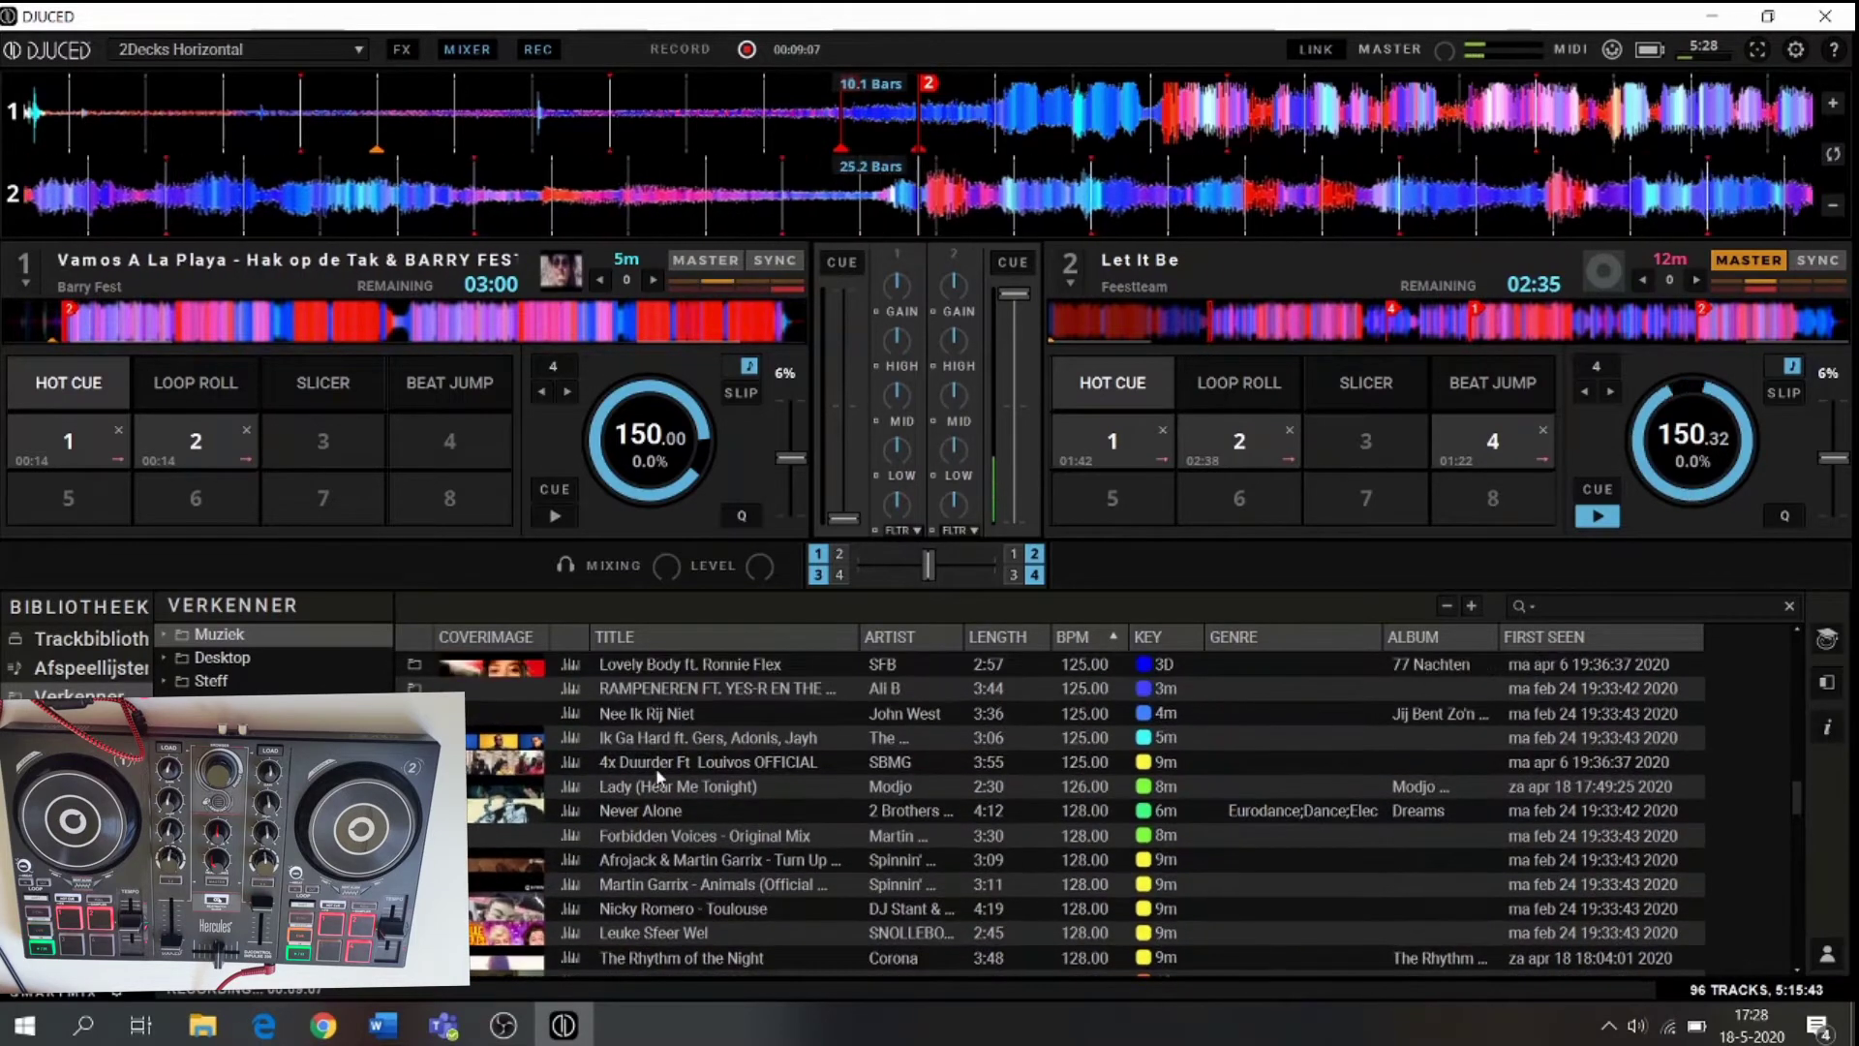
scroll(656, 774, "up", 4)
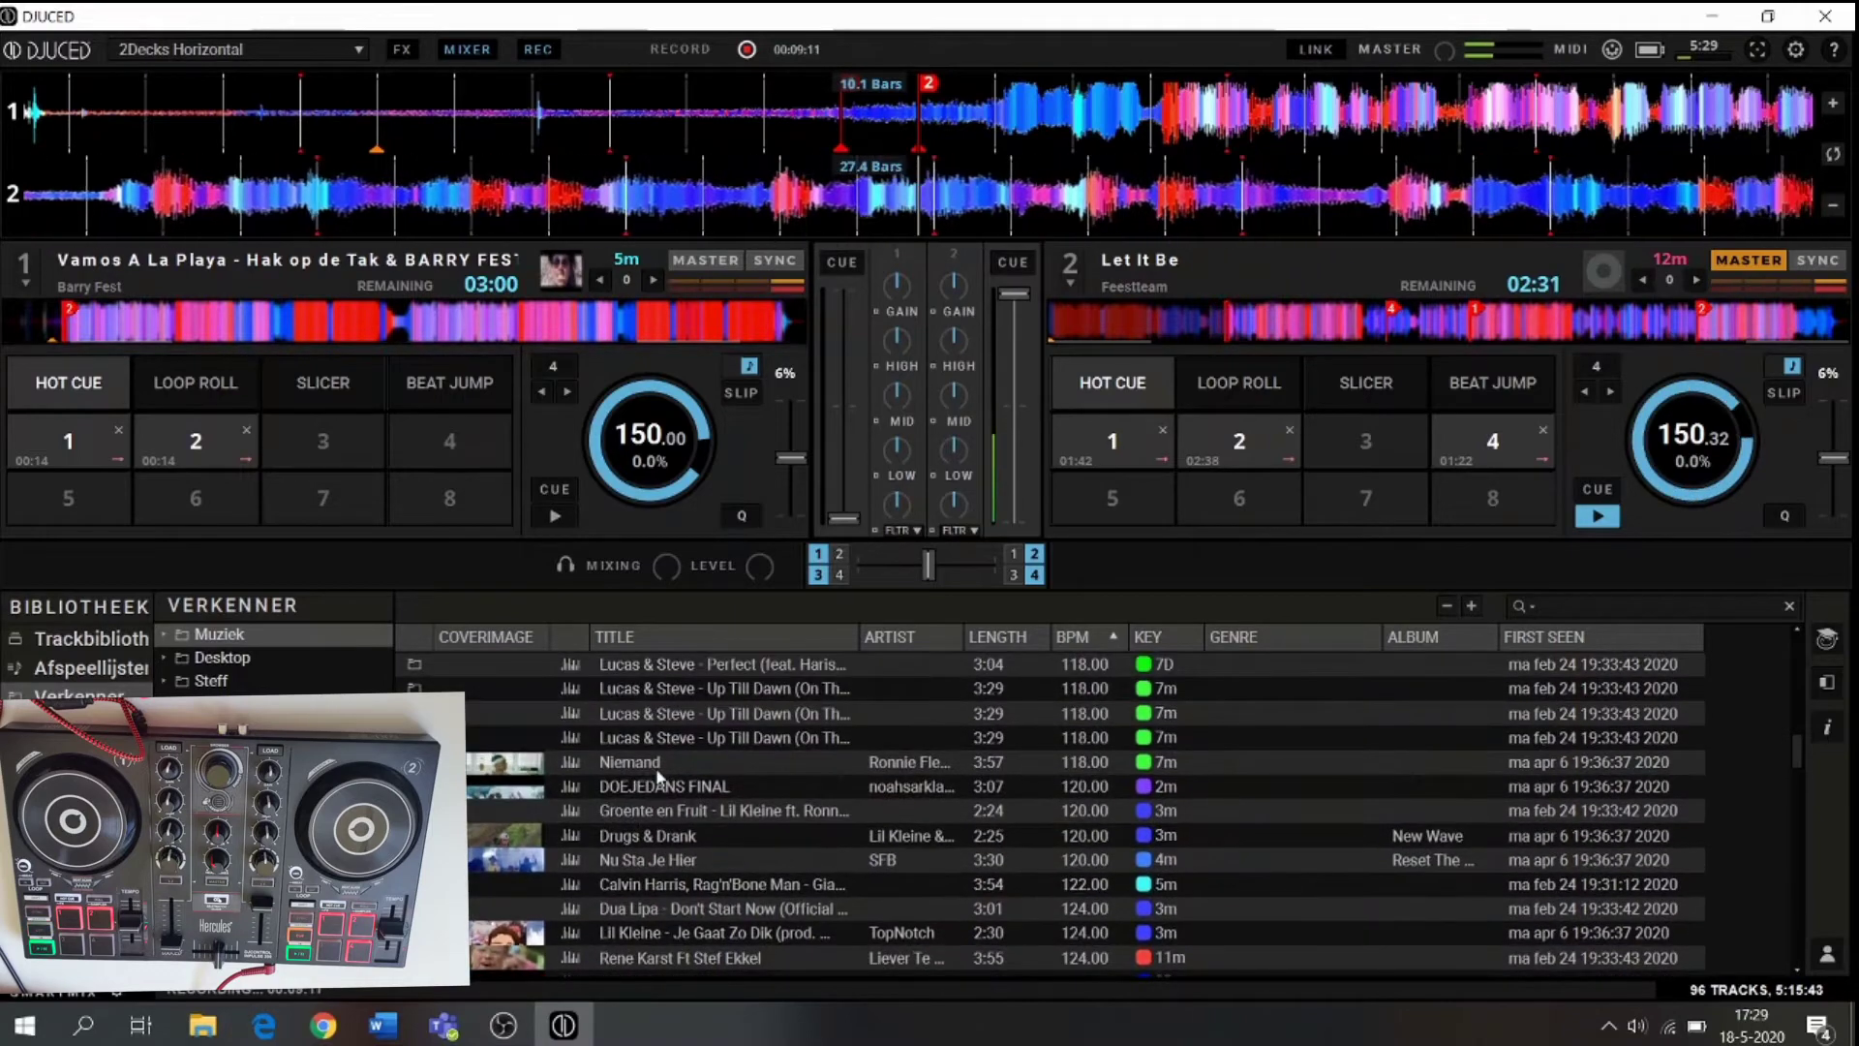
scroll(656, 774, "up", 4)
scroll(657, 775, "up", 5)
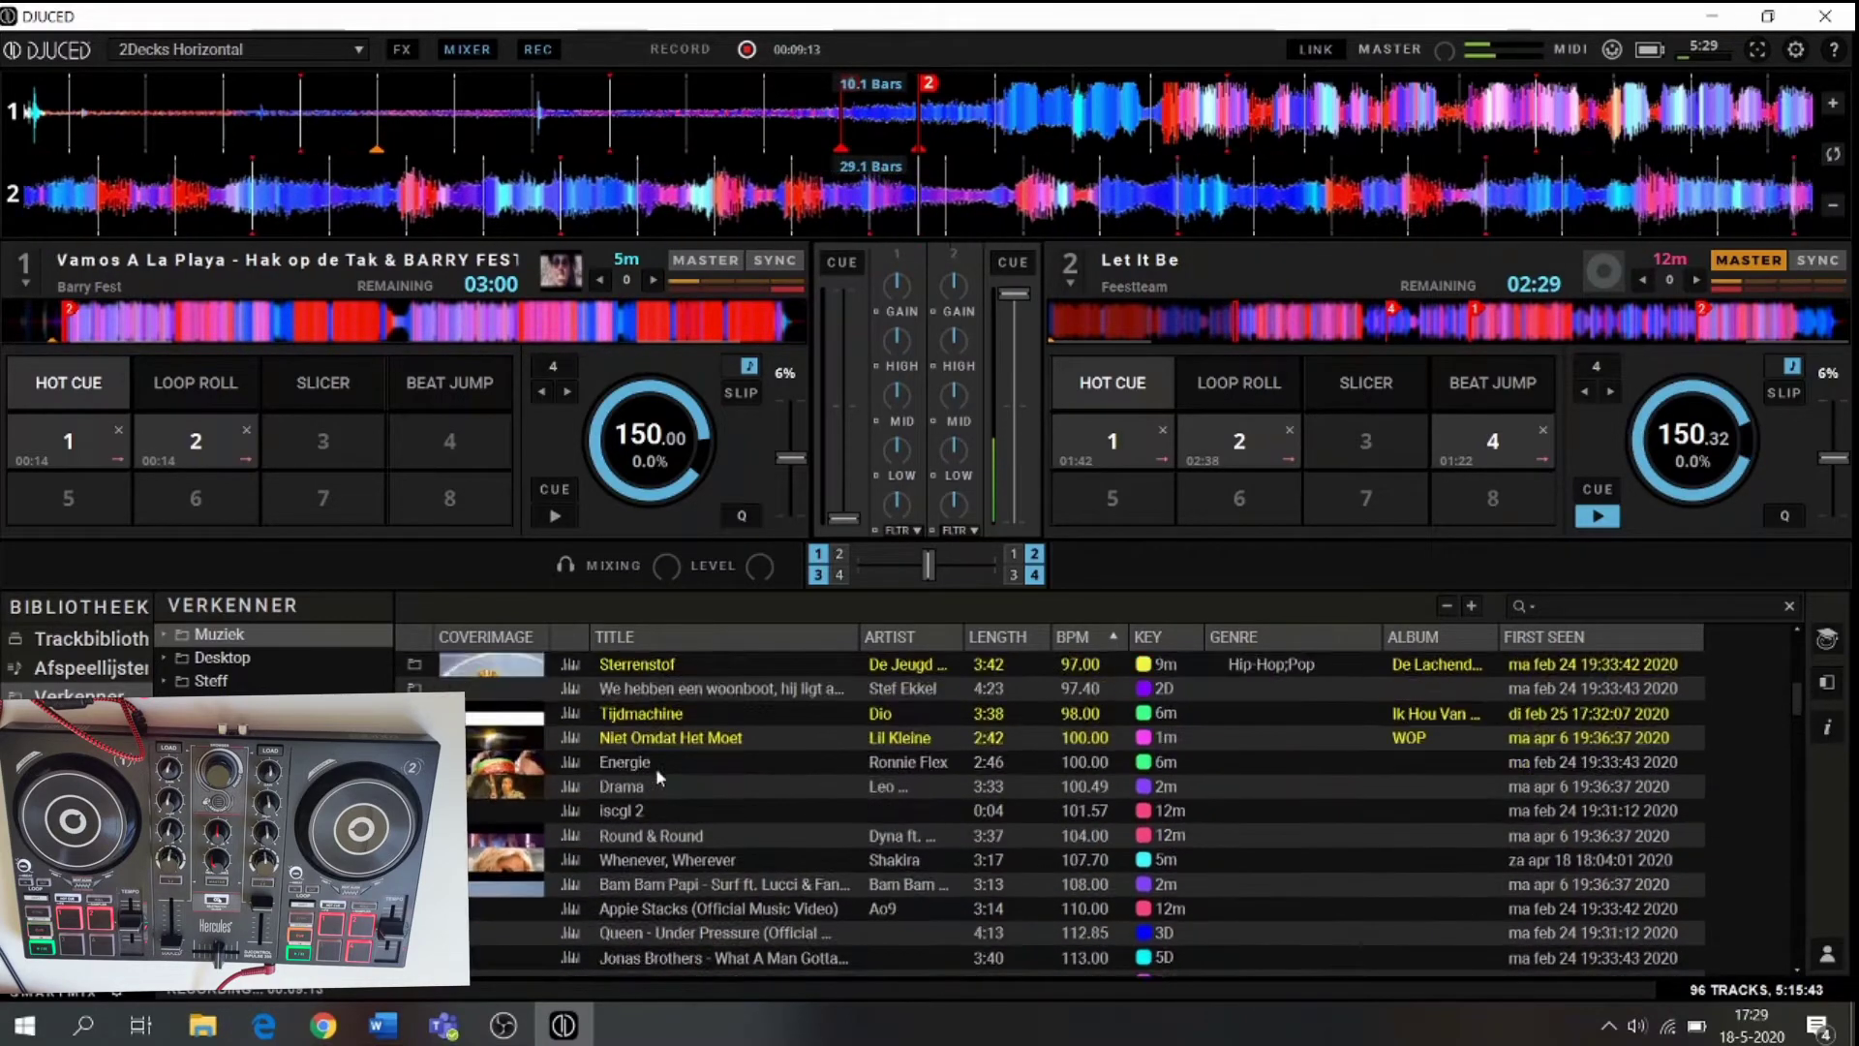
scroll(657, 775, "up", 5)
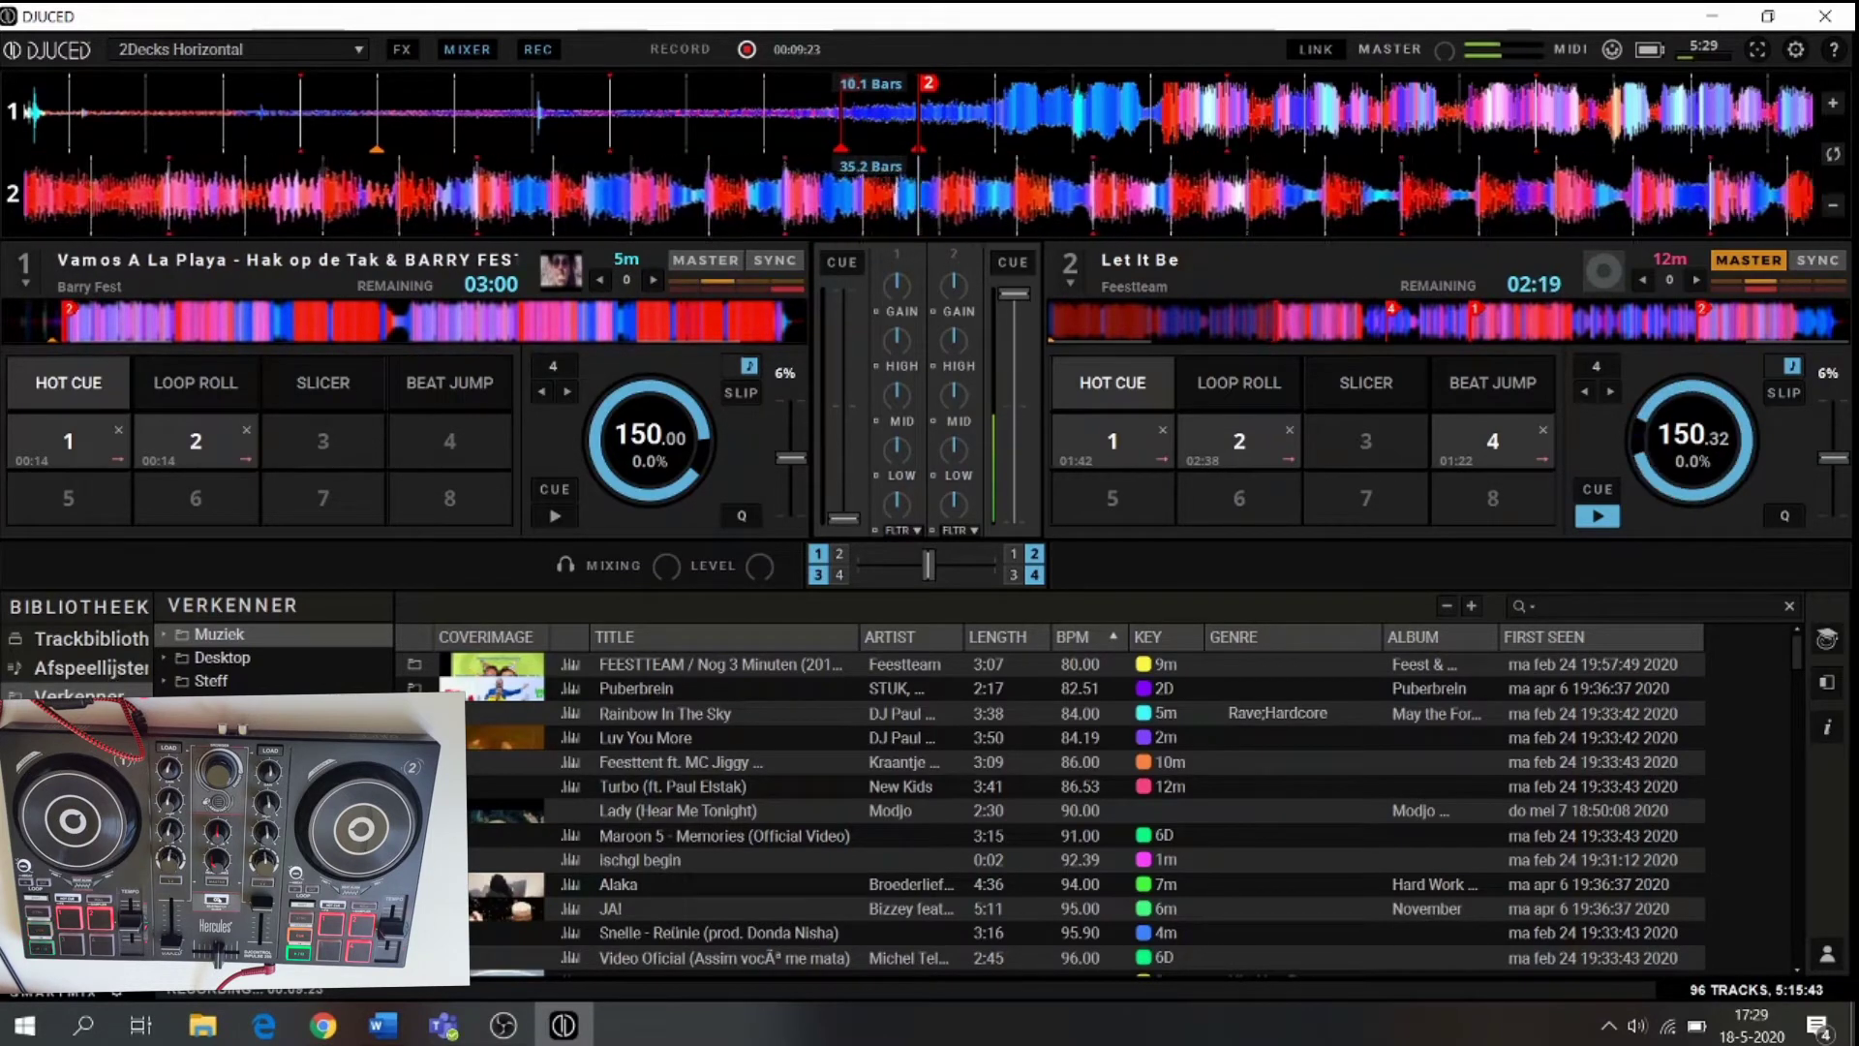
- Open the personal music folder listed below Desktop and look through its tracks from start to end and back
left_click(214, 682)
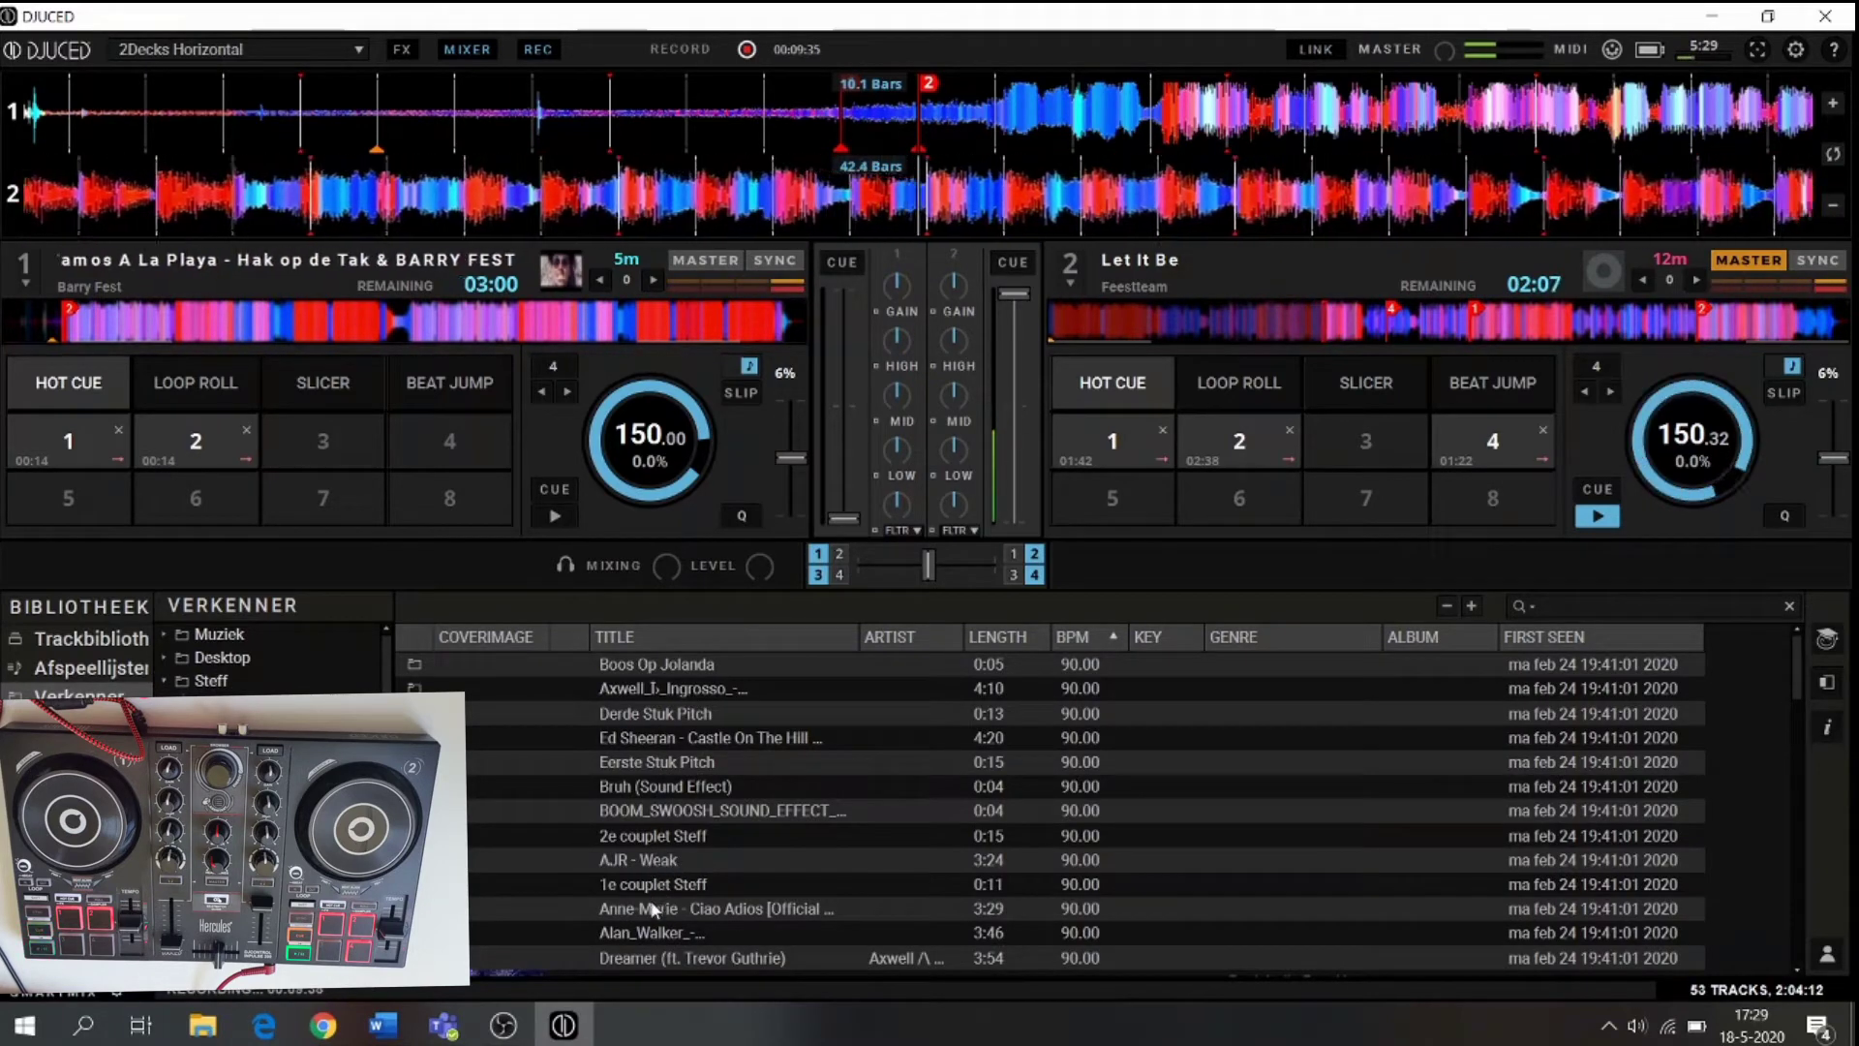
scroll(657, 917, "down", 5)
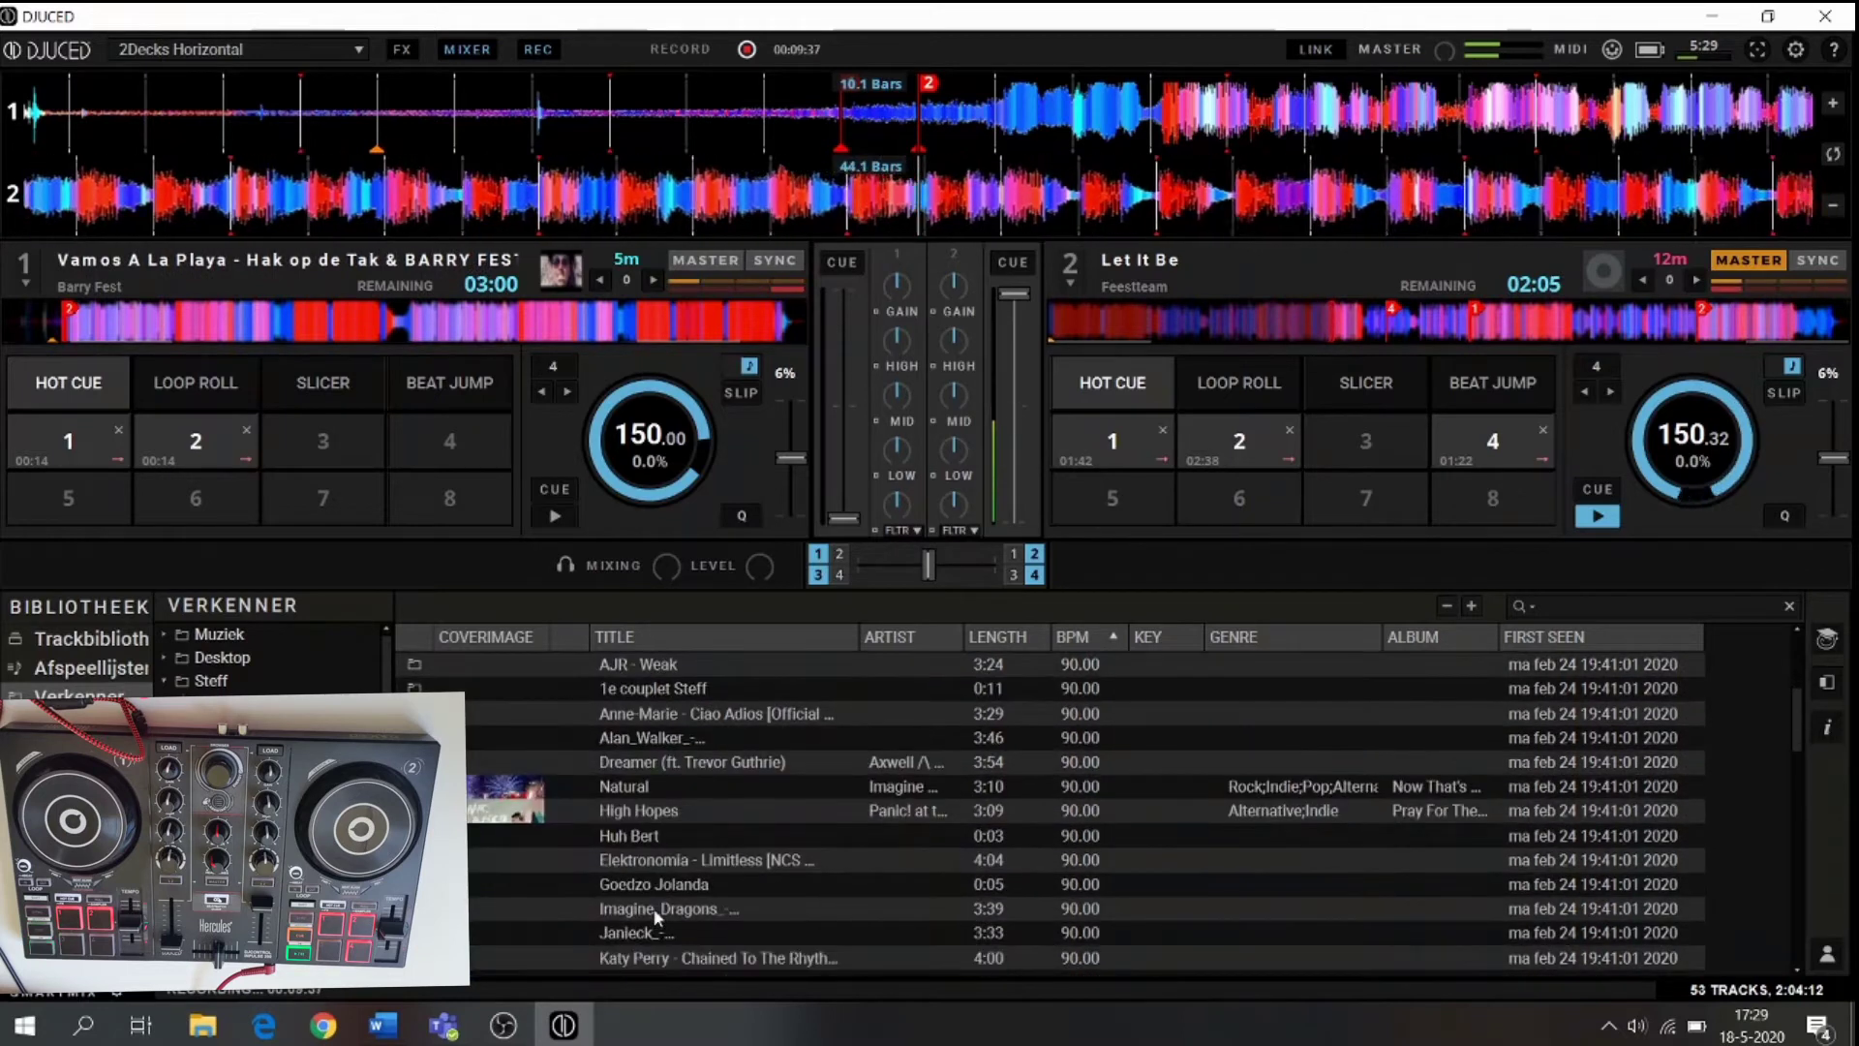
scroll(656, 917, "down", 4)
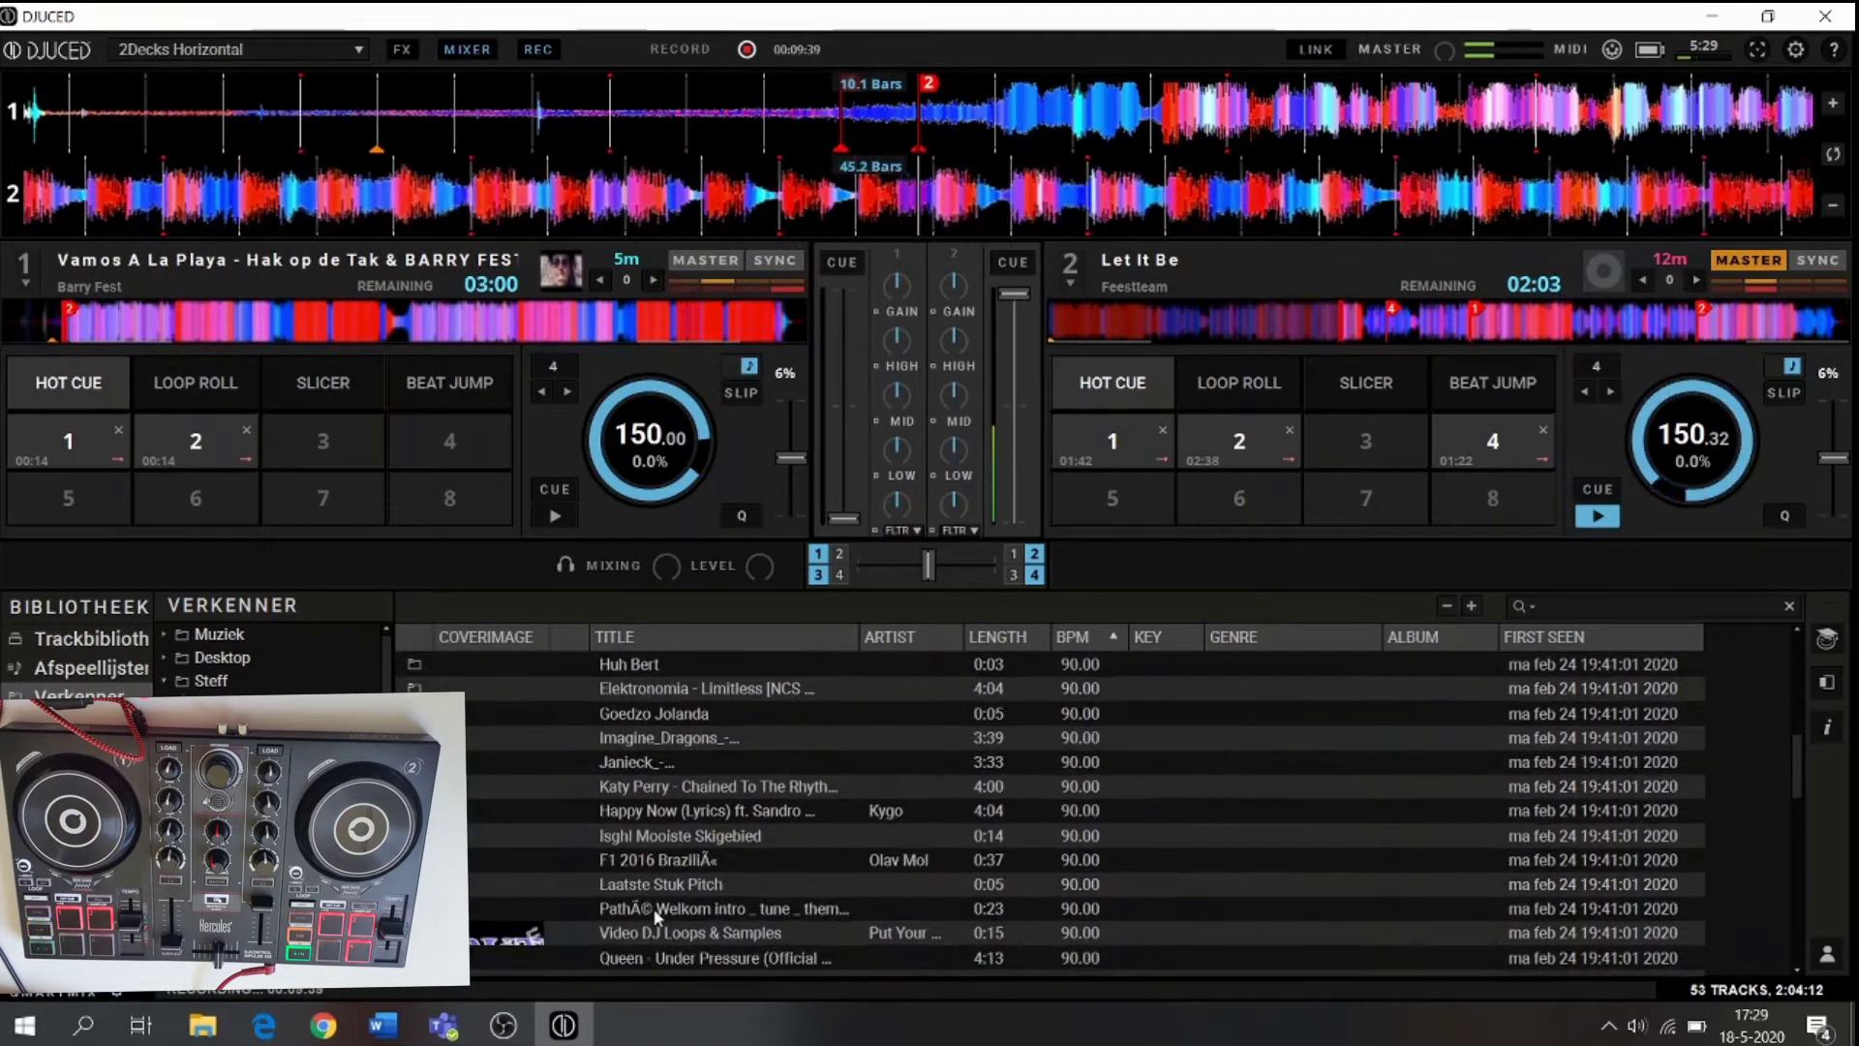
scroll(657, 917, "down", 5)
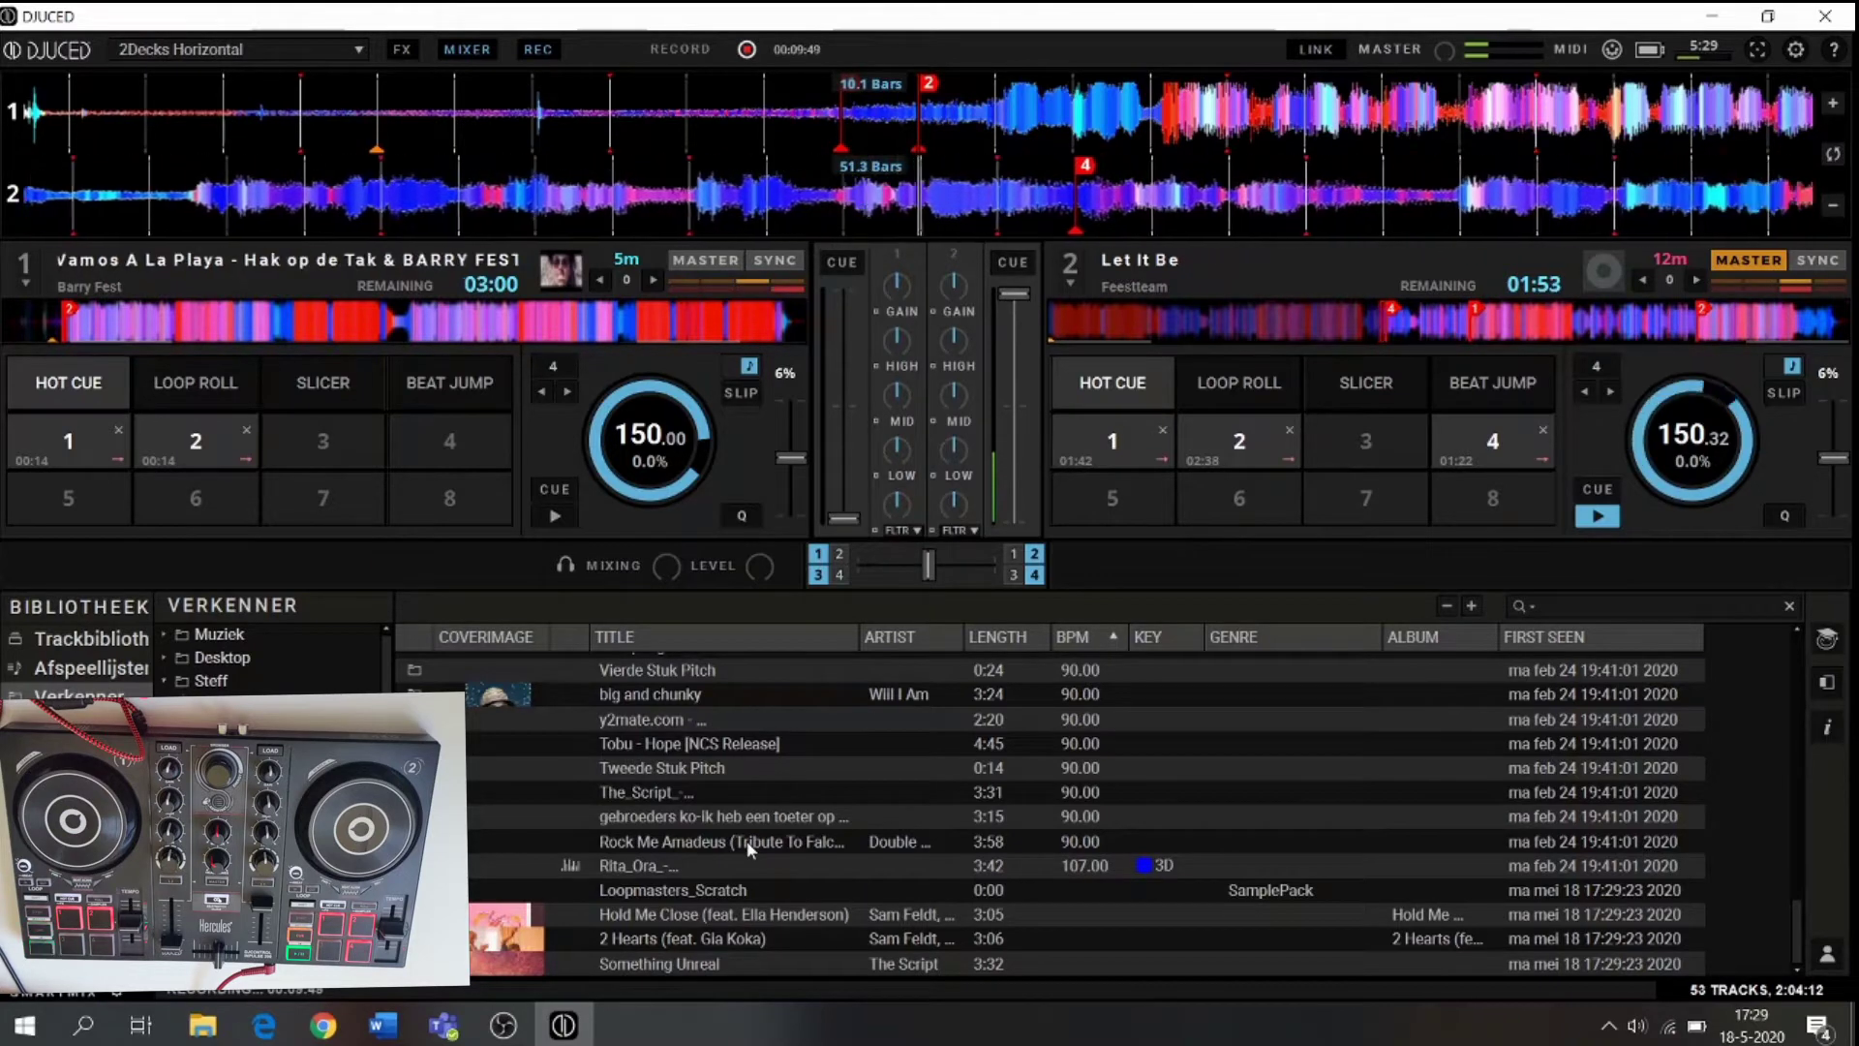
scroll(746, 840, "up", 1)
scroll(746, 840, "up", 2)
scroll(746, 840, "up", 4)
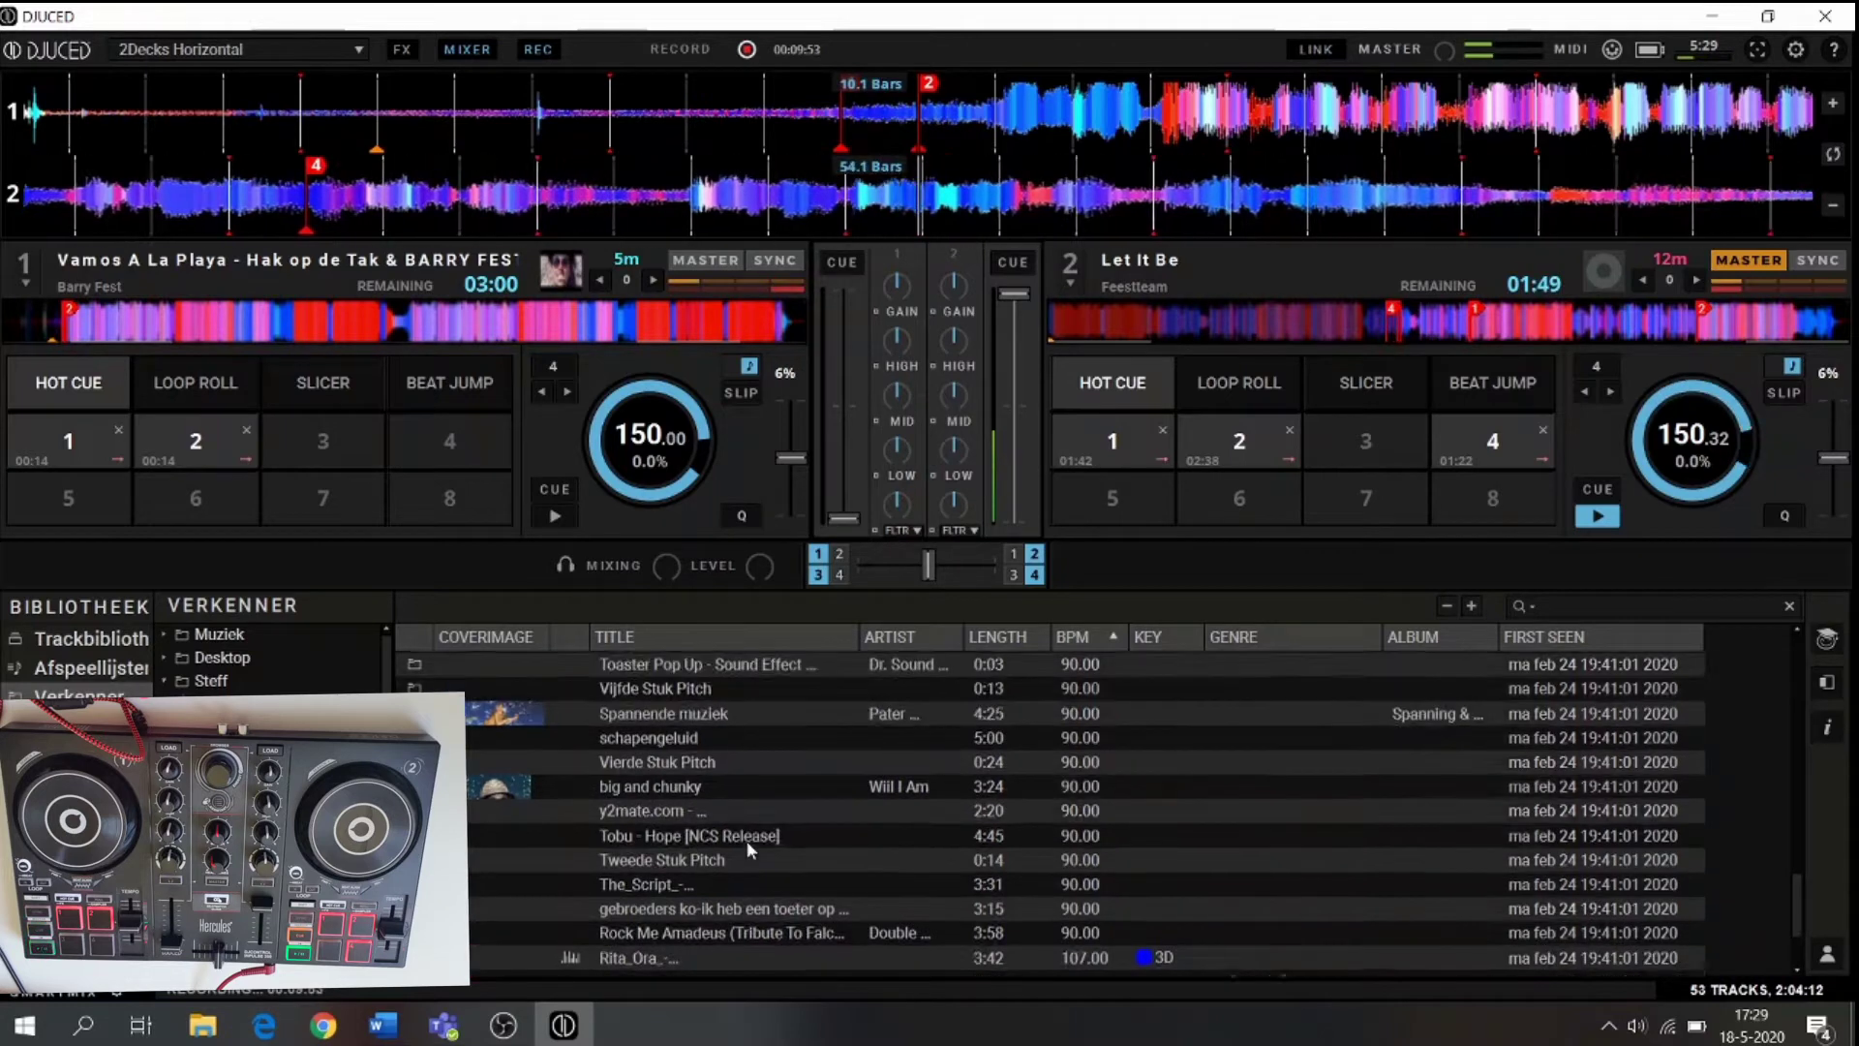
scroll(746, 841, "up", 2)
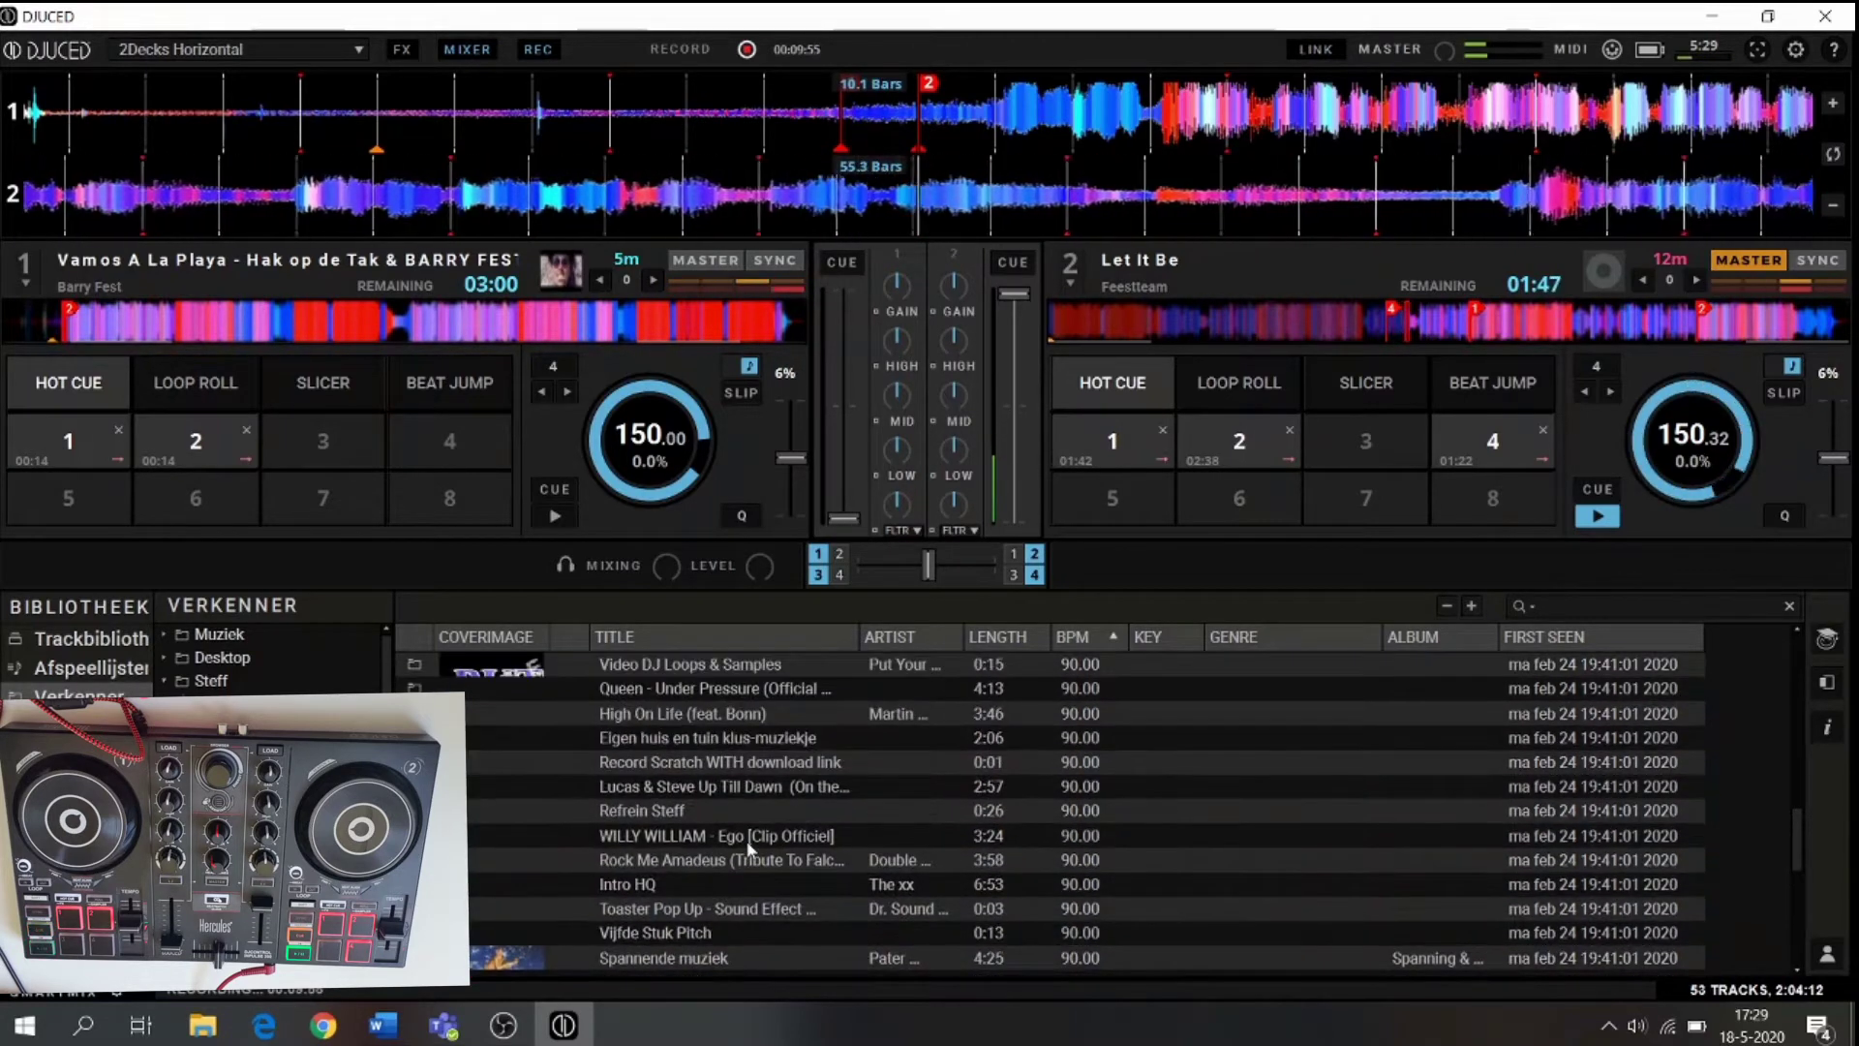
scroll(746, 849, "up", 4)
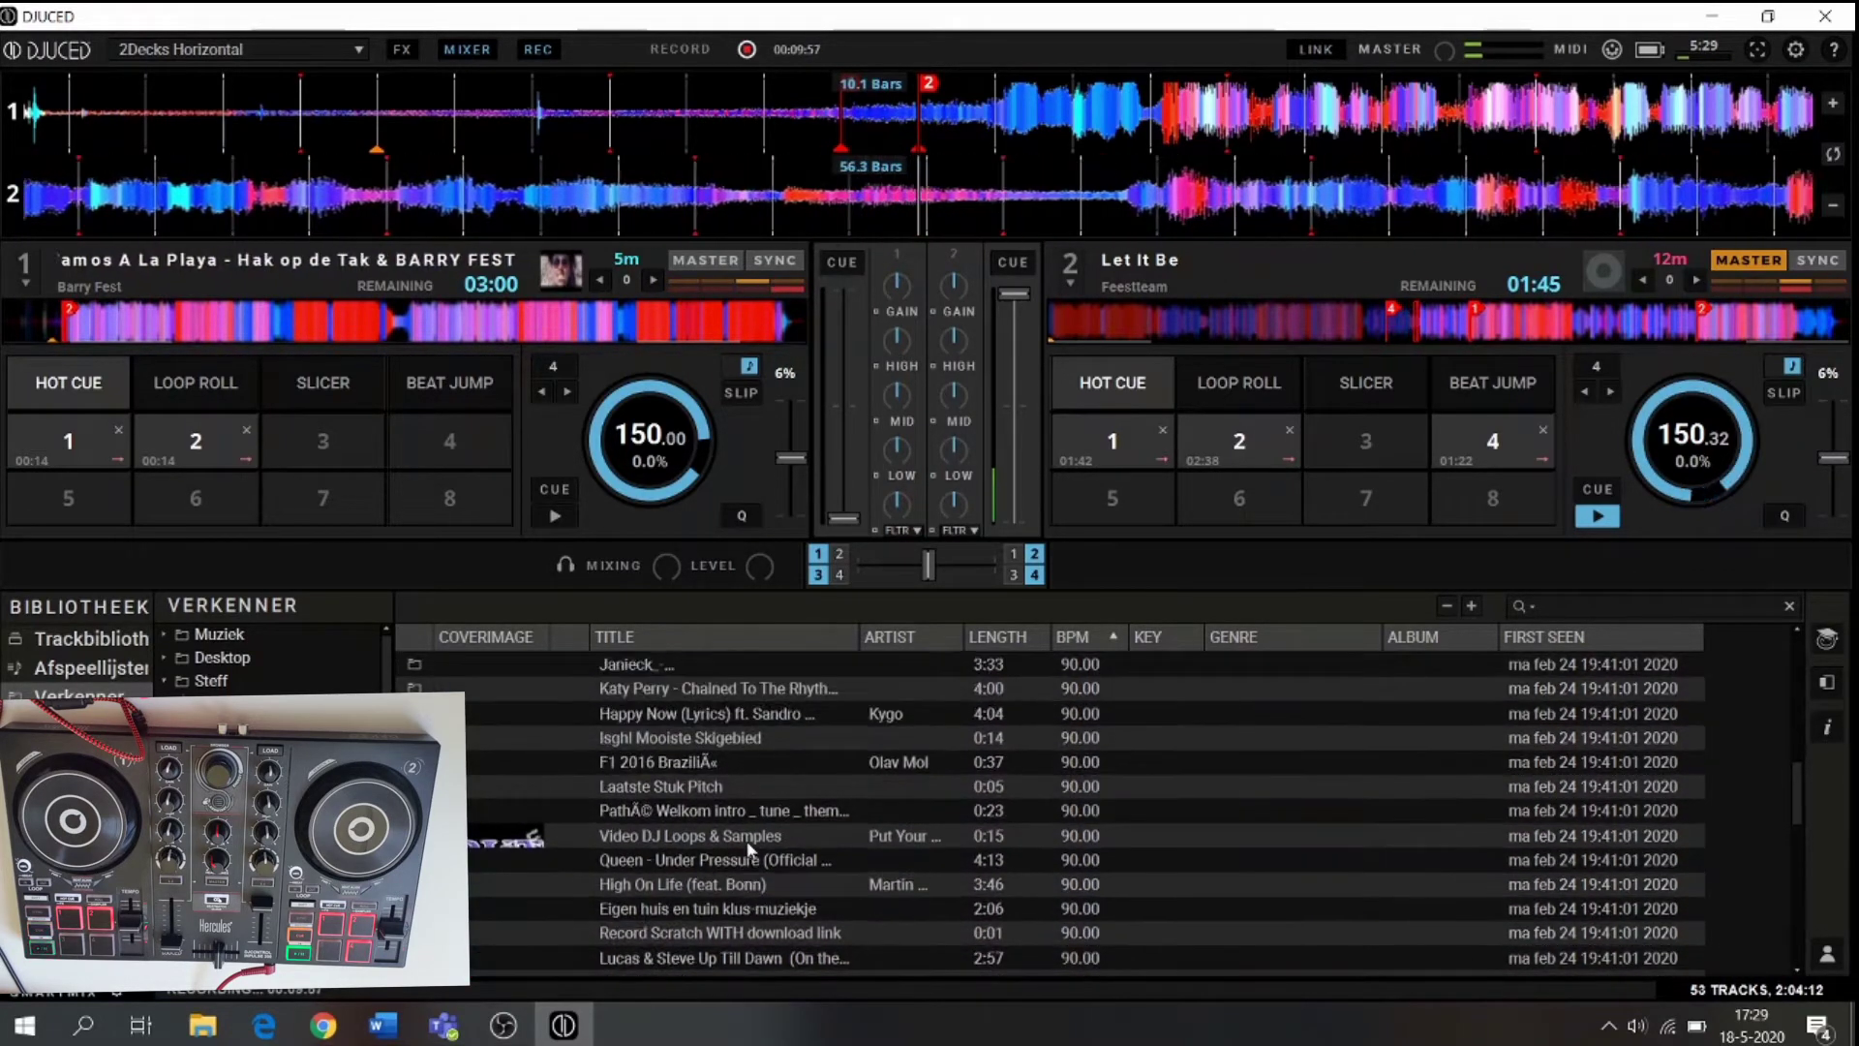
scroll(746, 849, "up", 3)
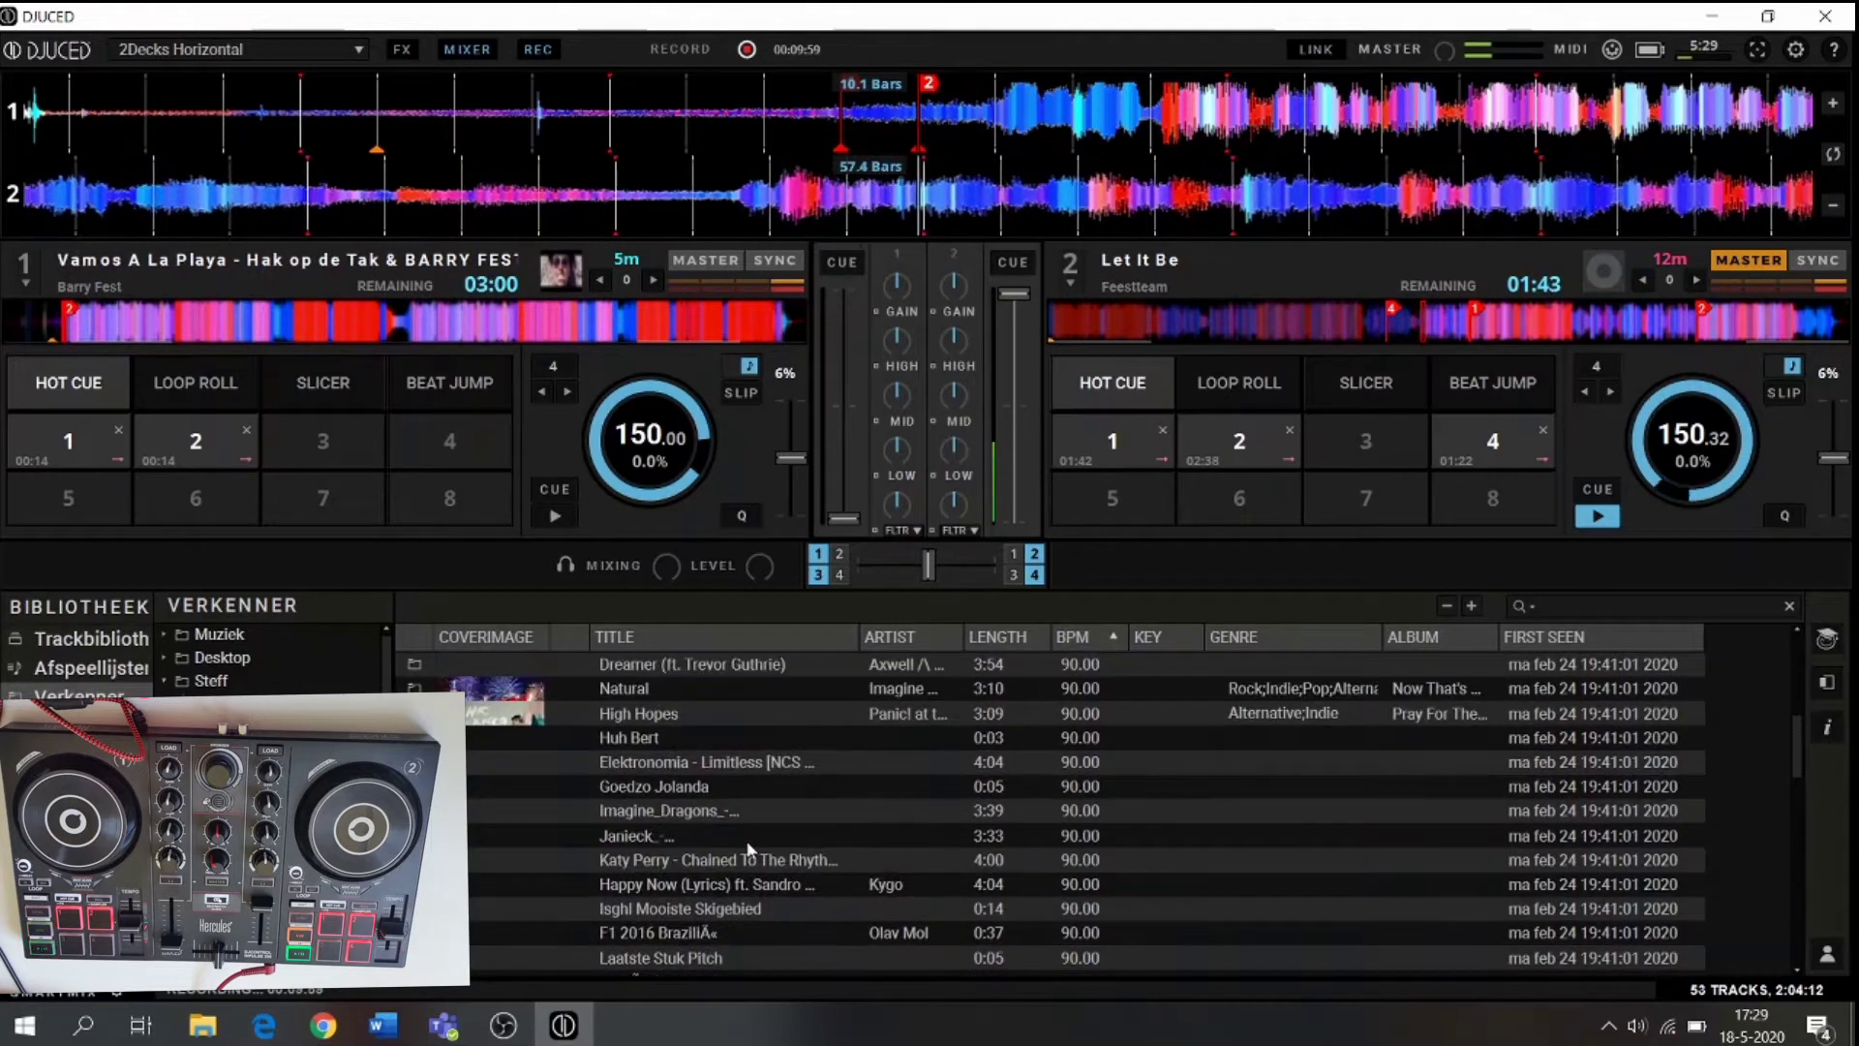
scroll(747, 841, "up", 2)
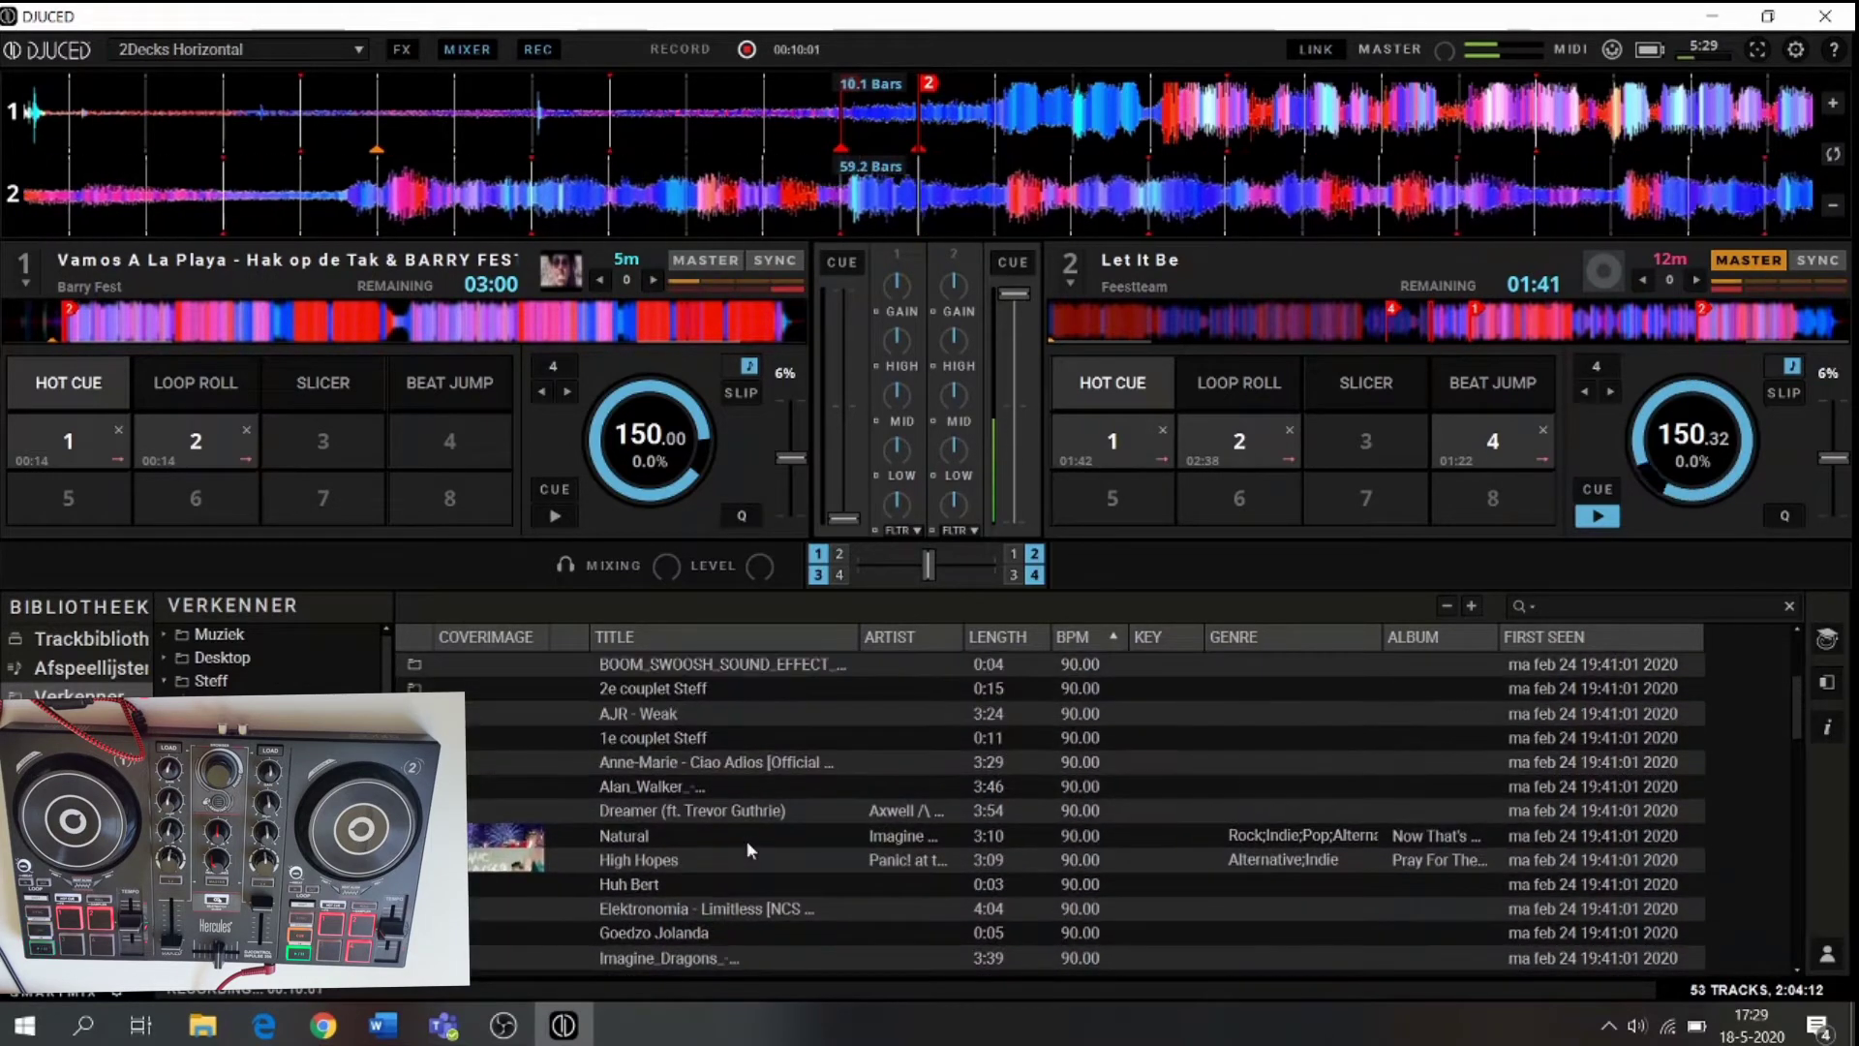
scroll(747, 840, "up", 2)
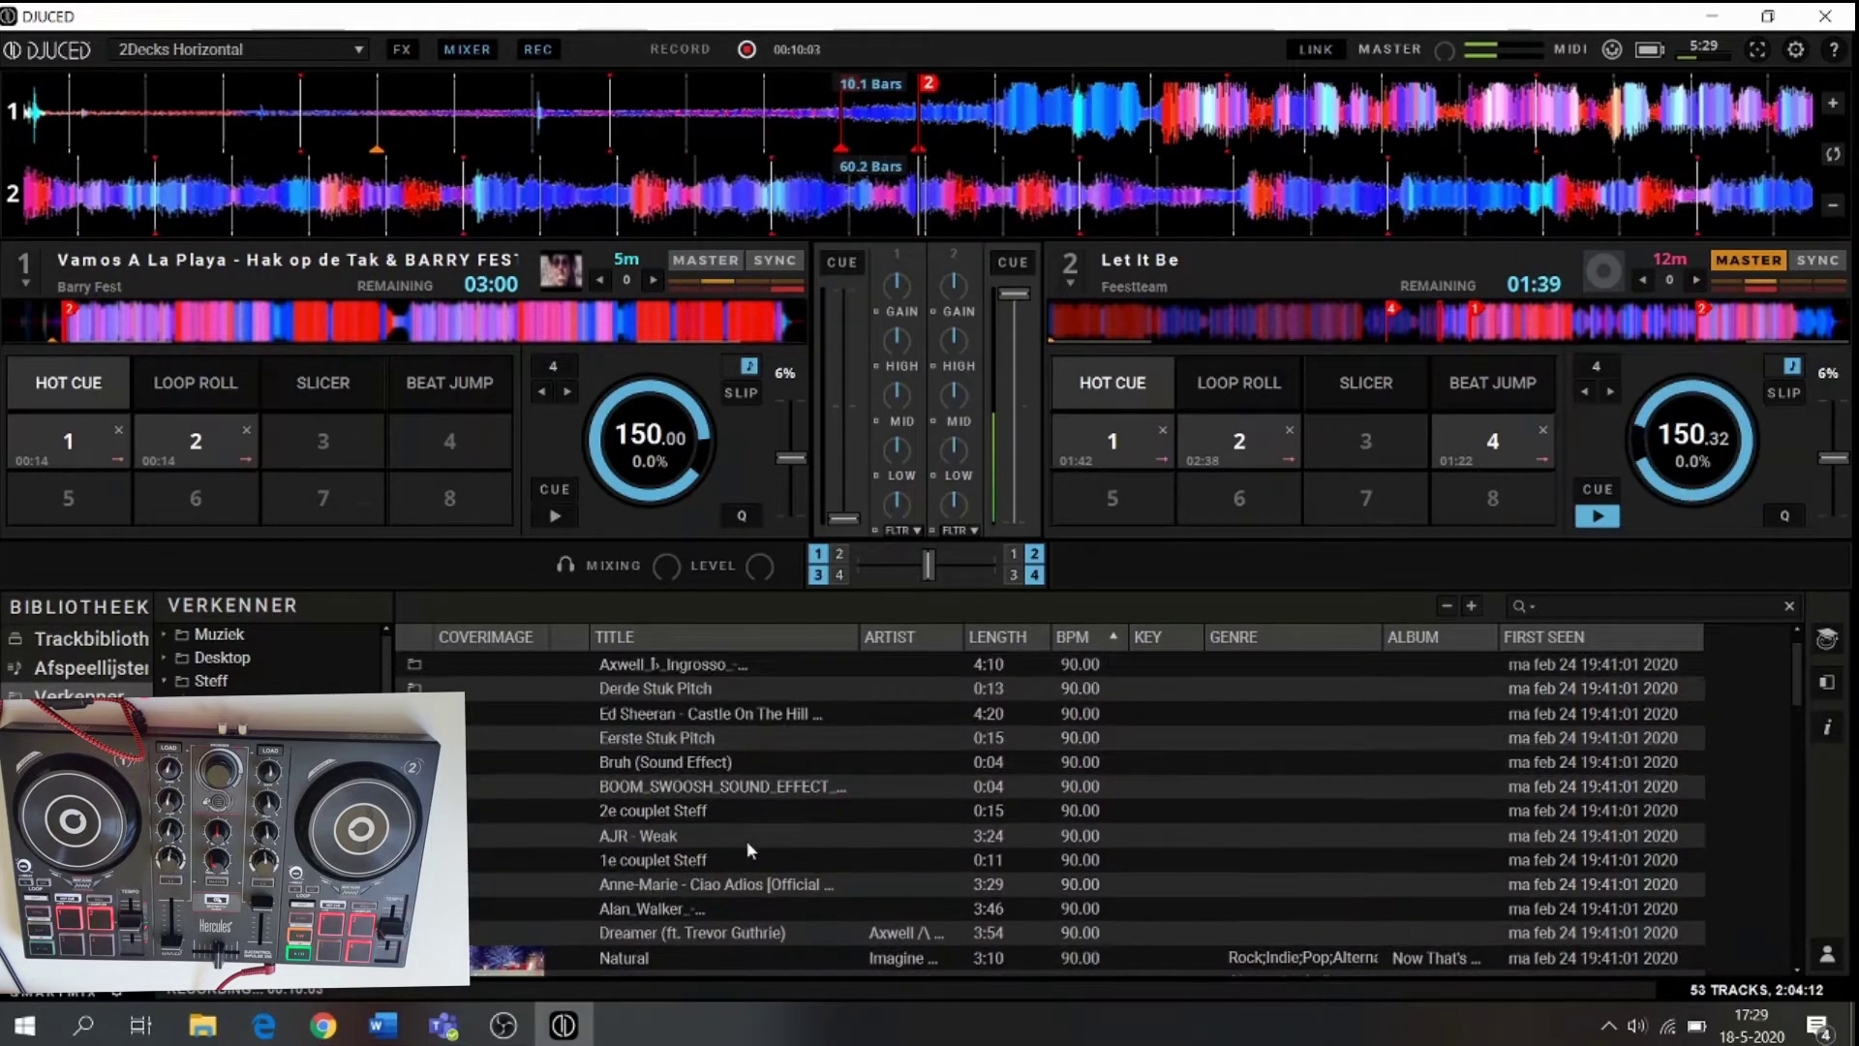
scroll(747, 840, "up", 1)
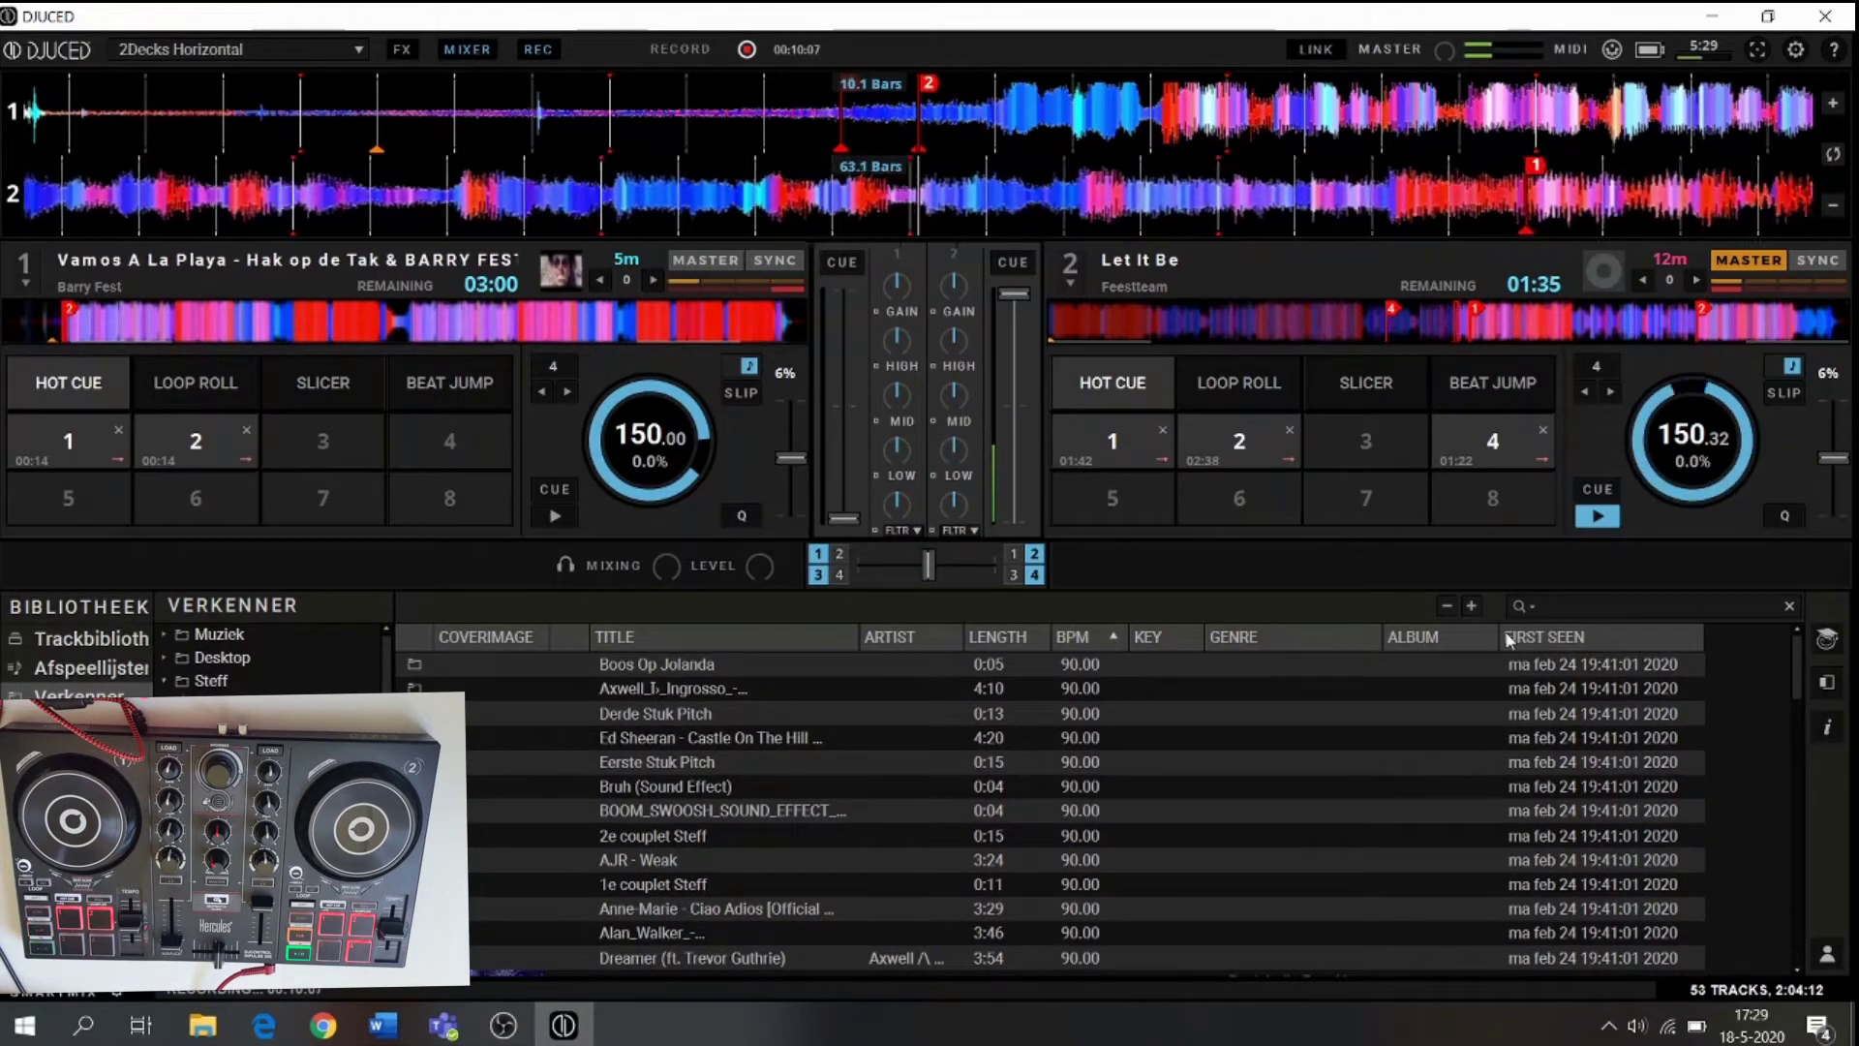
- Sort the track list by First Seen and return to the Muziek folder, keeping its newest tracks first
left_click(1539, 643)
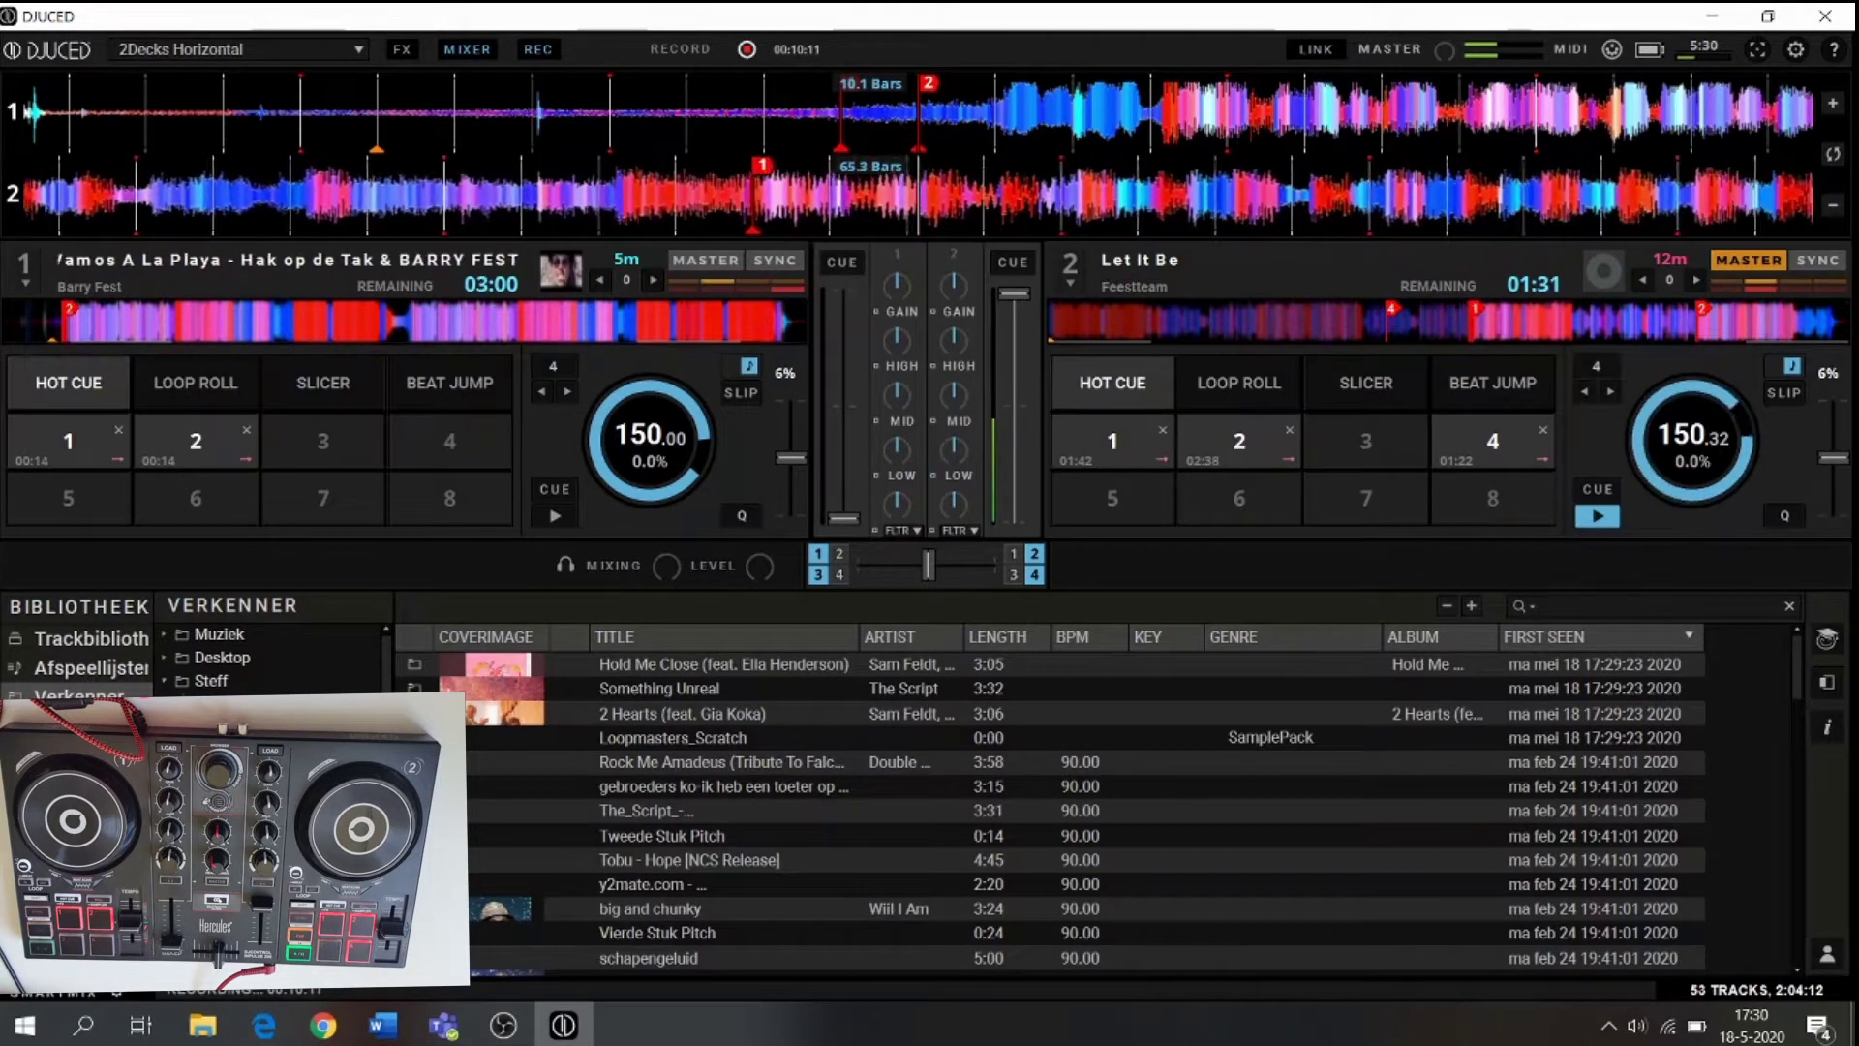
left_click(216, 643)
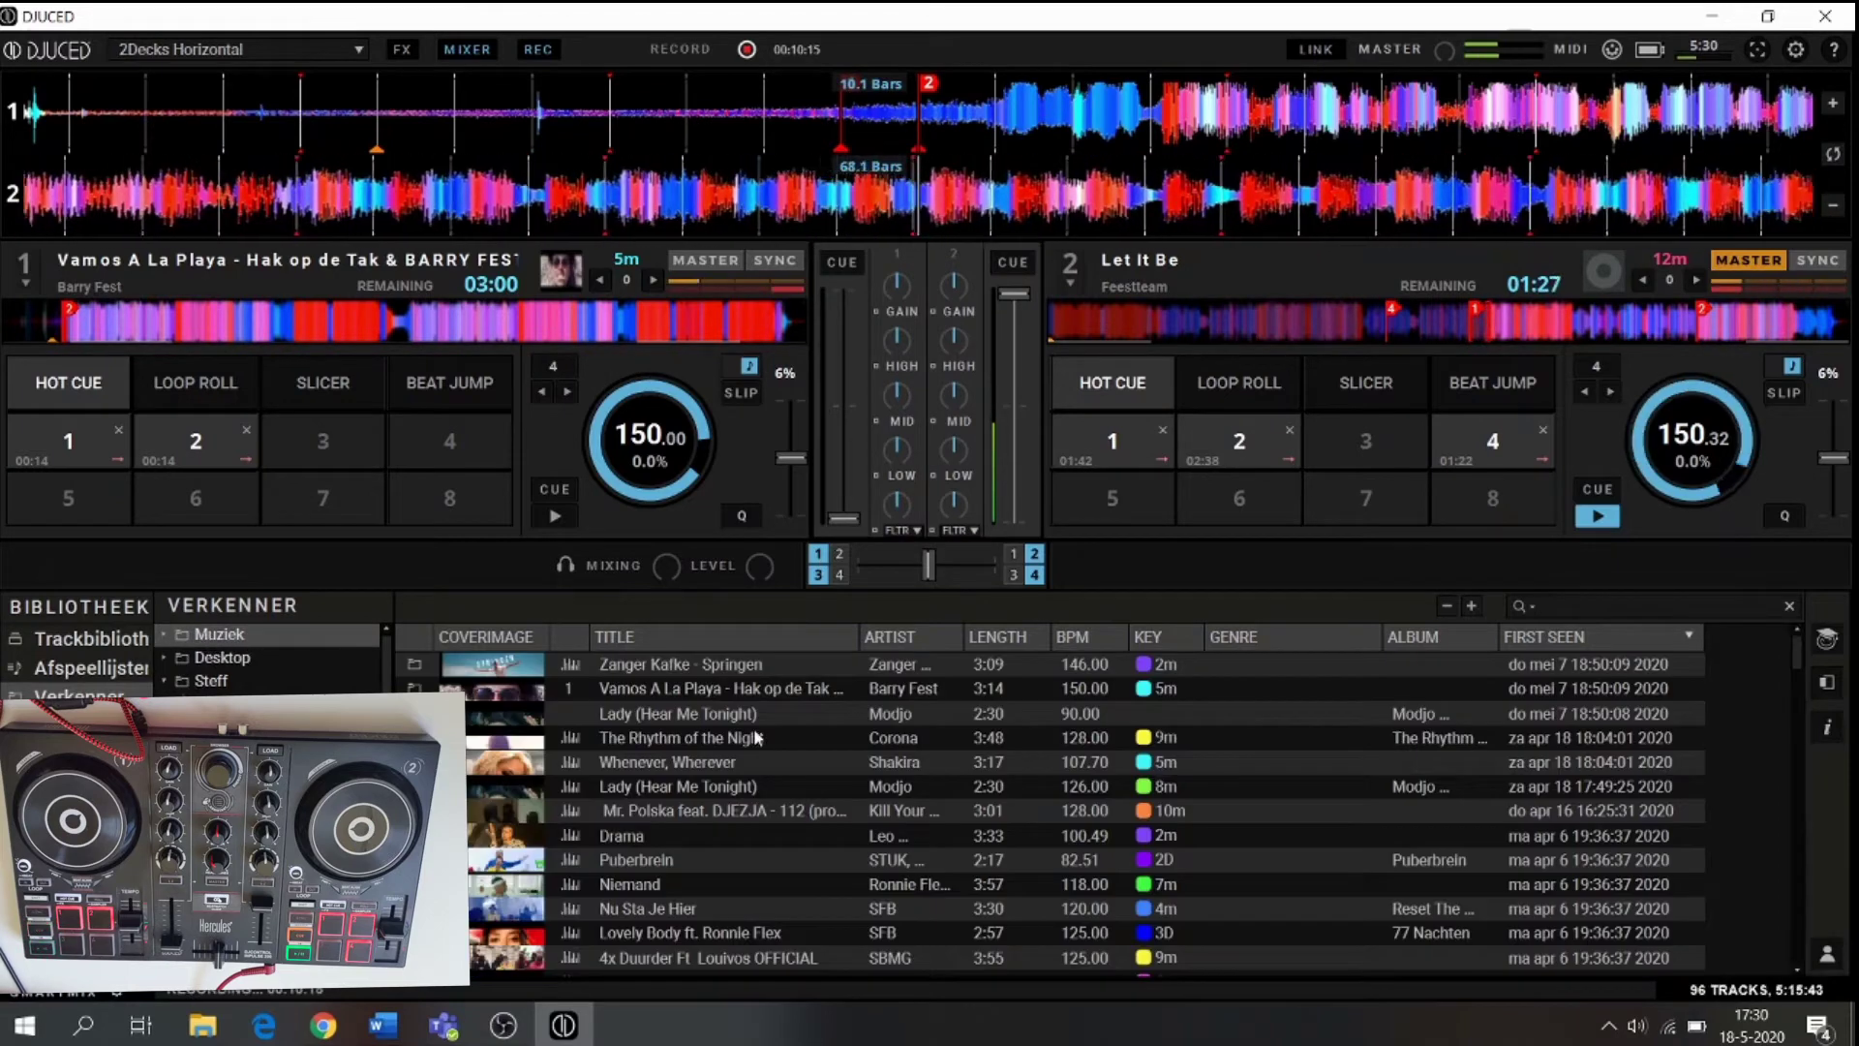
left_click(1556, 636)
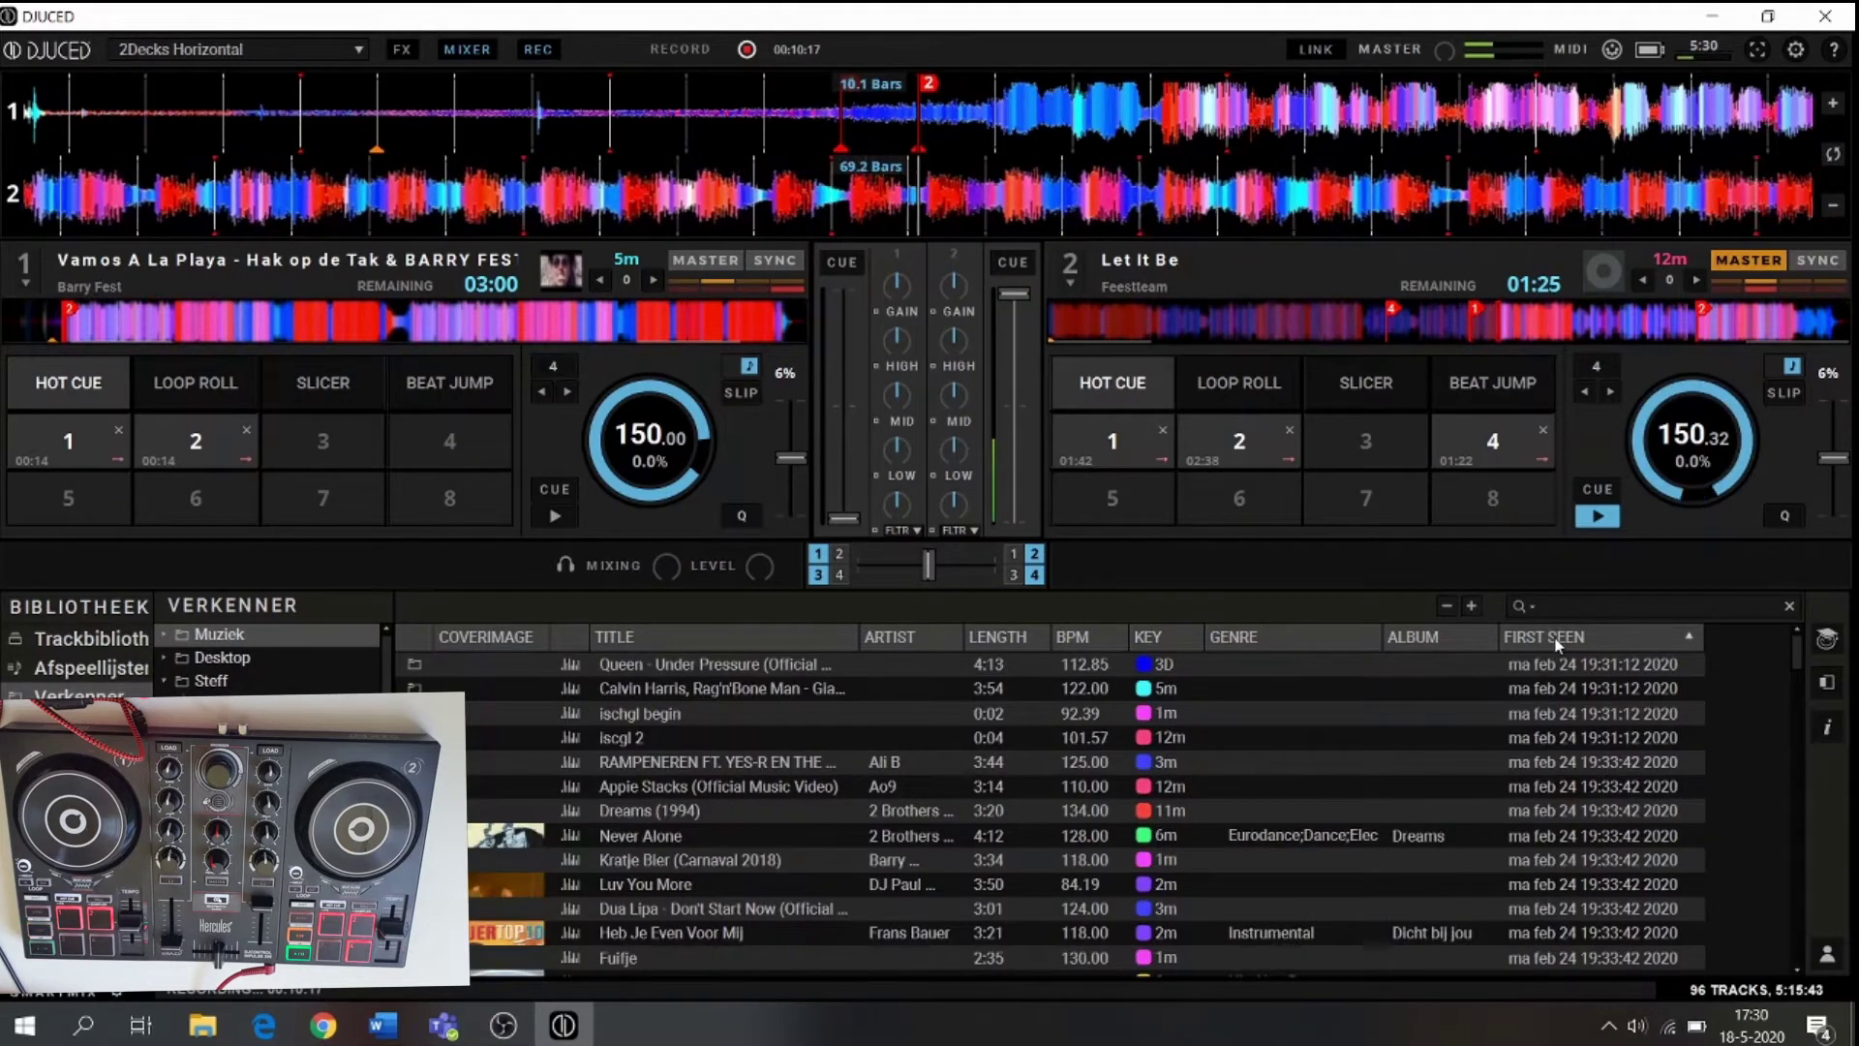
left_click(1545, 636)
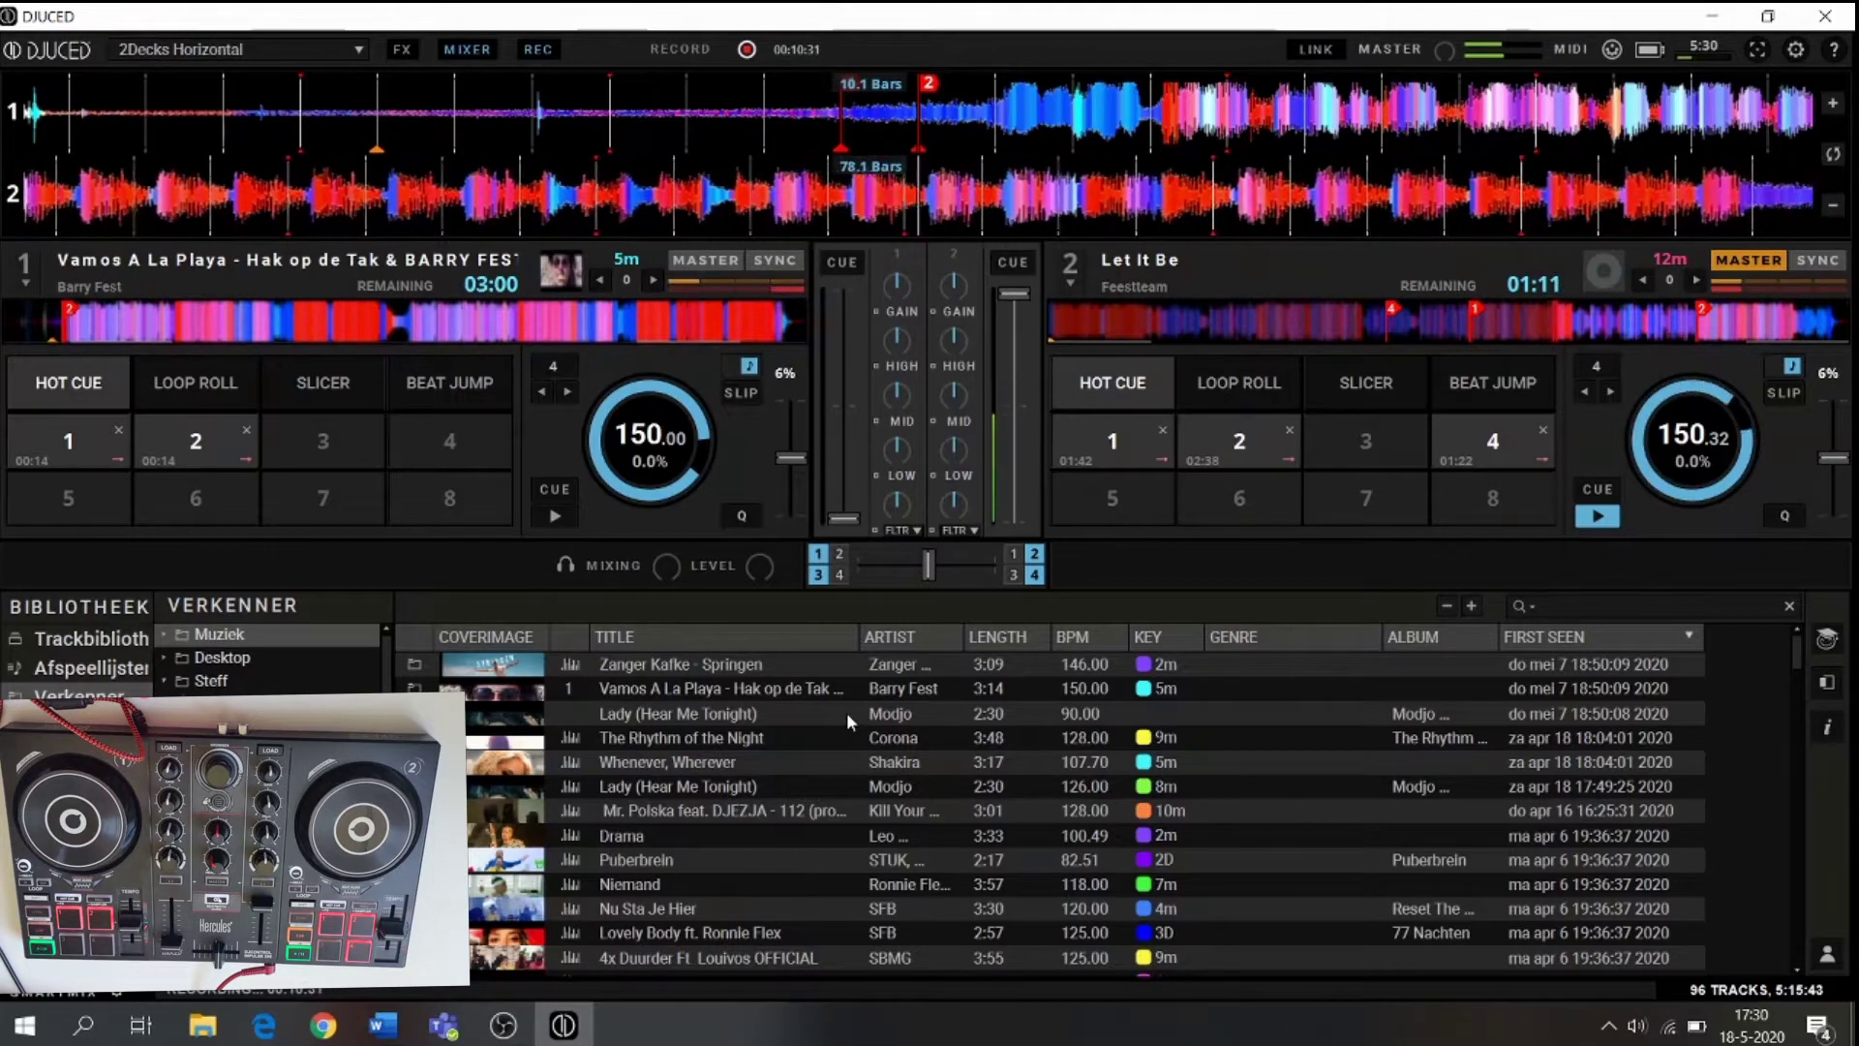
- Load Lady (Hear Me Tonight) by Modjo onto deck 2 and widen the library's folder pane
mouse_move(712, 710)
left_mouse_down()
mouse_move(746, 651)
mouse_move(625, 513)
mouse_move(671, 451)
mouse_move(616, 451)
mouse_move(690, 715)
mouse_move(716, 736)
left_mouse_up()
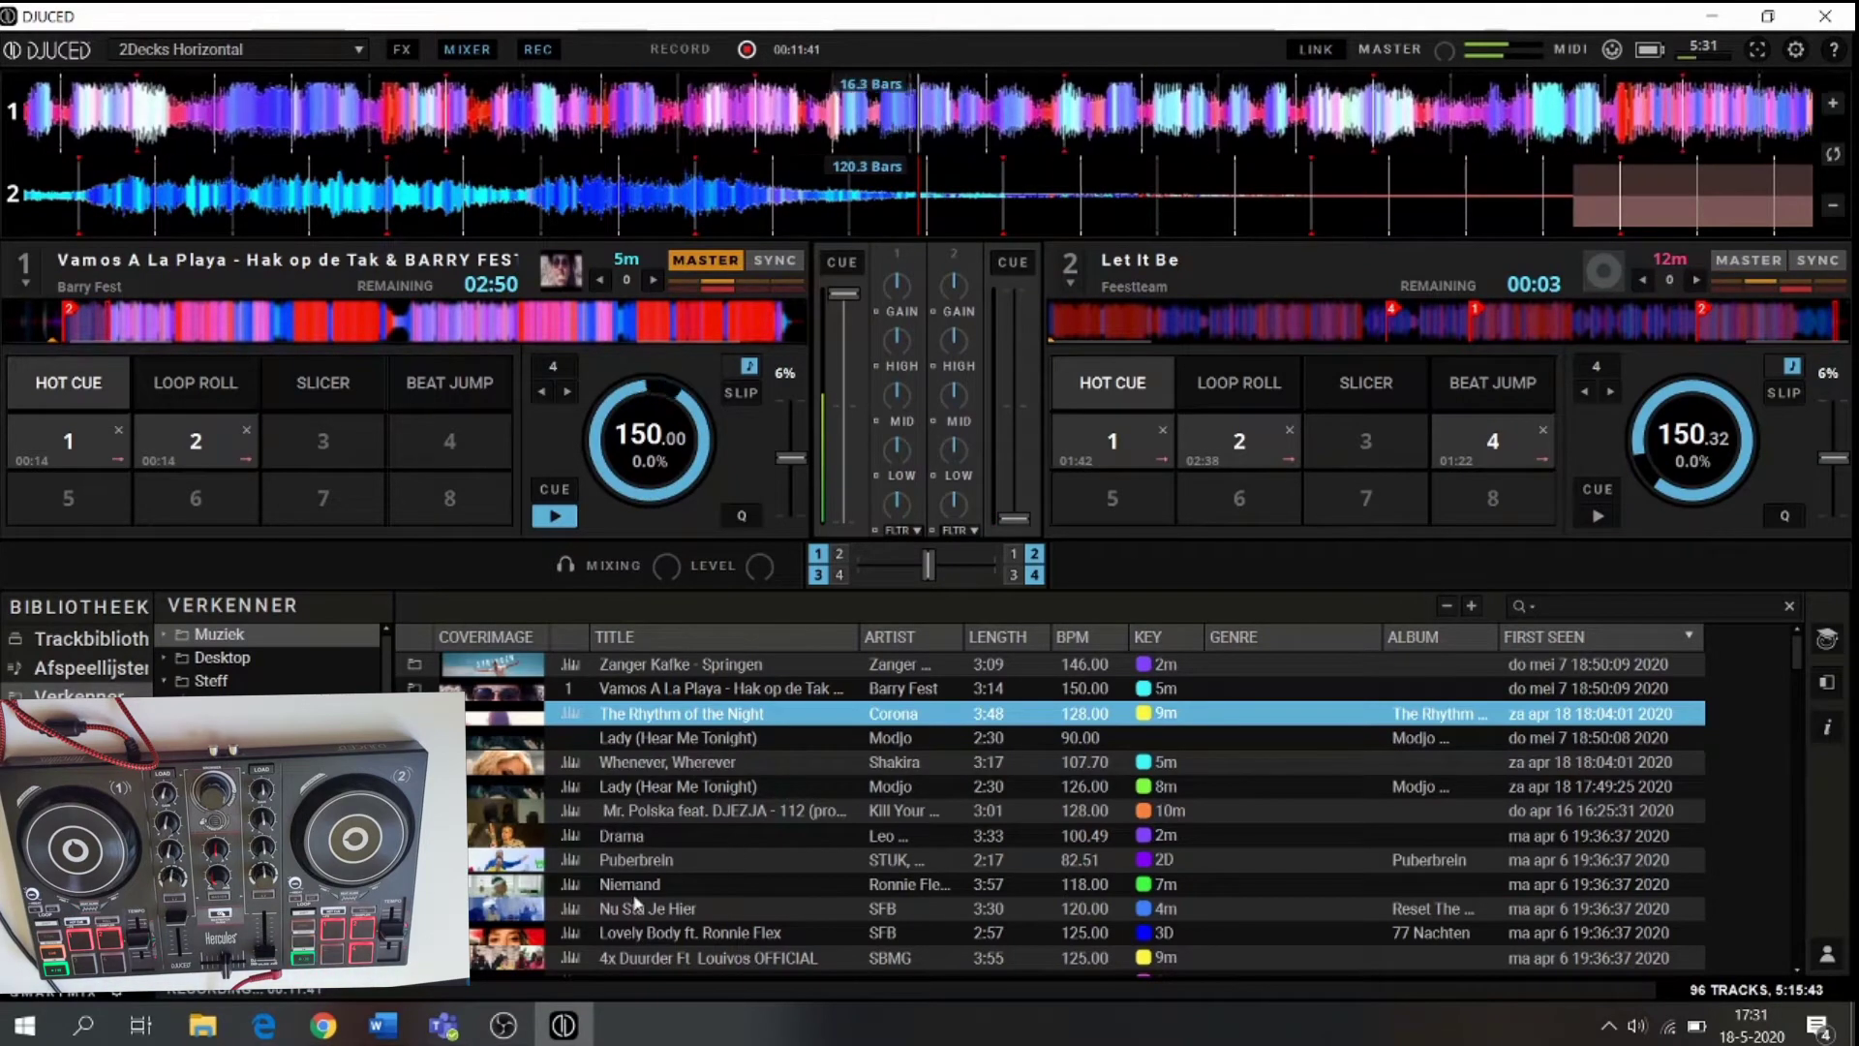
left_click_drag(697, 741, 1542, 302)
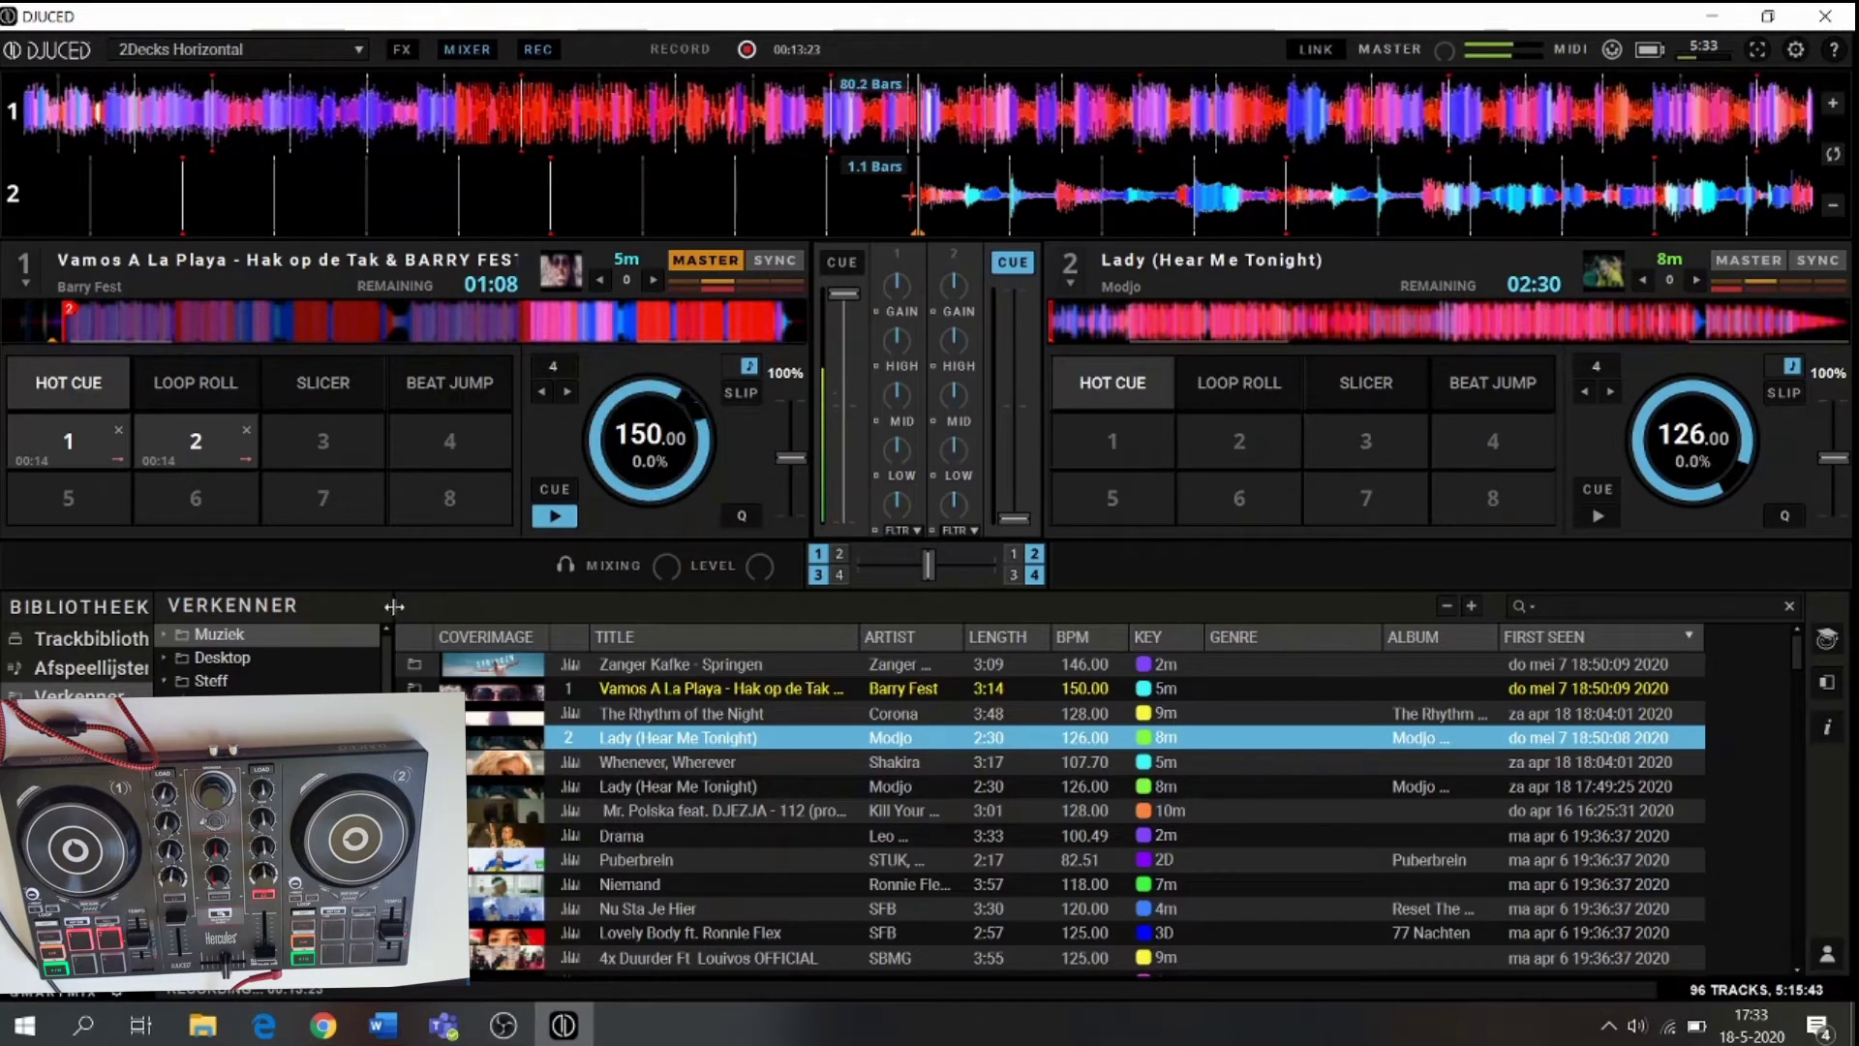
left_click_drag(395, 606, 500, 604)
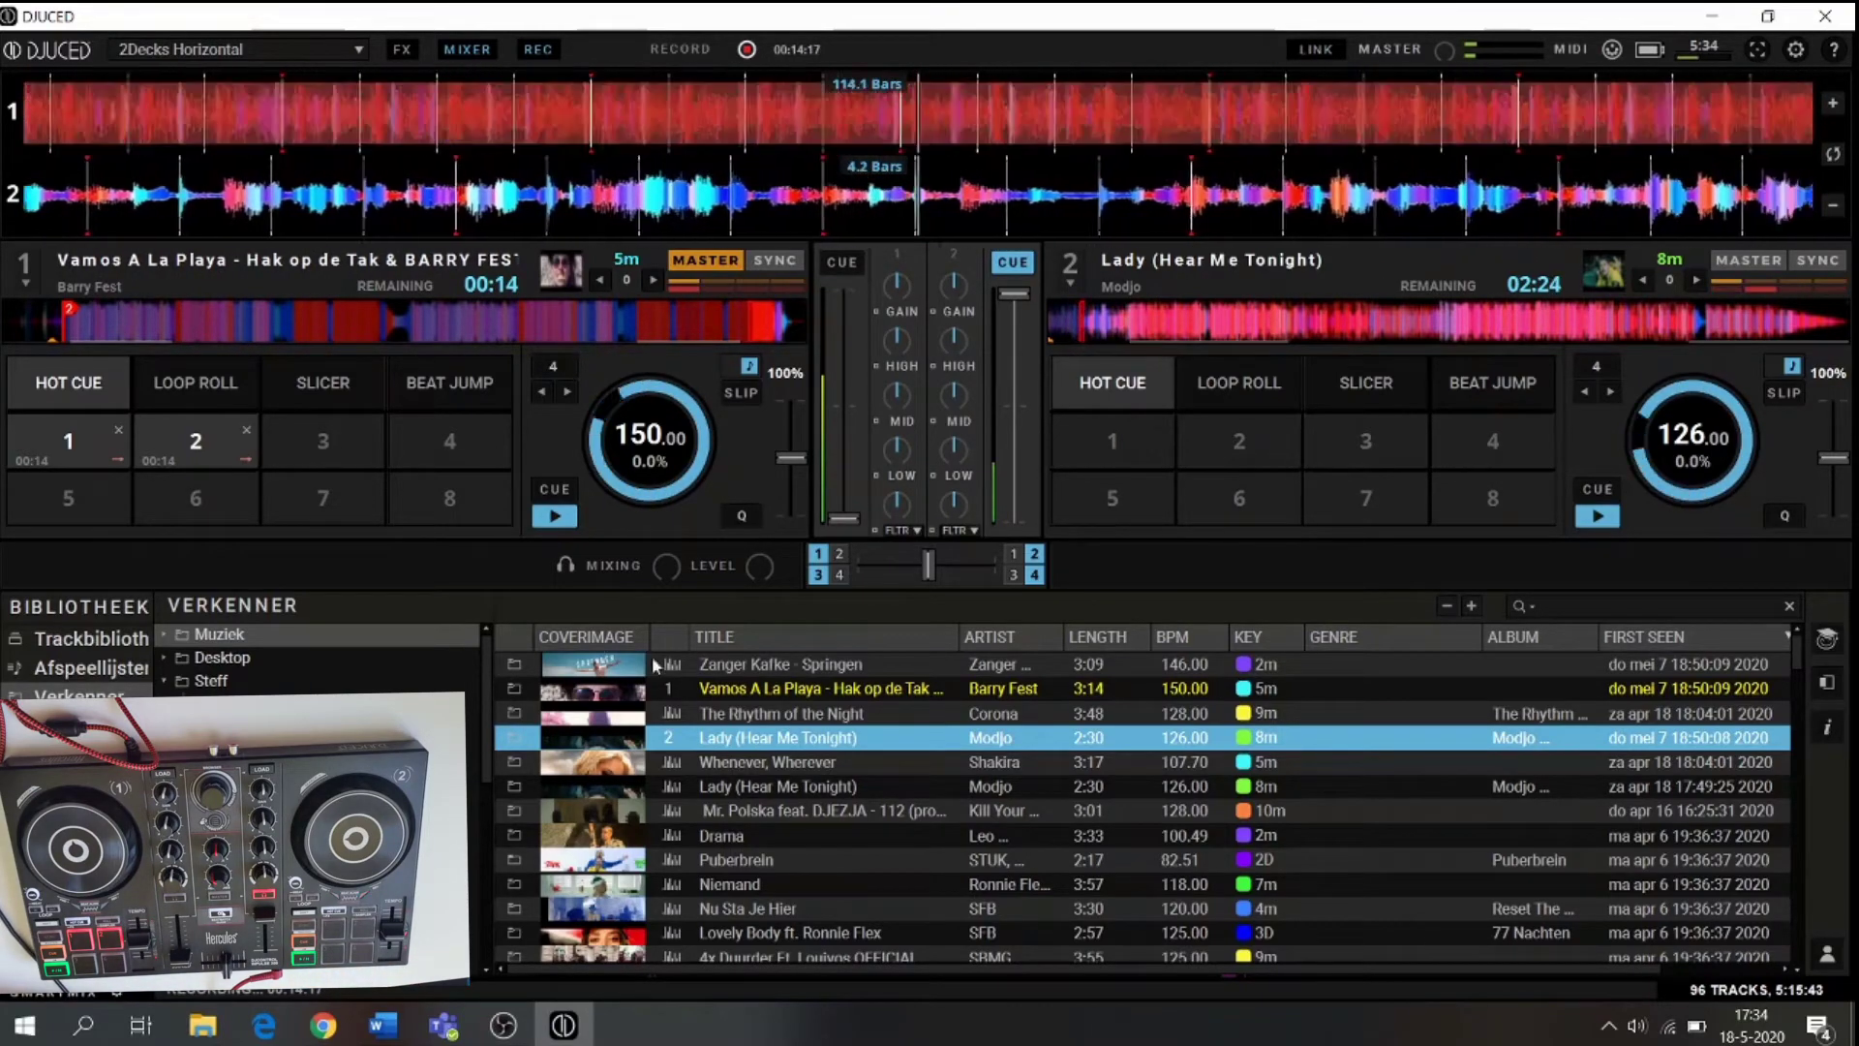
- Stop the track playing on deck 1 and load Zanger Kafke - Springen onto that deck
left_click_drag(655, 664, 571, 484)
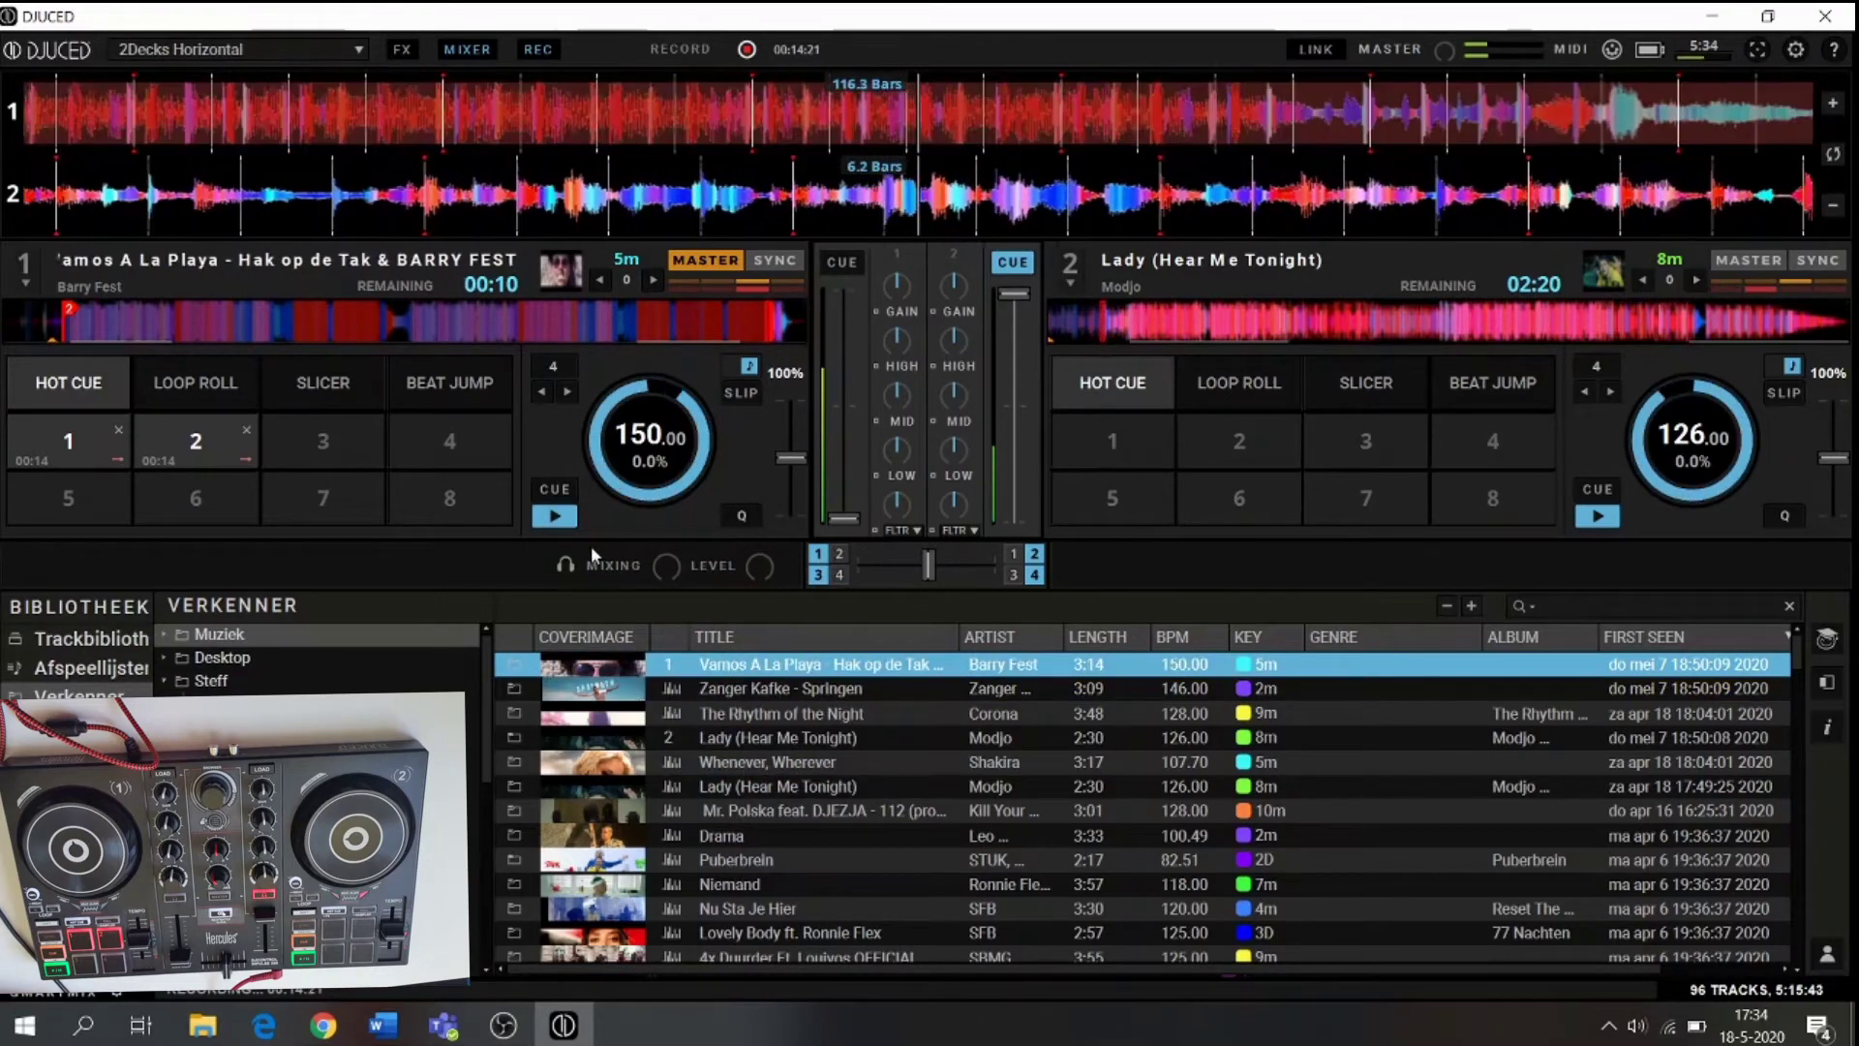
left_click(554, 515)
left_click(761, 685)
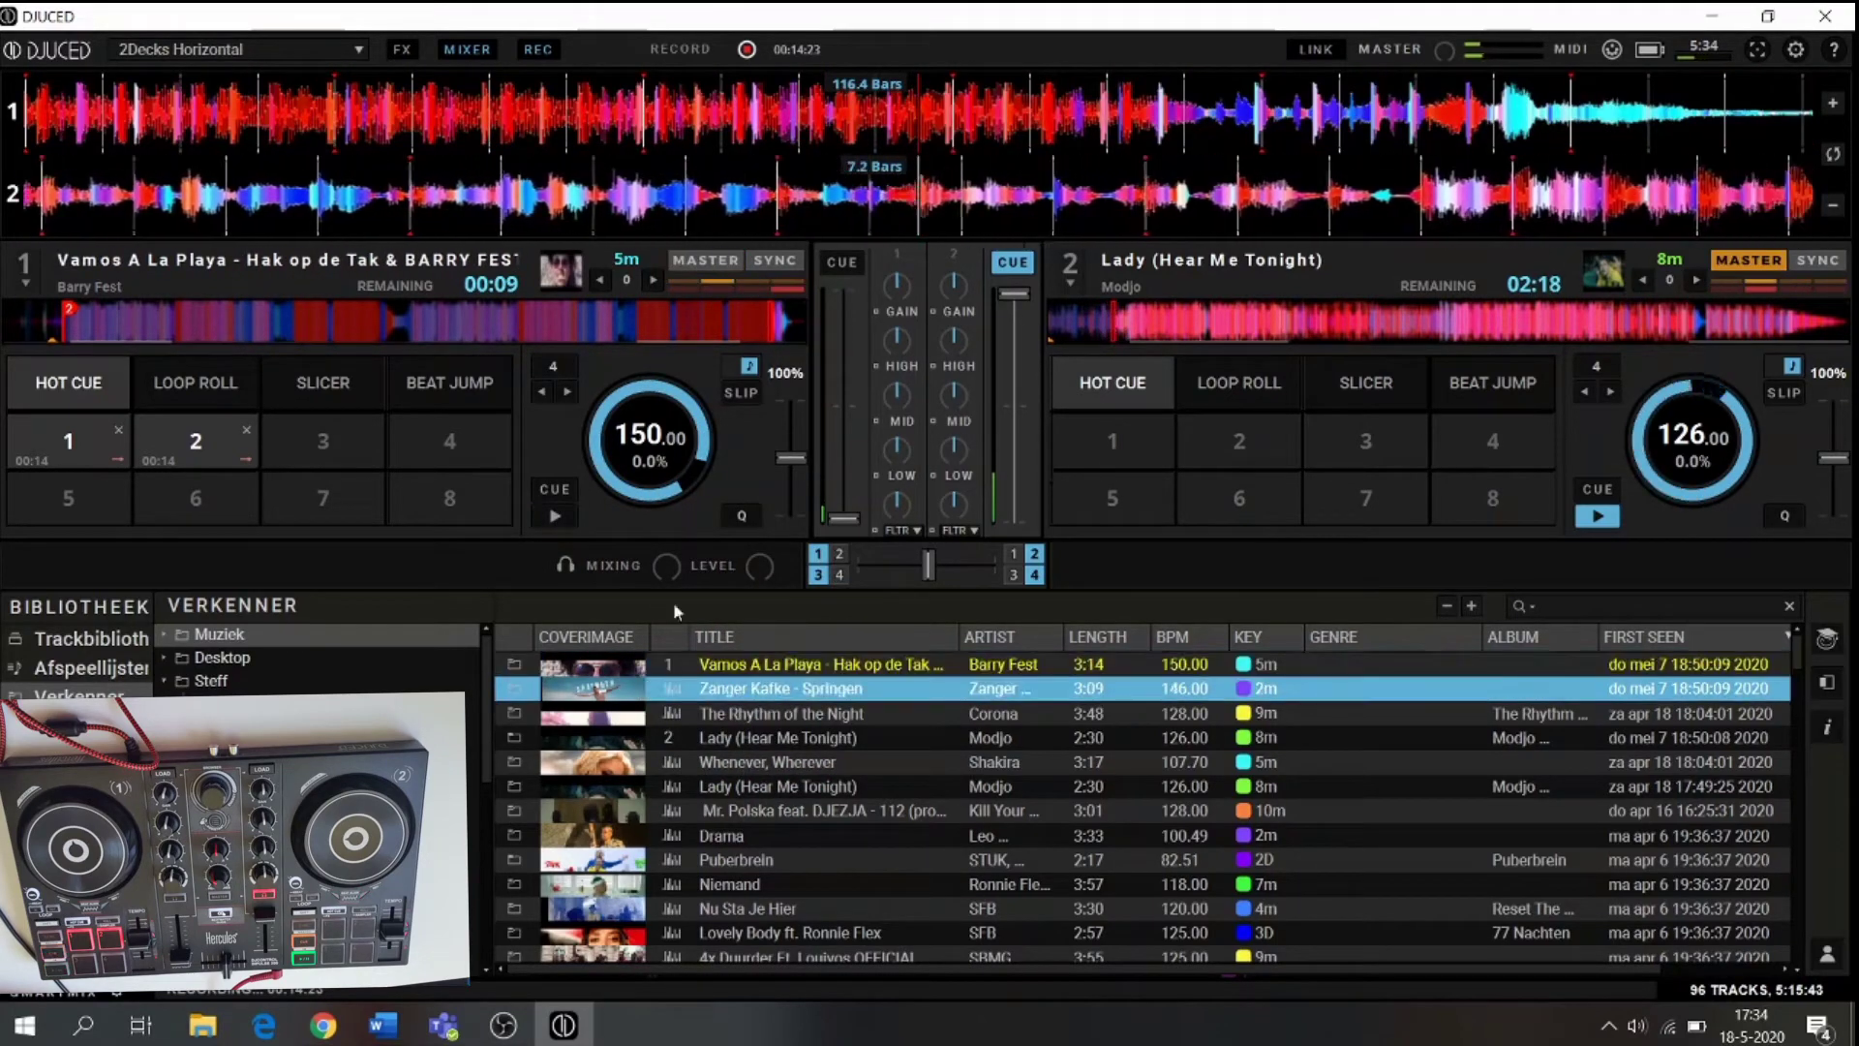
left_click_drag(781, 690, 501, 340)
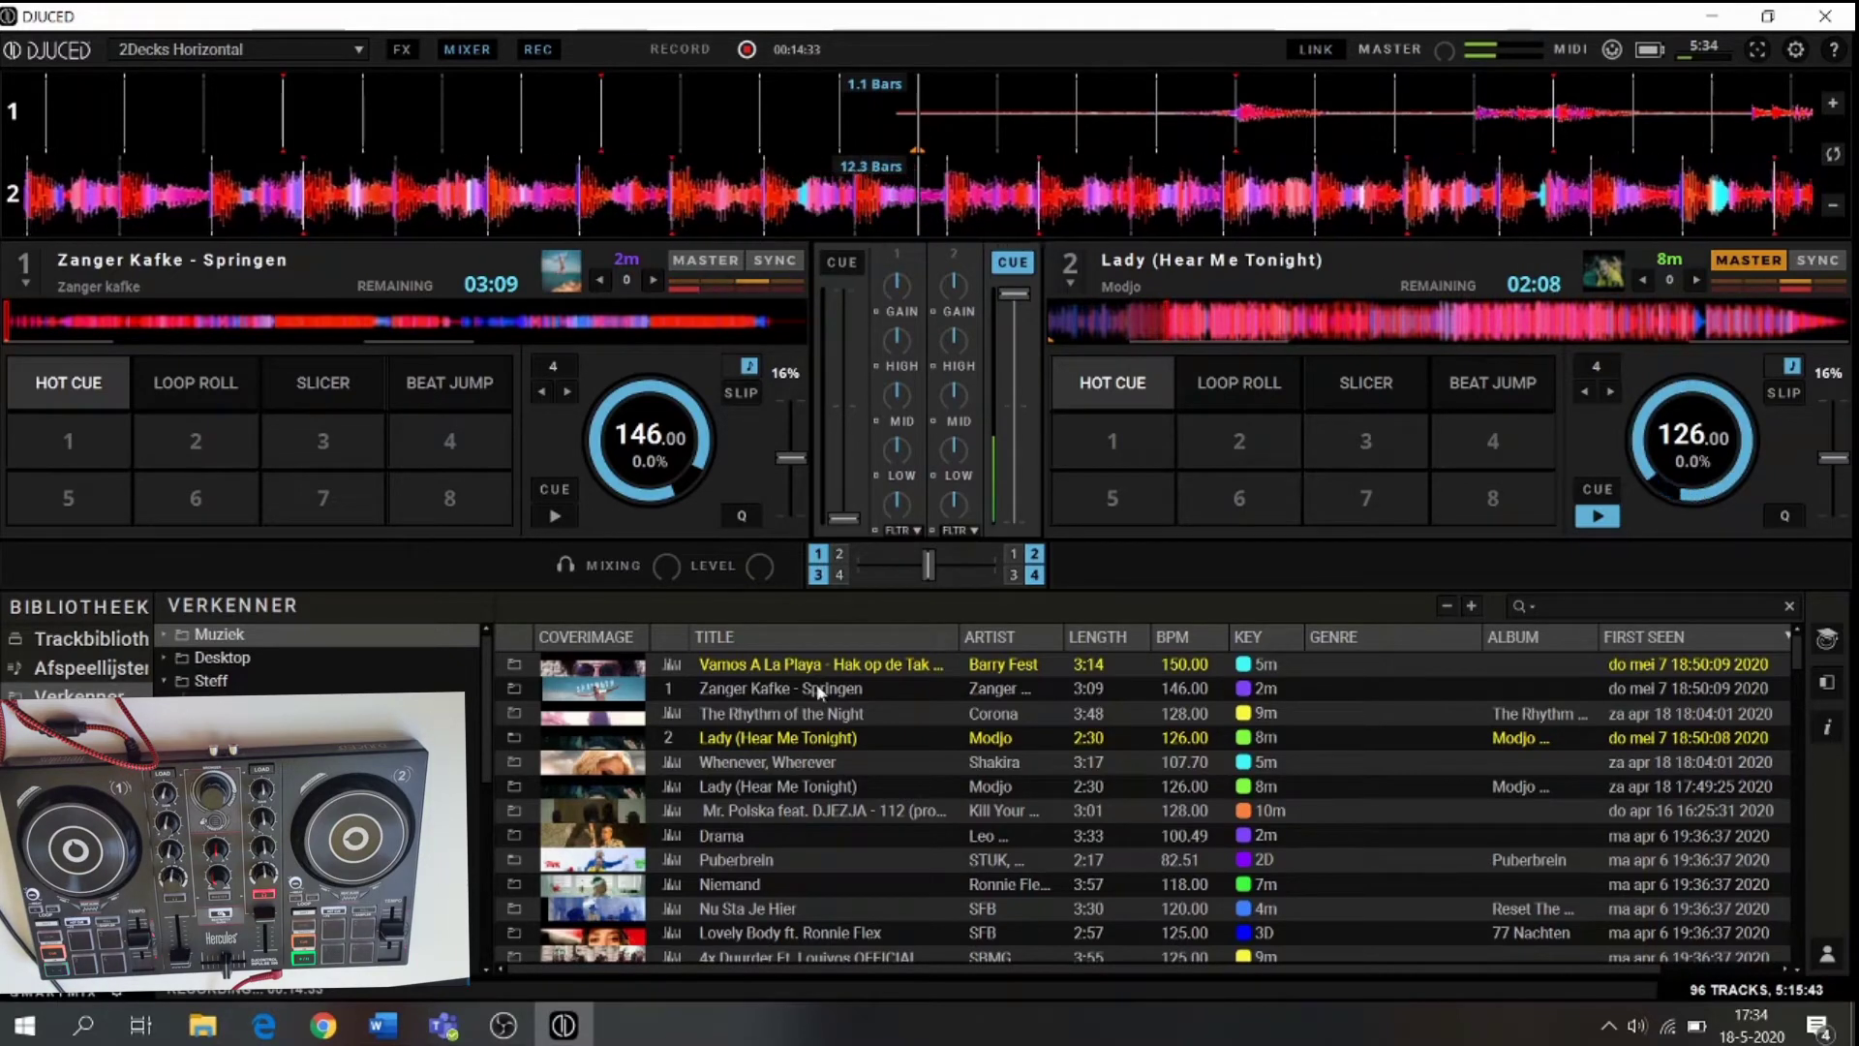
- Sort the Muziek track list by BPM with the fastest tracks first
scroll(816, 681, "down", 2)
scroll(816, 680, "down", 1)
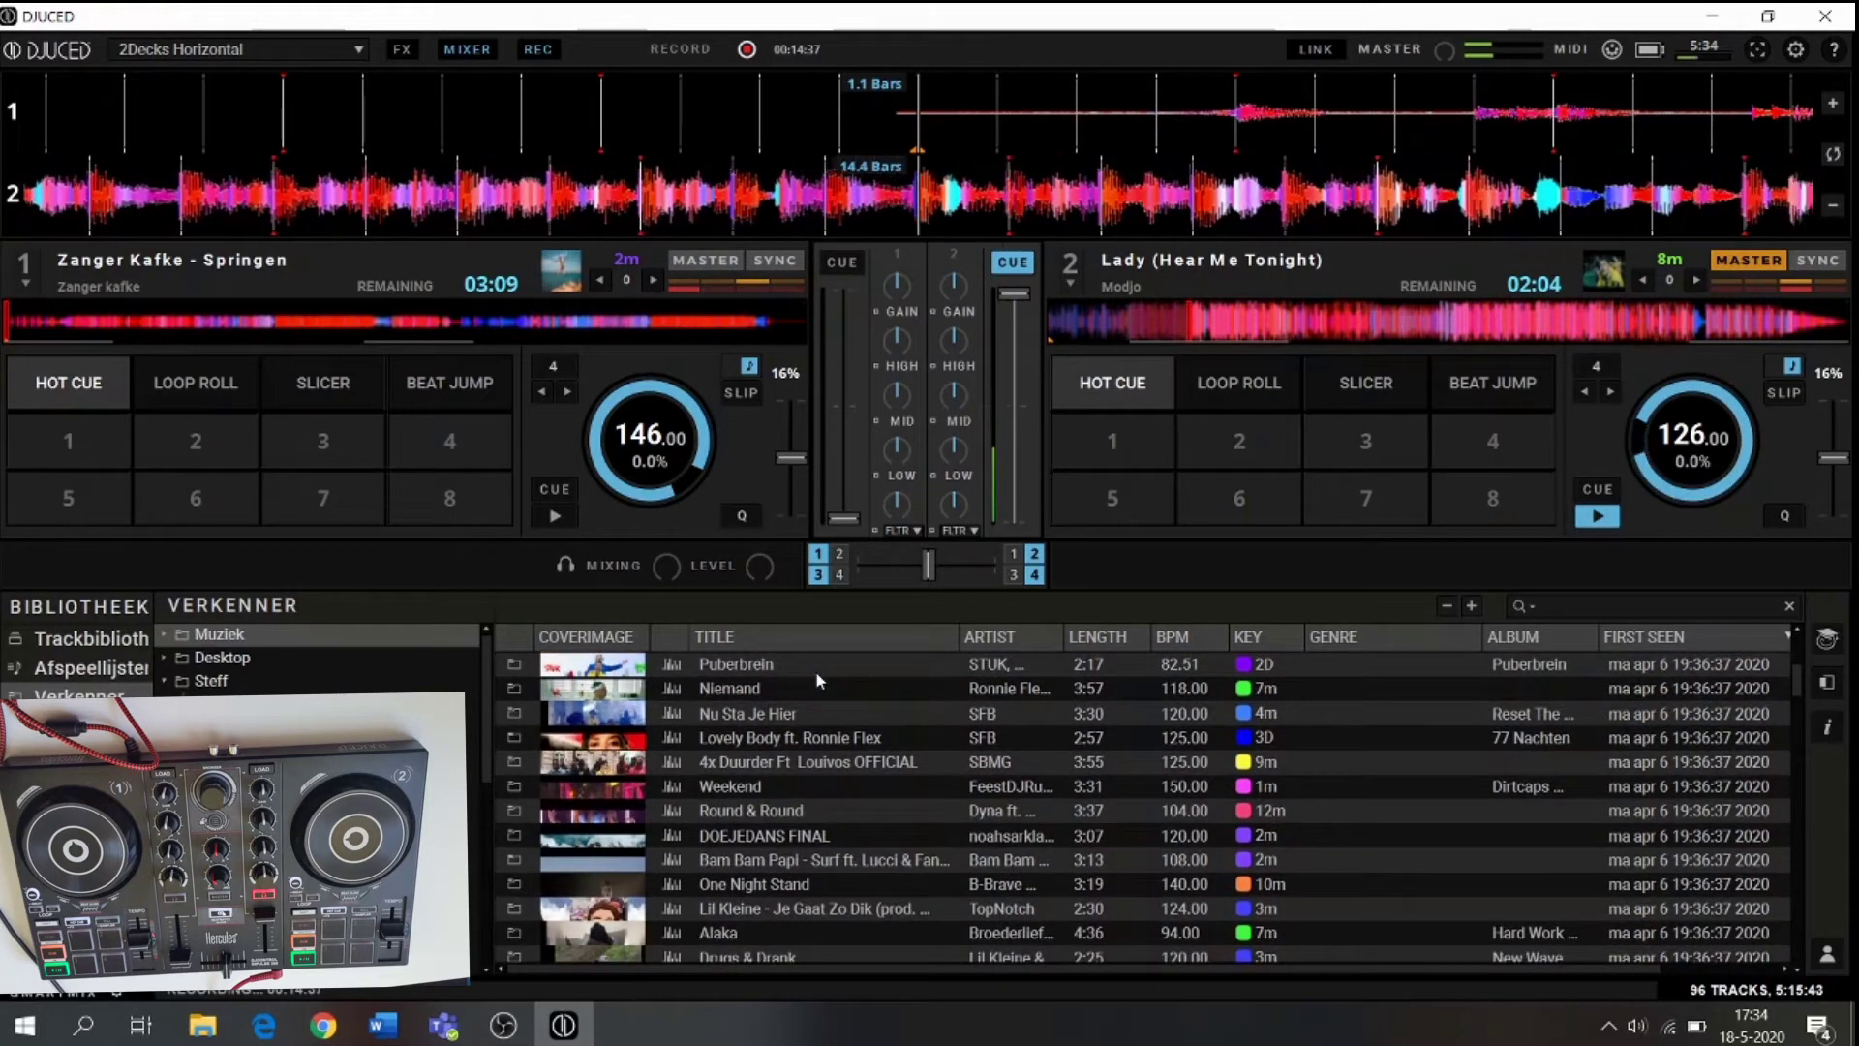
scroll(818, 697, "down", 1)
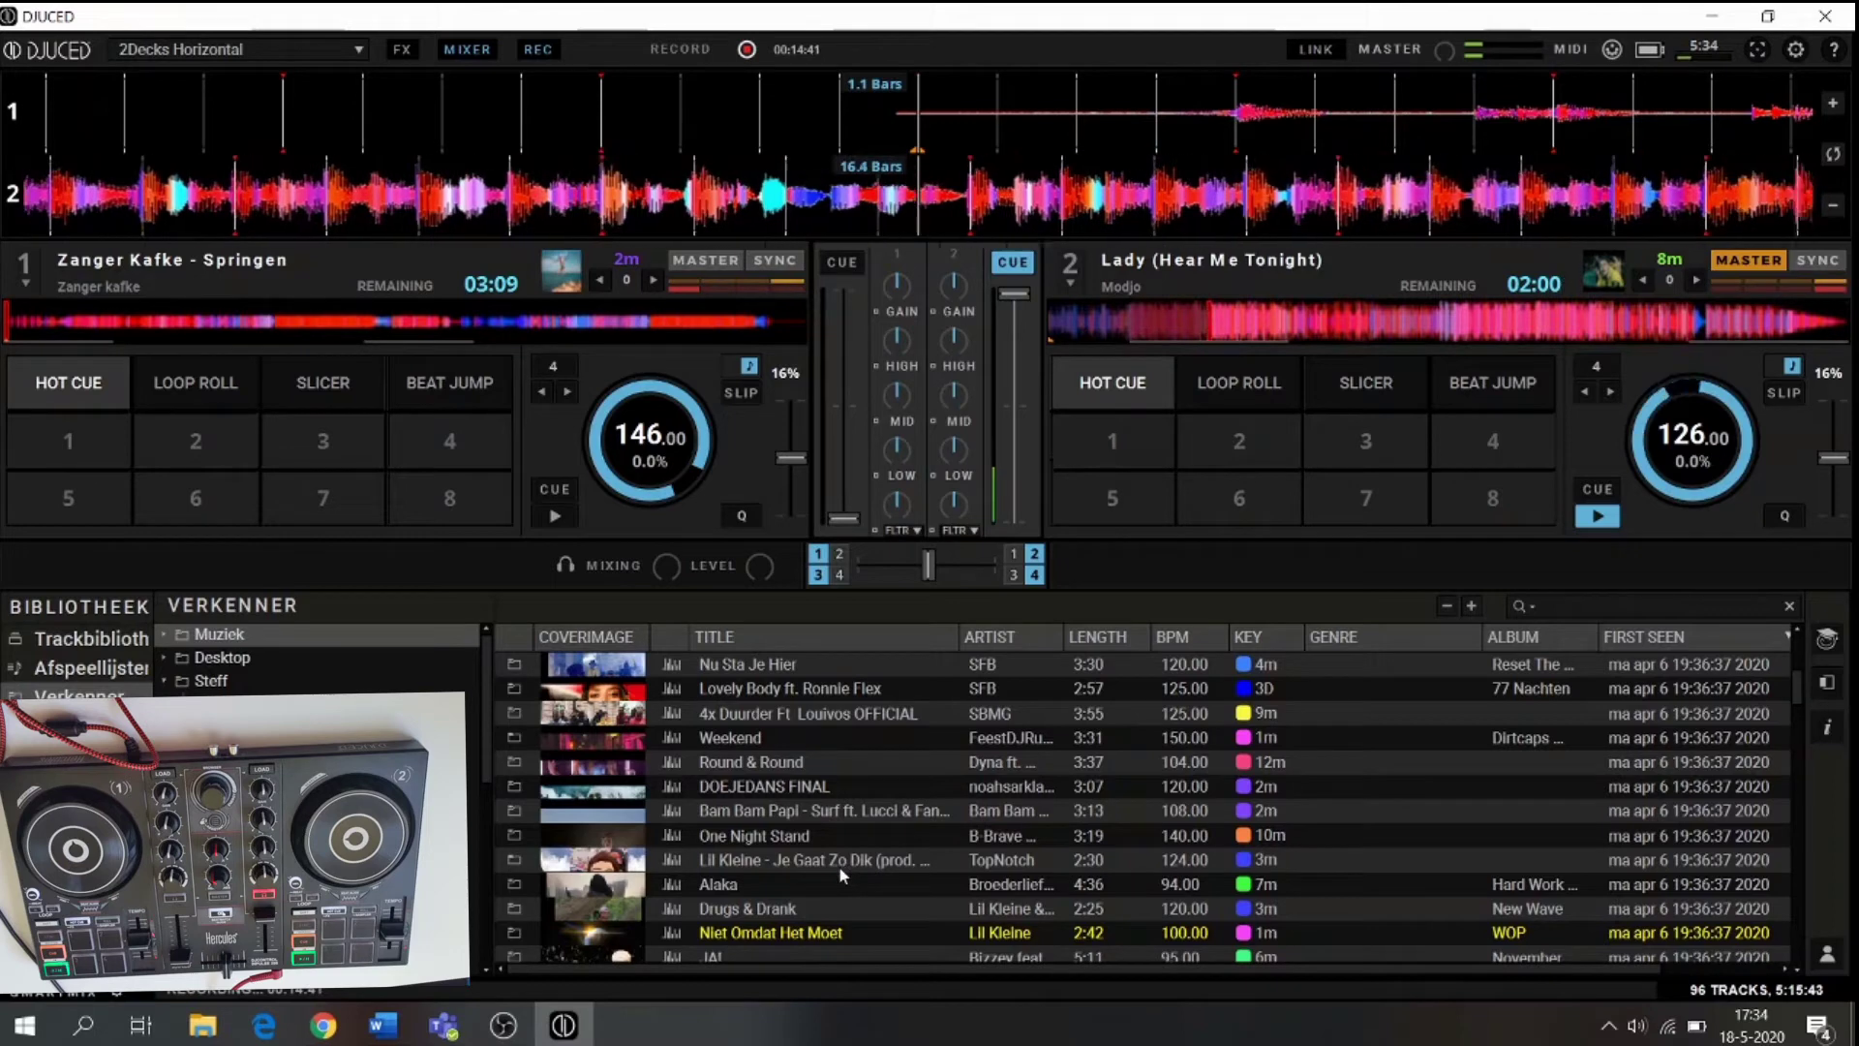
scroll(841, 875, "down", 8)
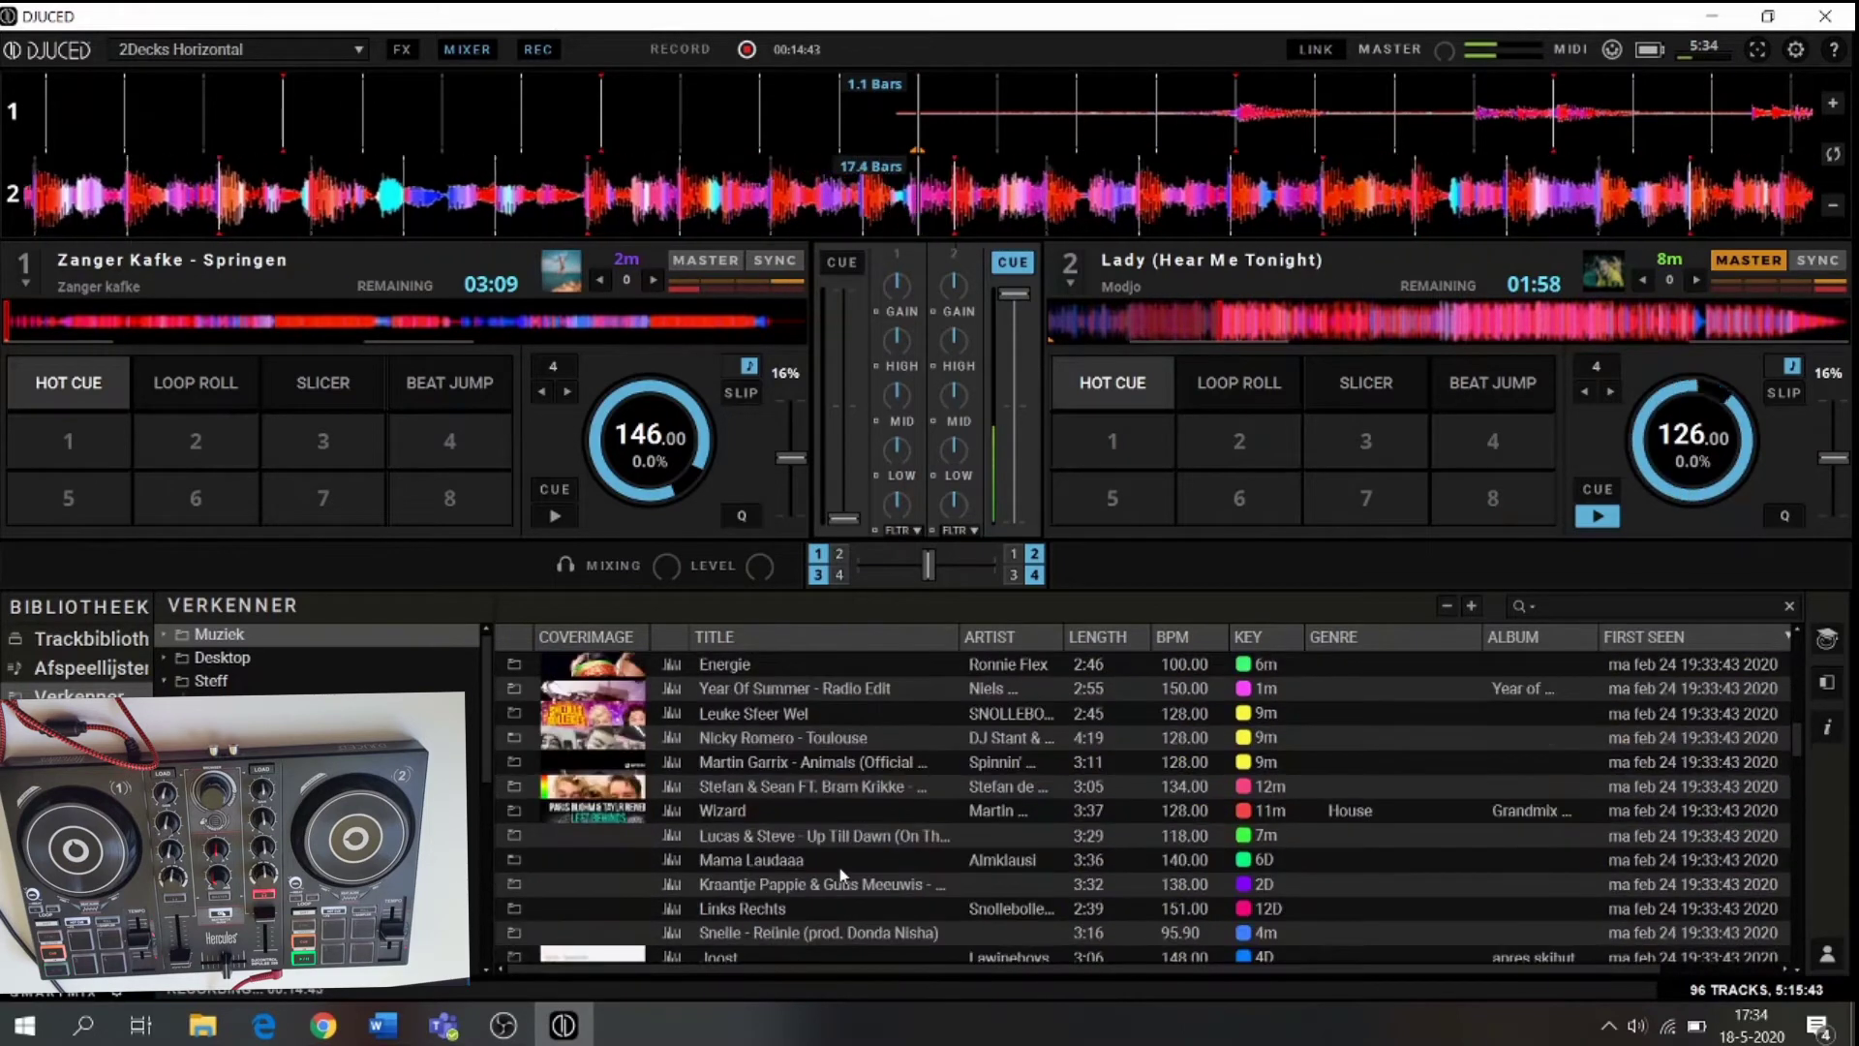
left_click(1186, 638)
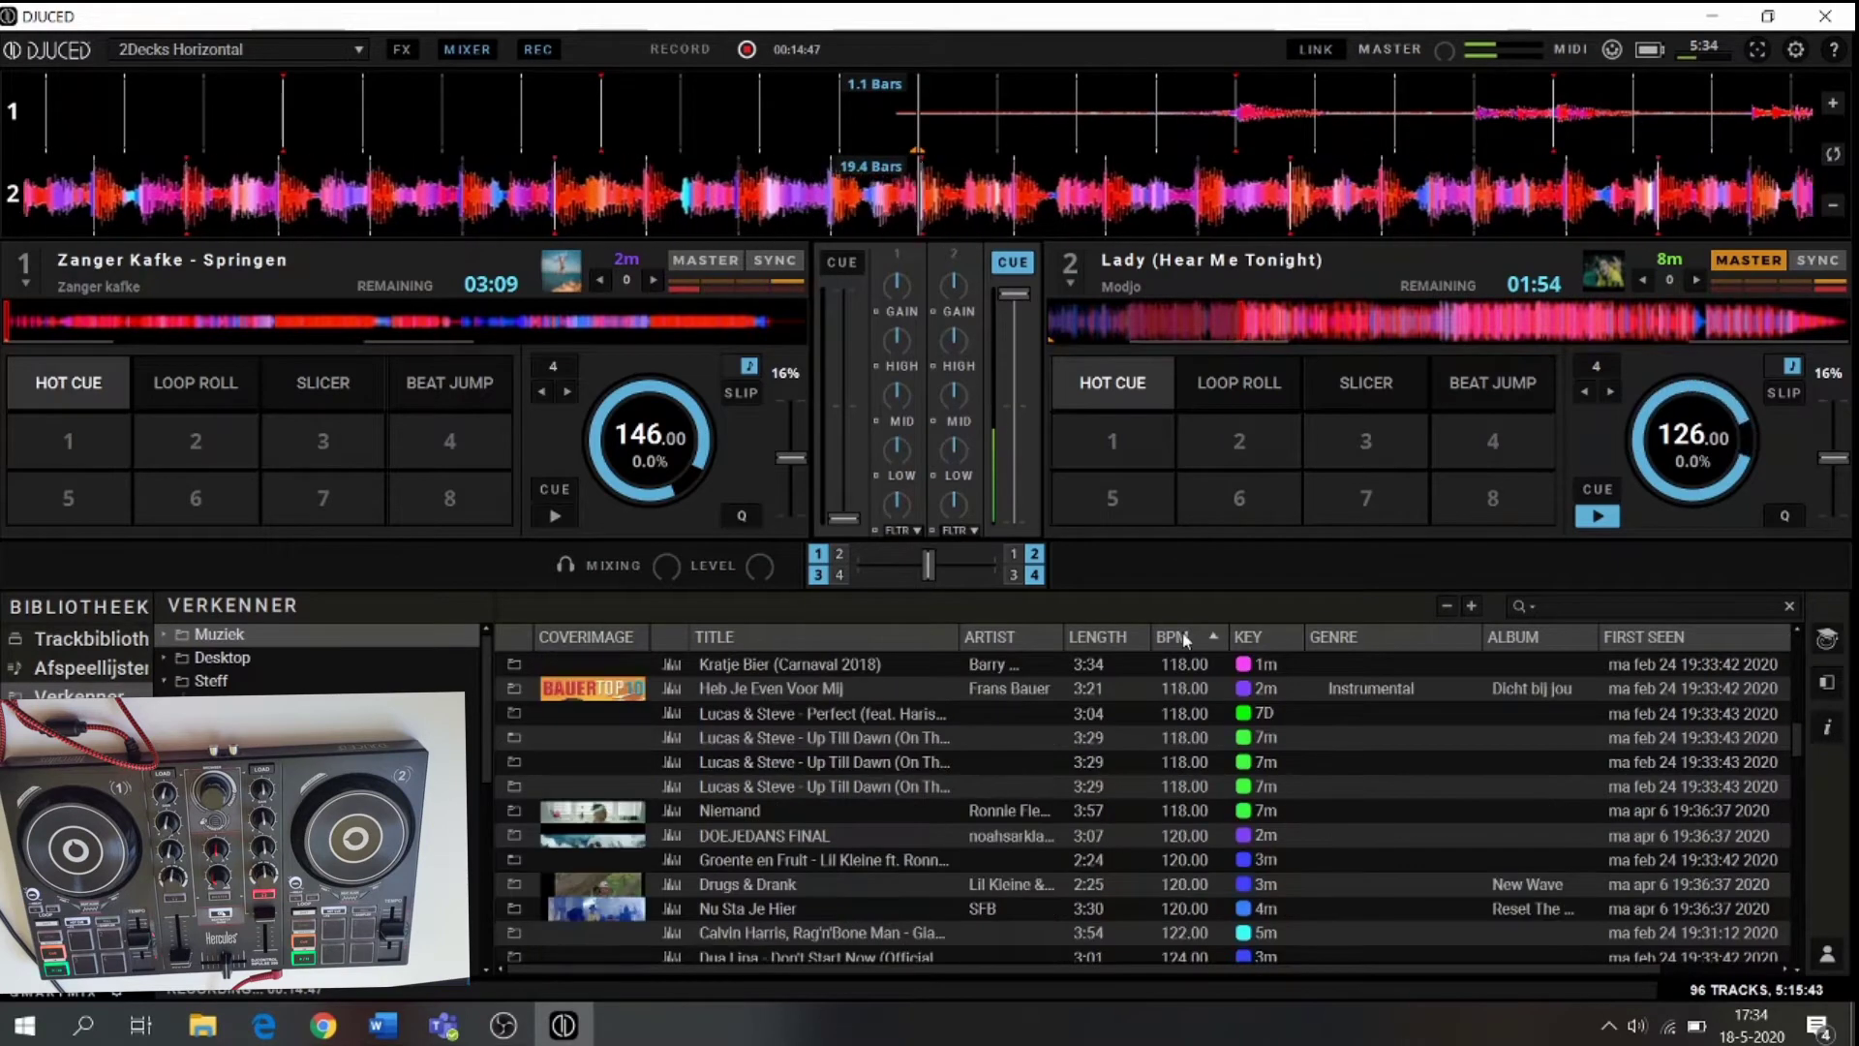
left_click(1186, 638)
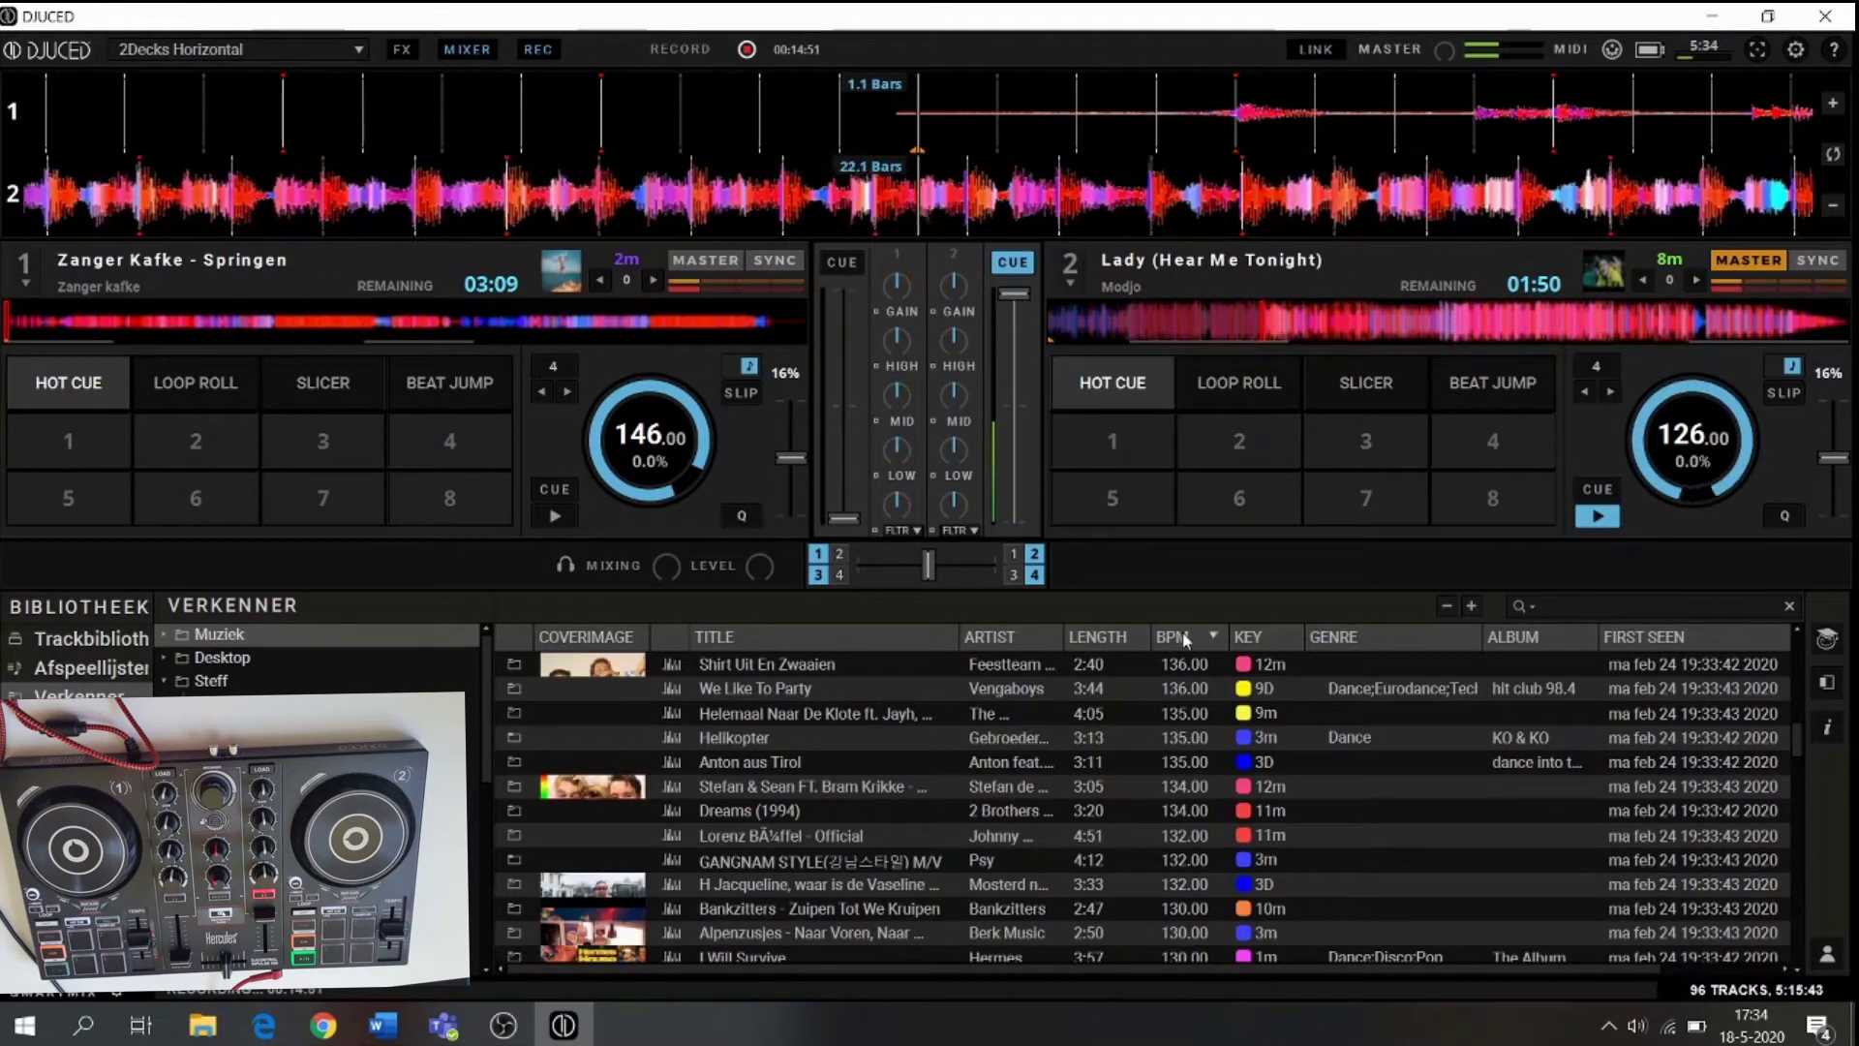
left_click(1186, 638)
left_click(1187, 638)
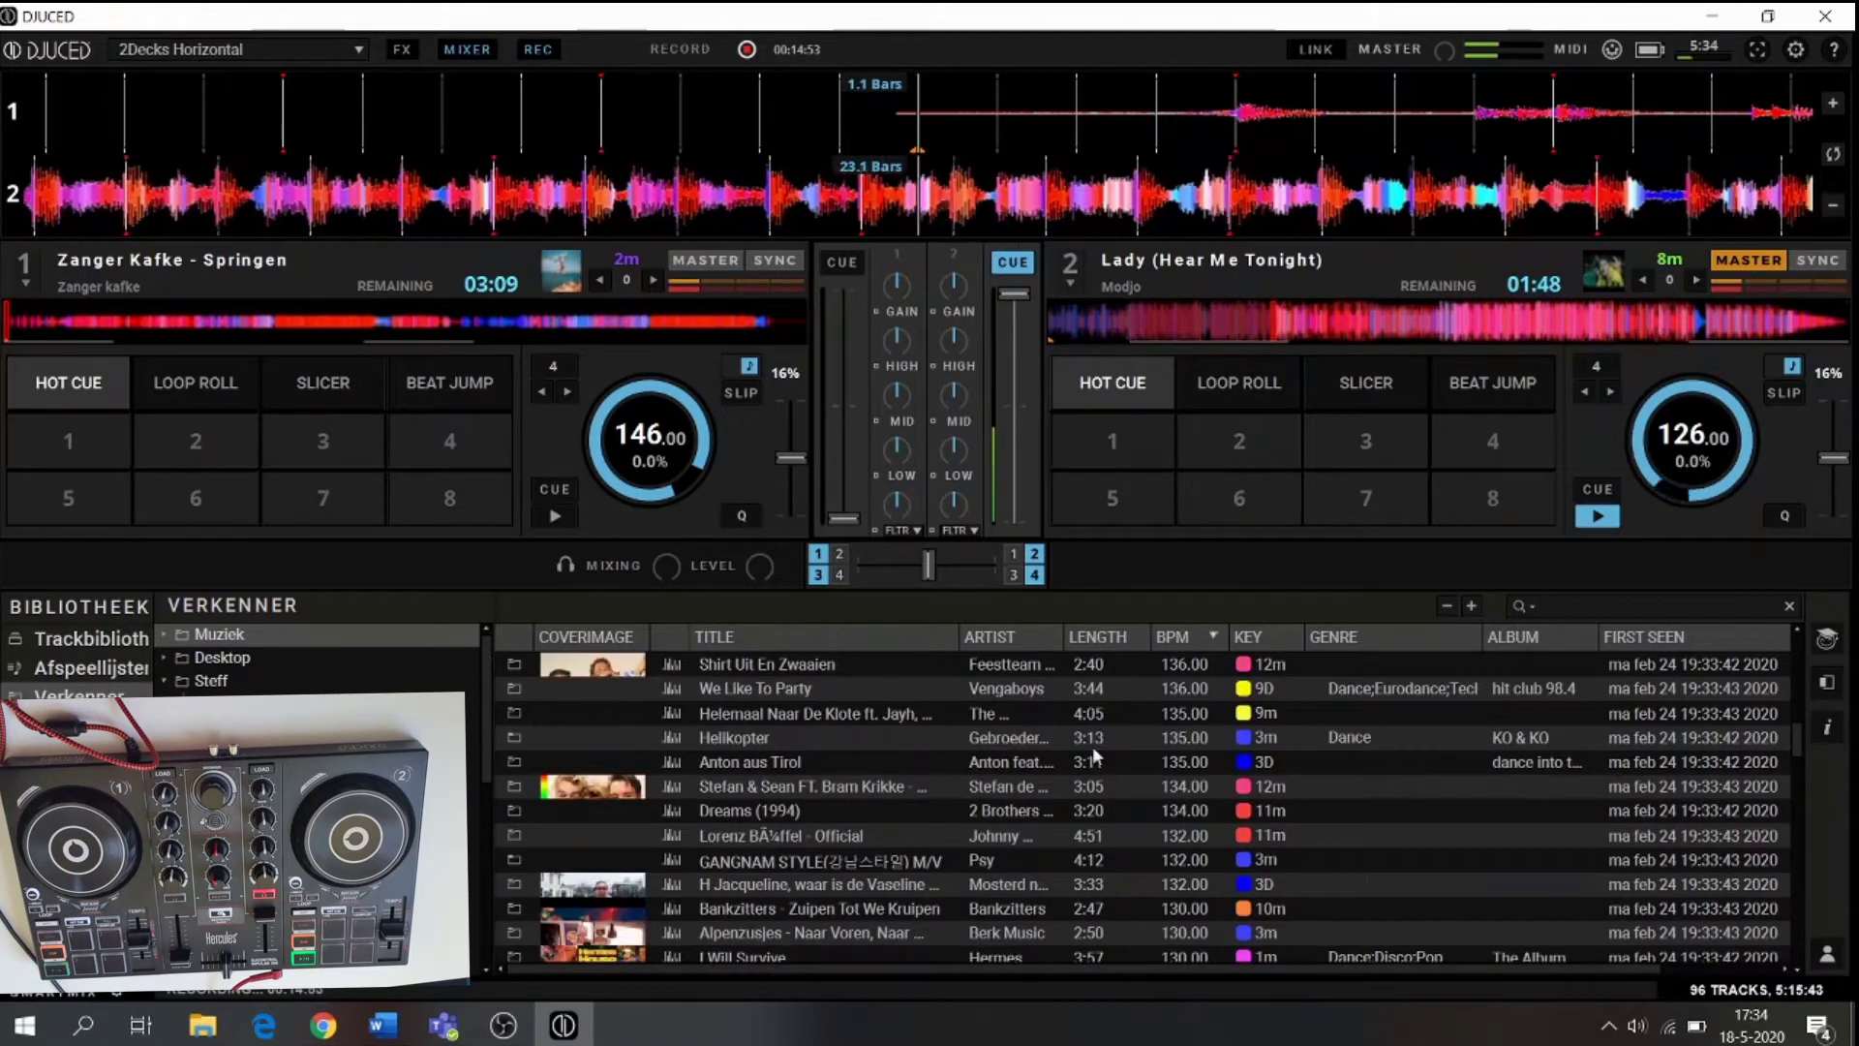
- Look through the BPM-sorted tracks from fastest to slowest and reverse the sort order to slowest first
scroll(1092, 754, "up", 5)
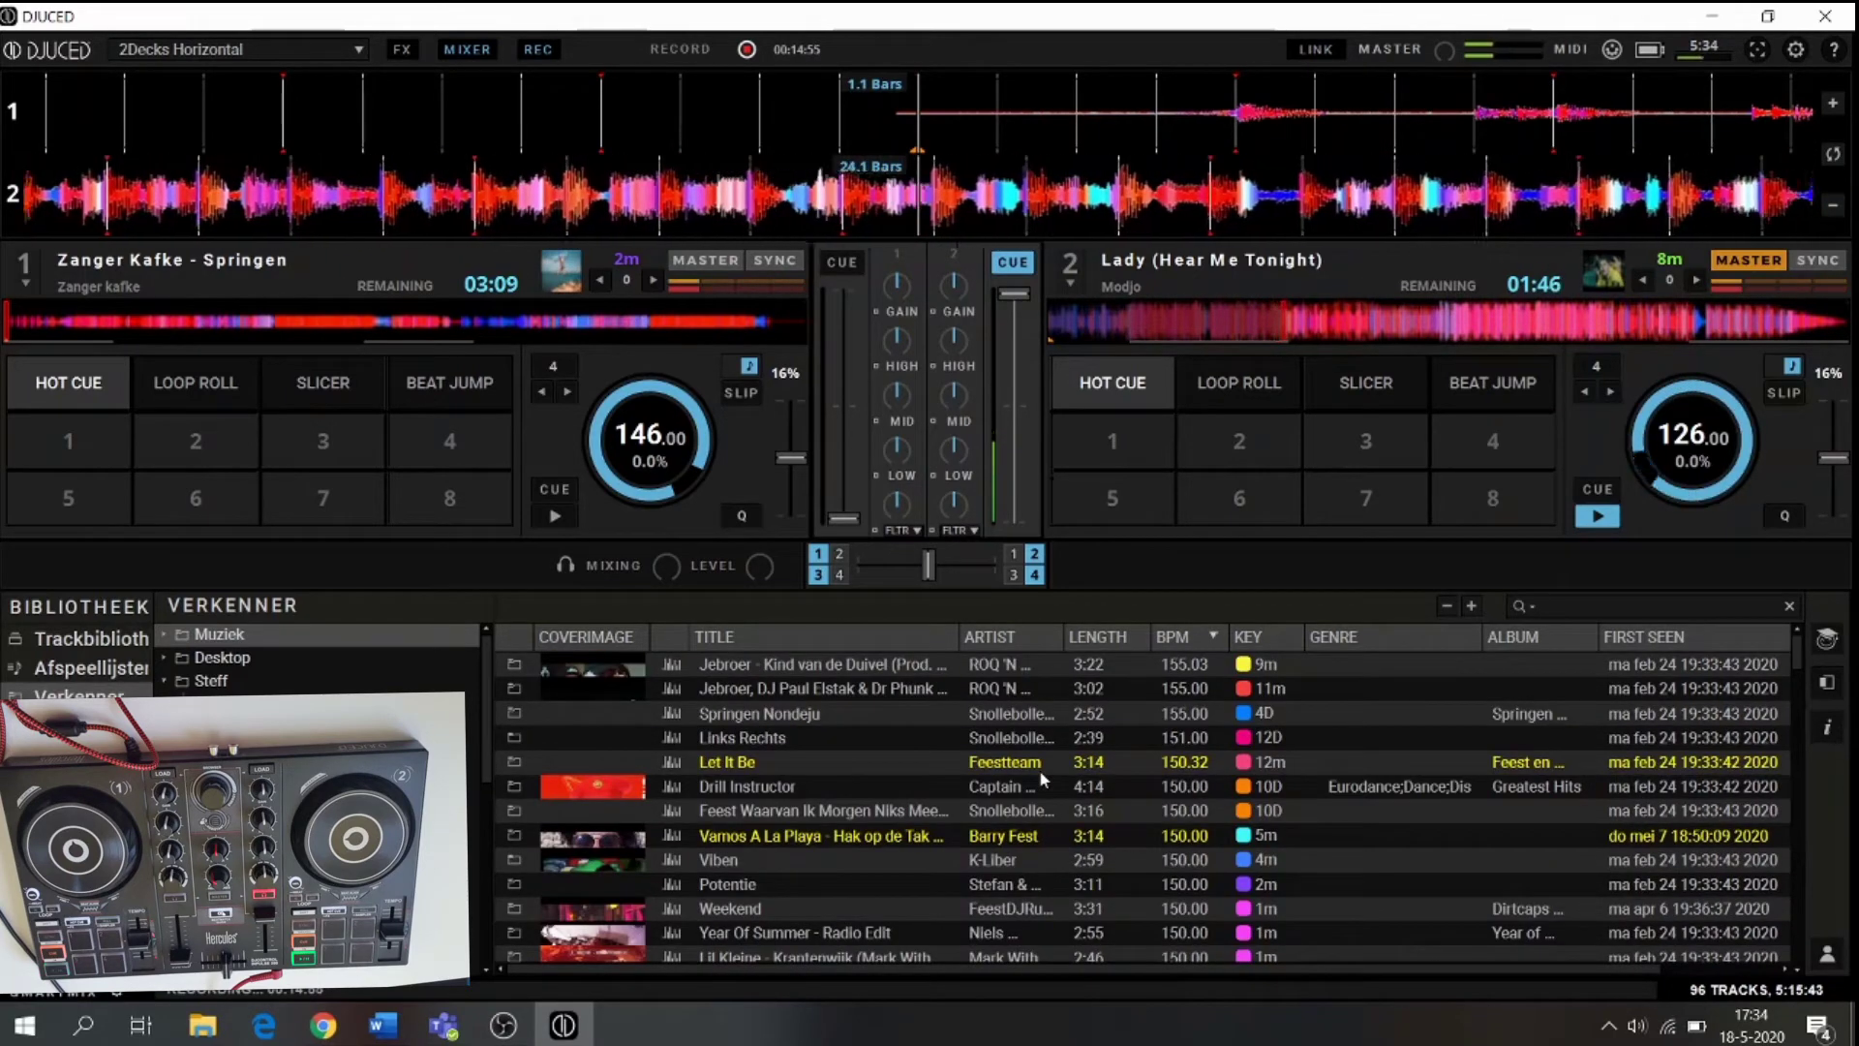
scroll(930, 736, "down", 10)
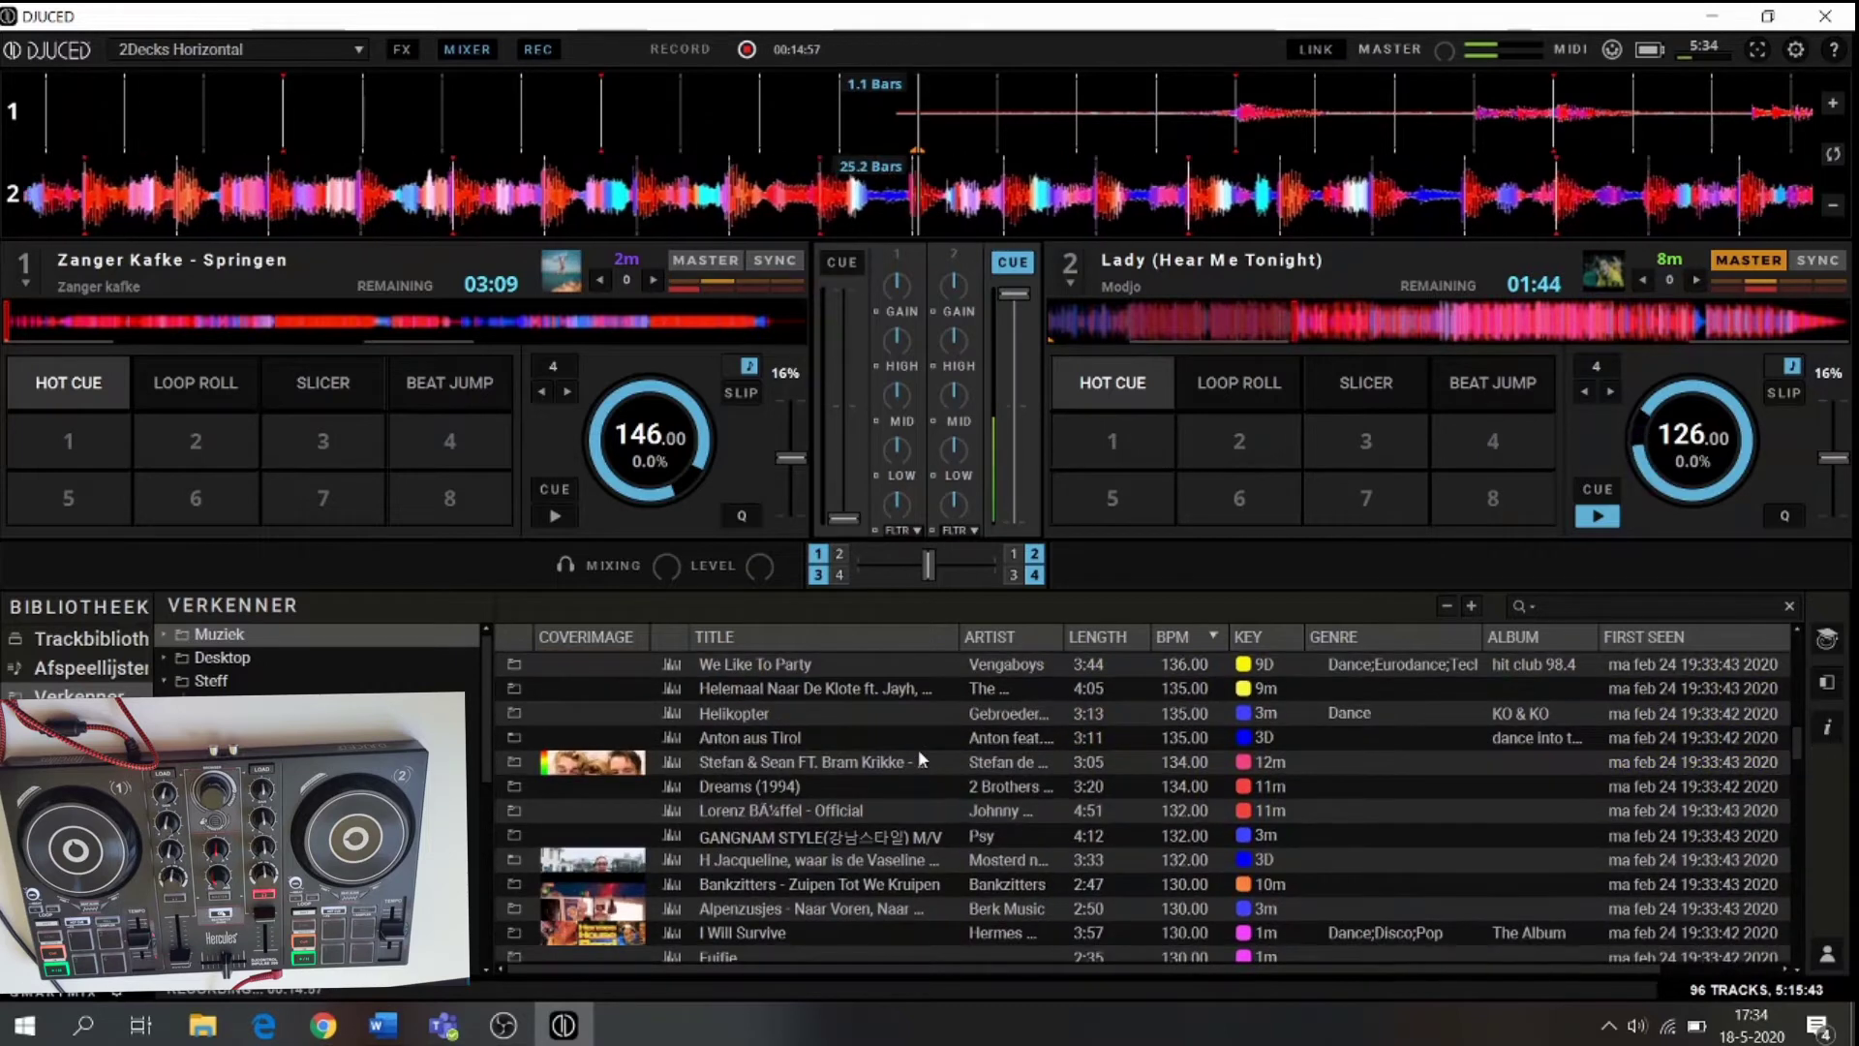
scroll(918, 747, "down", 10)
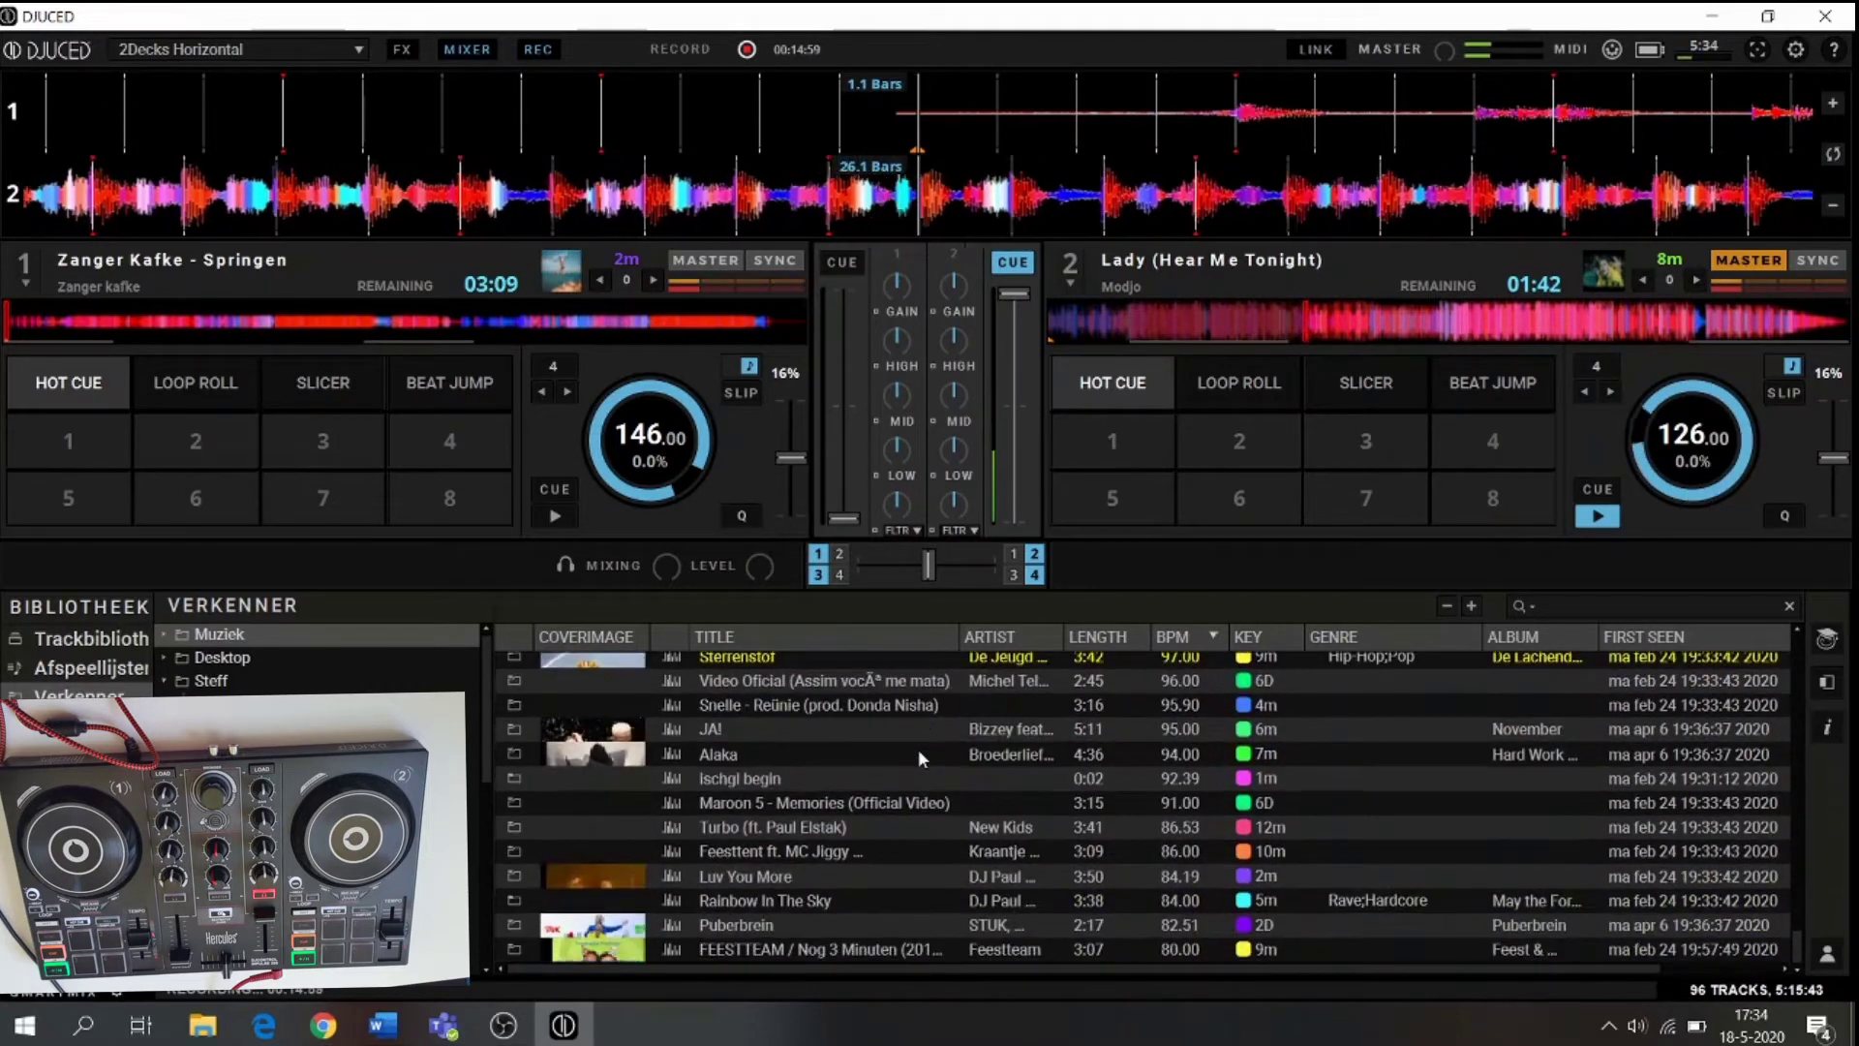
left_click(1181, 636)
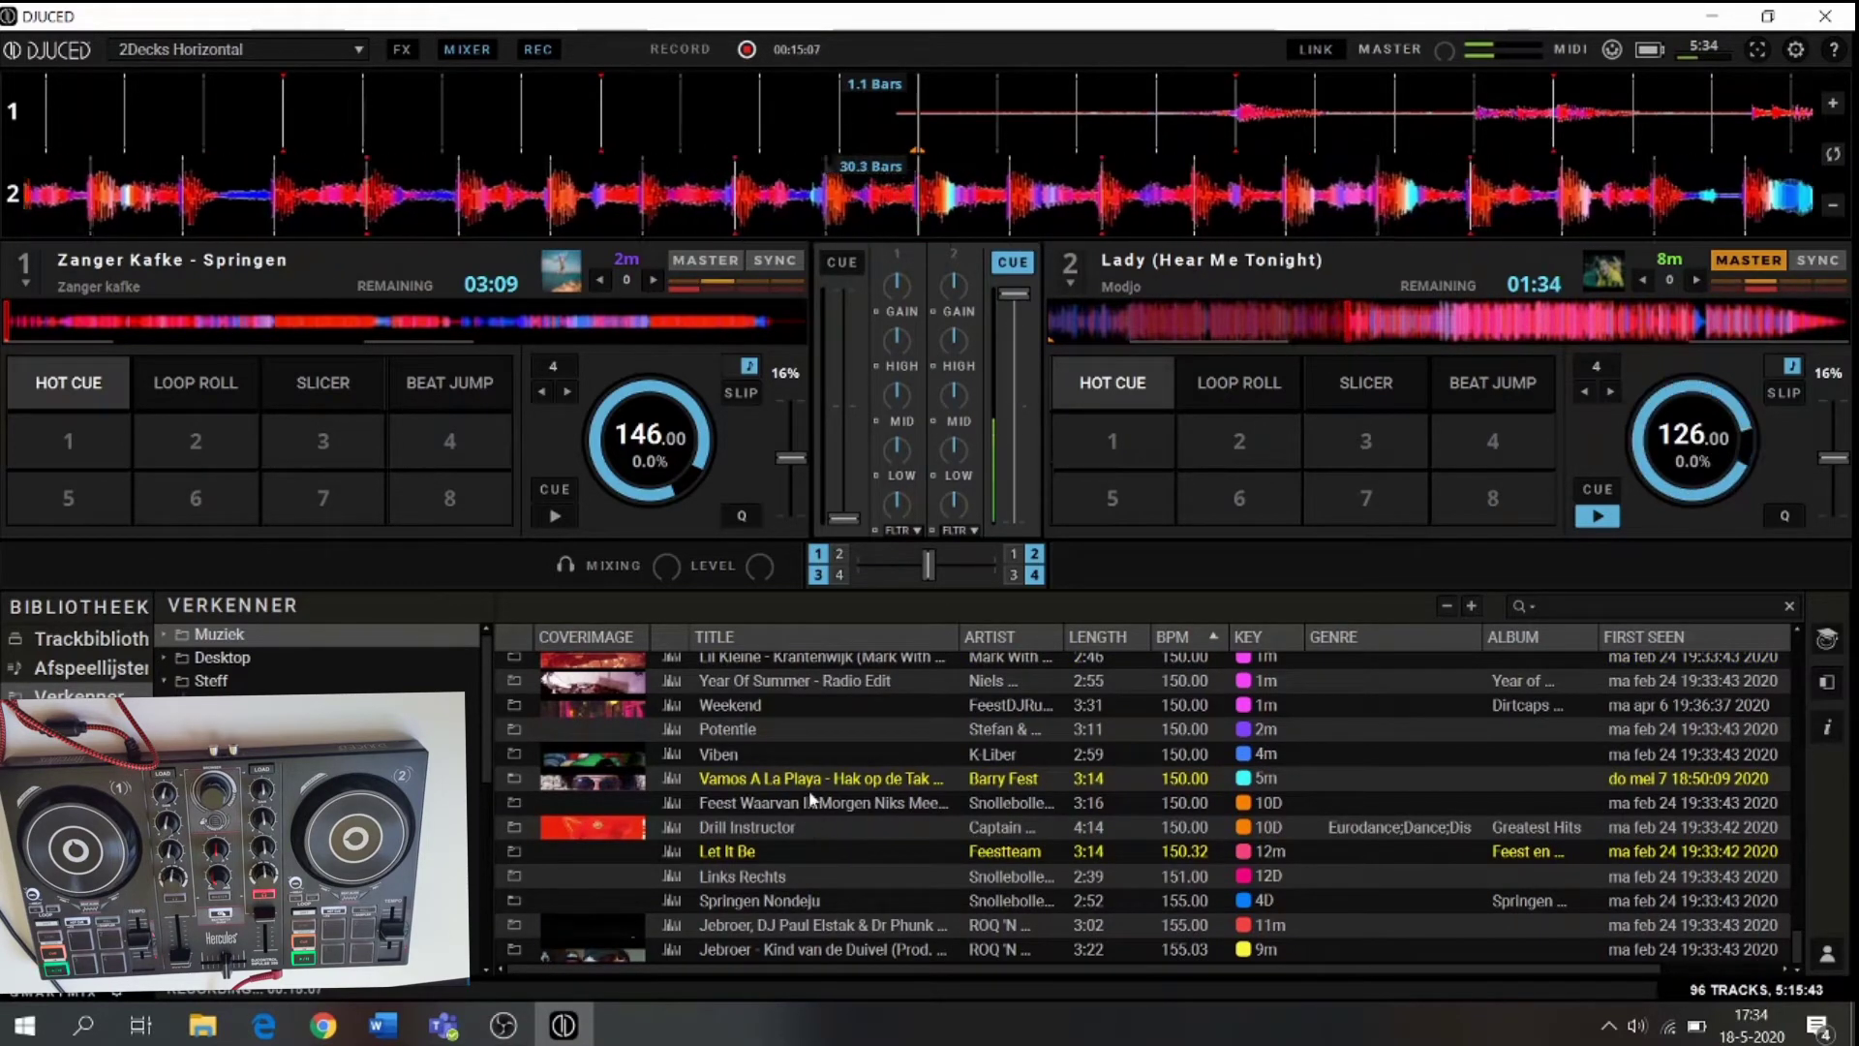
- Load Ik Moet Zuipen! from the tracks around 144 BPM onto deck 2
scroll(812, 798, "up", 3)
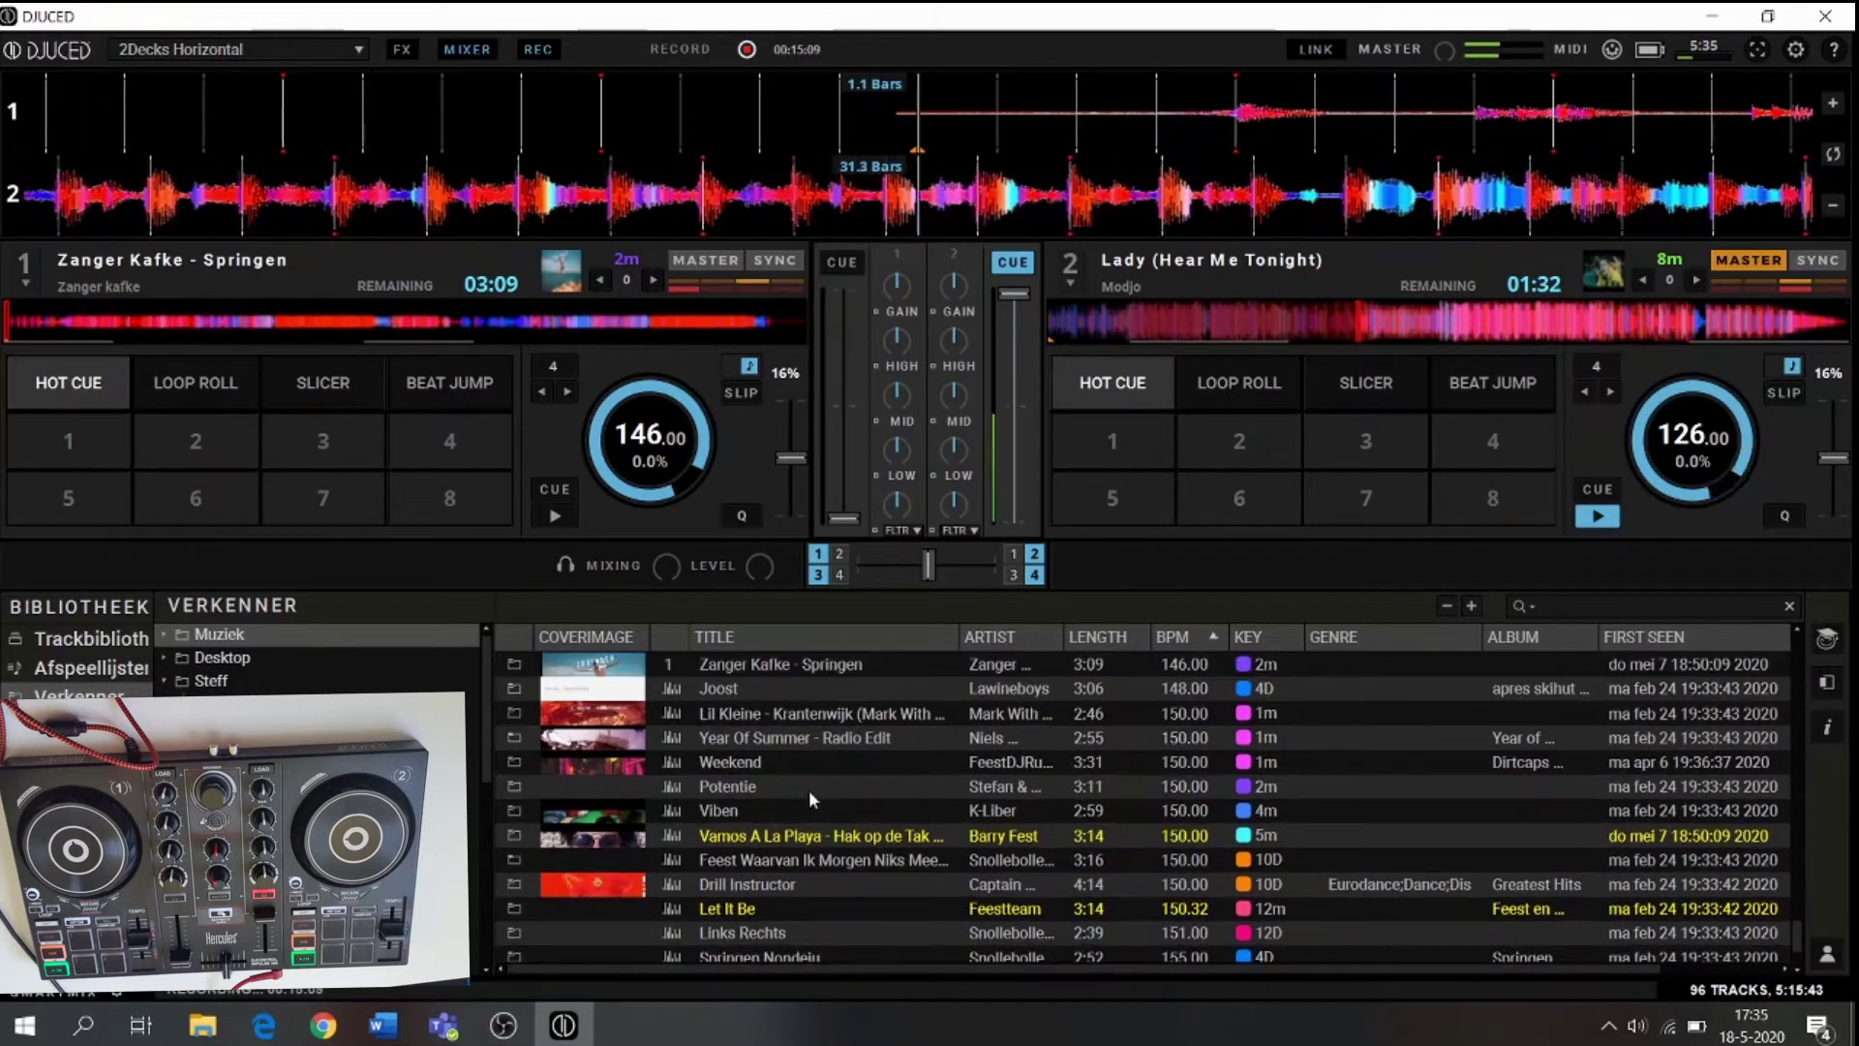
scroll(774, 736, "up", 3)
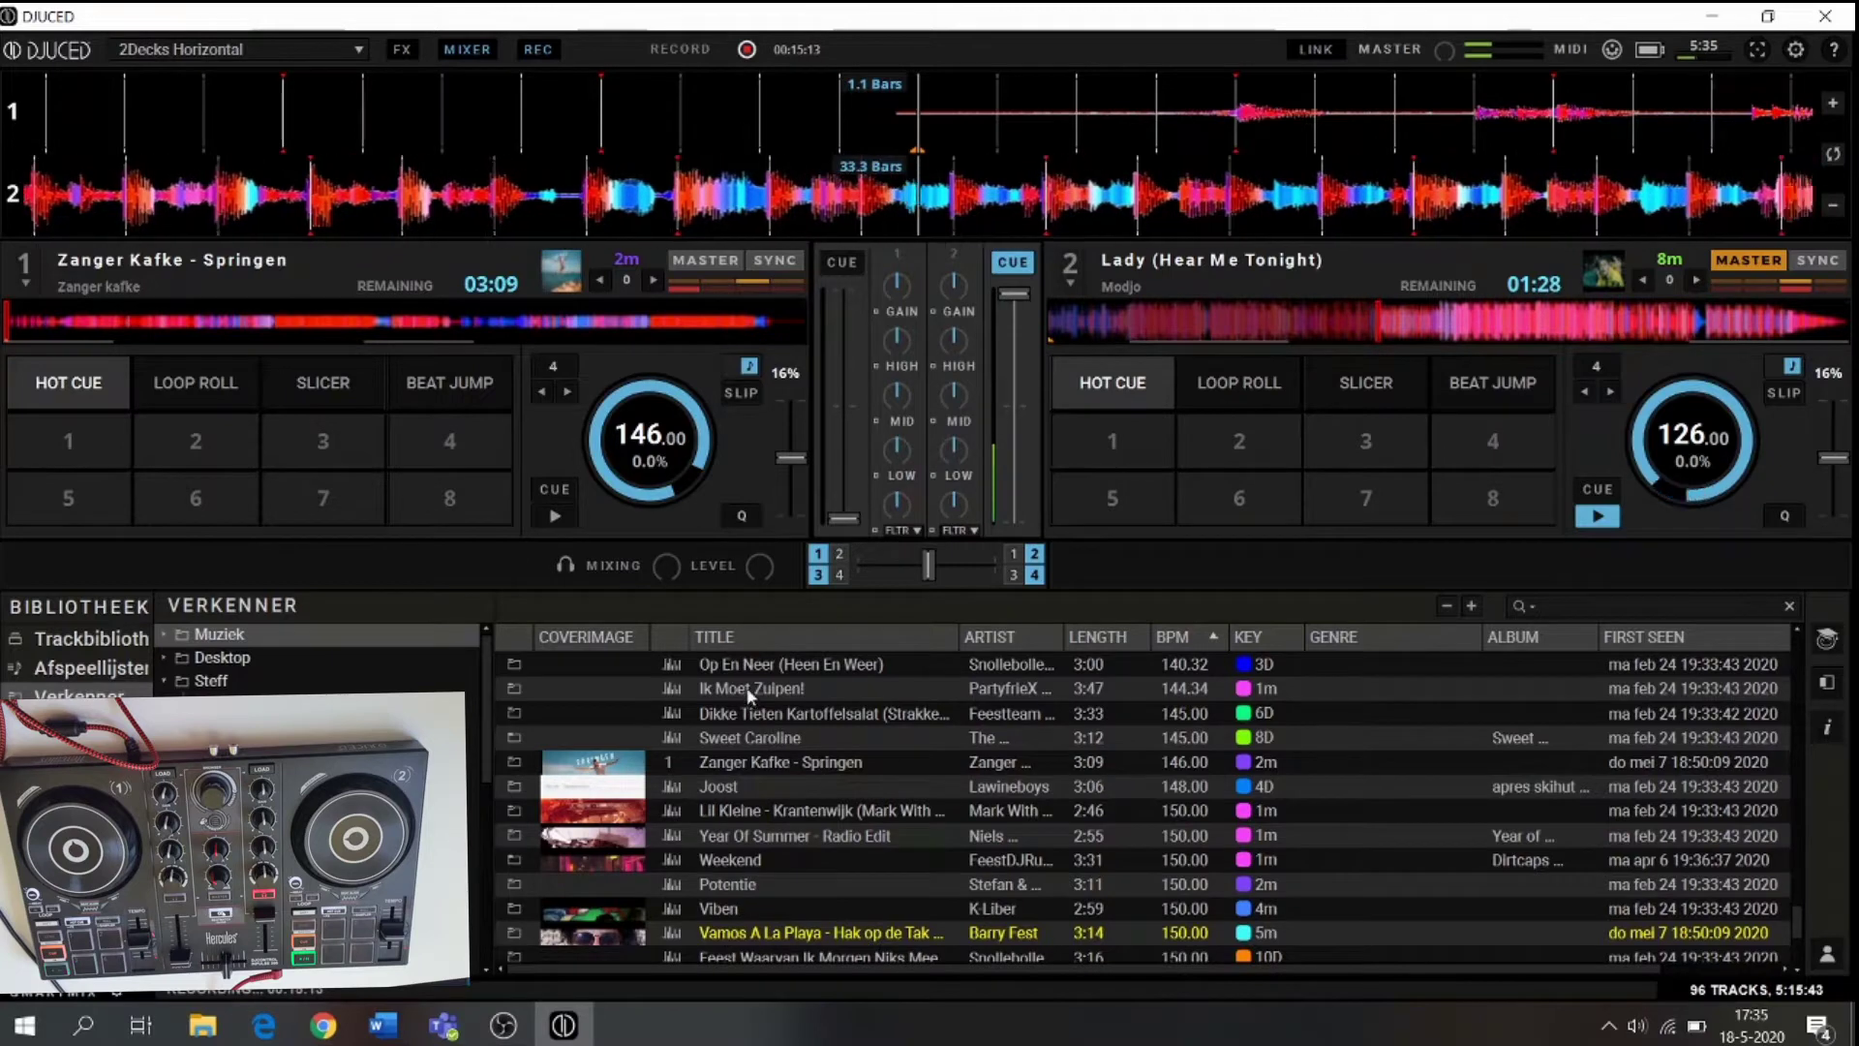
left_click(752, 690)
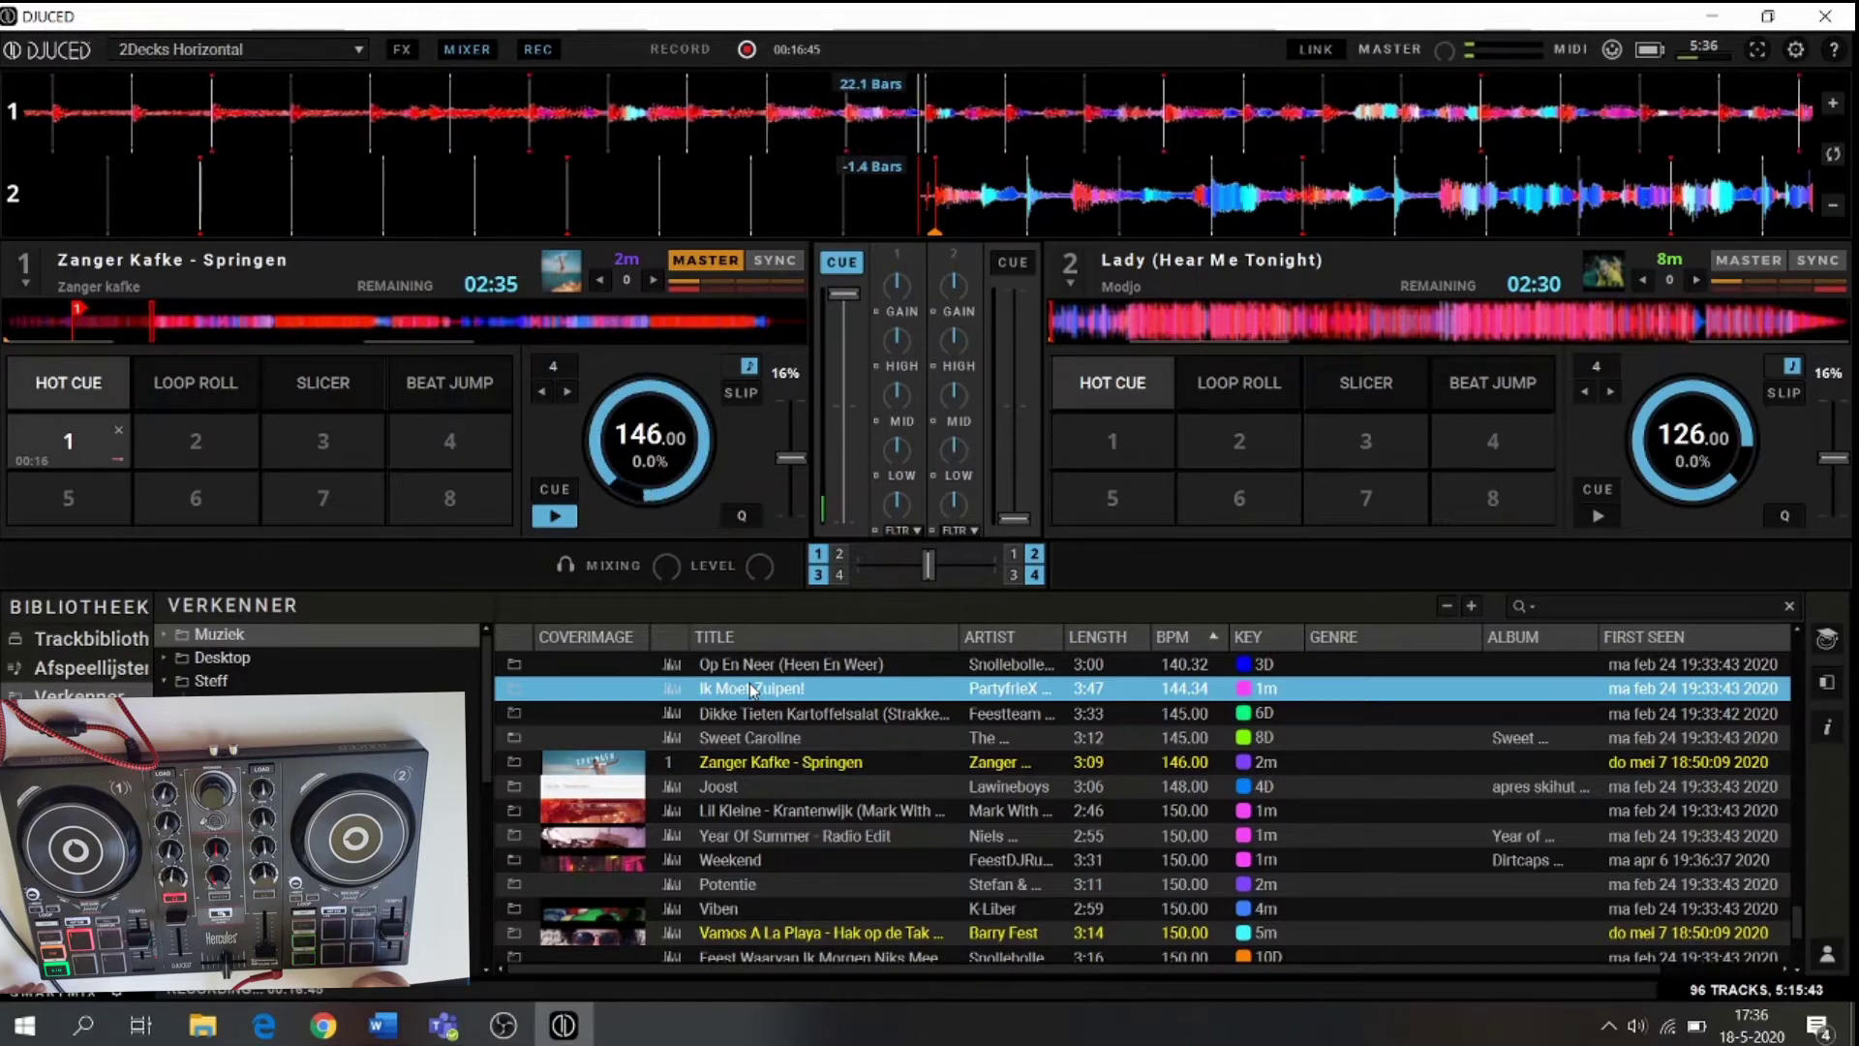
left_click_drag(752, 690, 1246, 306)
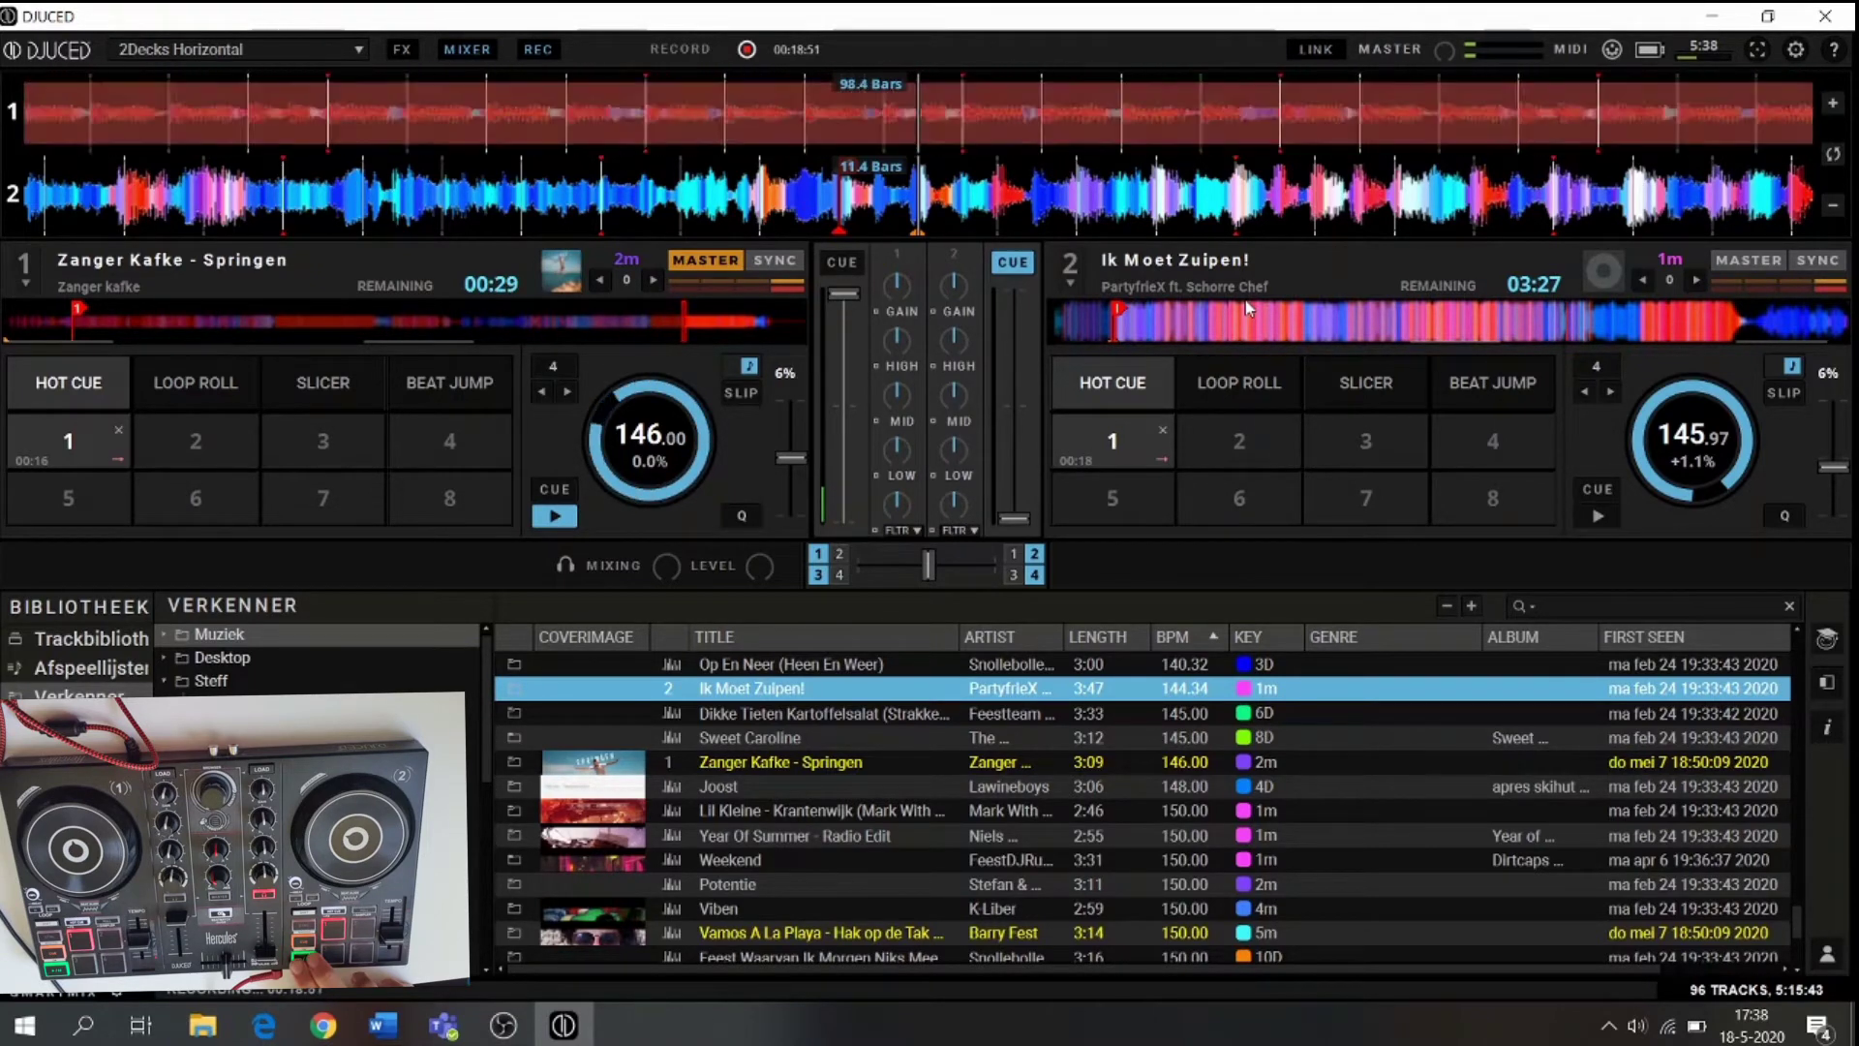
- Play Ik Moet Zuipen! on deck 2 and load Sweet Caroline by The Partyjocks onto deck 1
key("space")
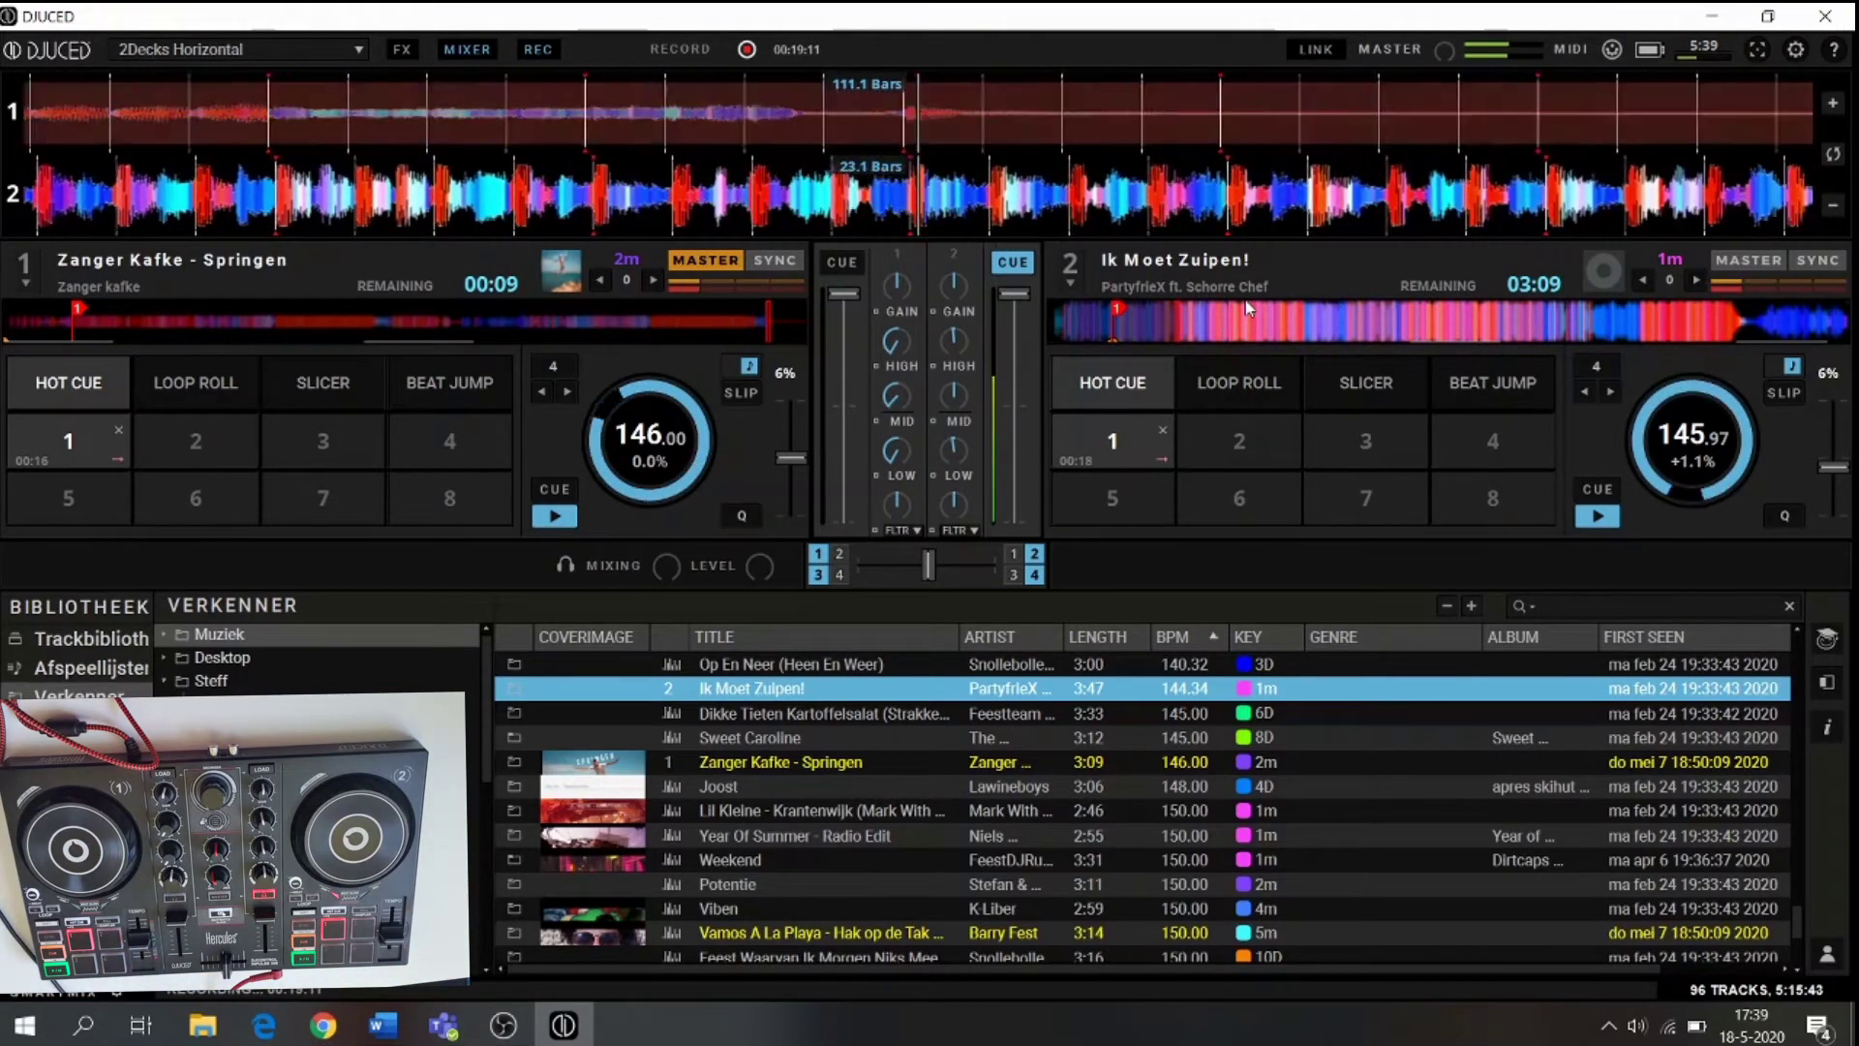
key("XF86AudioLowerVolume")
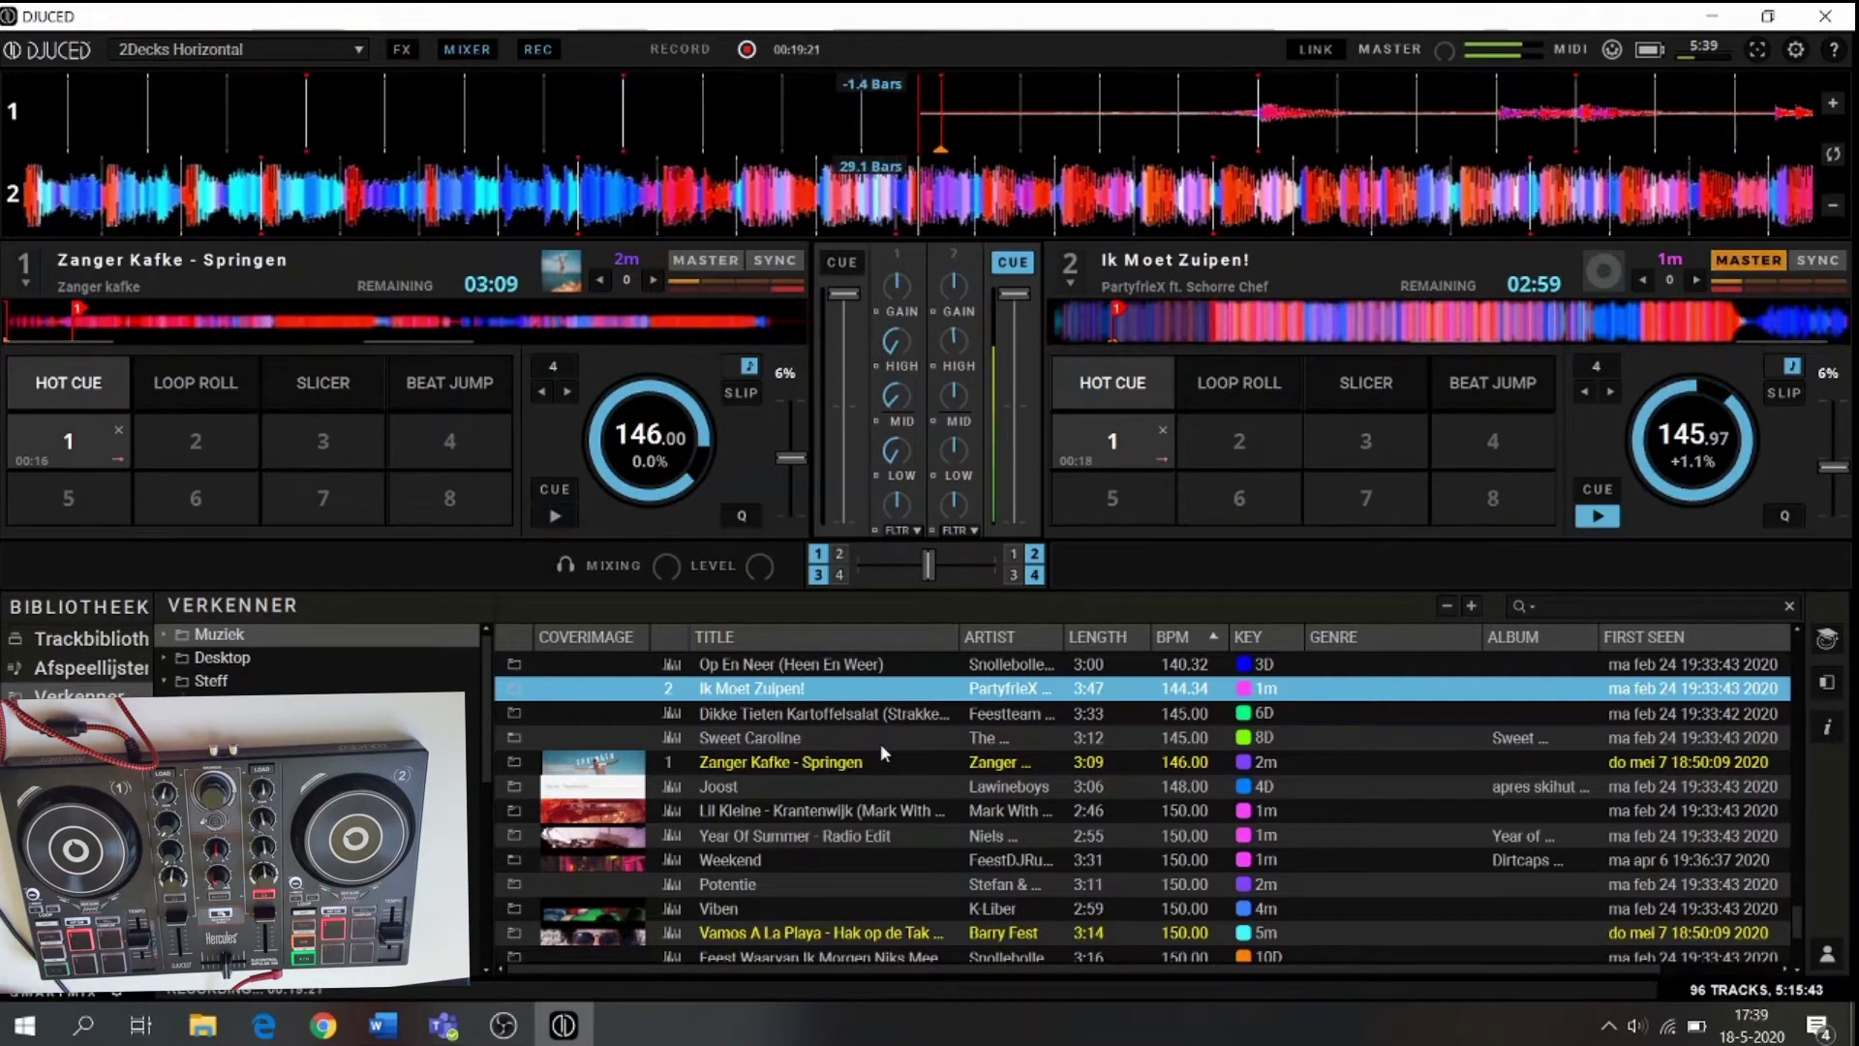
key("XF86AudioLowerVolume")
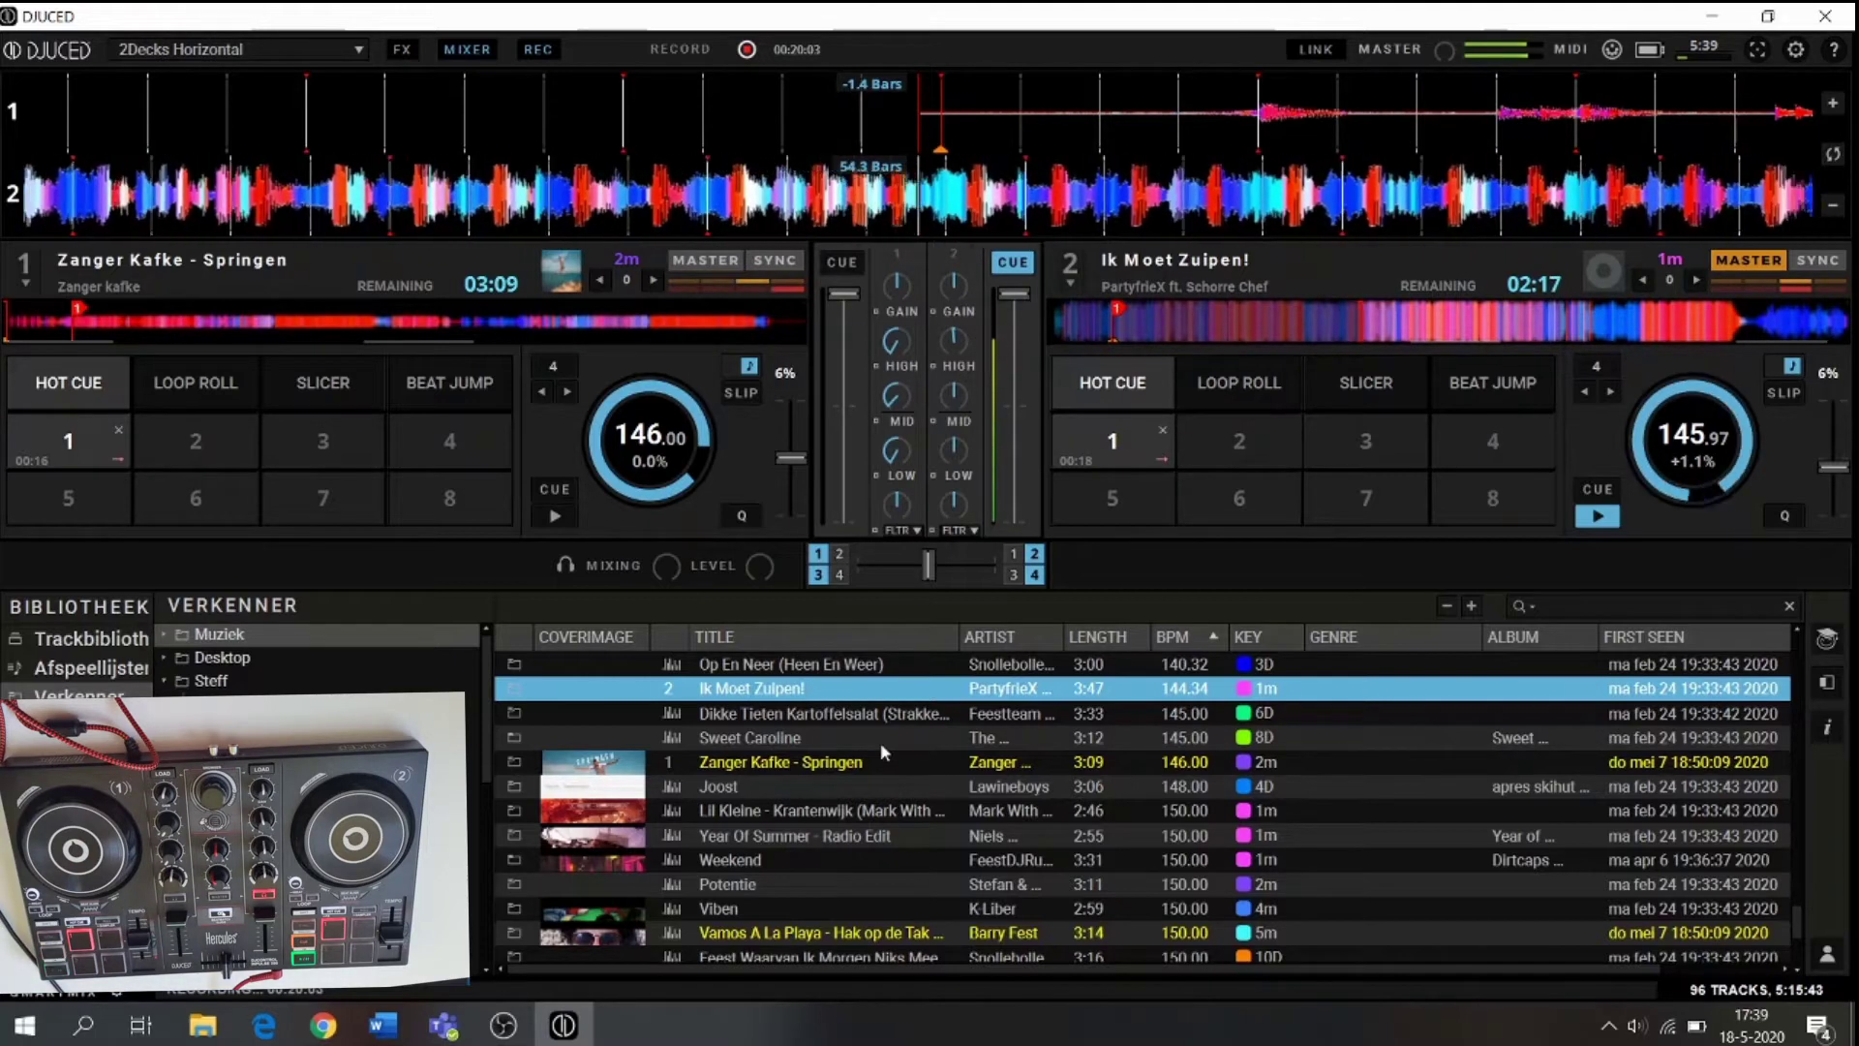
left_click_drag(843, 738, 457, 350)
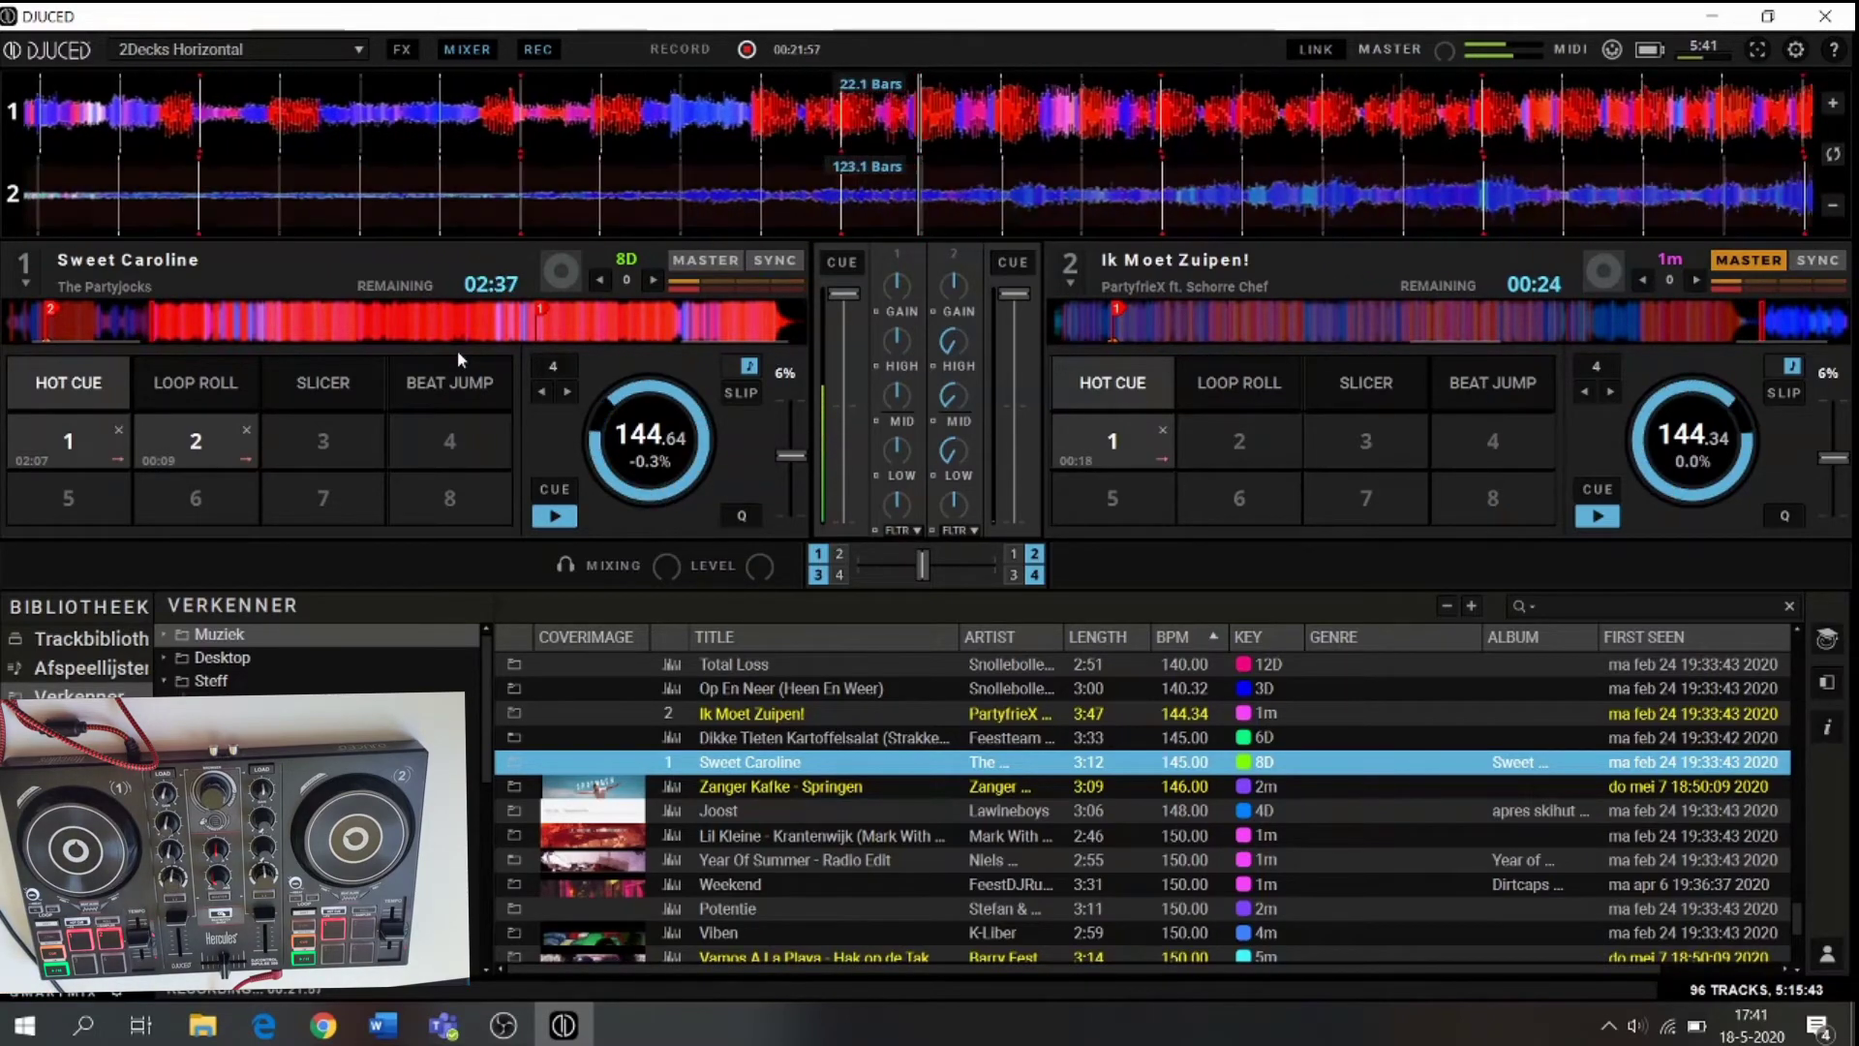
- Stop Ik Moet Zuipen! on deck 2 to complete the transition to Sweet Caroline on deck 1
key("XF86AudioLowerVolume")
key("XF86AudioRaiseVolume")
key("XF86AudioRaiseVolume")
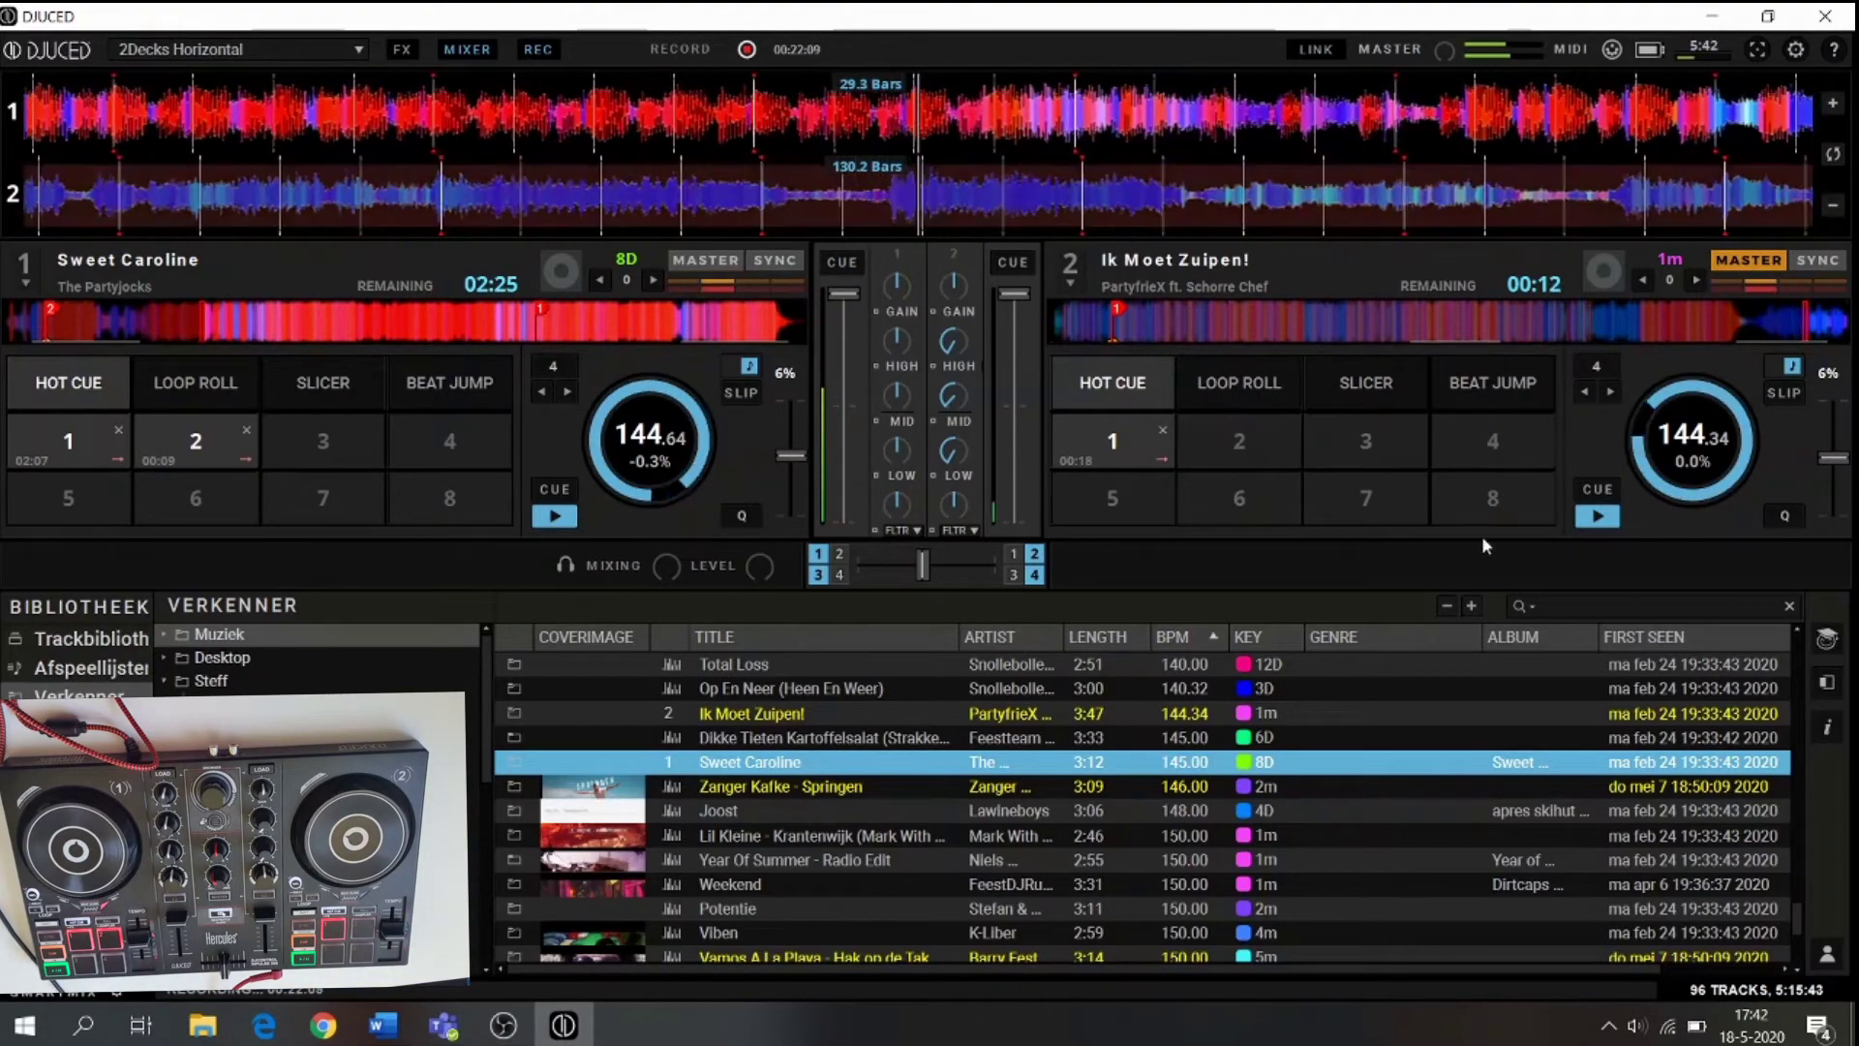
left_click(1598, 519)
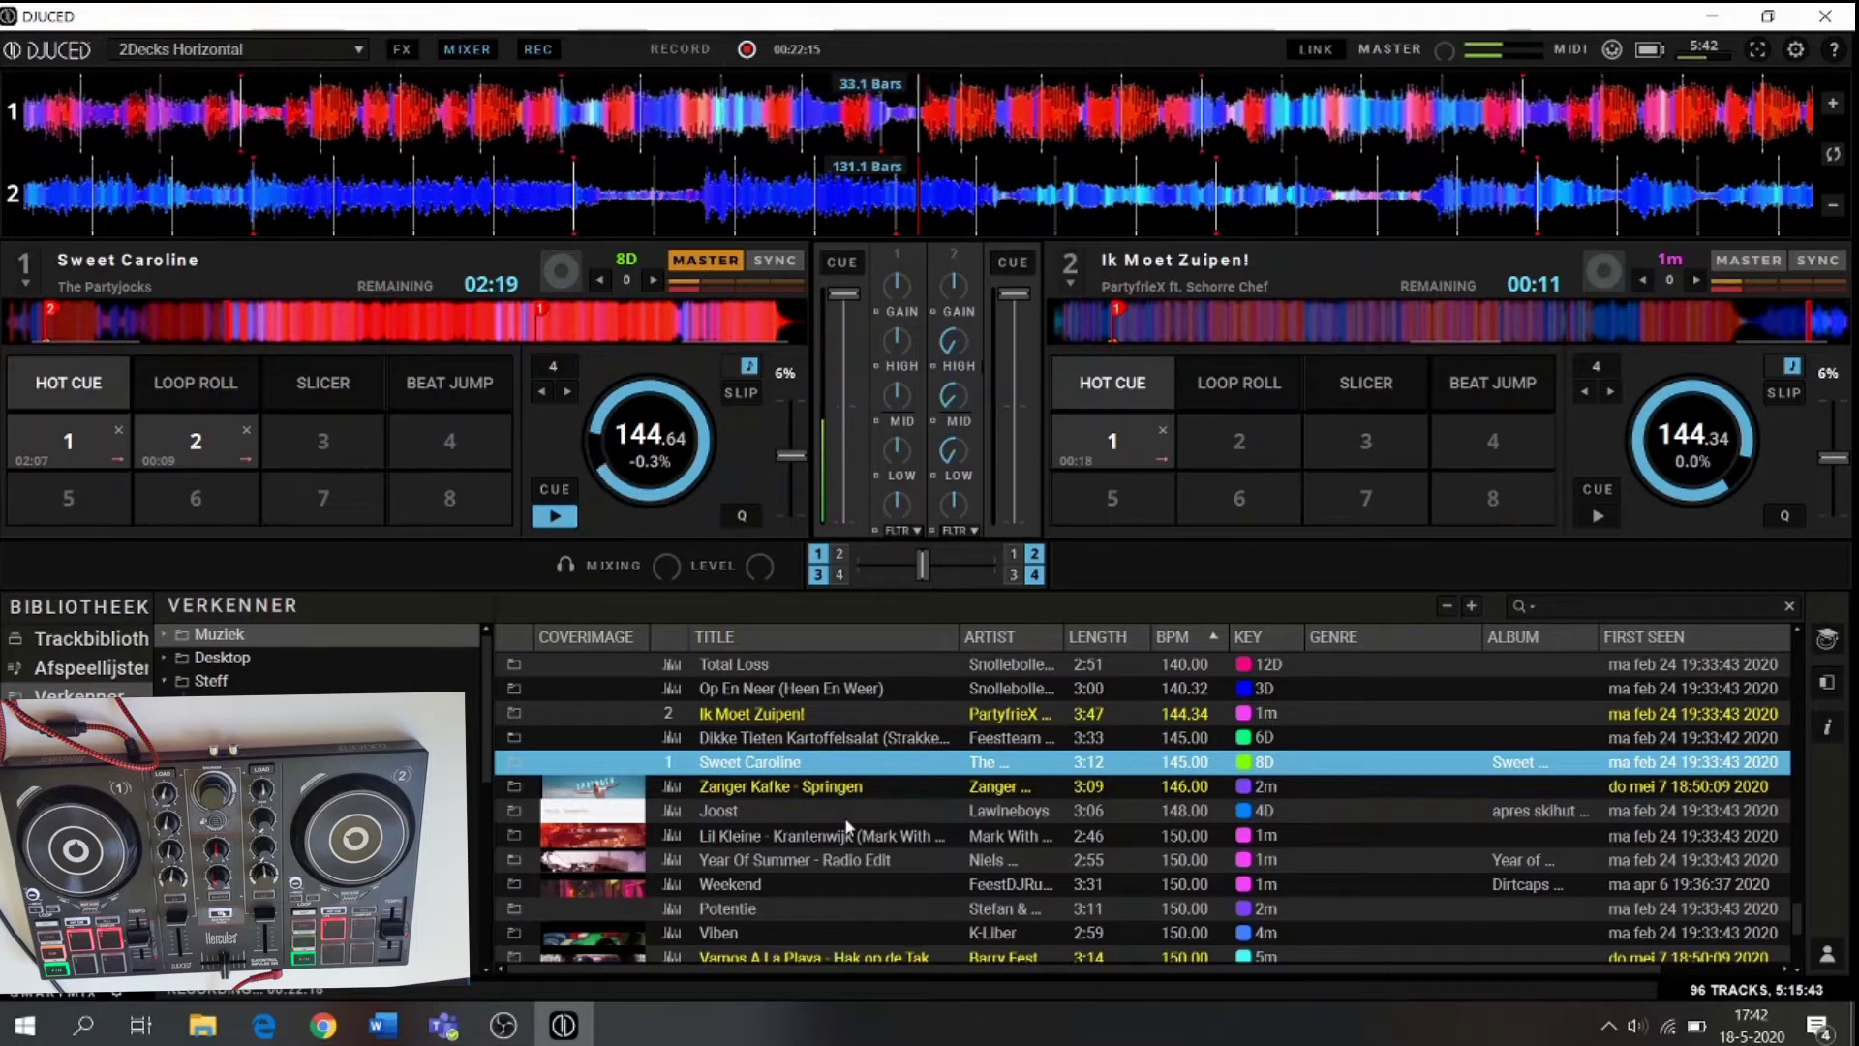
- Load Lil Kleine - Je Gaat Zo Dik onto deck 2 and Lovely Body ft. Ronnie Flex onto deck 1
scroll(846, 825, "up", 7)
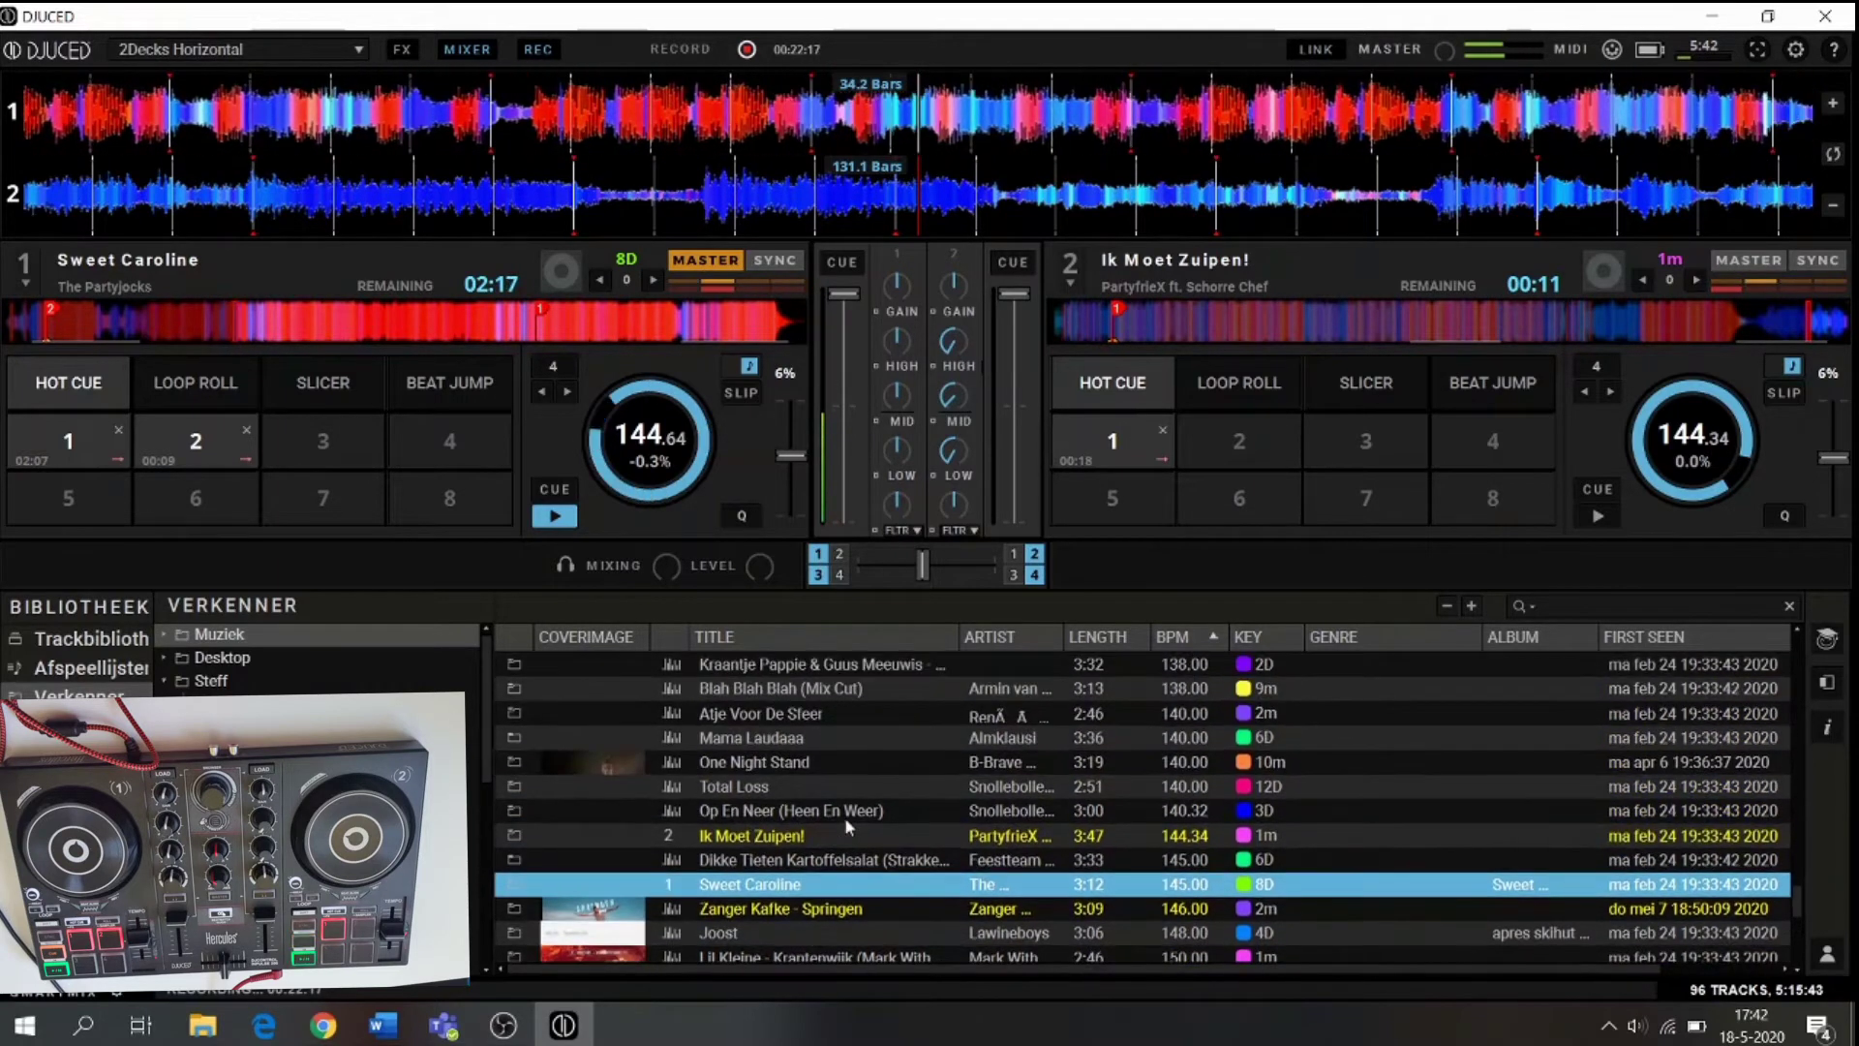
scroll(846, 824, "up", 5)
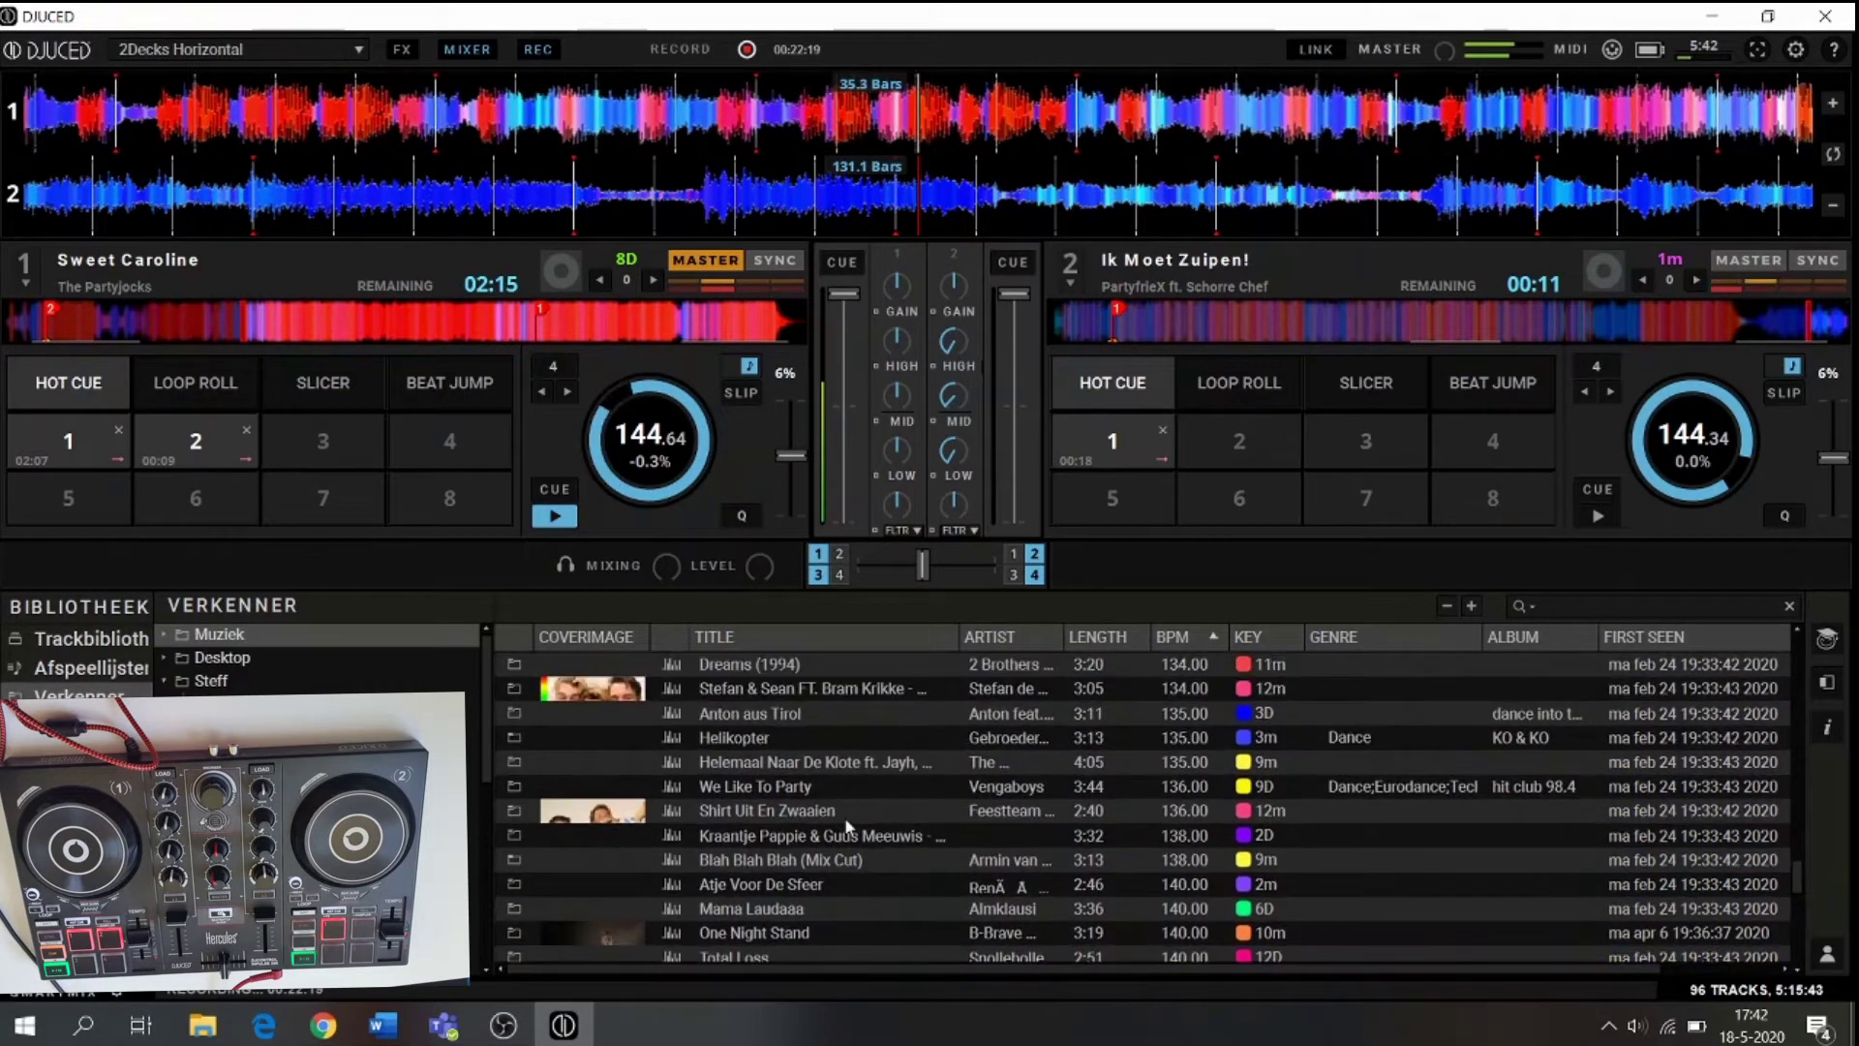
scroll(845, 825, "up", 6)
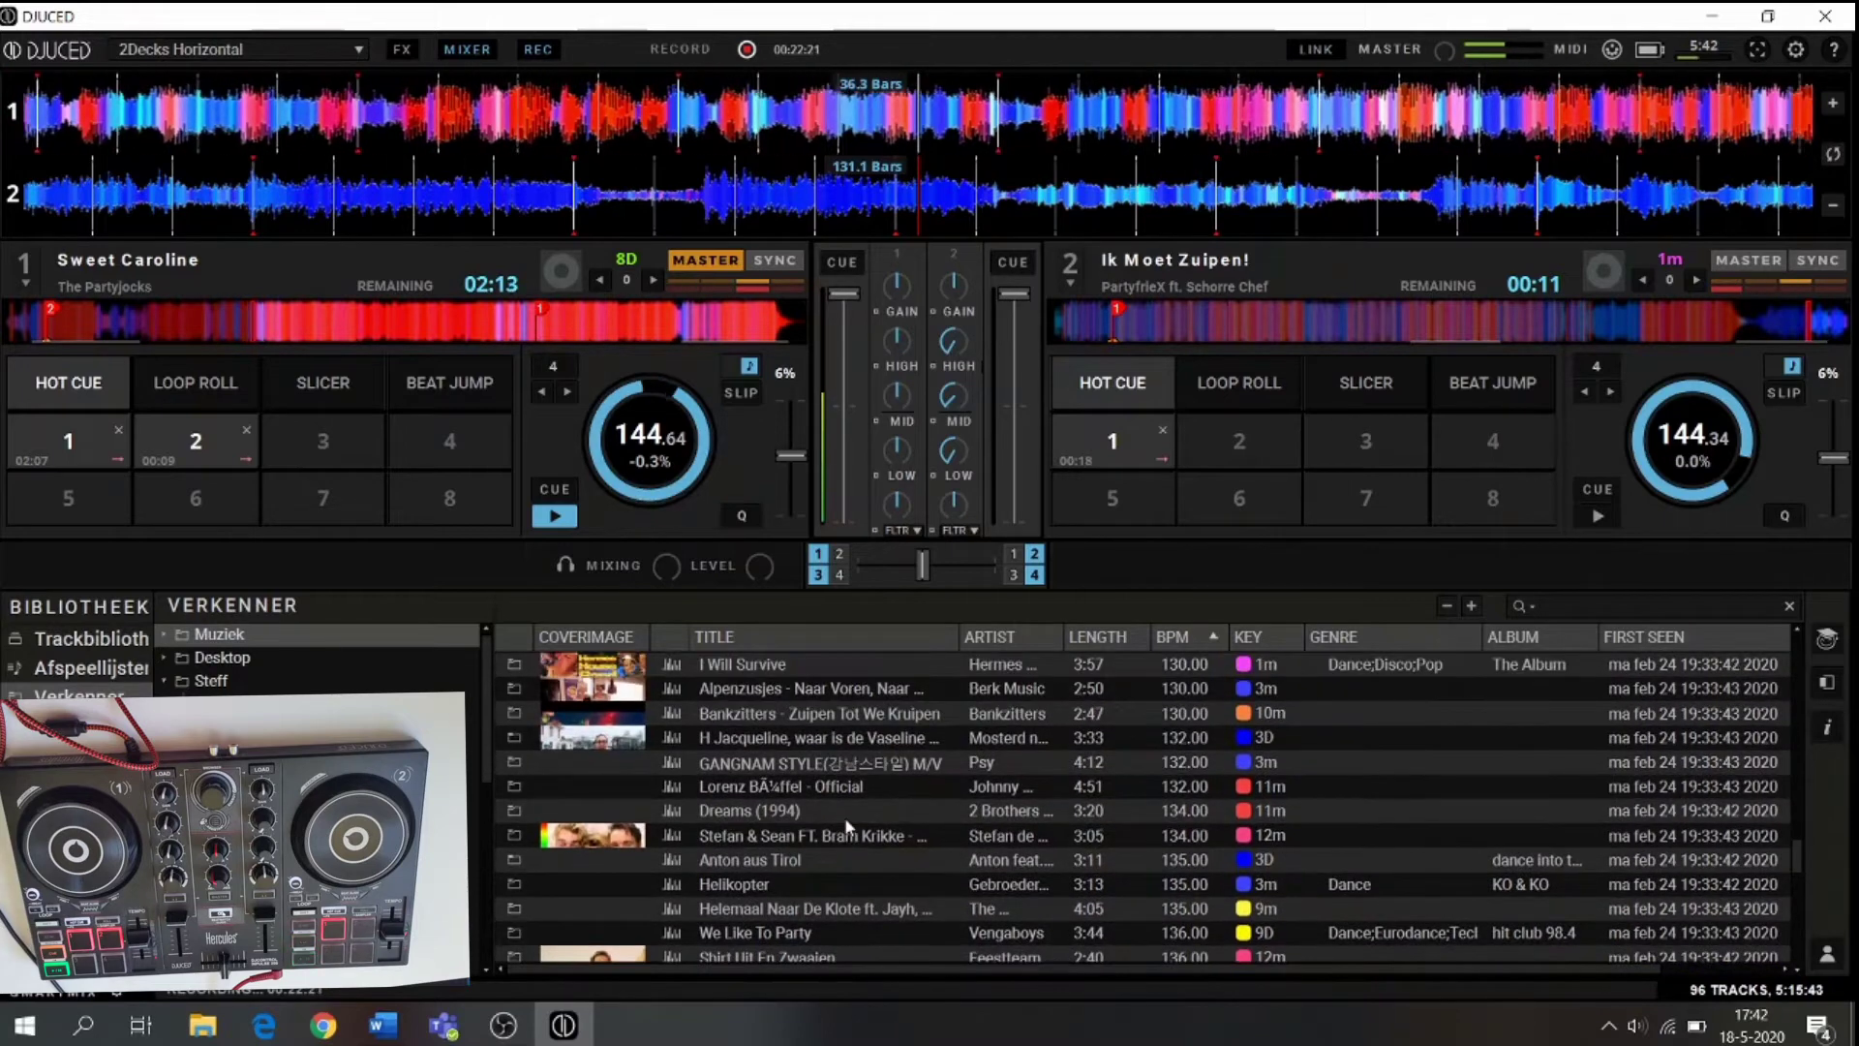
scroll(848, 825, "up", 4)
scroll(847, 825, "up", 5)
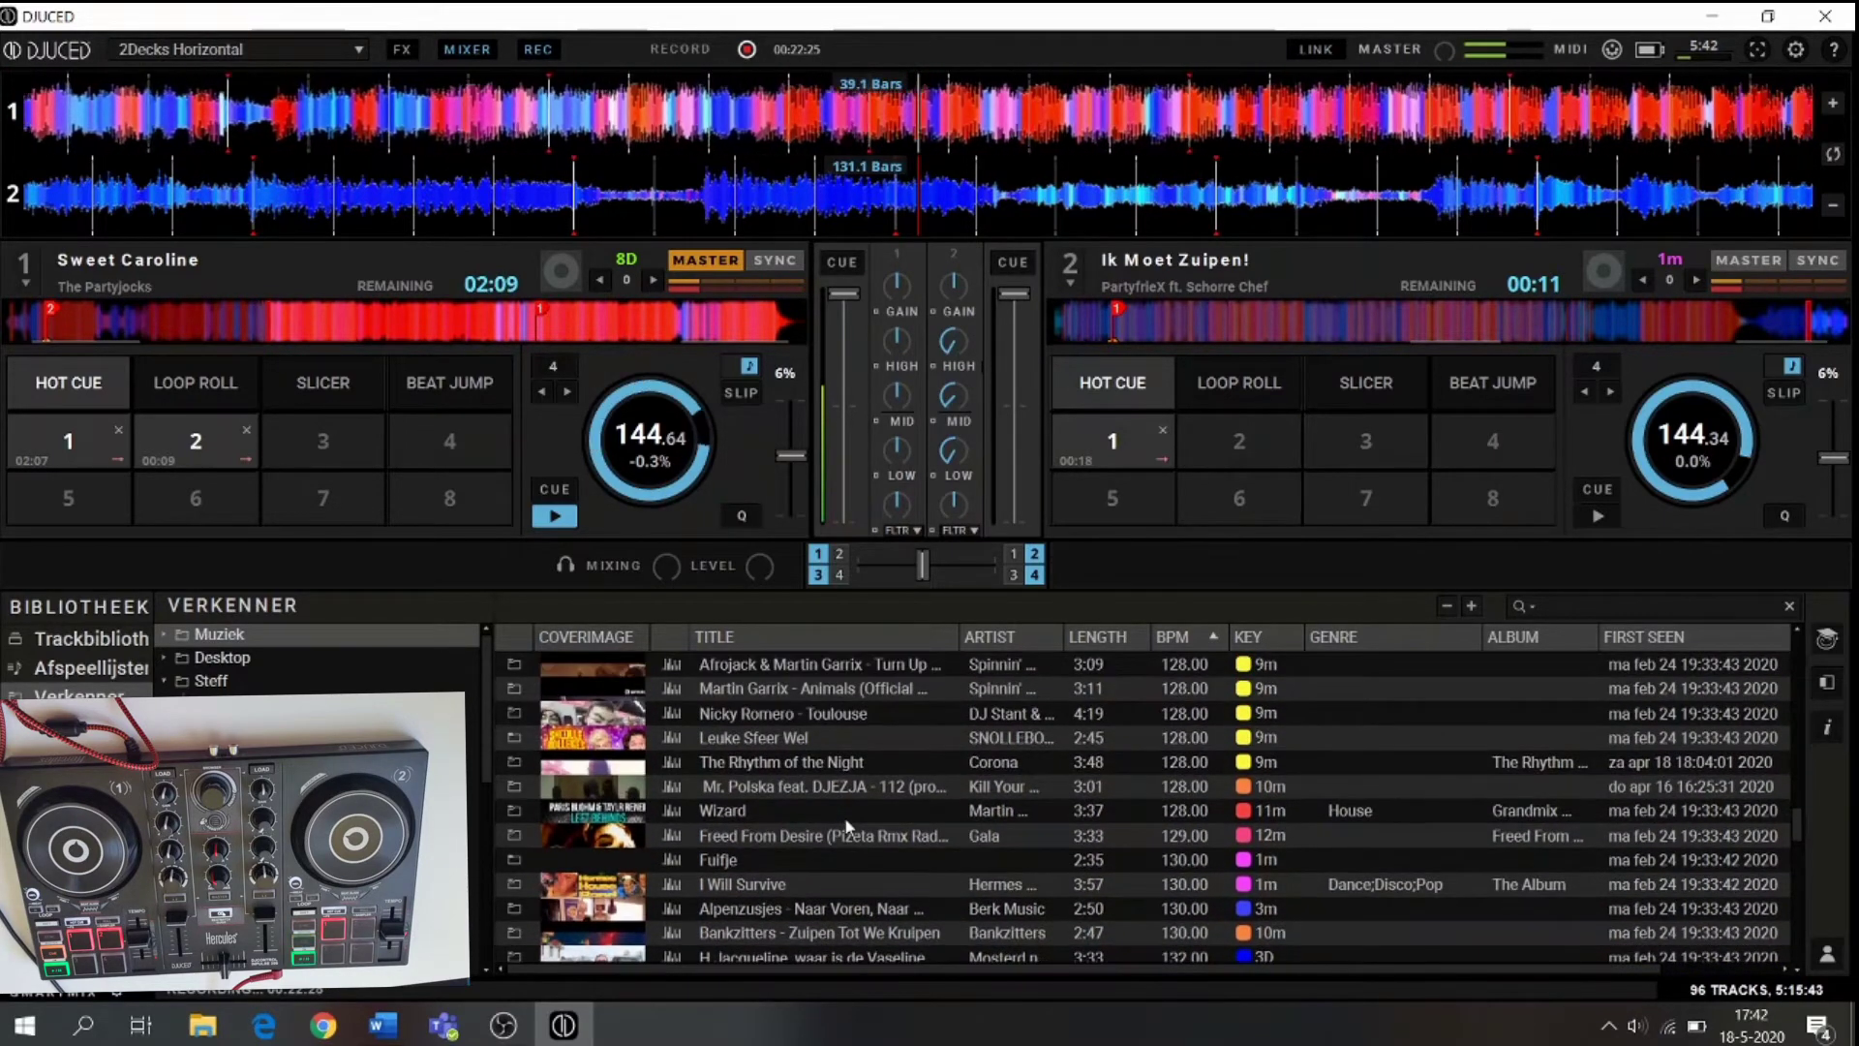
scroll(845, 825, "up", 3)
scroll(846, 825, "up", 6)
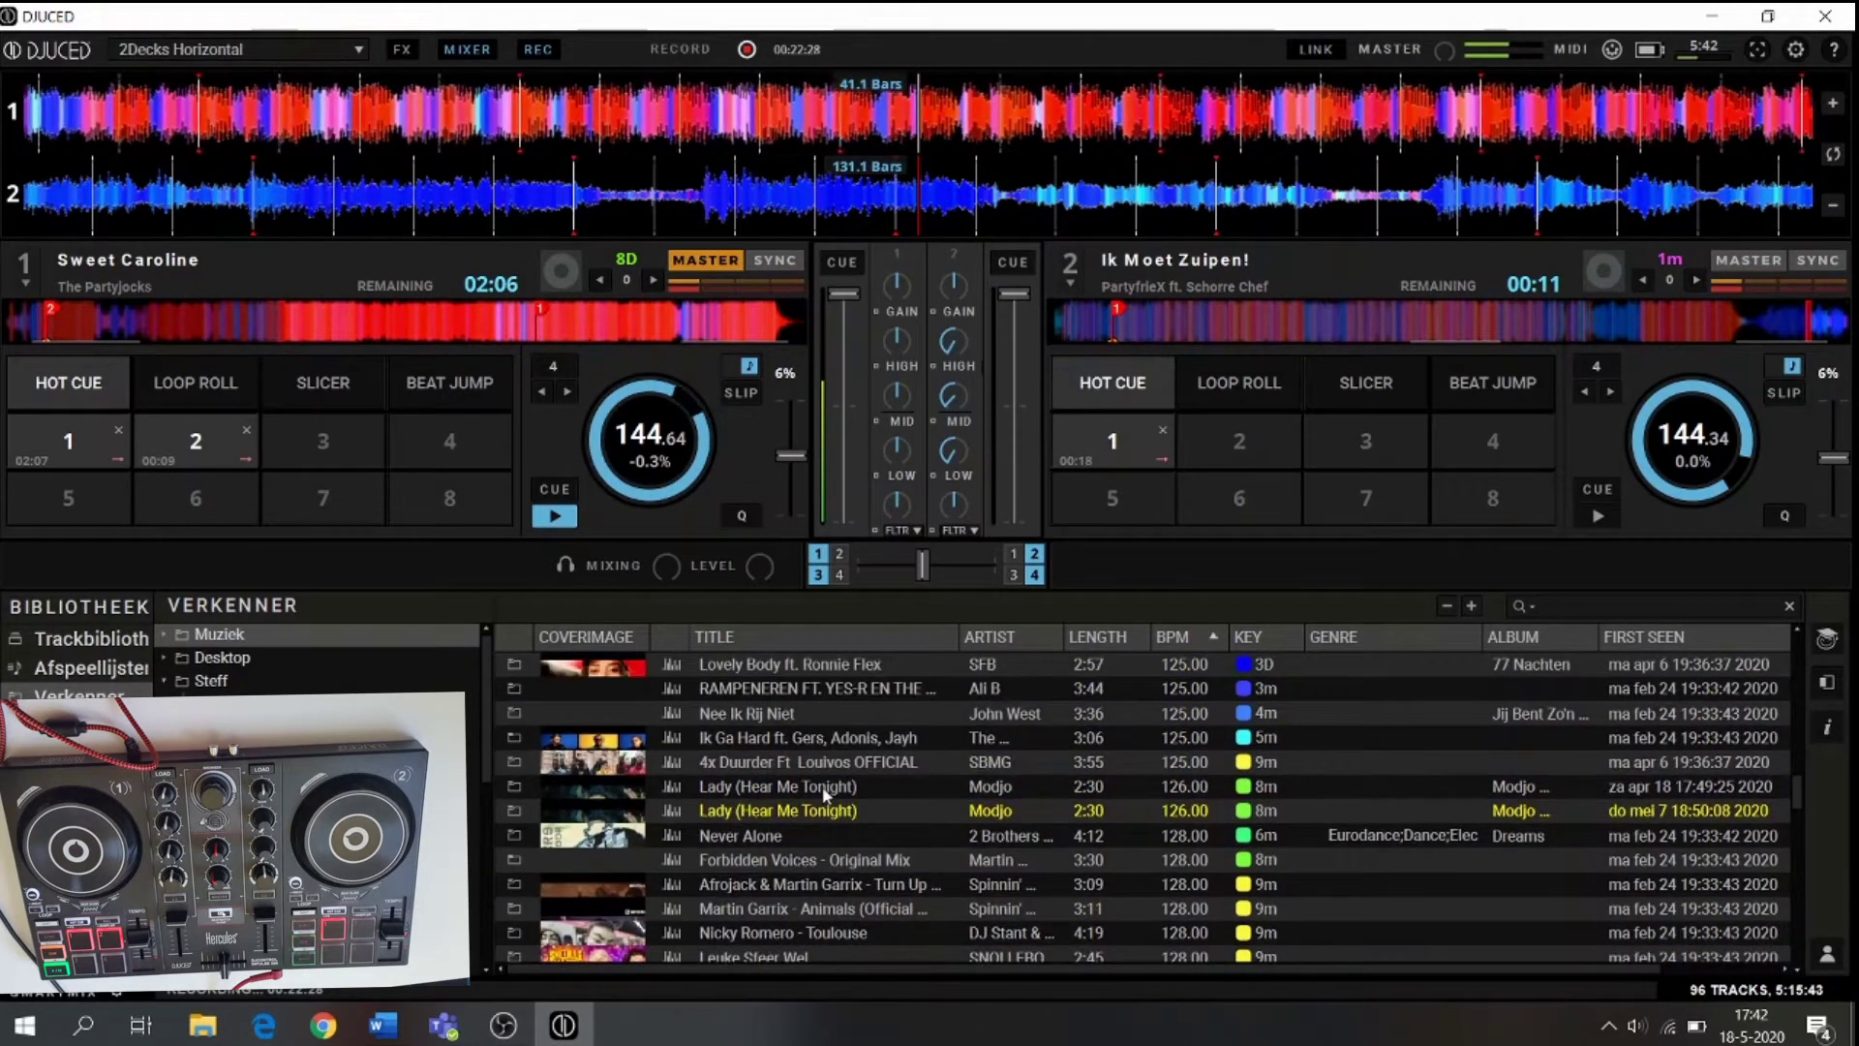
left_click(790, 737)
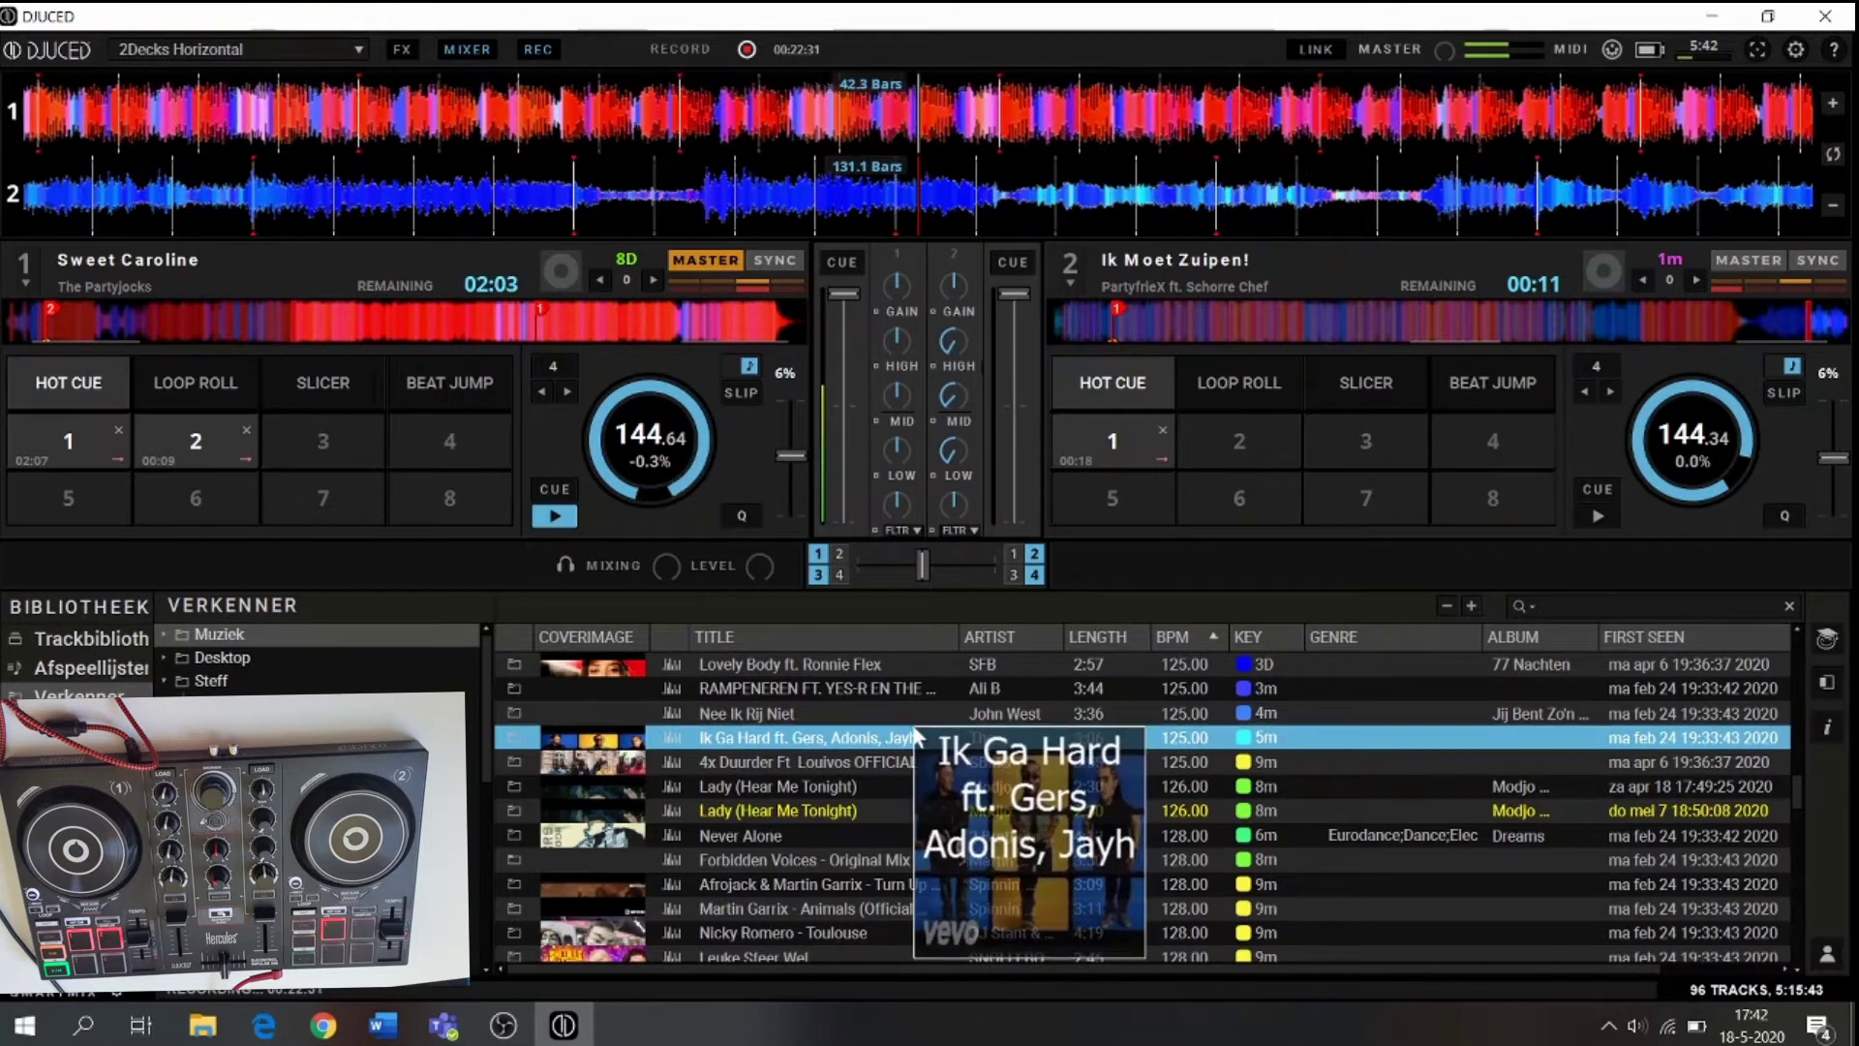
scroll(914, 741, "up", 5)
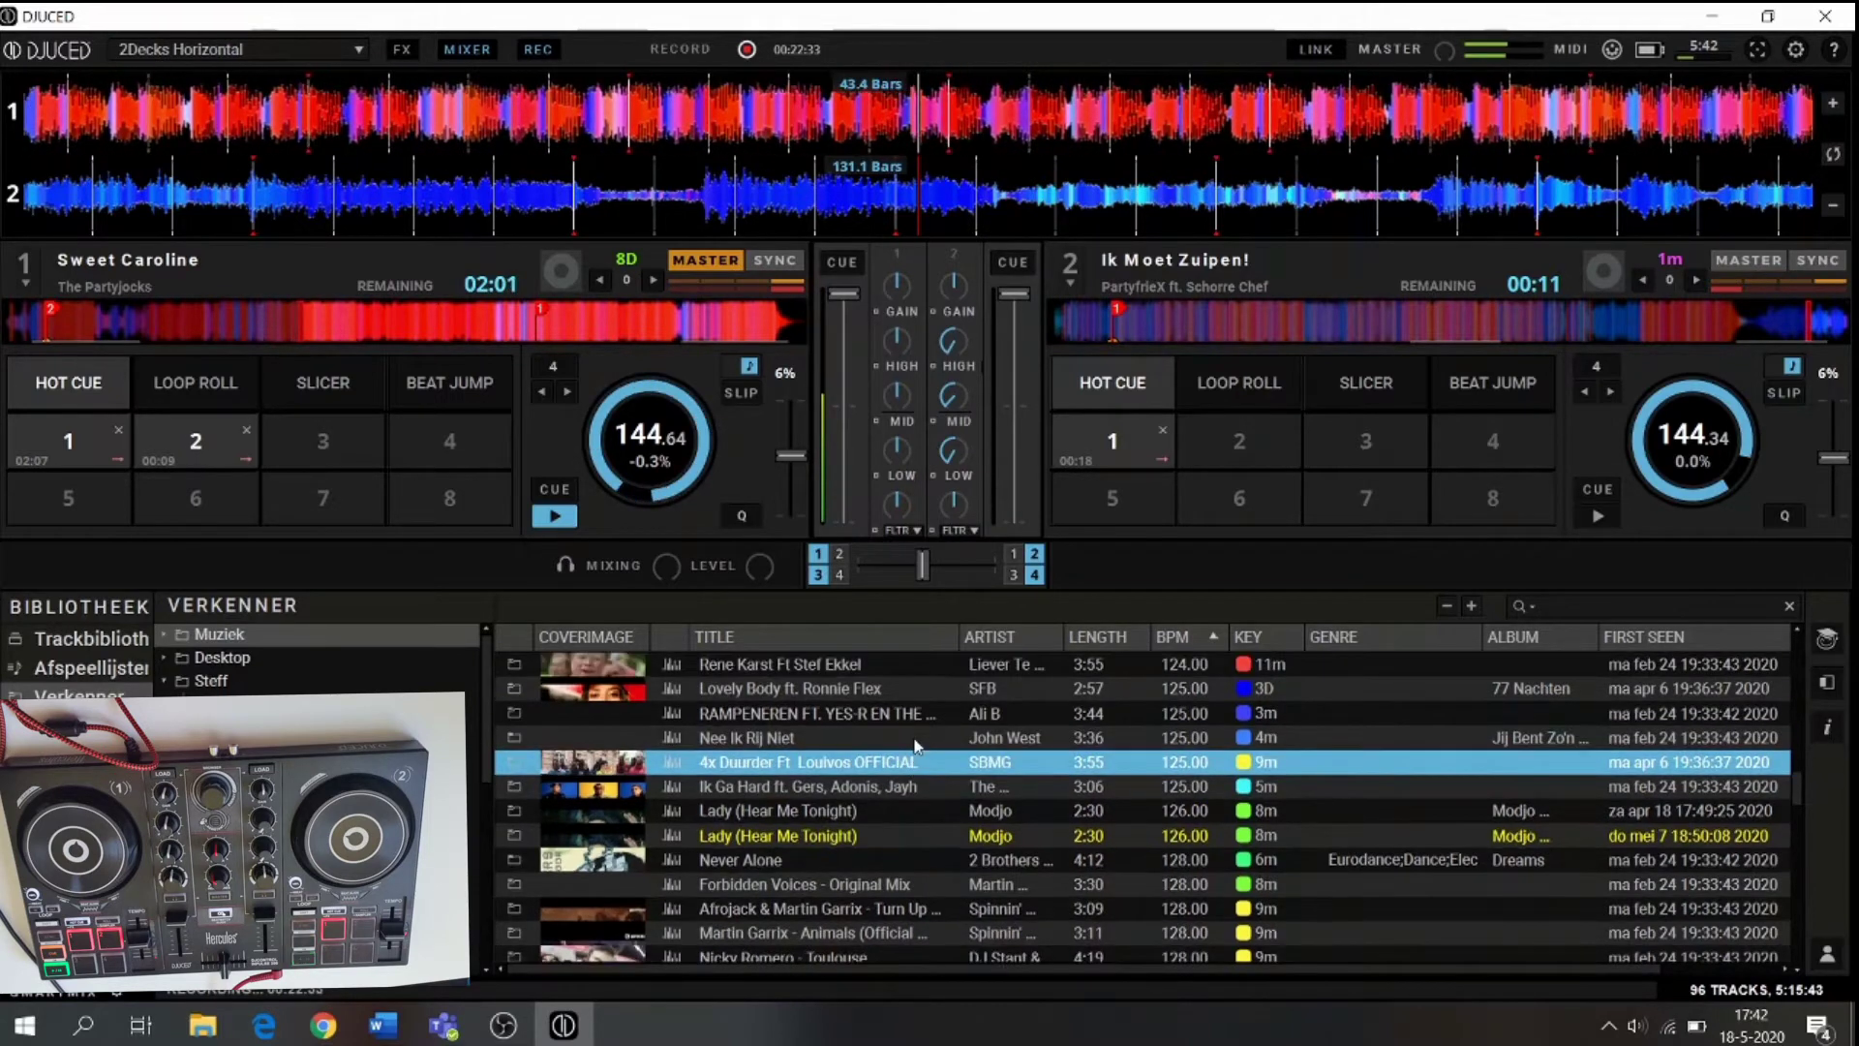
left_click_drag(914, 736, 1530, 346)
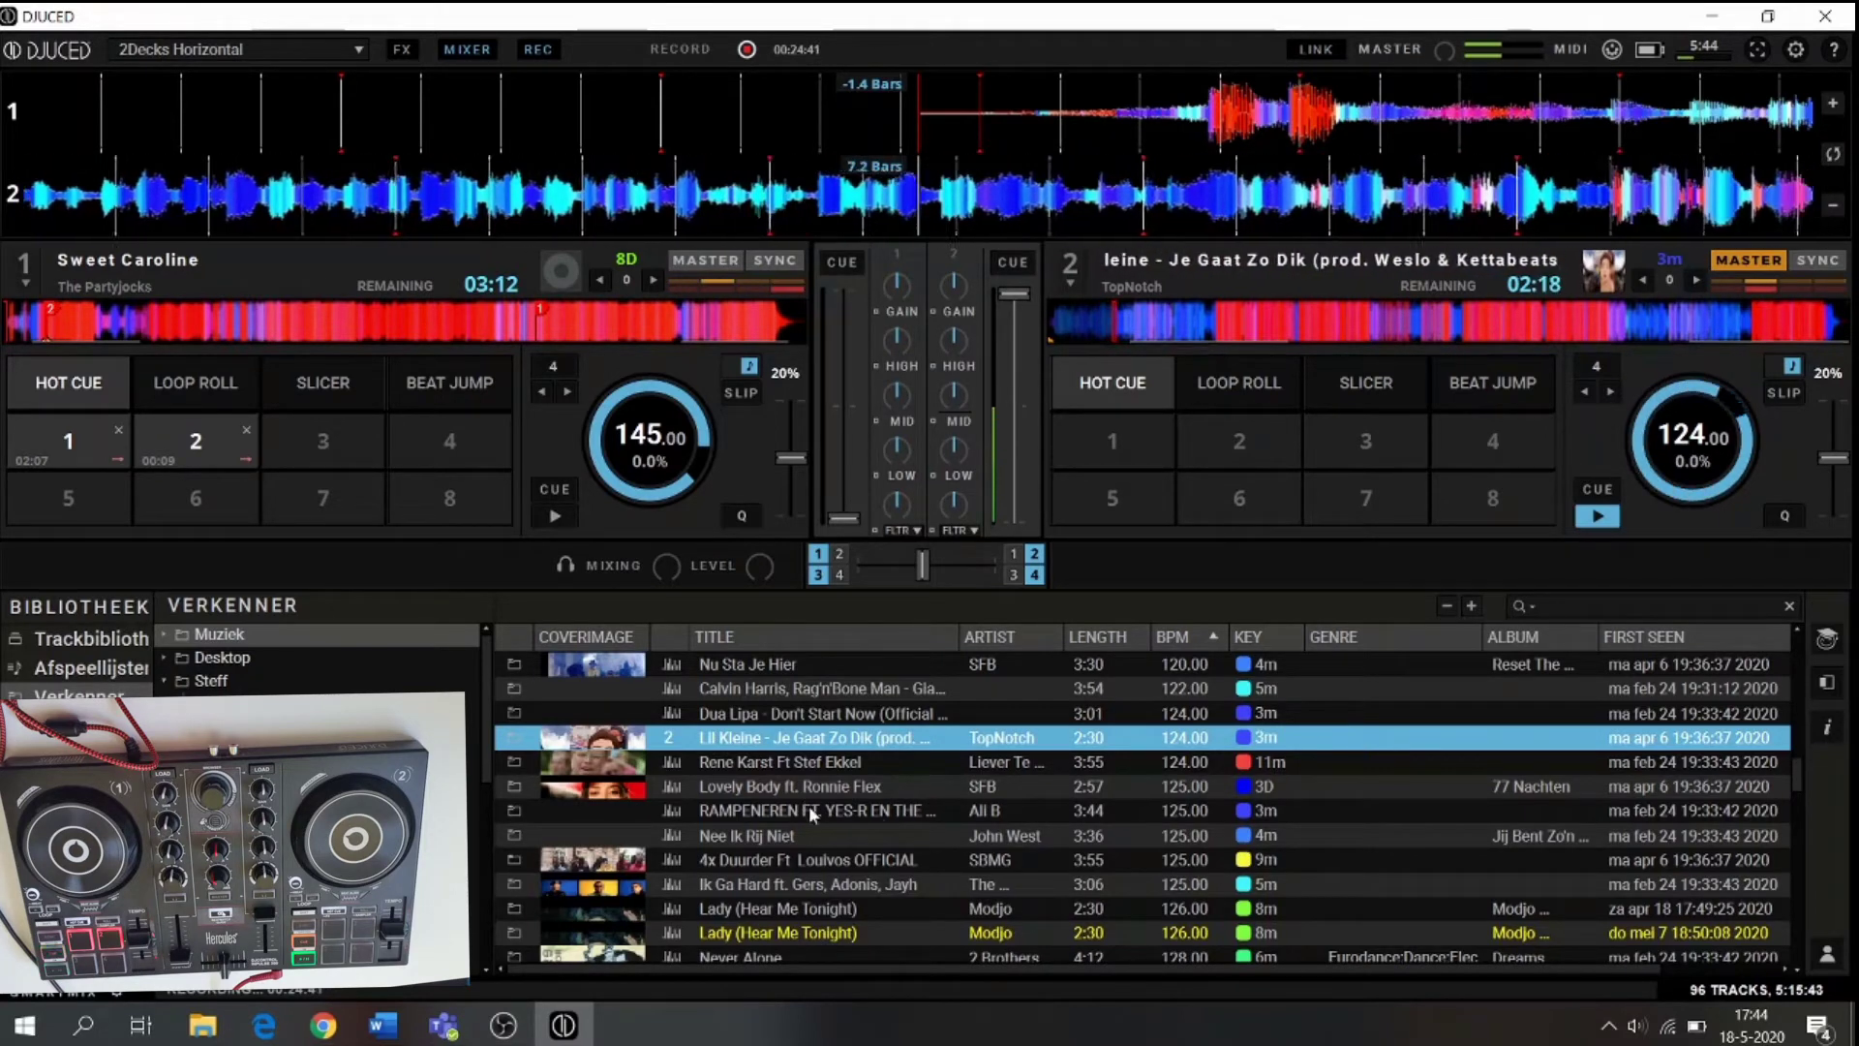
left_click_drag(804, 786, 496, 325)
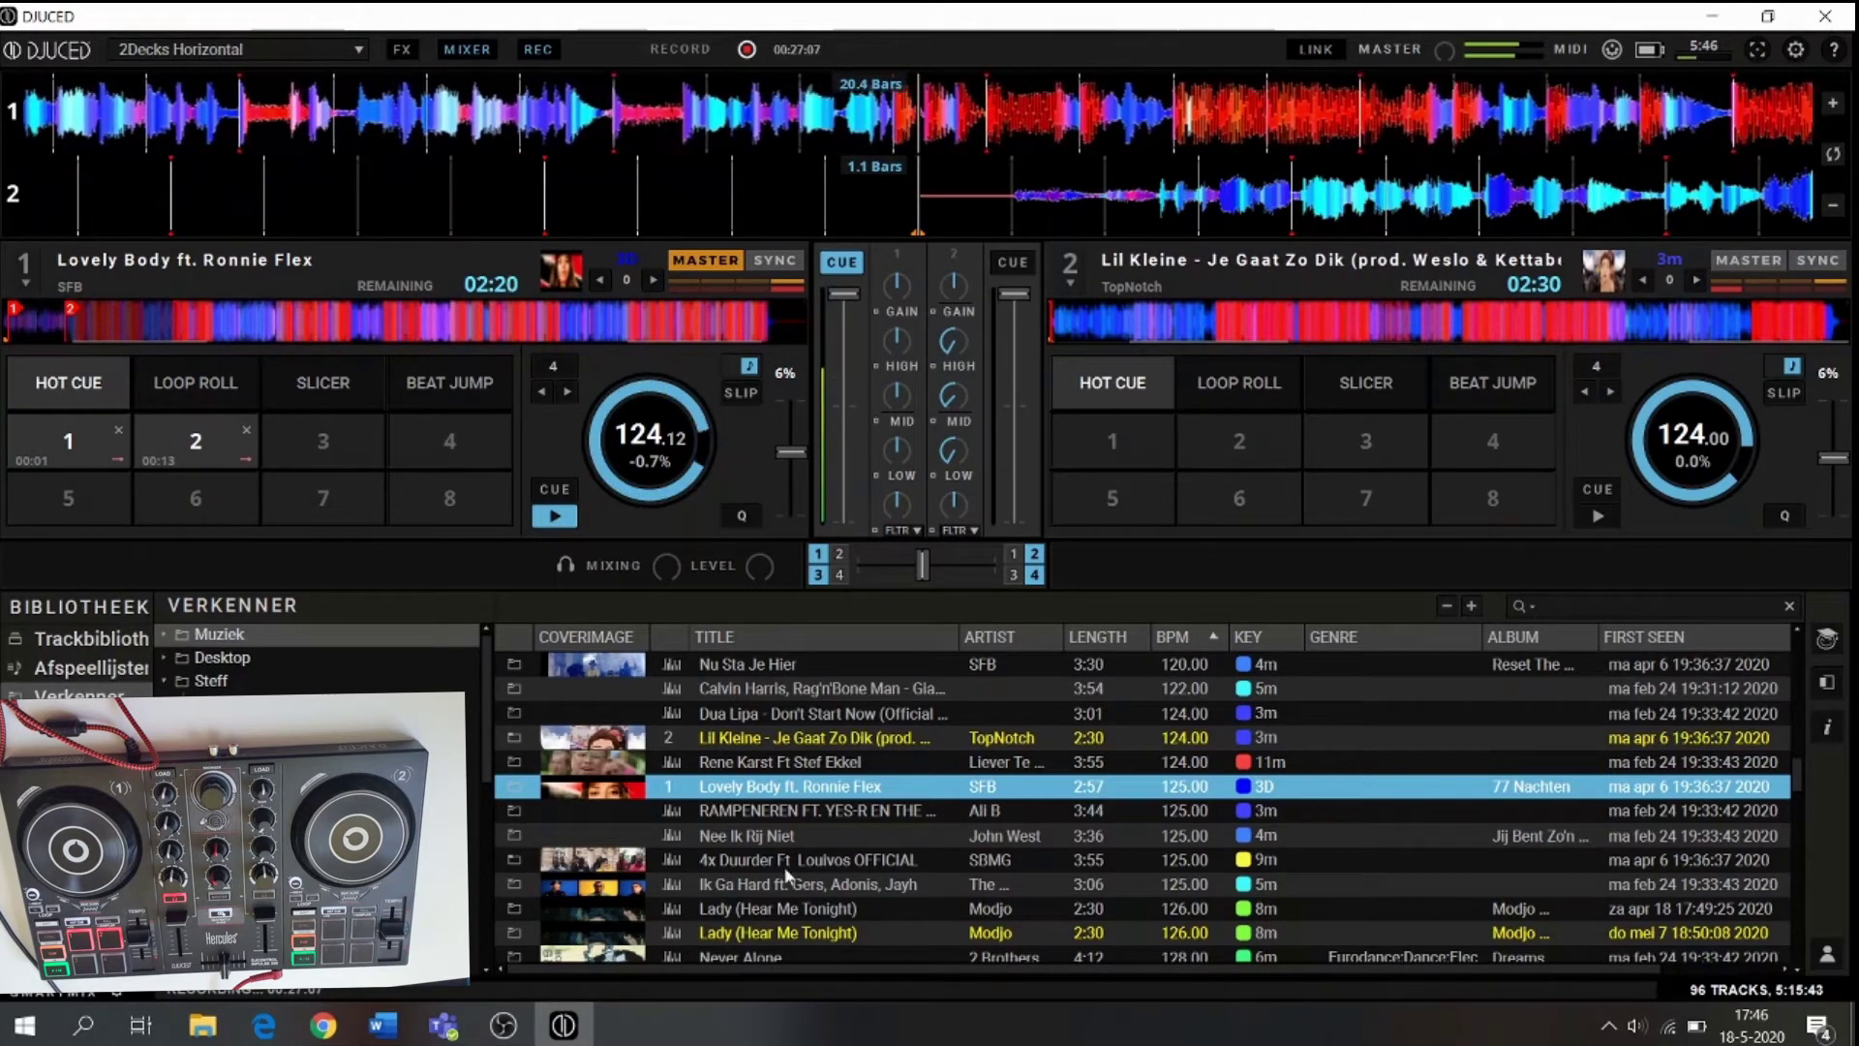
- Search the Muziek folder for "hele" and load Helemaal Naar De Klote by The Partysquad onto deck 2
scroll(794, 852, "down", 5)
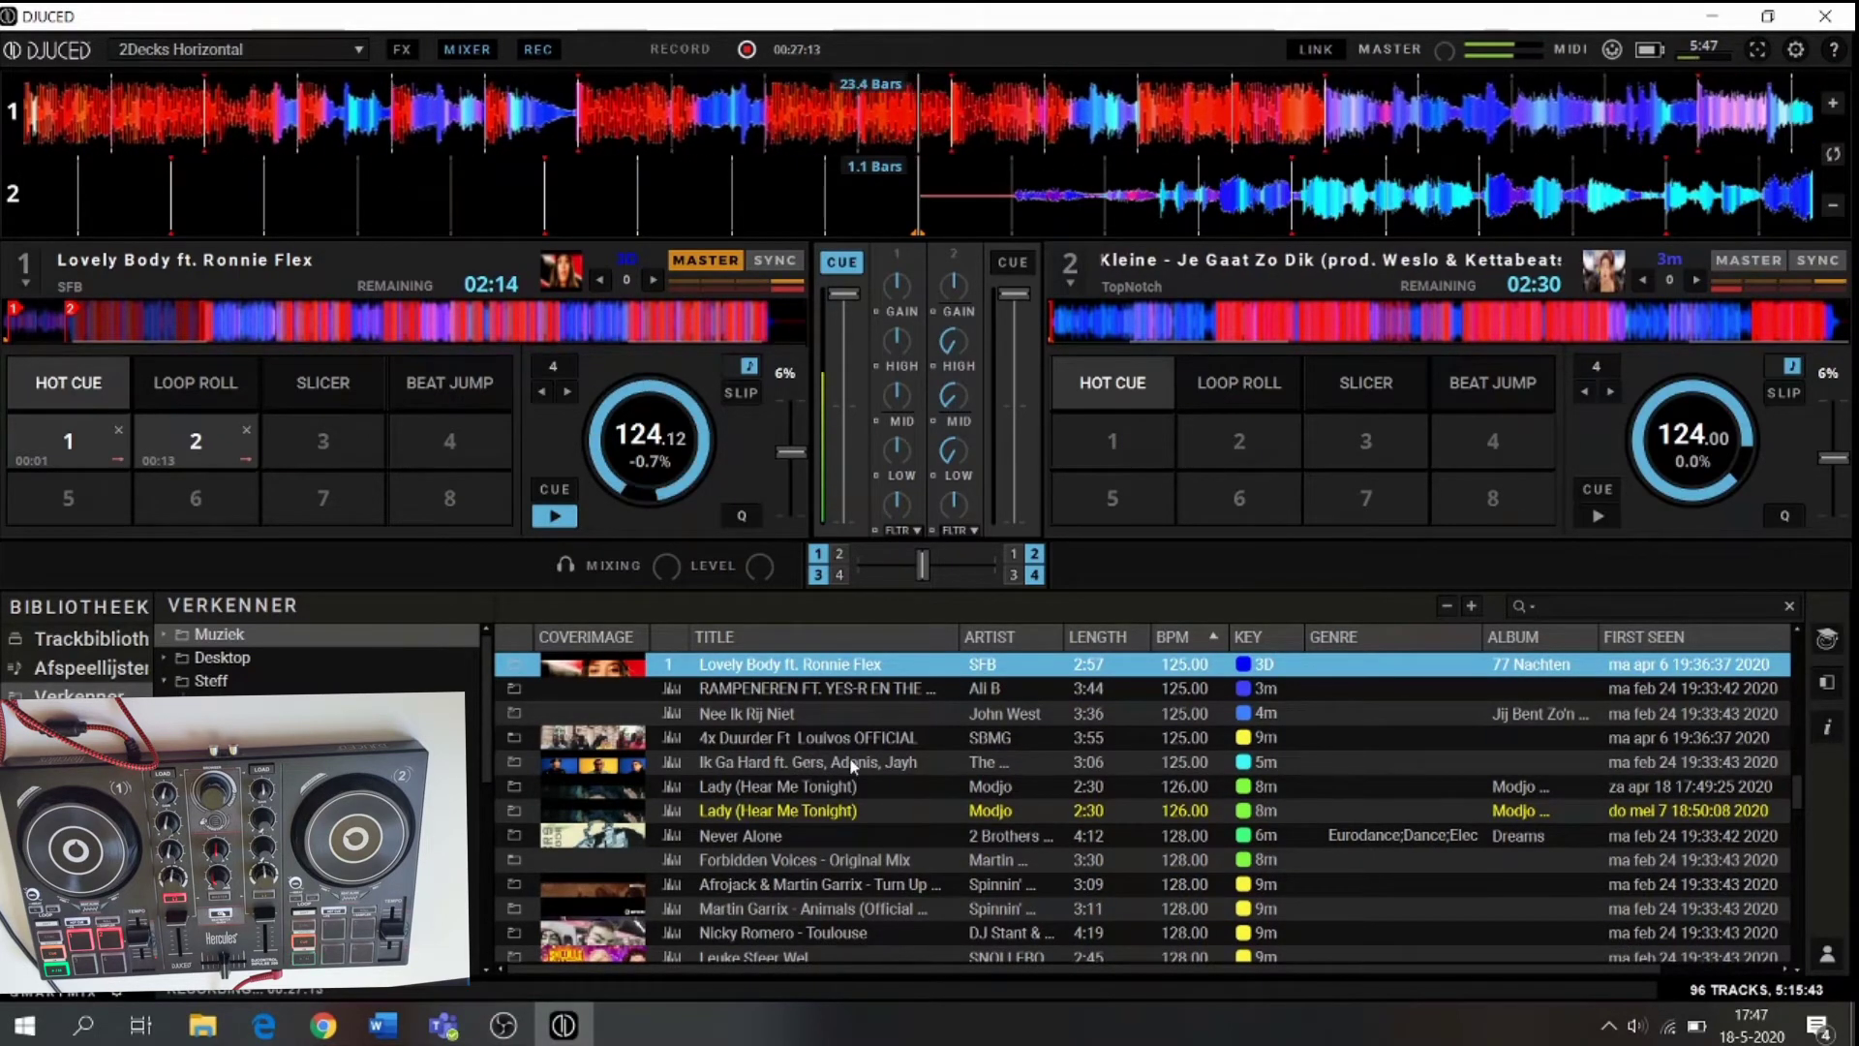
left_click(1549, 606)
type("hele")
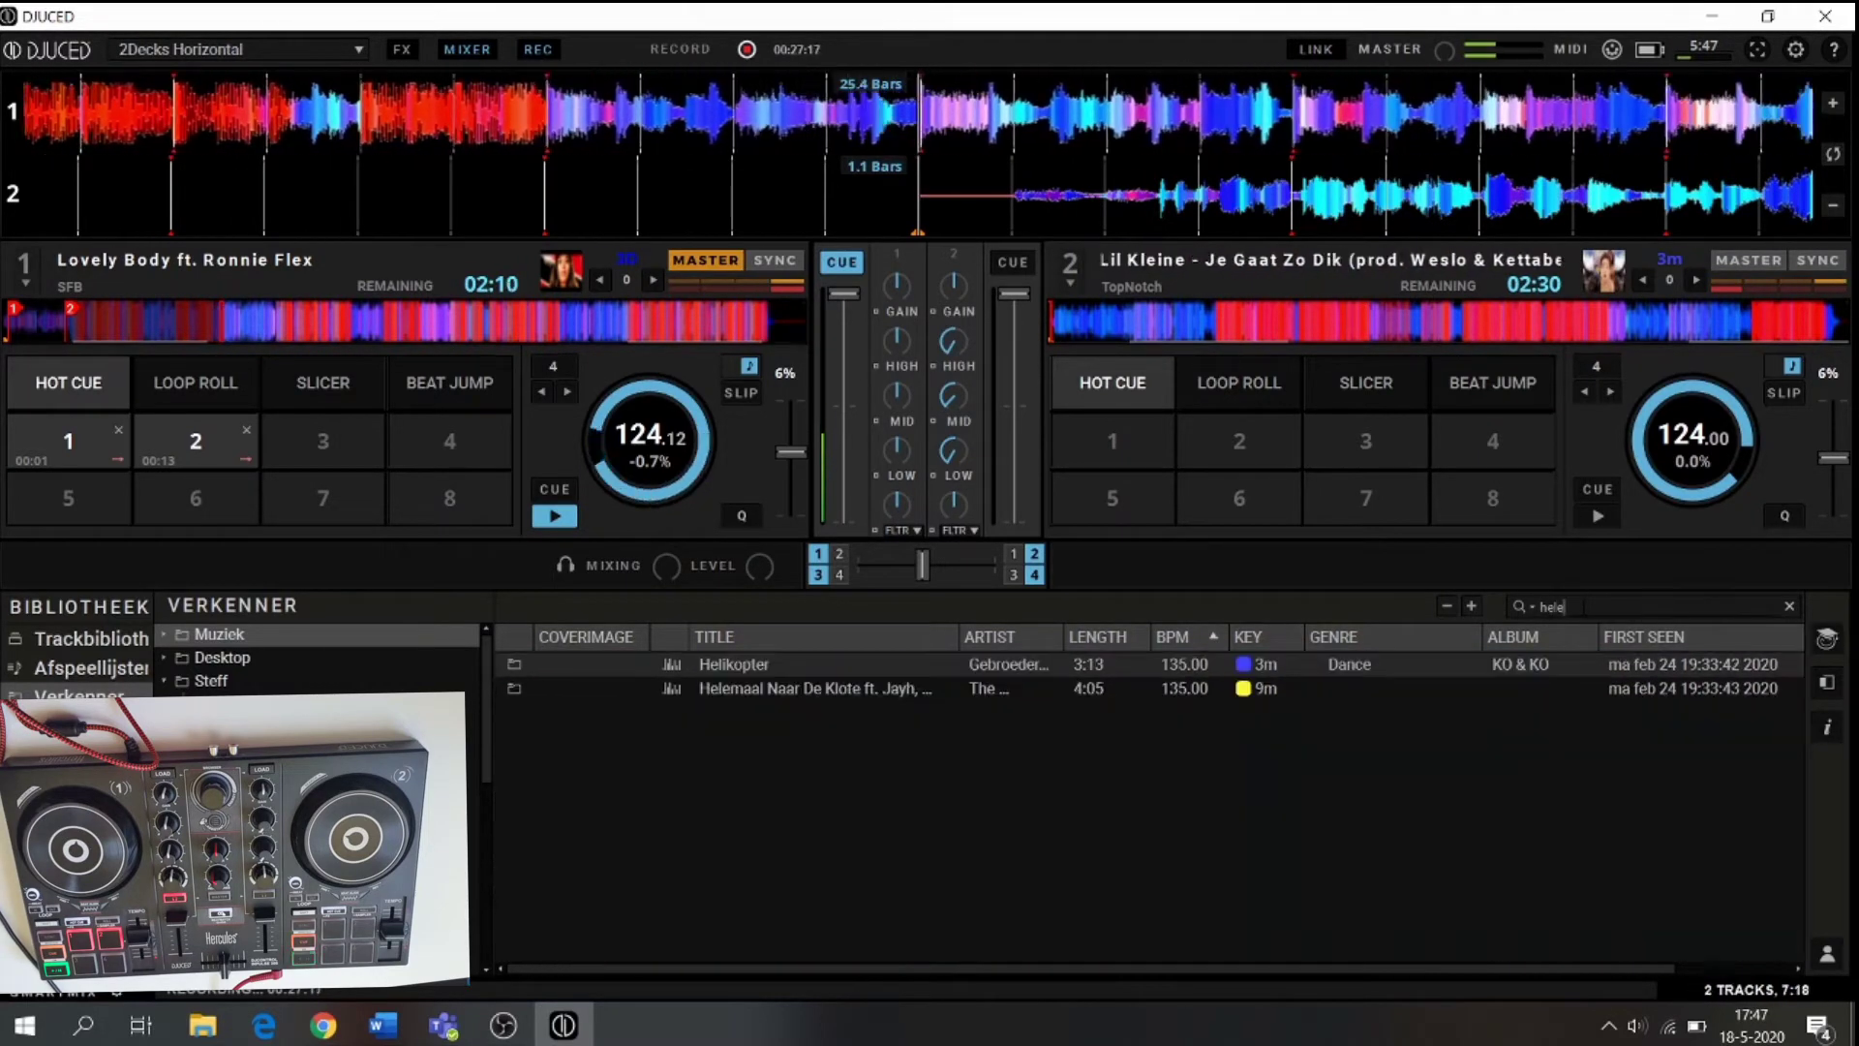
left_click_drag(845, 660, 1434, 370)
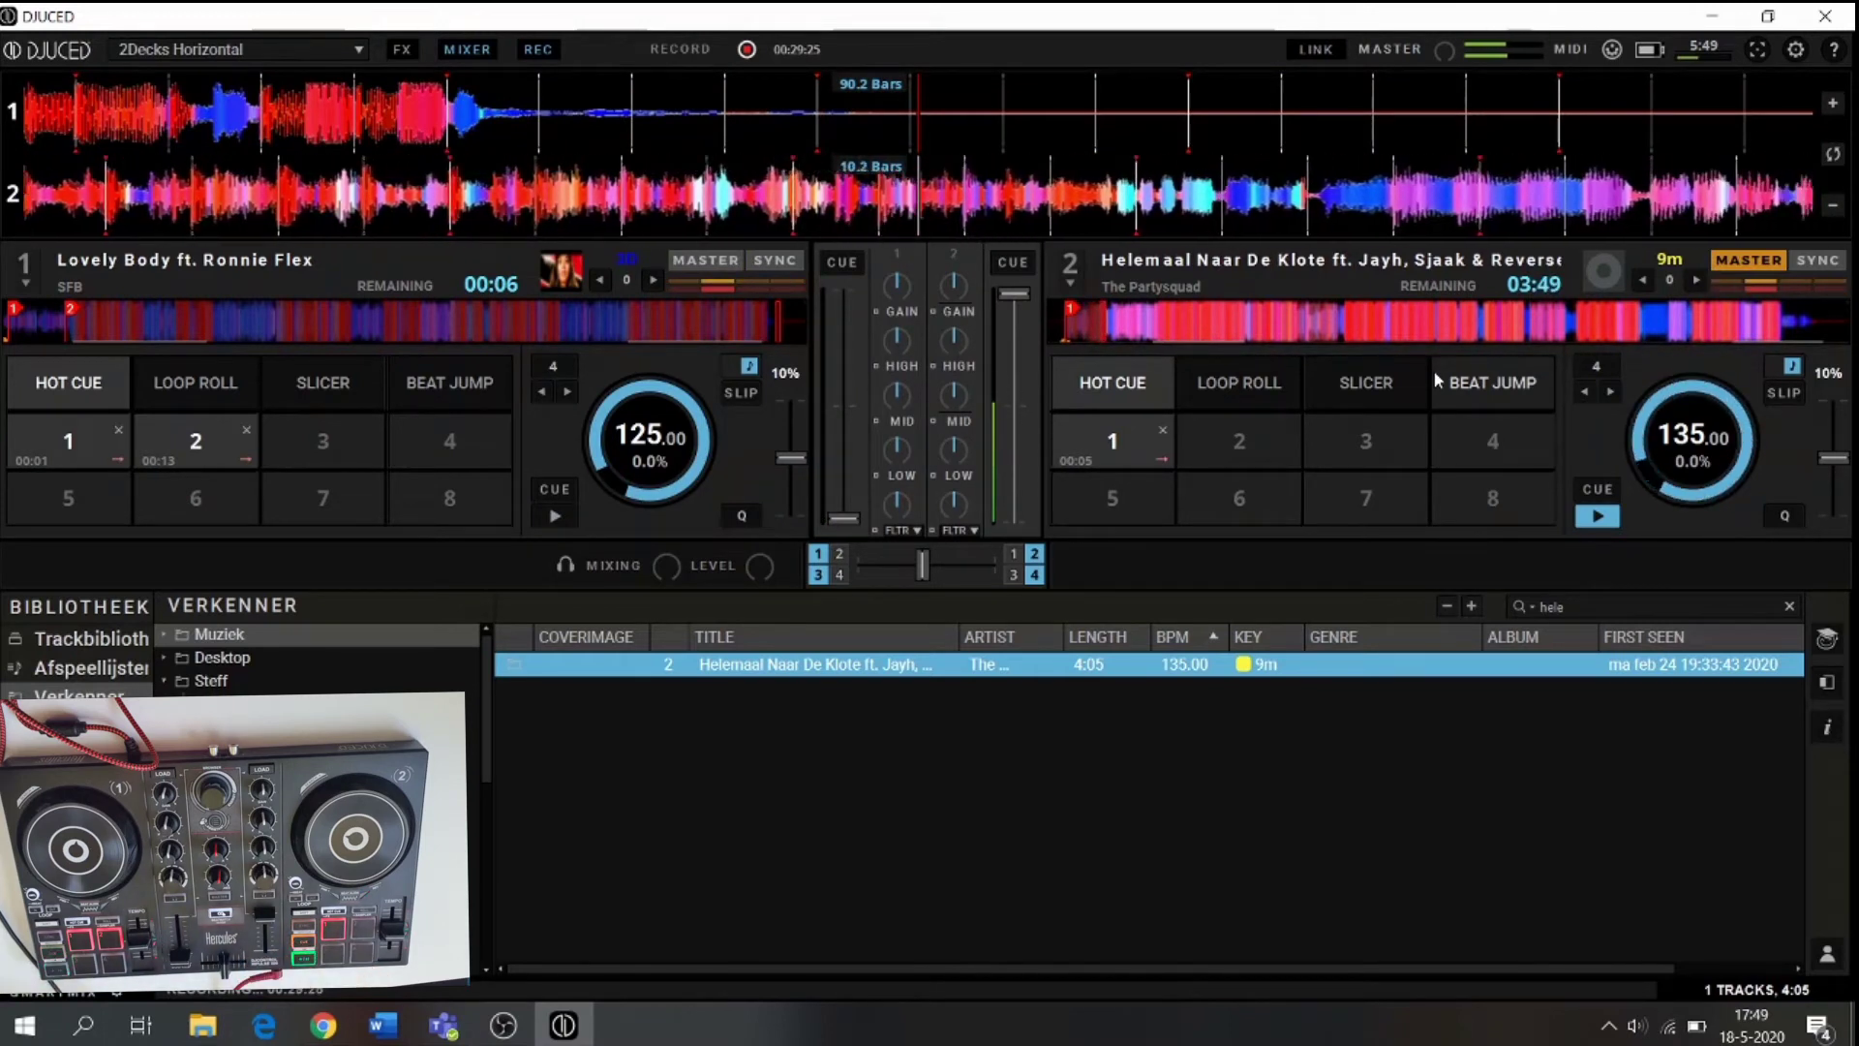
- Clear the library search, load Bam Bam Papi - Surf onto deck 1, and stop Helemaal Naar De Klote on deck 2
left_click(1789, 606)
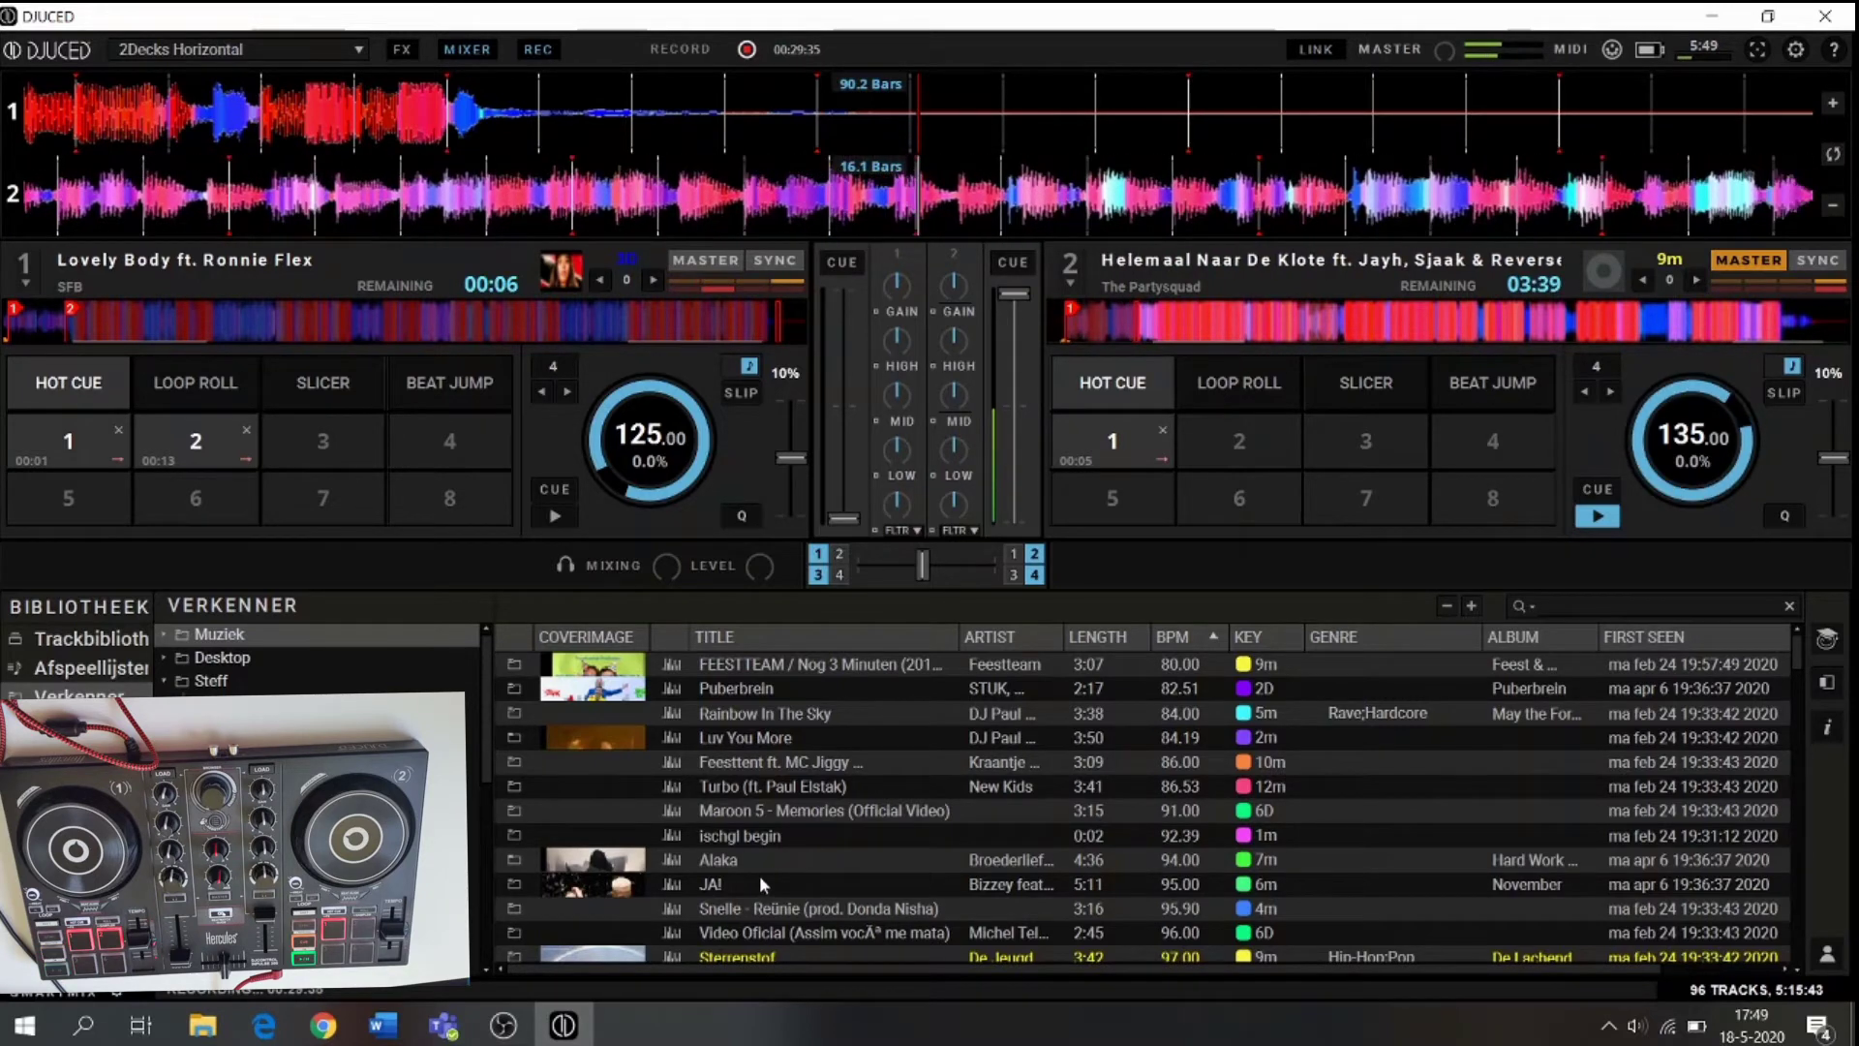
scroll(761, 883, "down", 2)
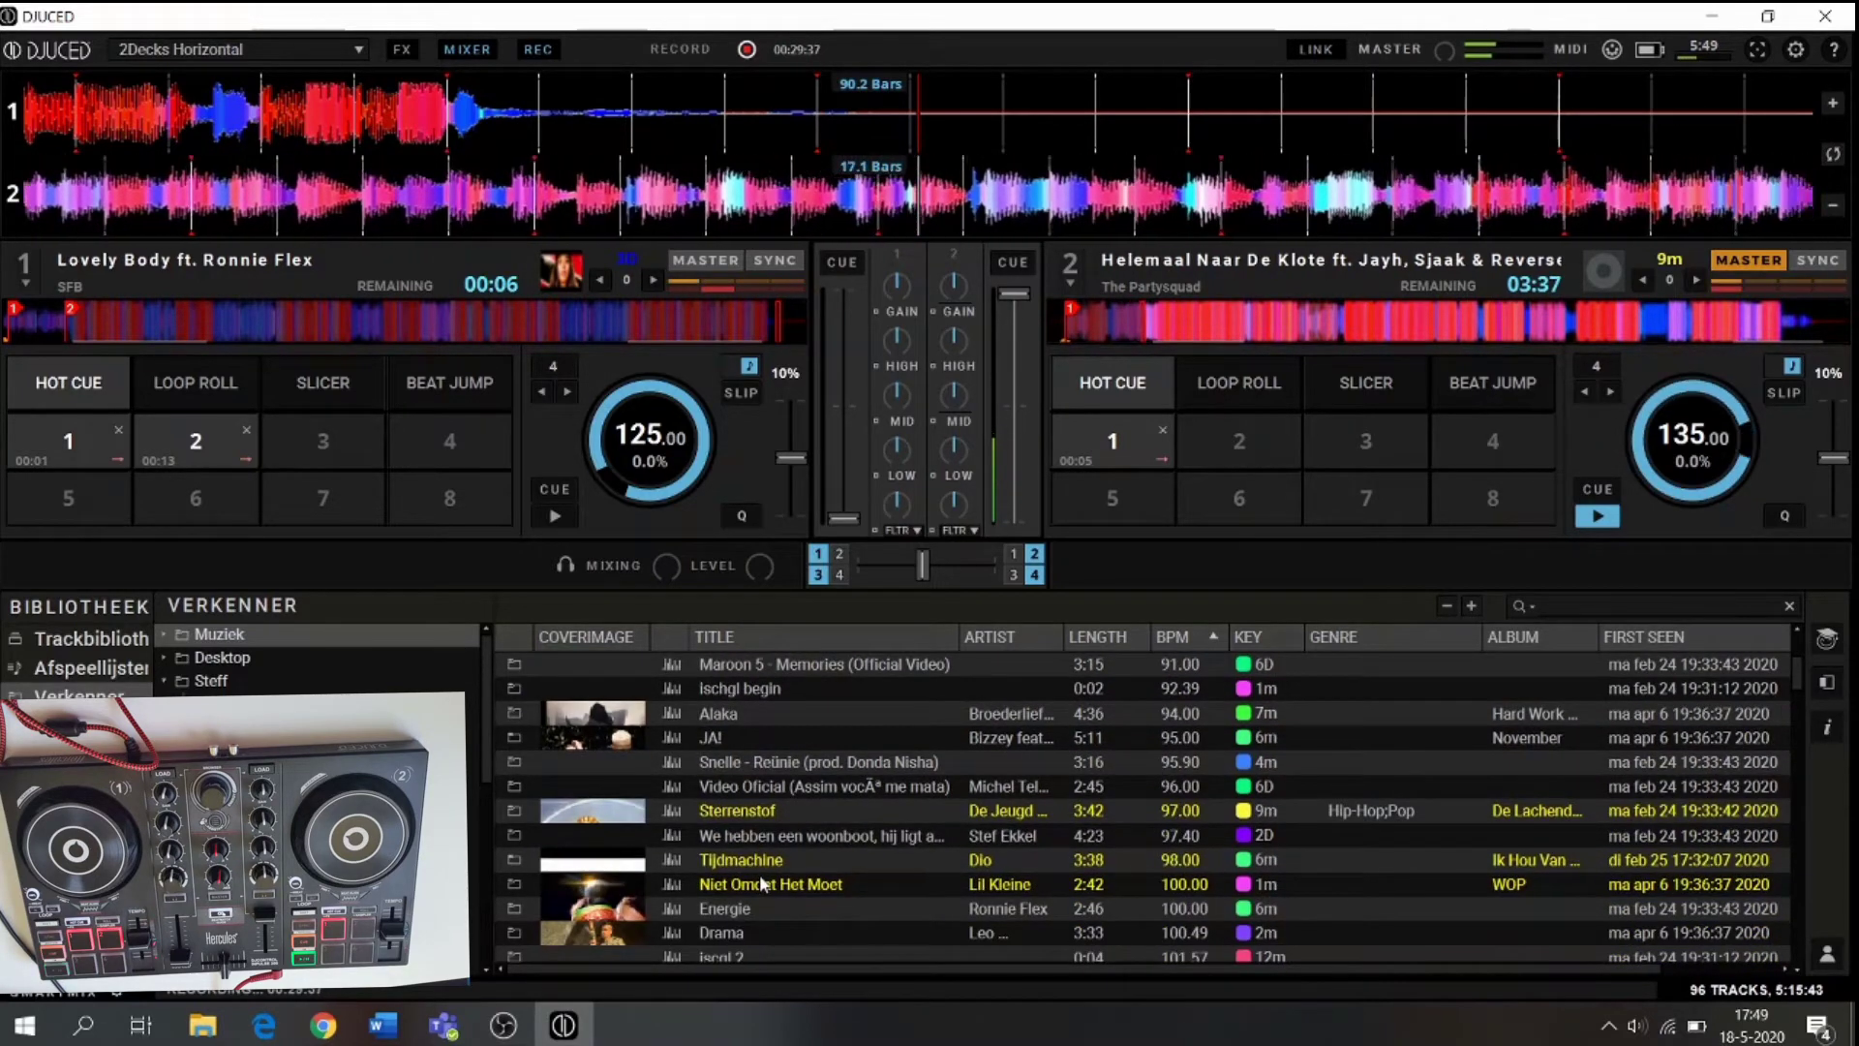
scroll(763, 884, "down", 1)
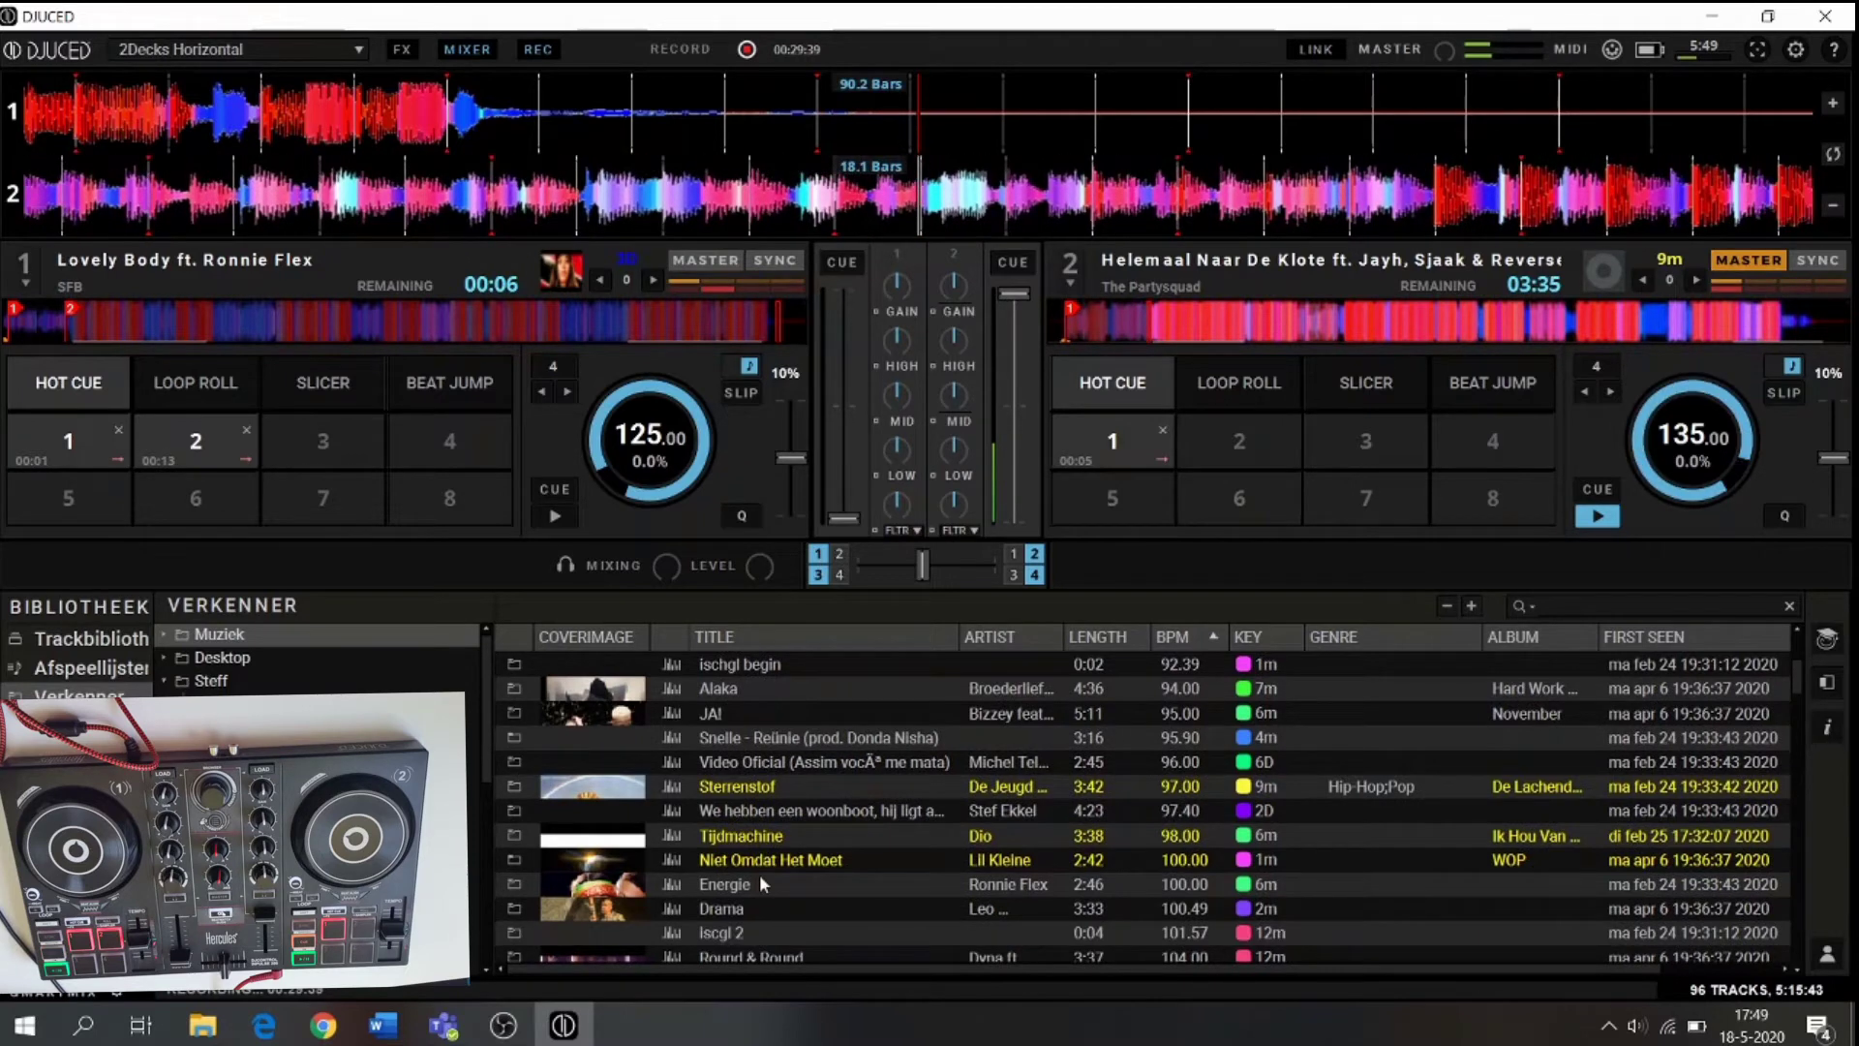
scroll(762, 883, "down", 3)
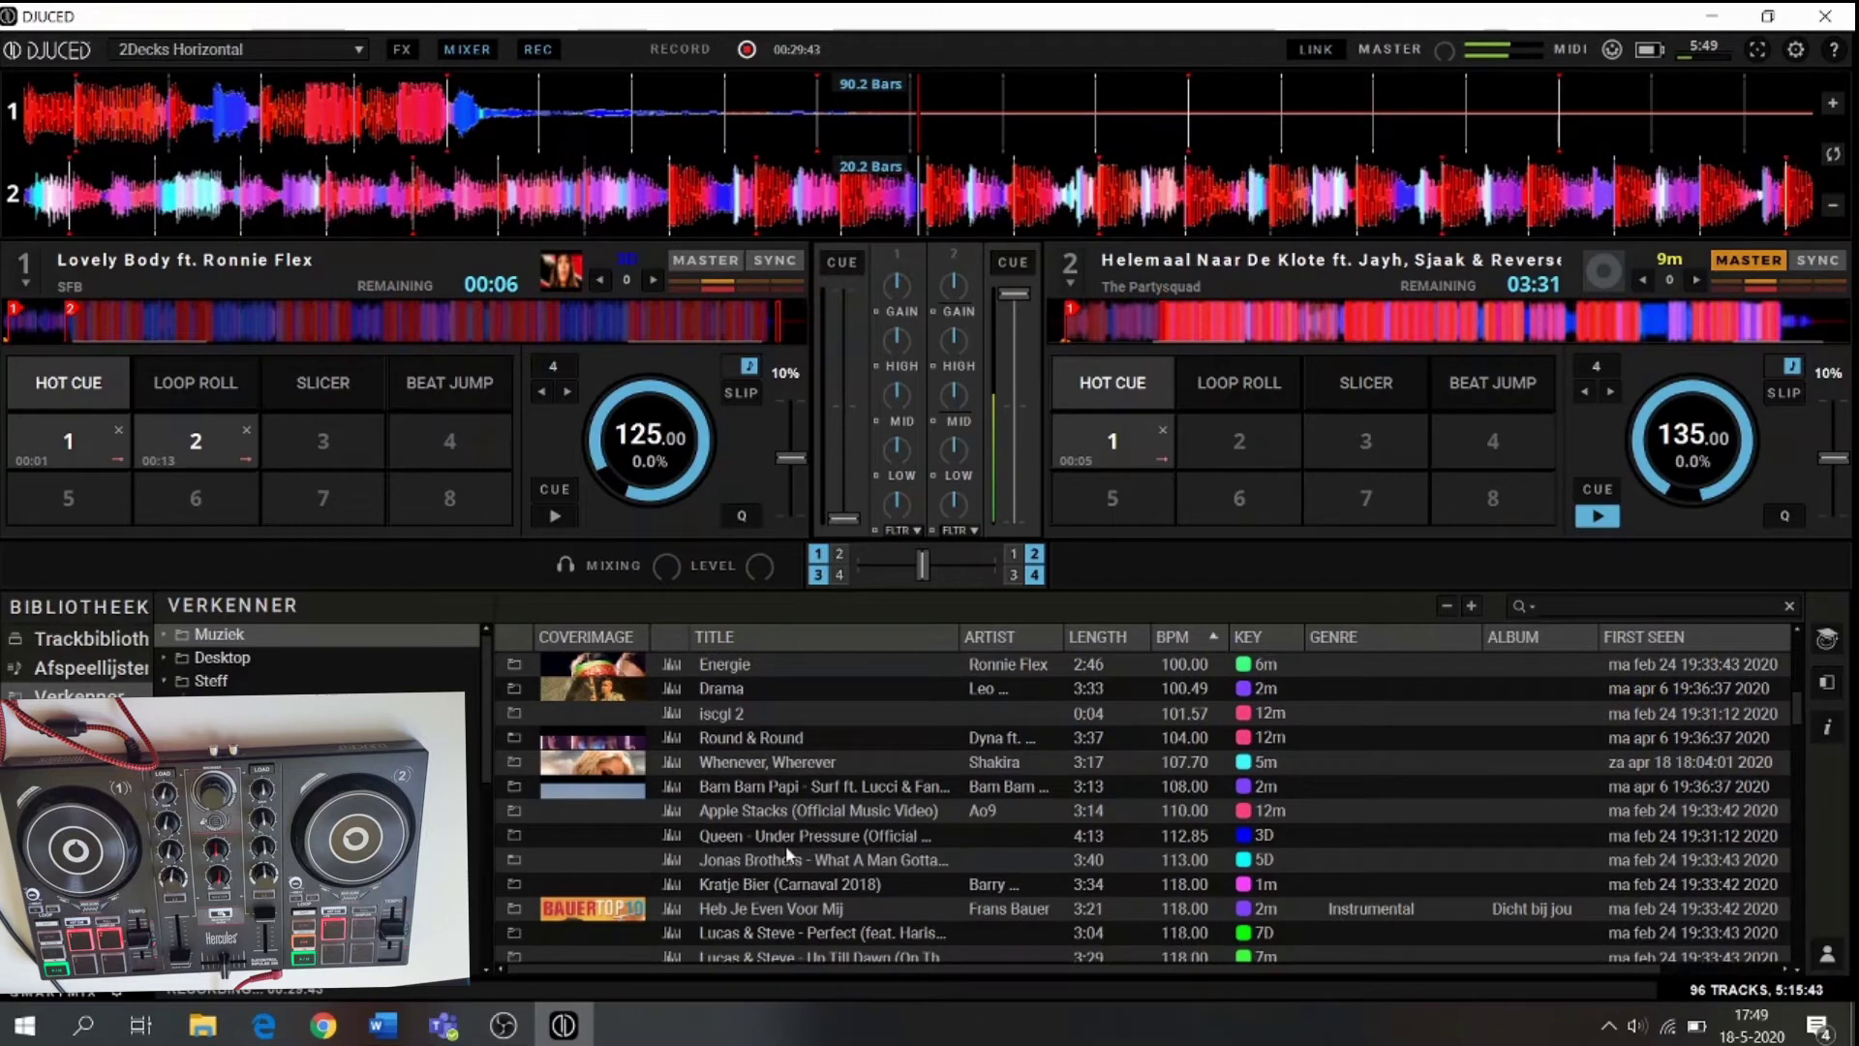
left_click_drag(775, 786, 580, 381)
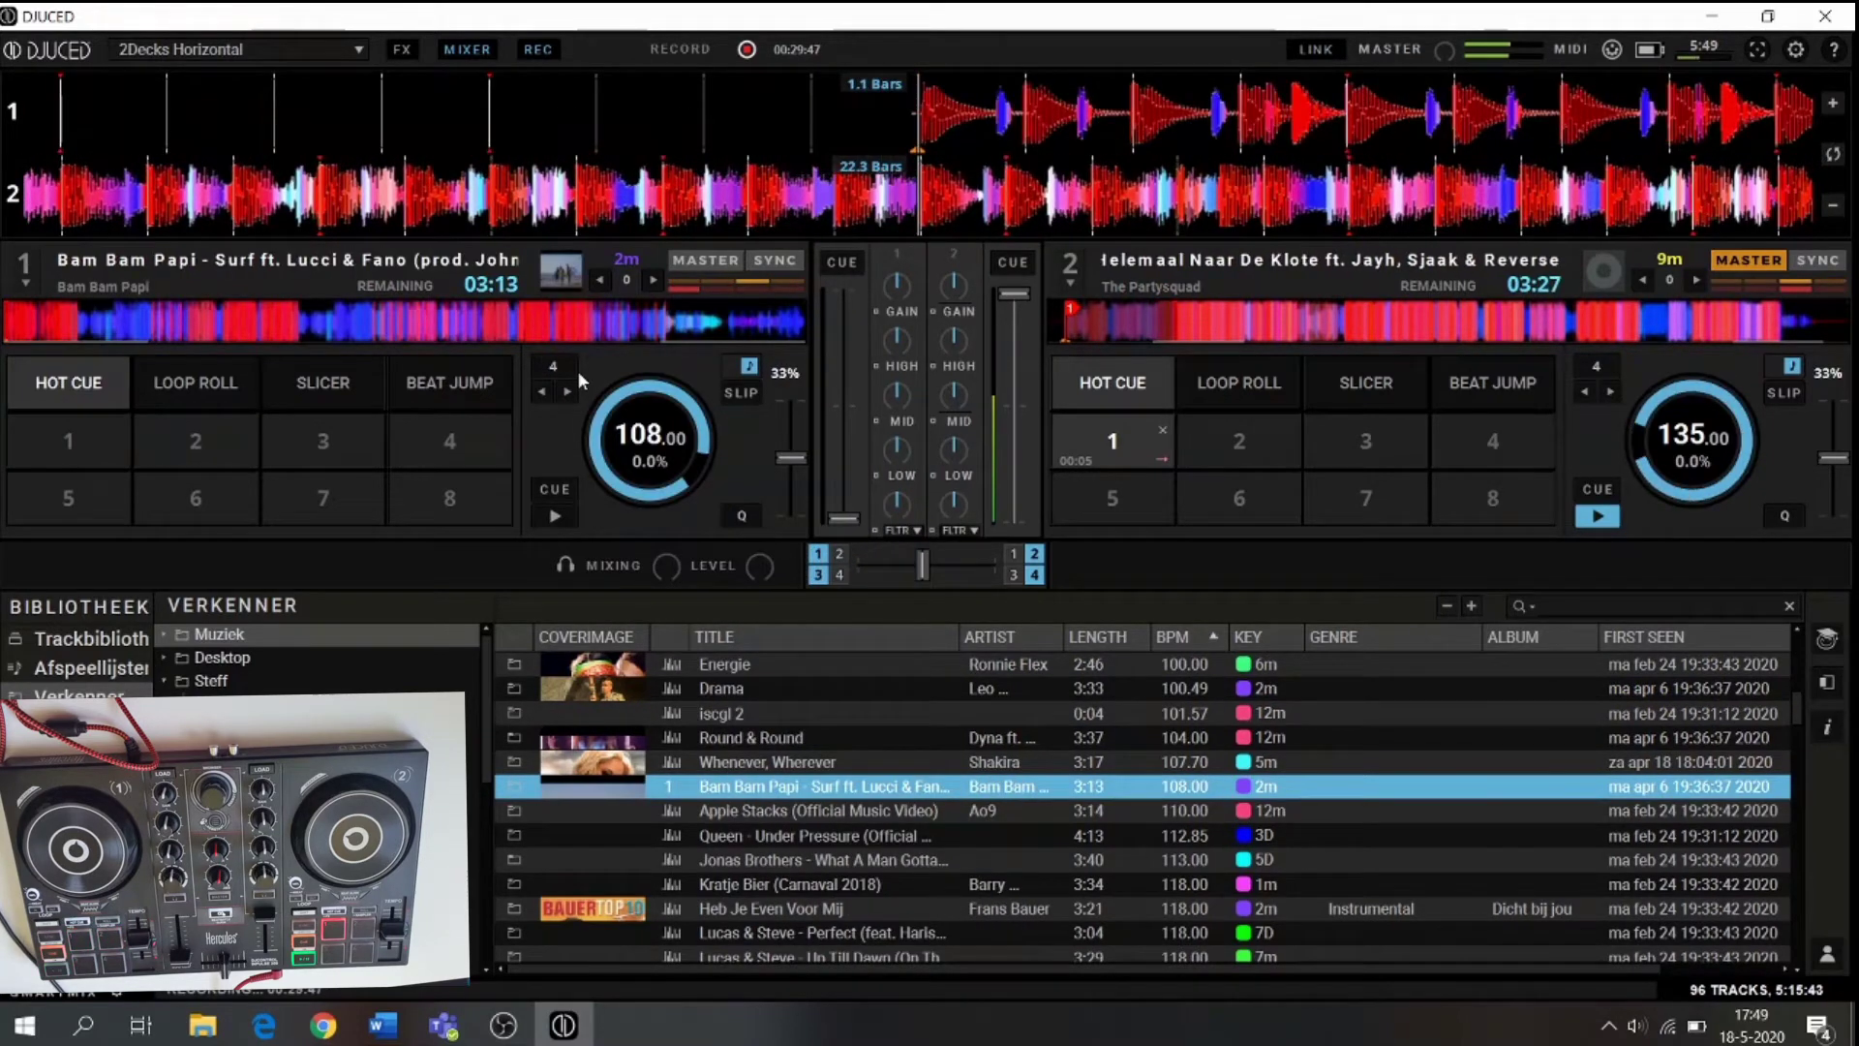
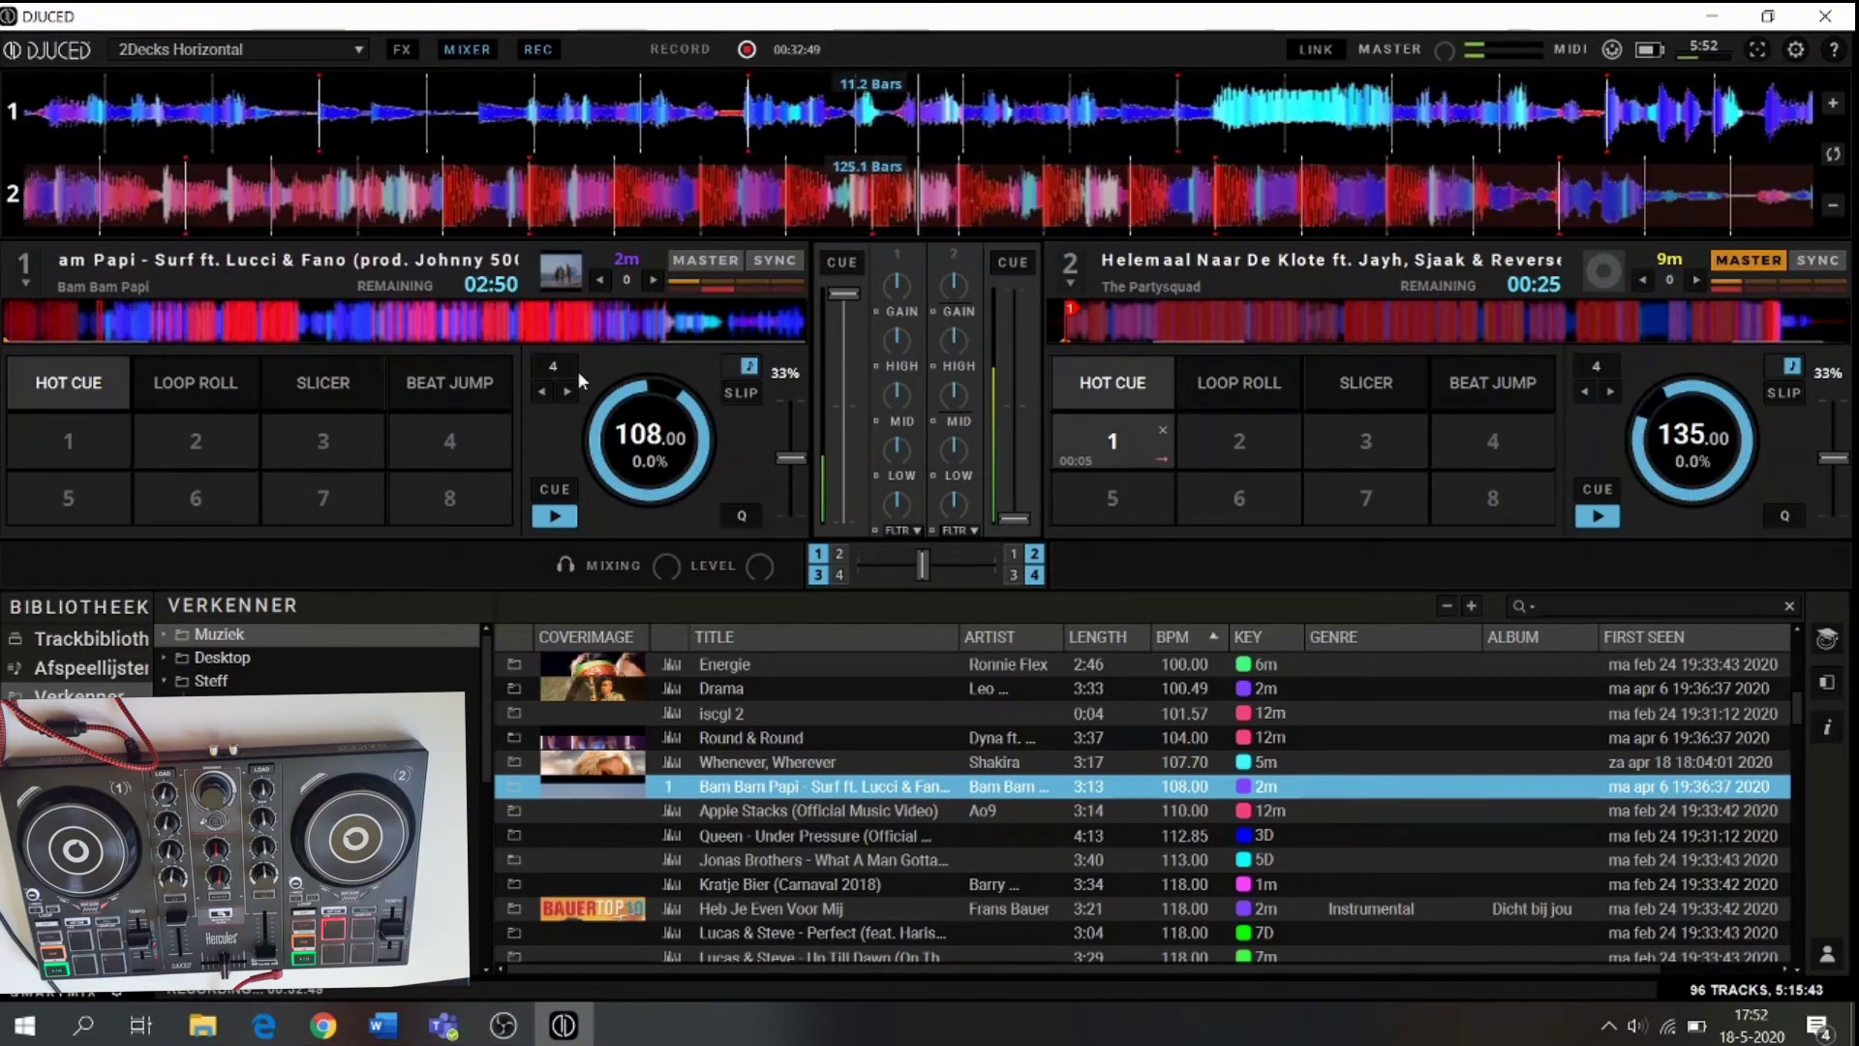
left_click(1597, 518)
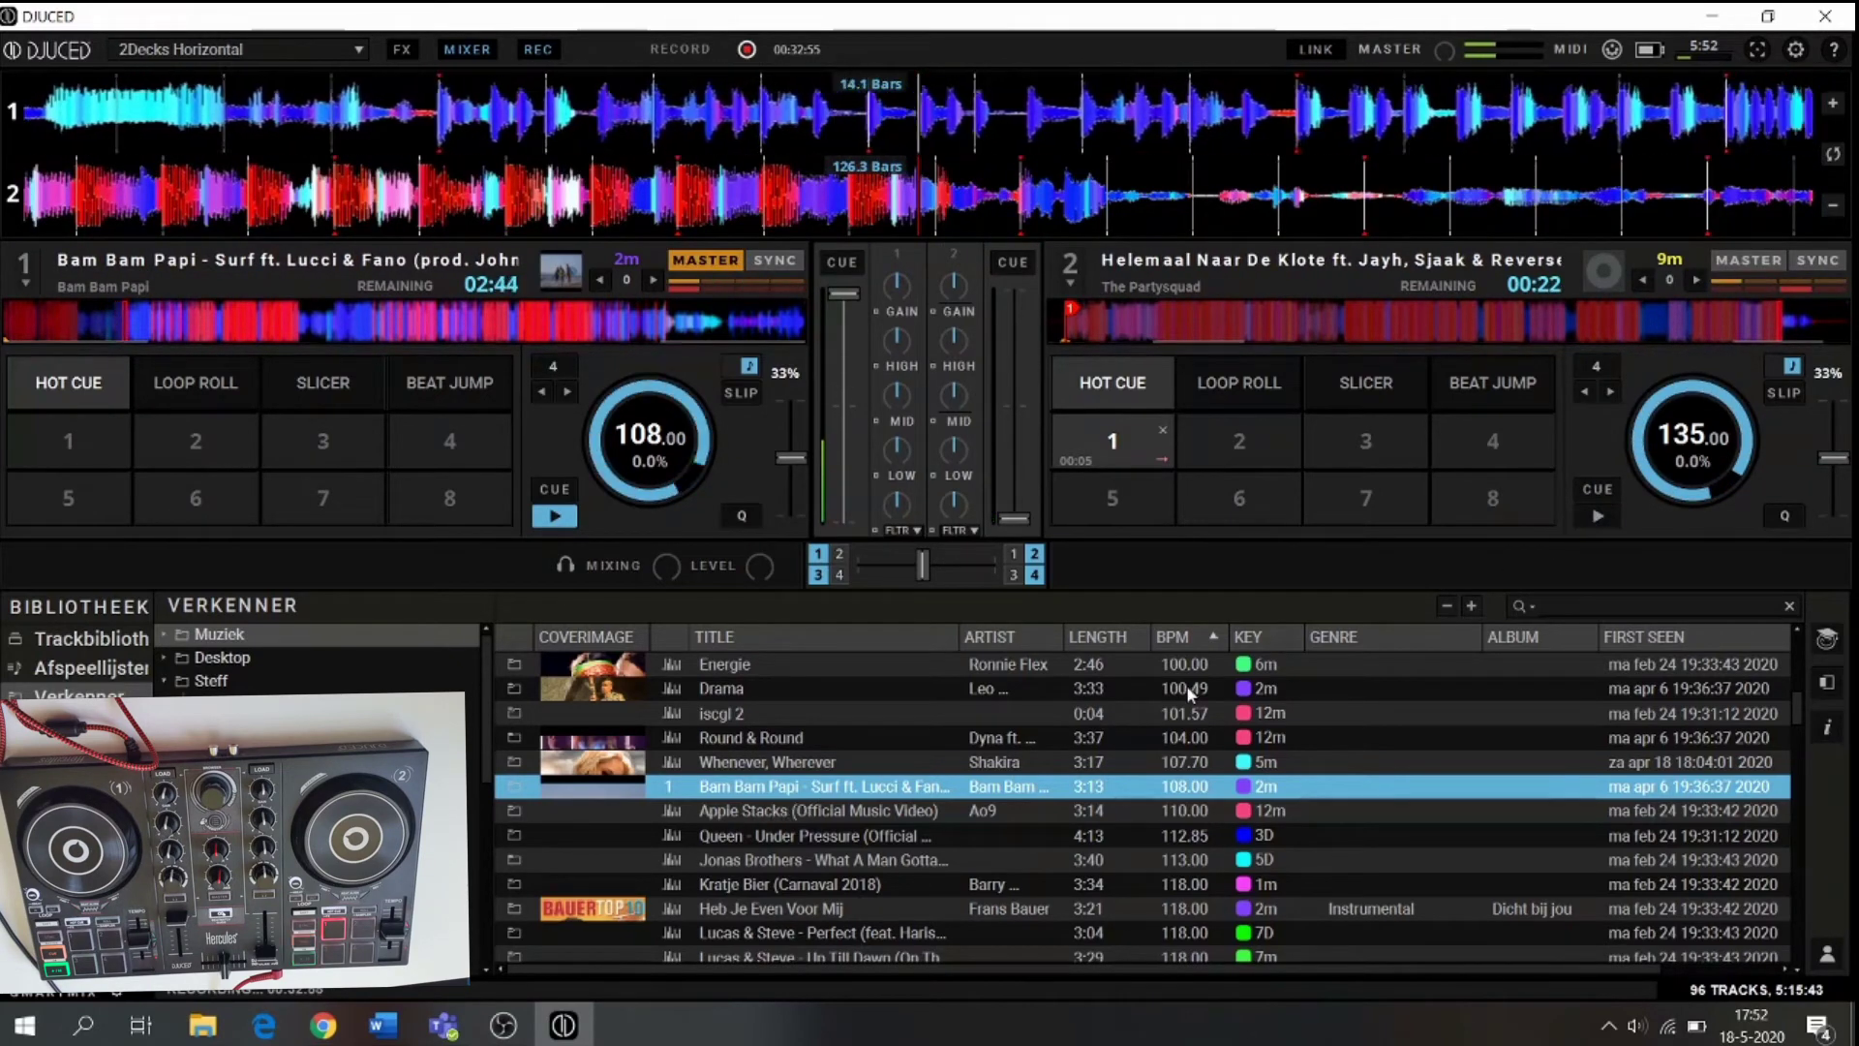
- Sort the Muziek folder by genre in descending order and look through the track list
left_click(1358, 636)
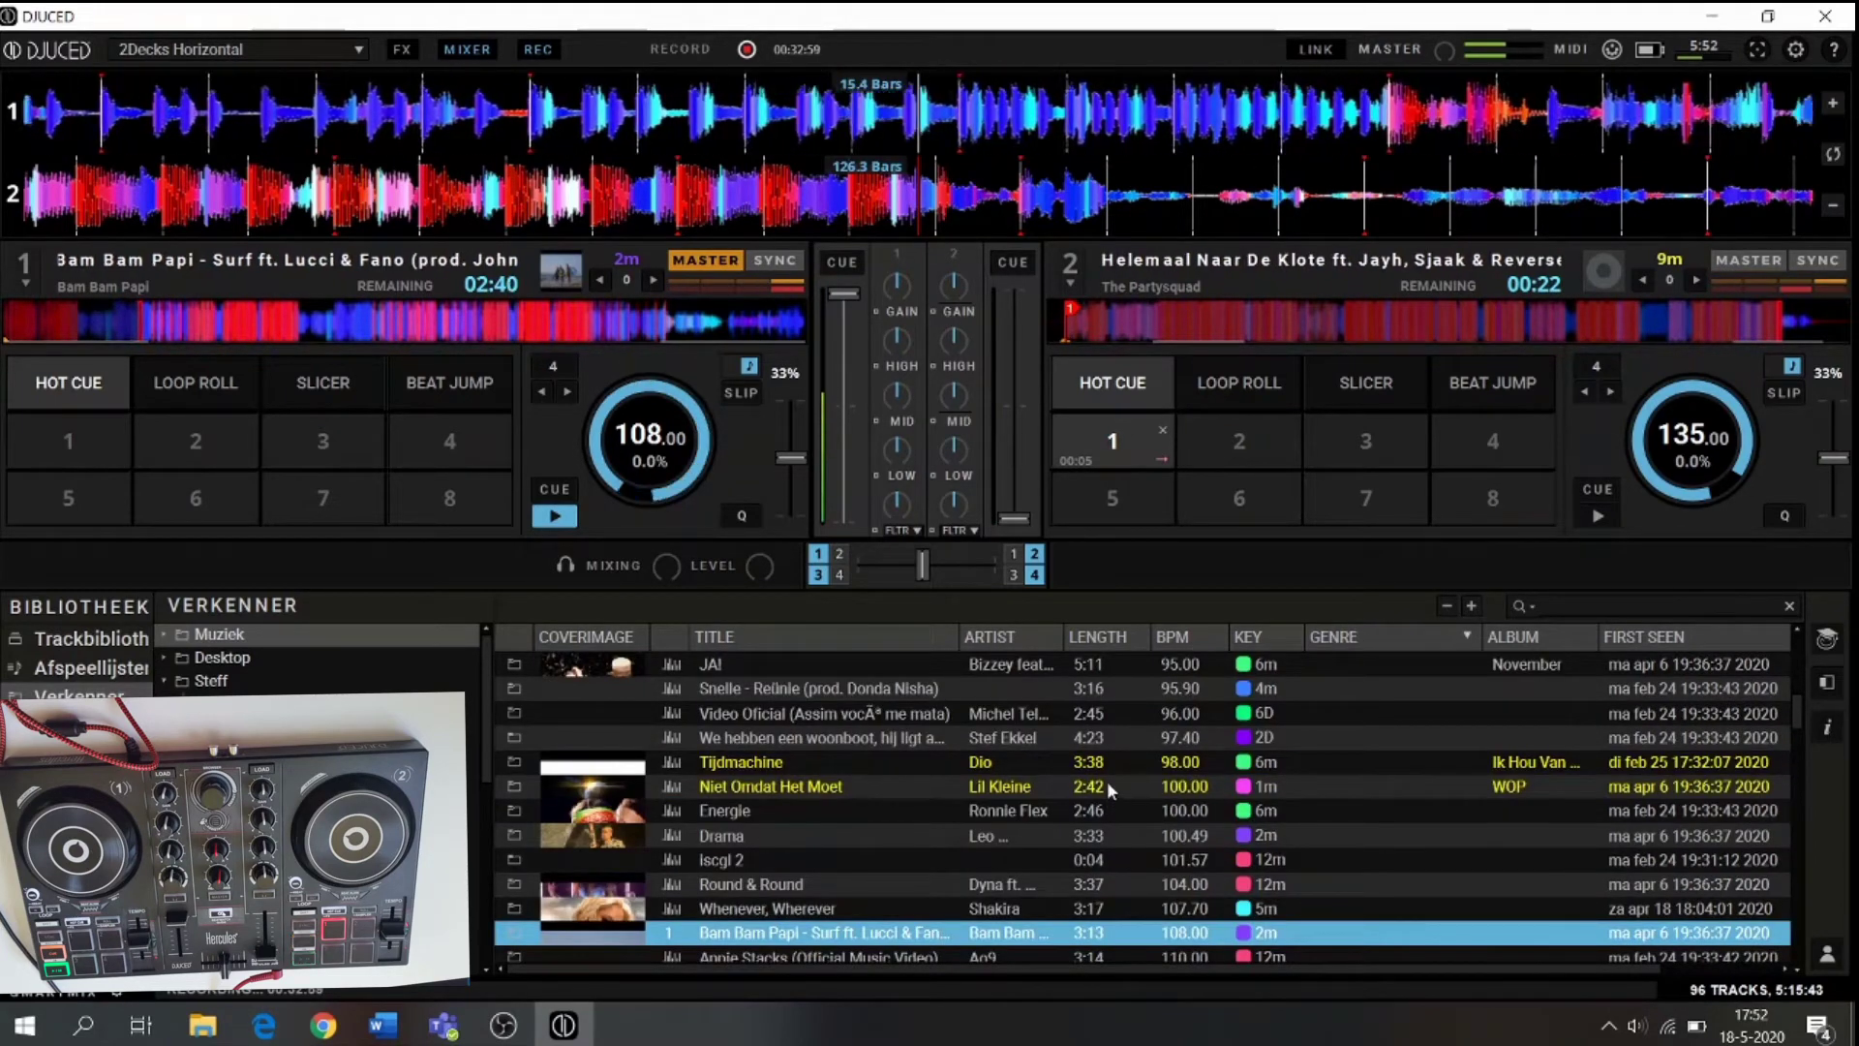
scroll(930, 747, "down", 10)
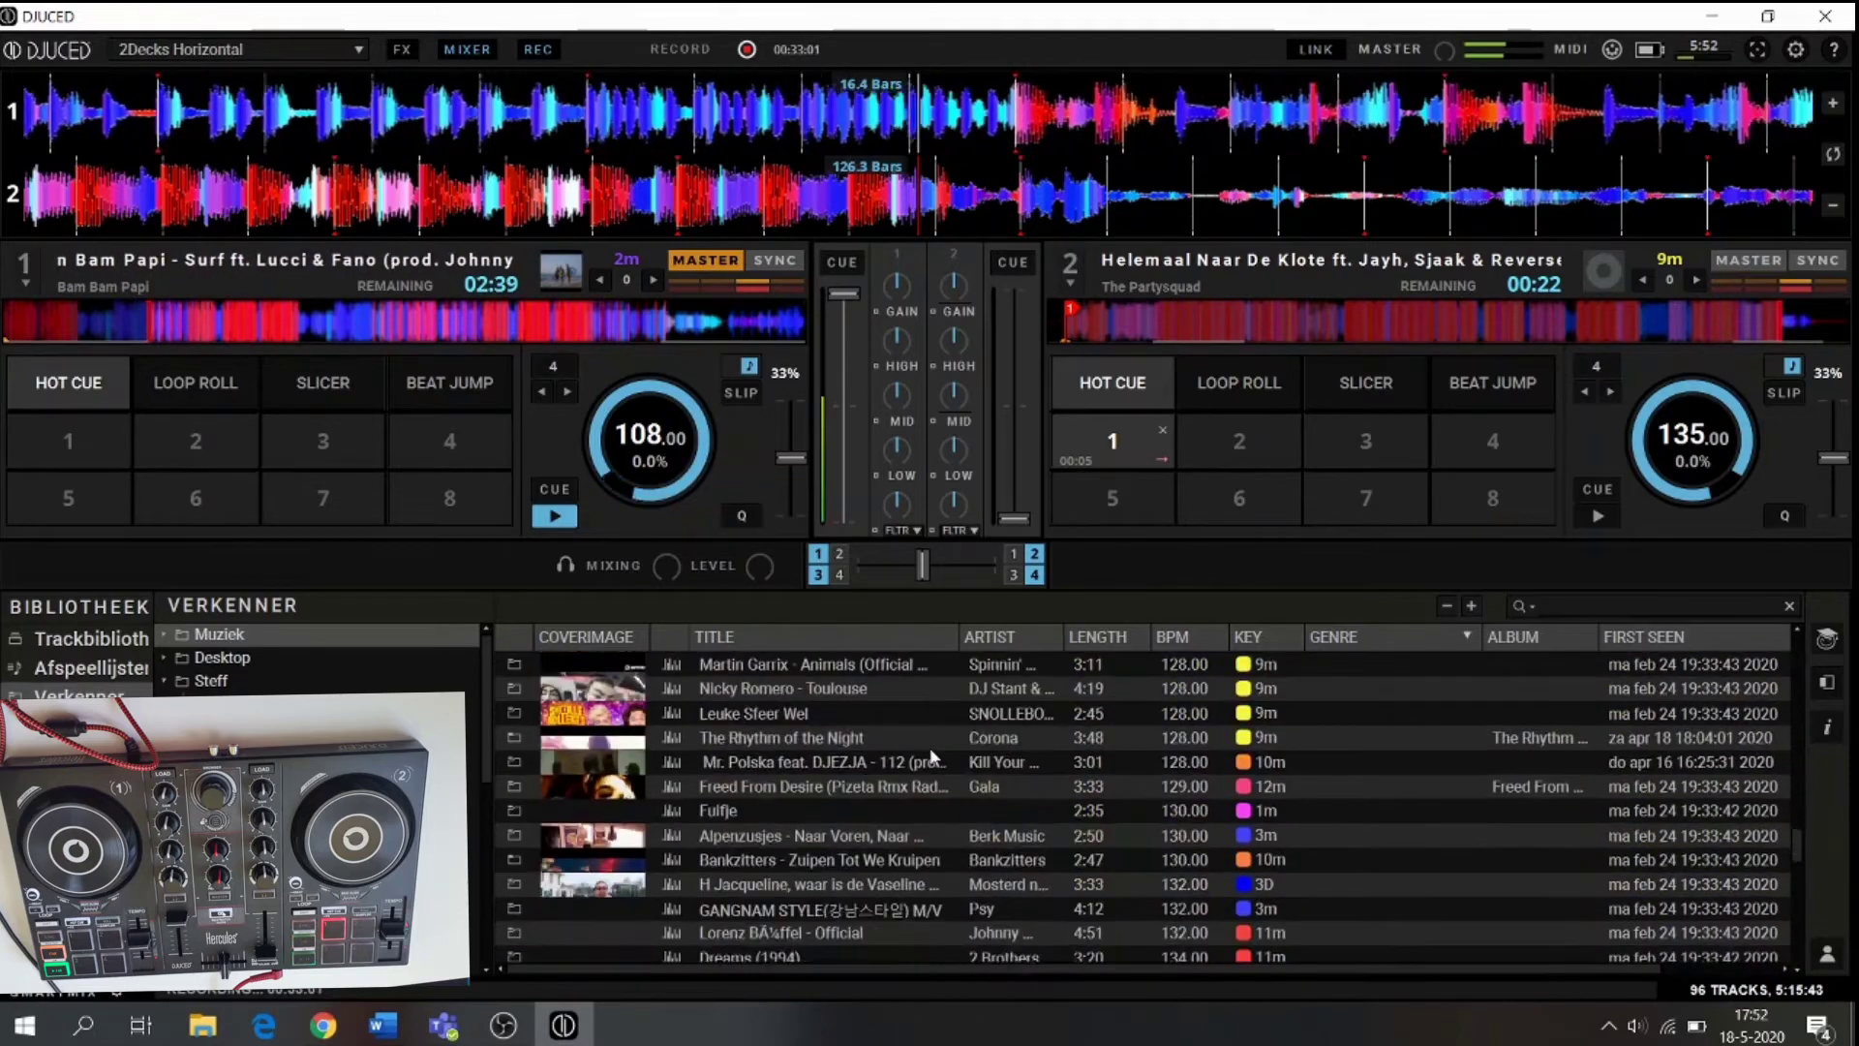
scroll(929, 748, "down", 10)
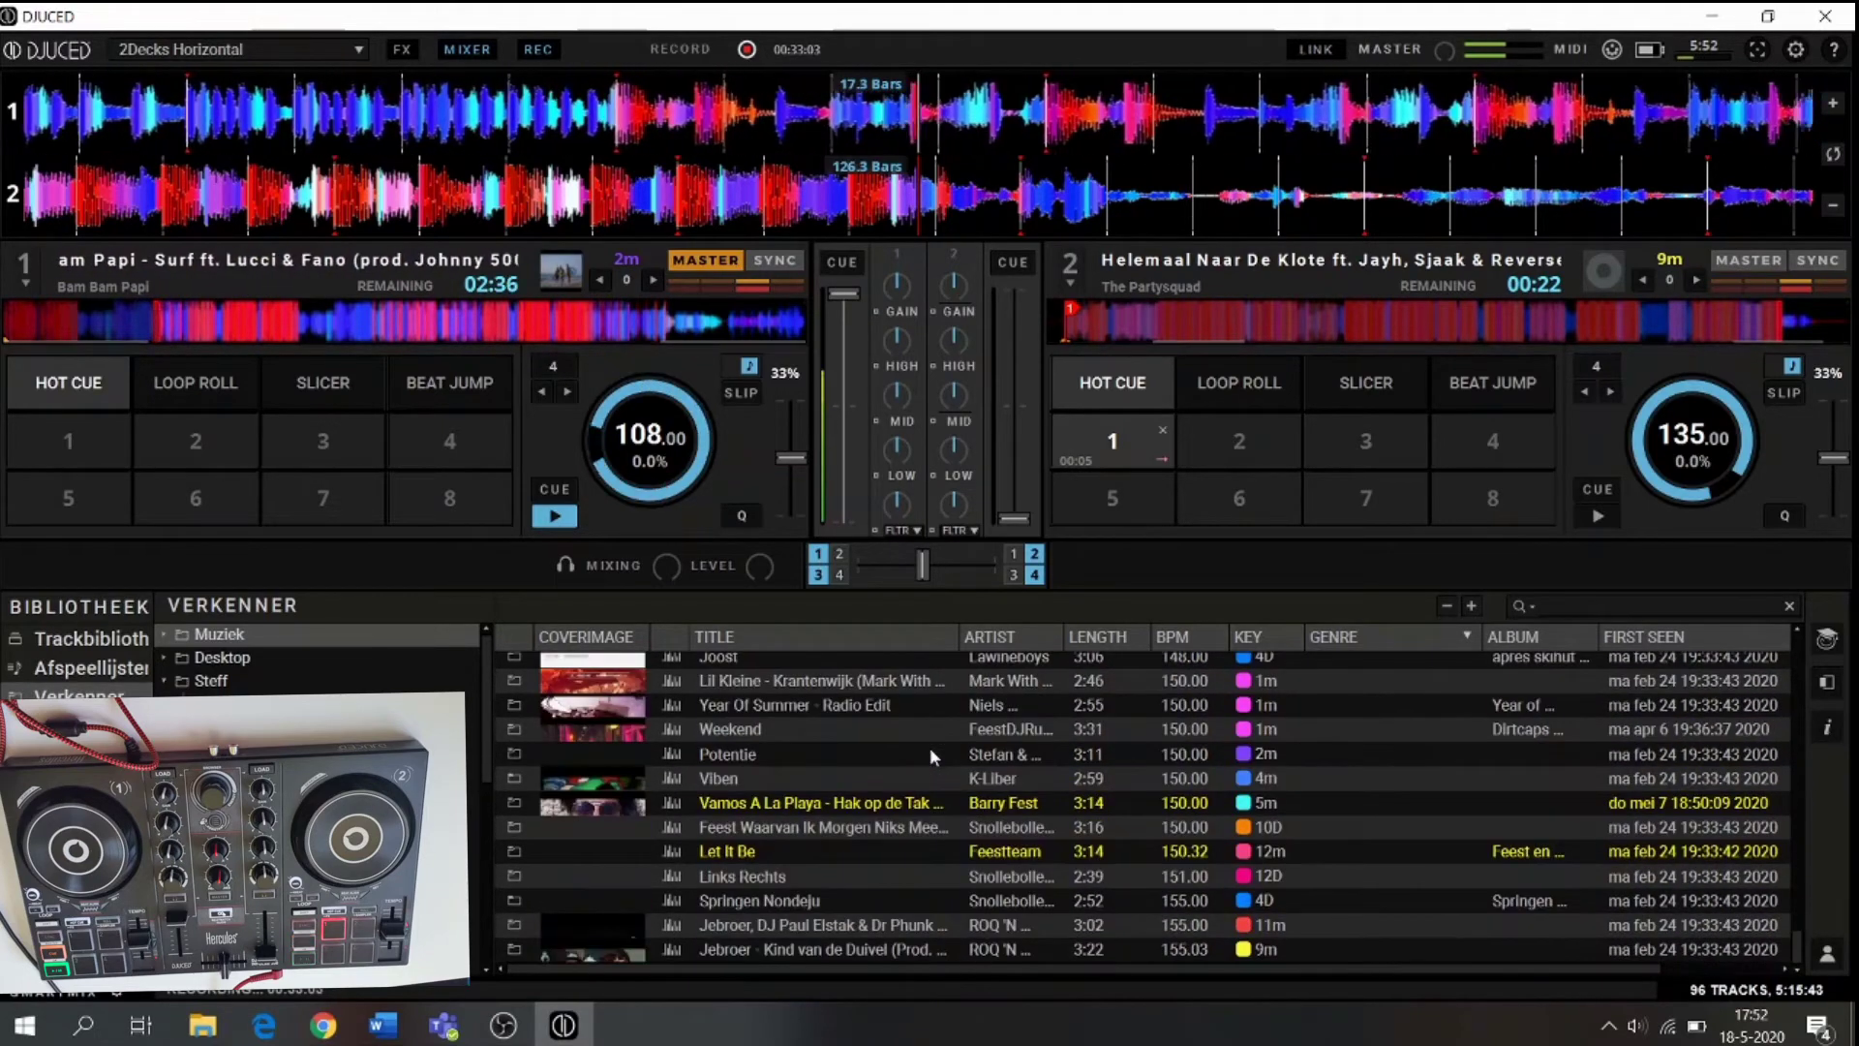
scroll(929, 748, "up", 20)
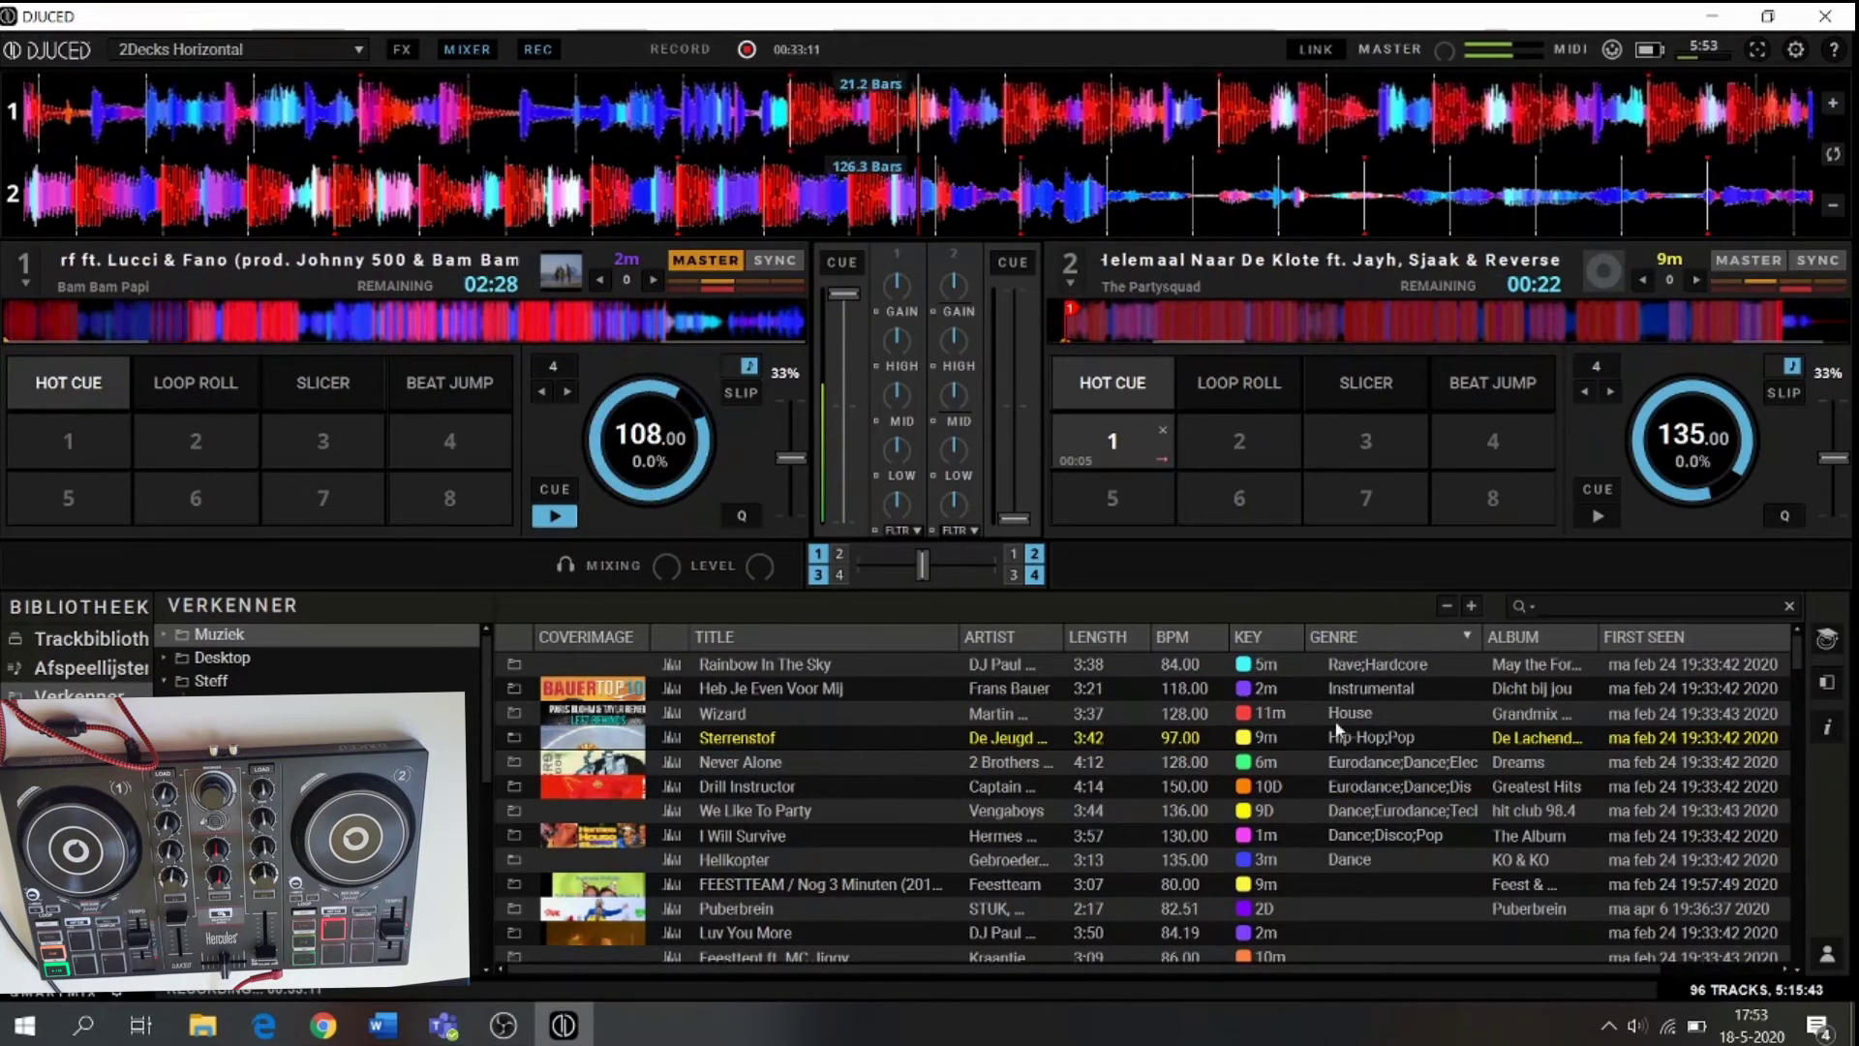
- Sort the tracks by length with the longest first and load Nicky Romero - Toulouse onto deck 2
left_click(1110, 644)
scroll(926, 816, "up", 10)
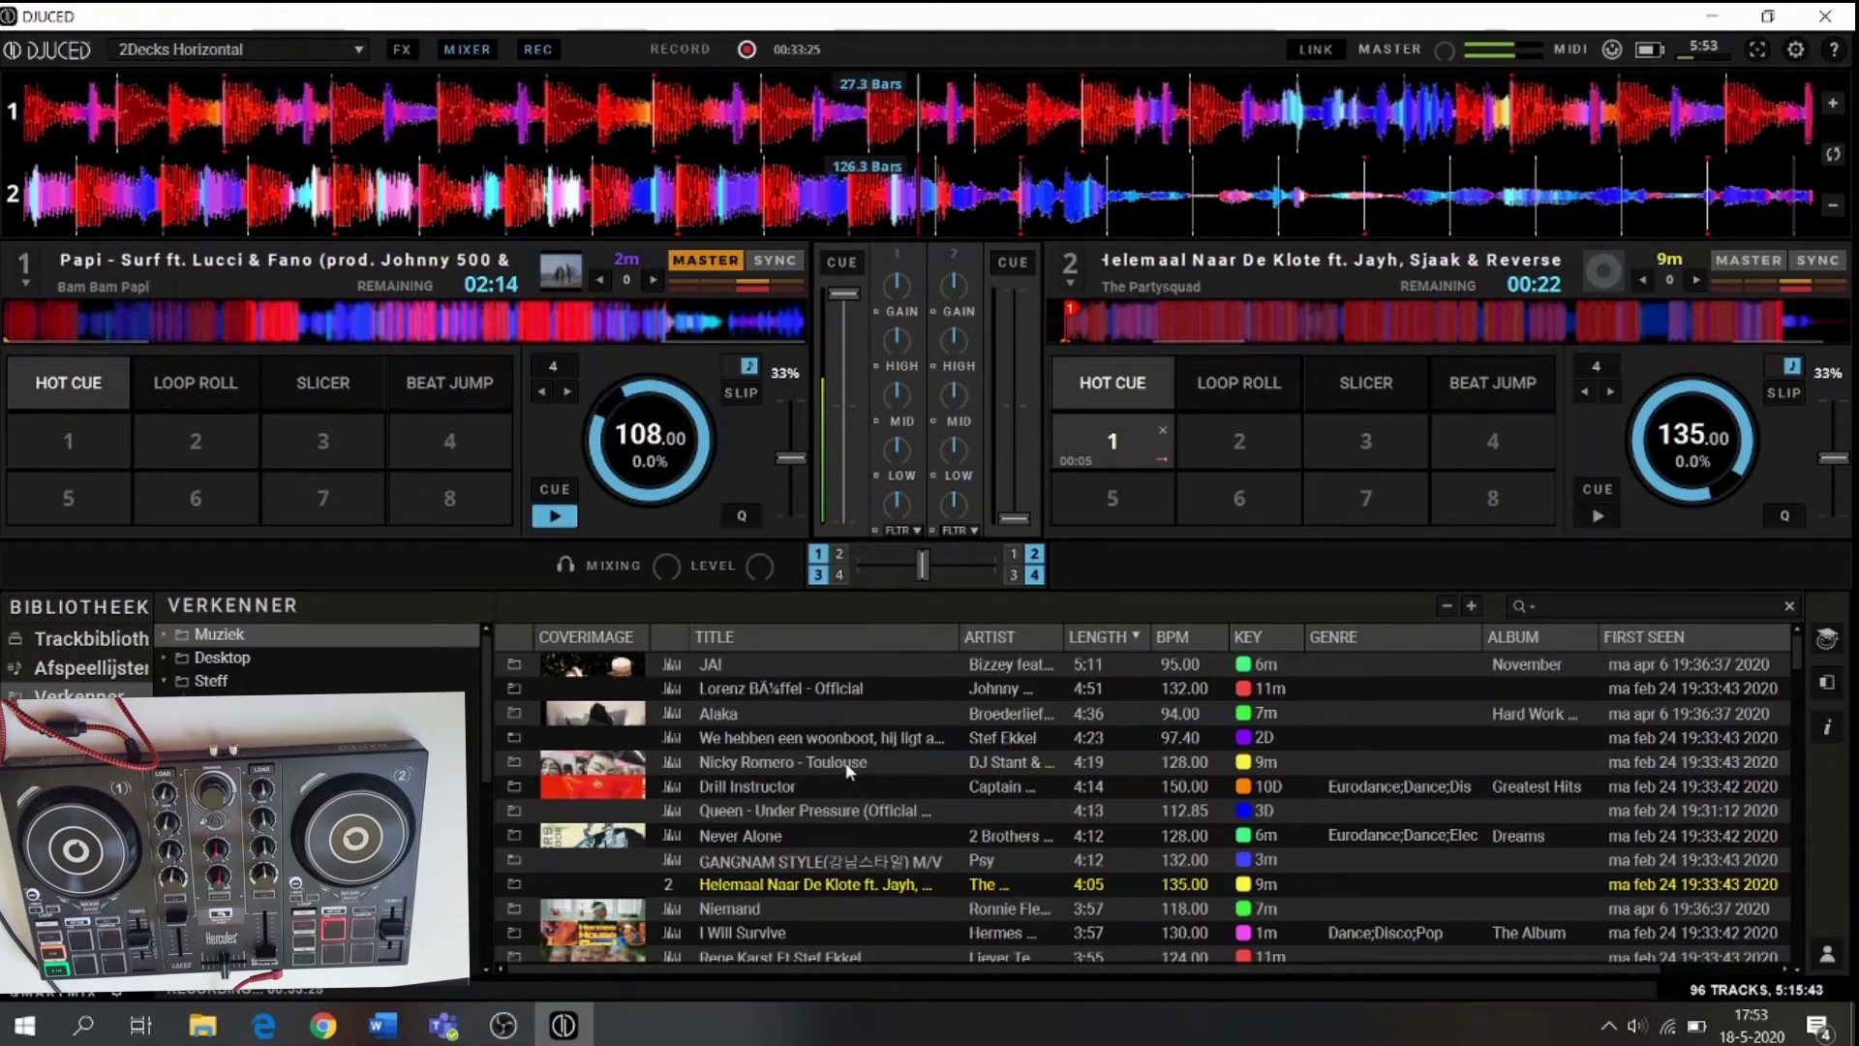
left_click_drag(829, 762, 1349, 334)
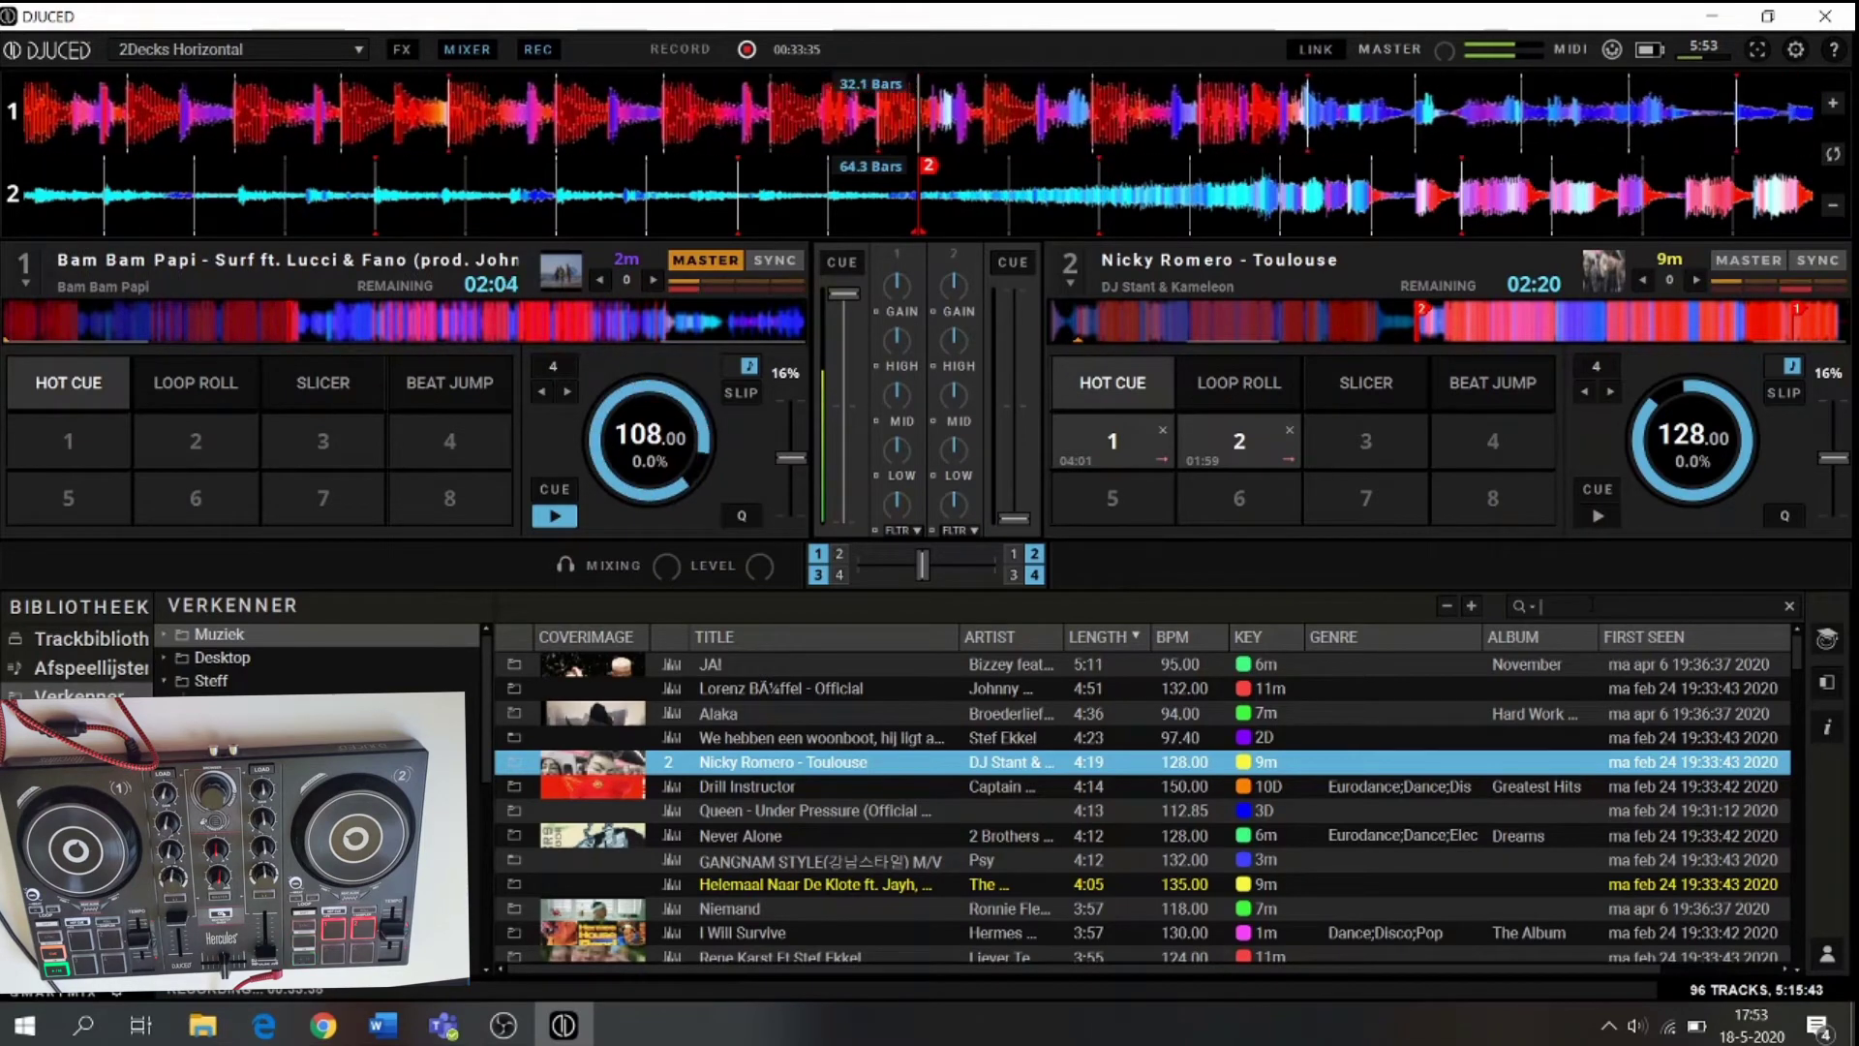
- Search the Muziek folder for "animal" and load Martin Garrix - Animals onto deck 1
type("animal")
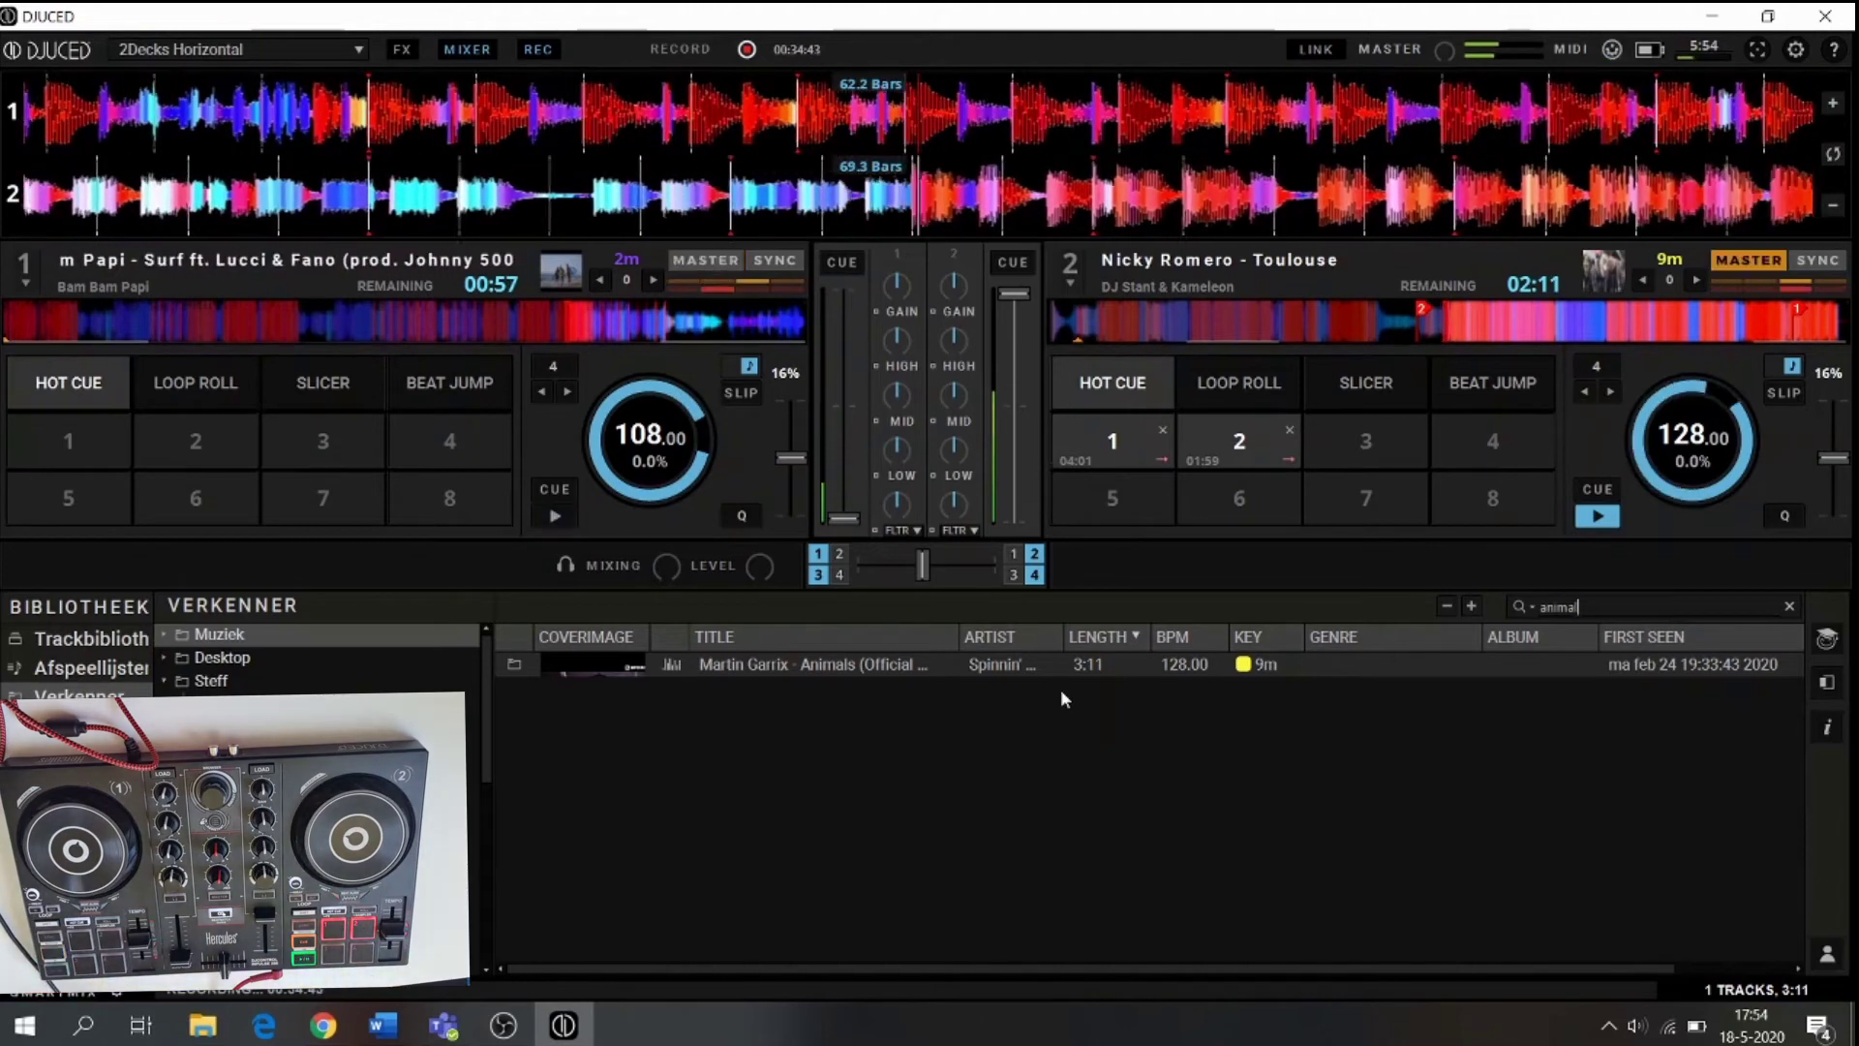
left_click_drag(914, 661, 518, 323)
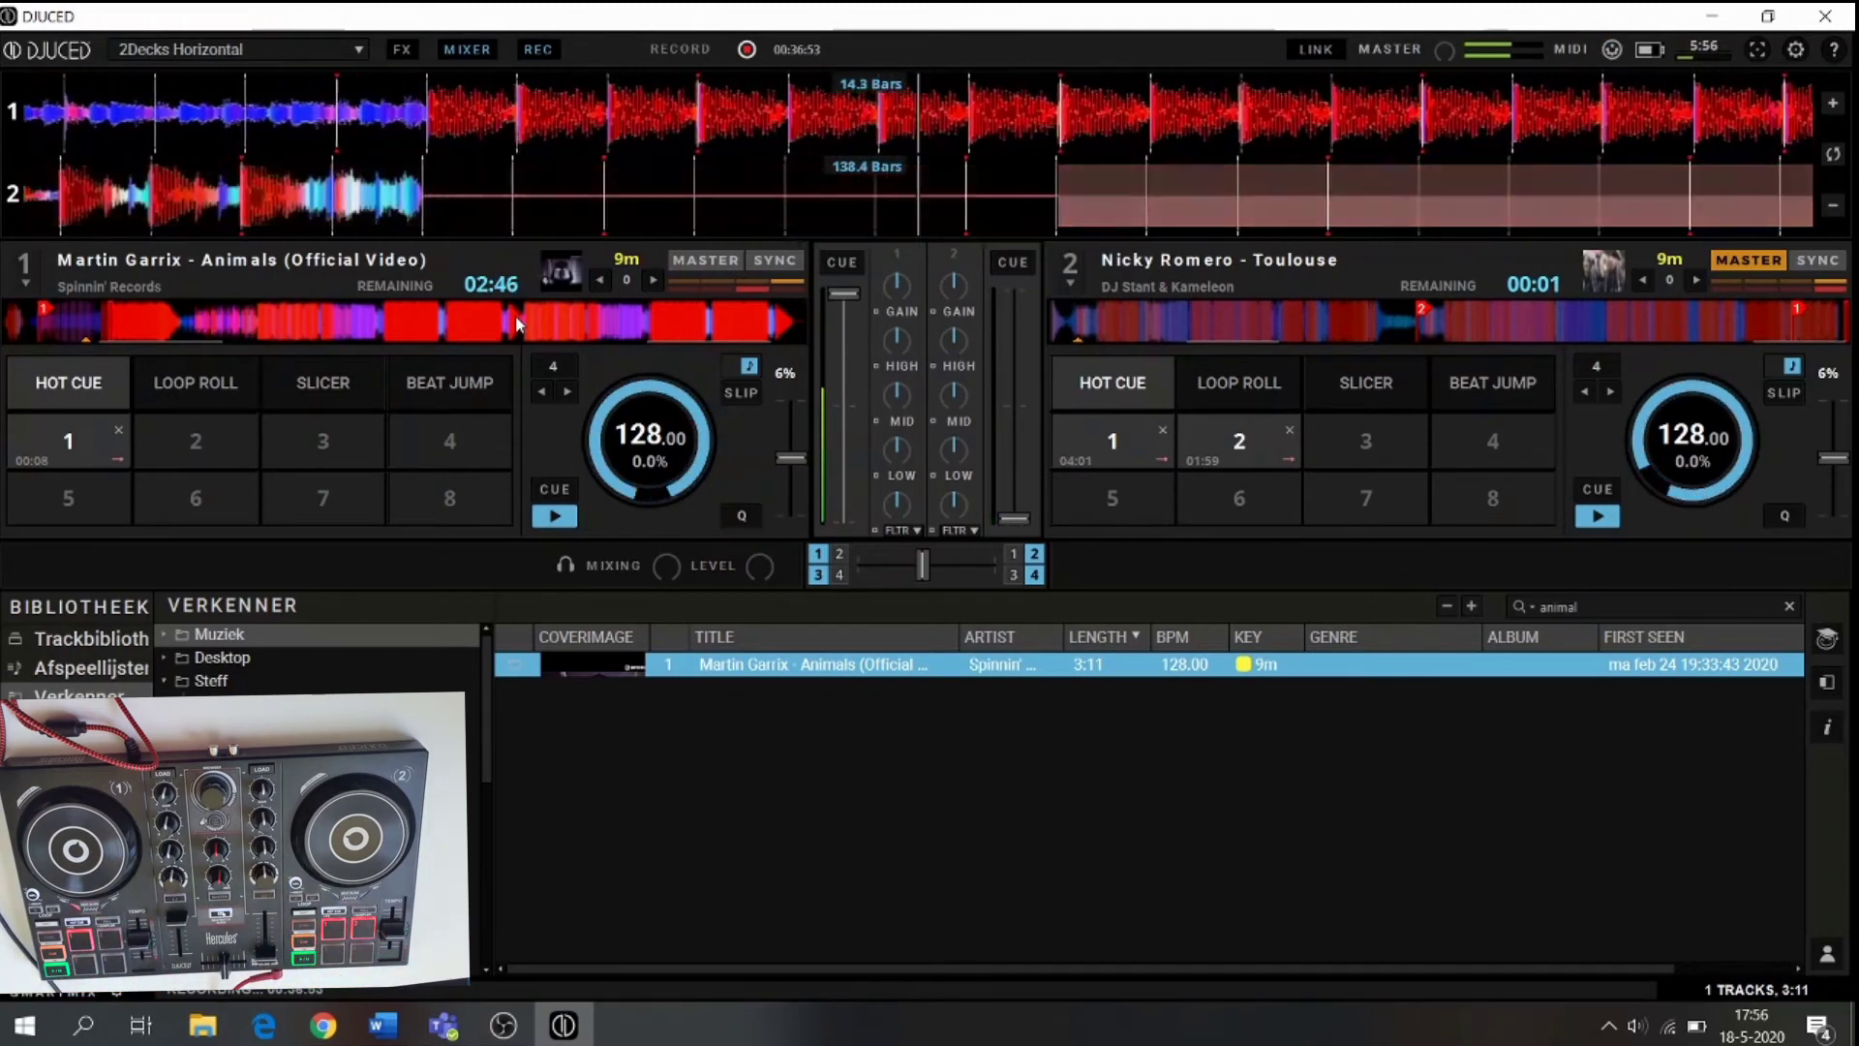
- Clear the "animal" search and load Joost by Lawineboys from the full track list onto deck 2
left_click(1790, 610)
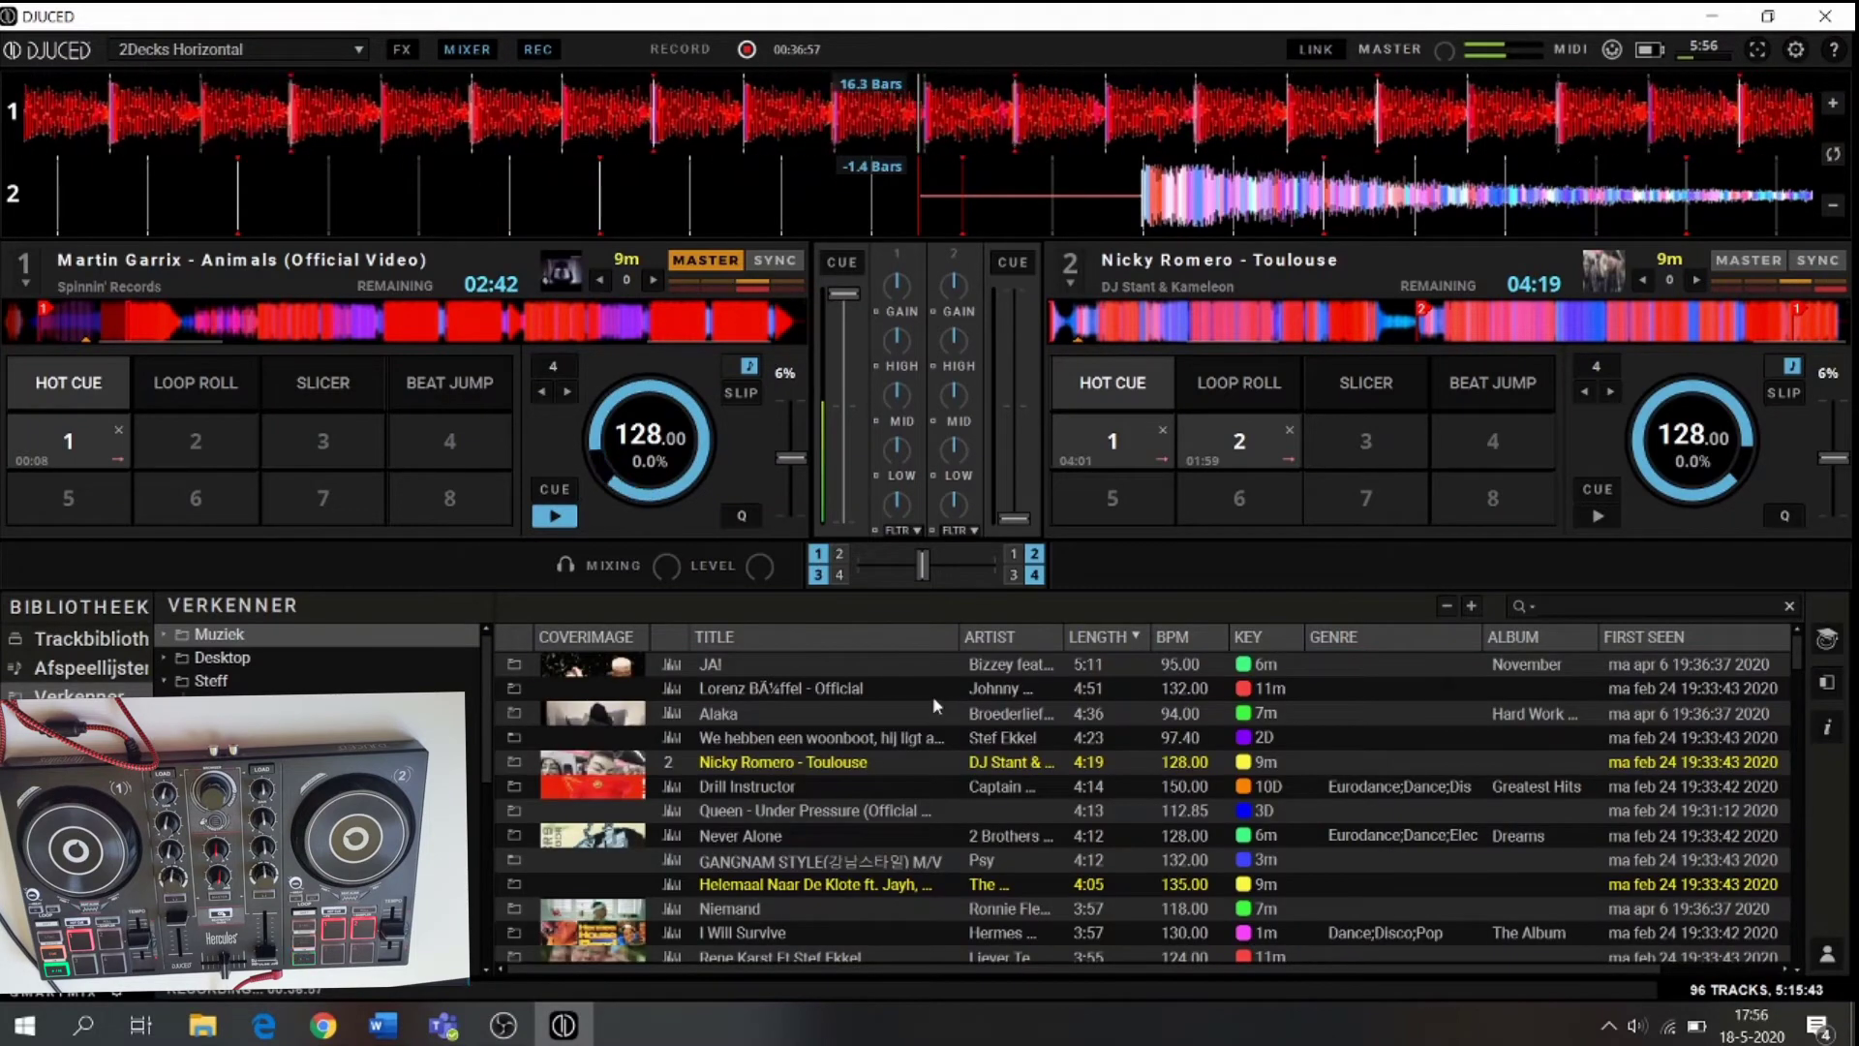
scroll(817, 787, "down", 4)
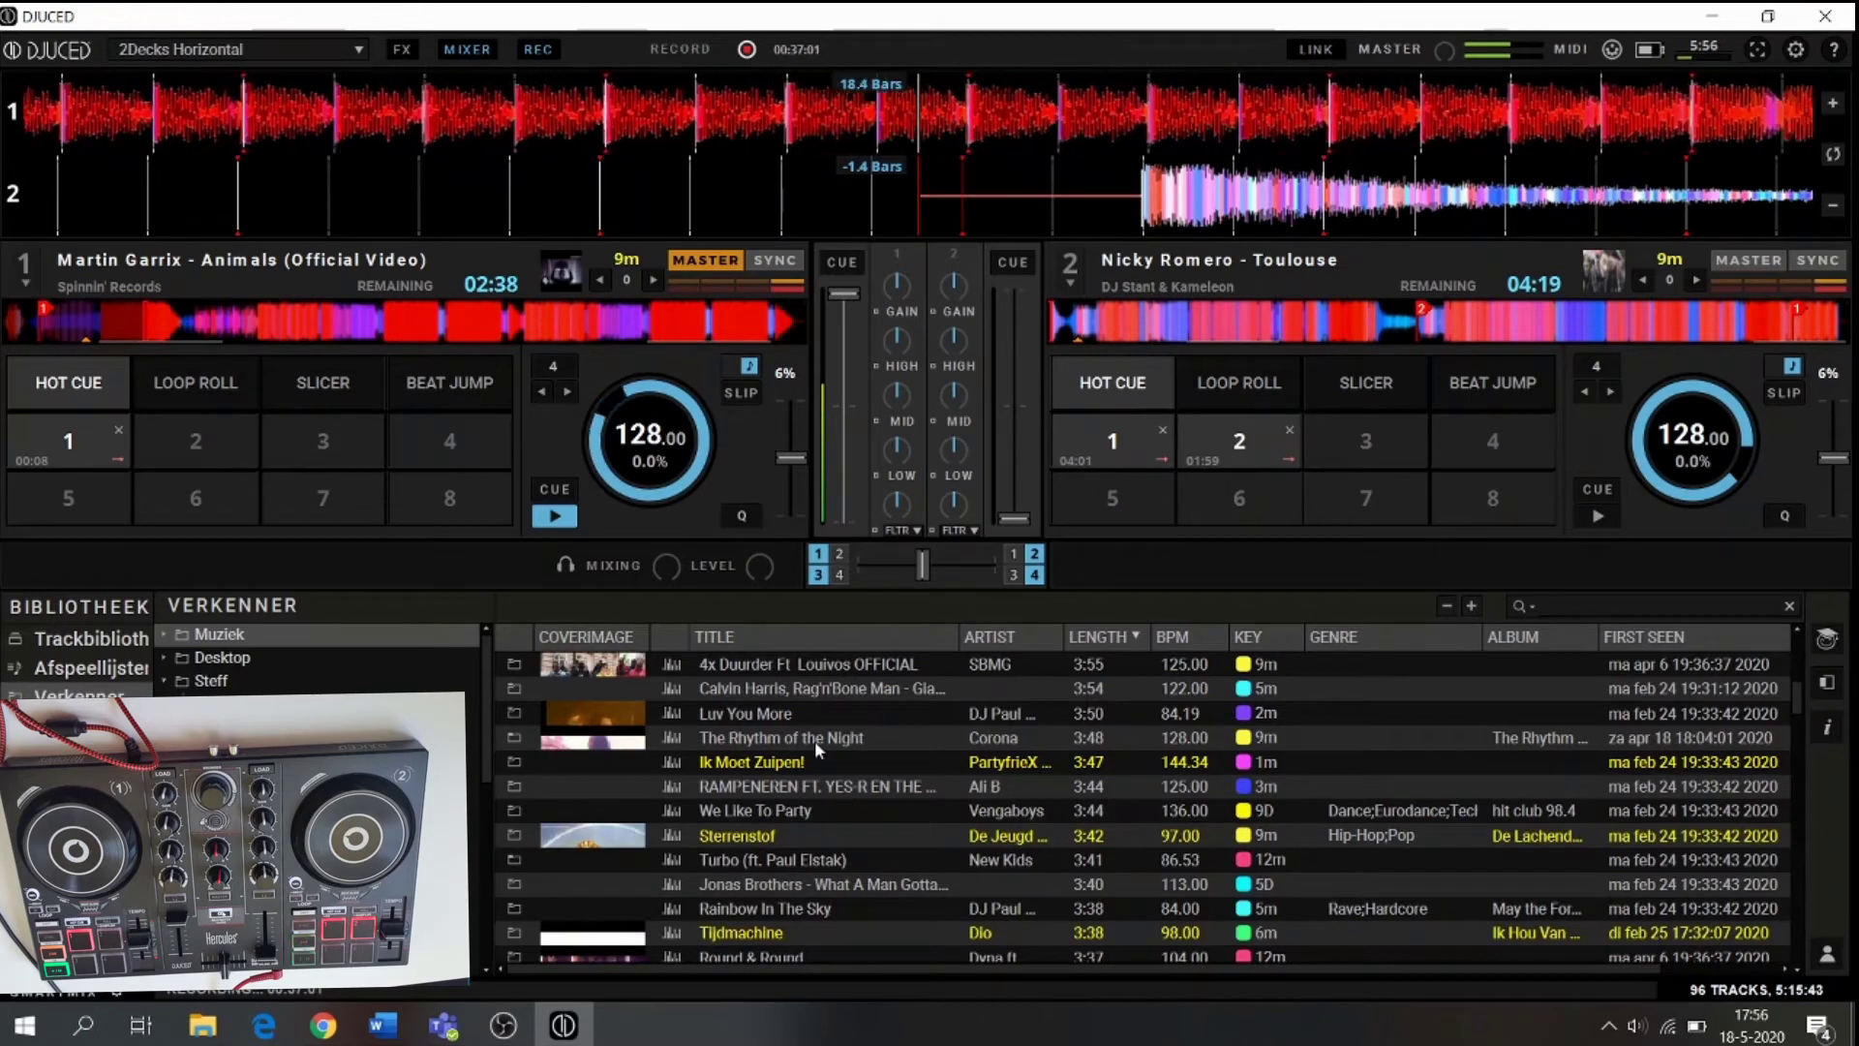
scroll(815, 740, "down", 2)
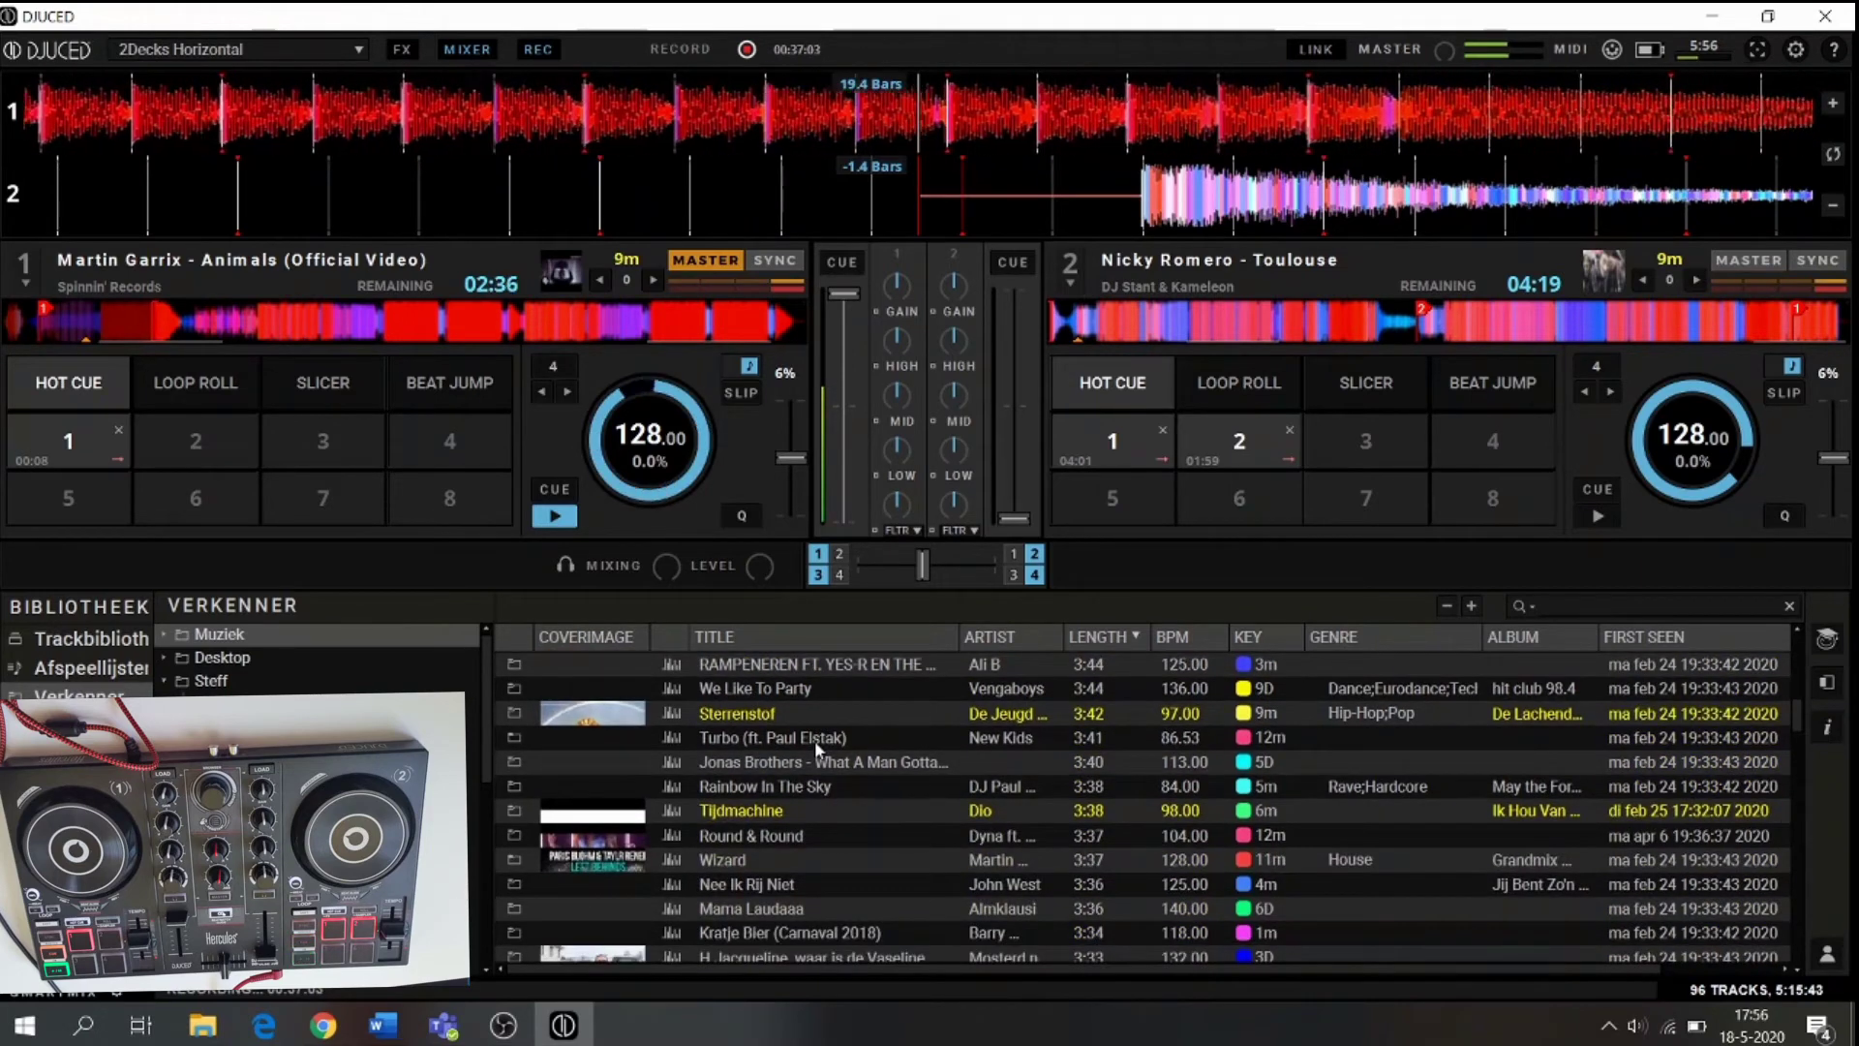
scroll(815, 740, "down", 2)
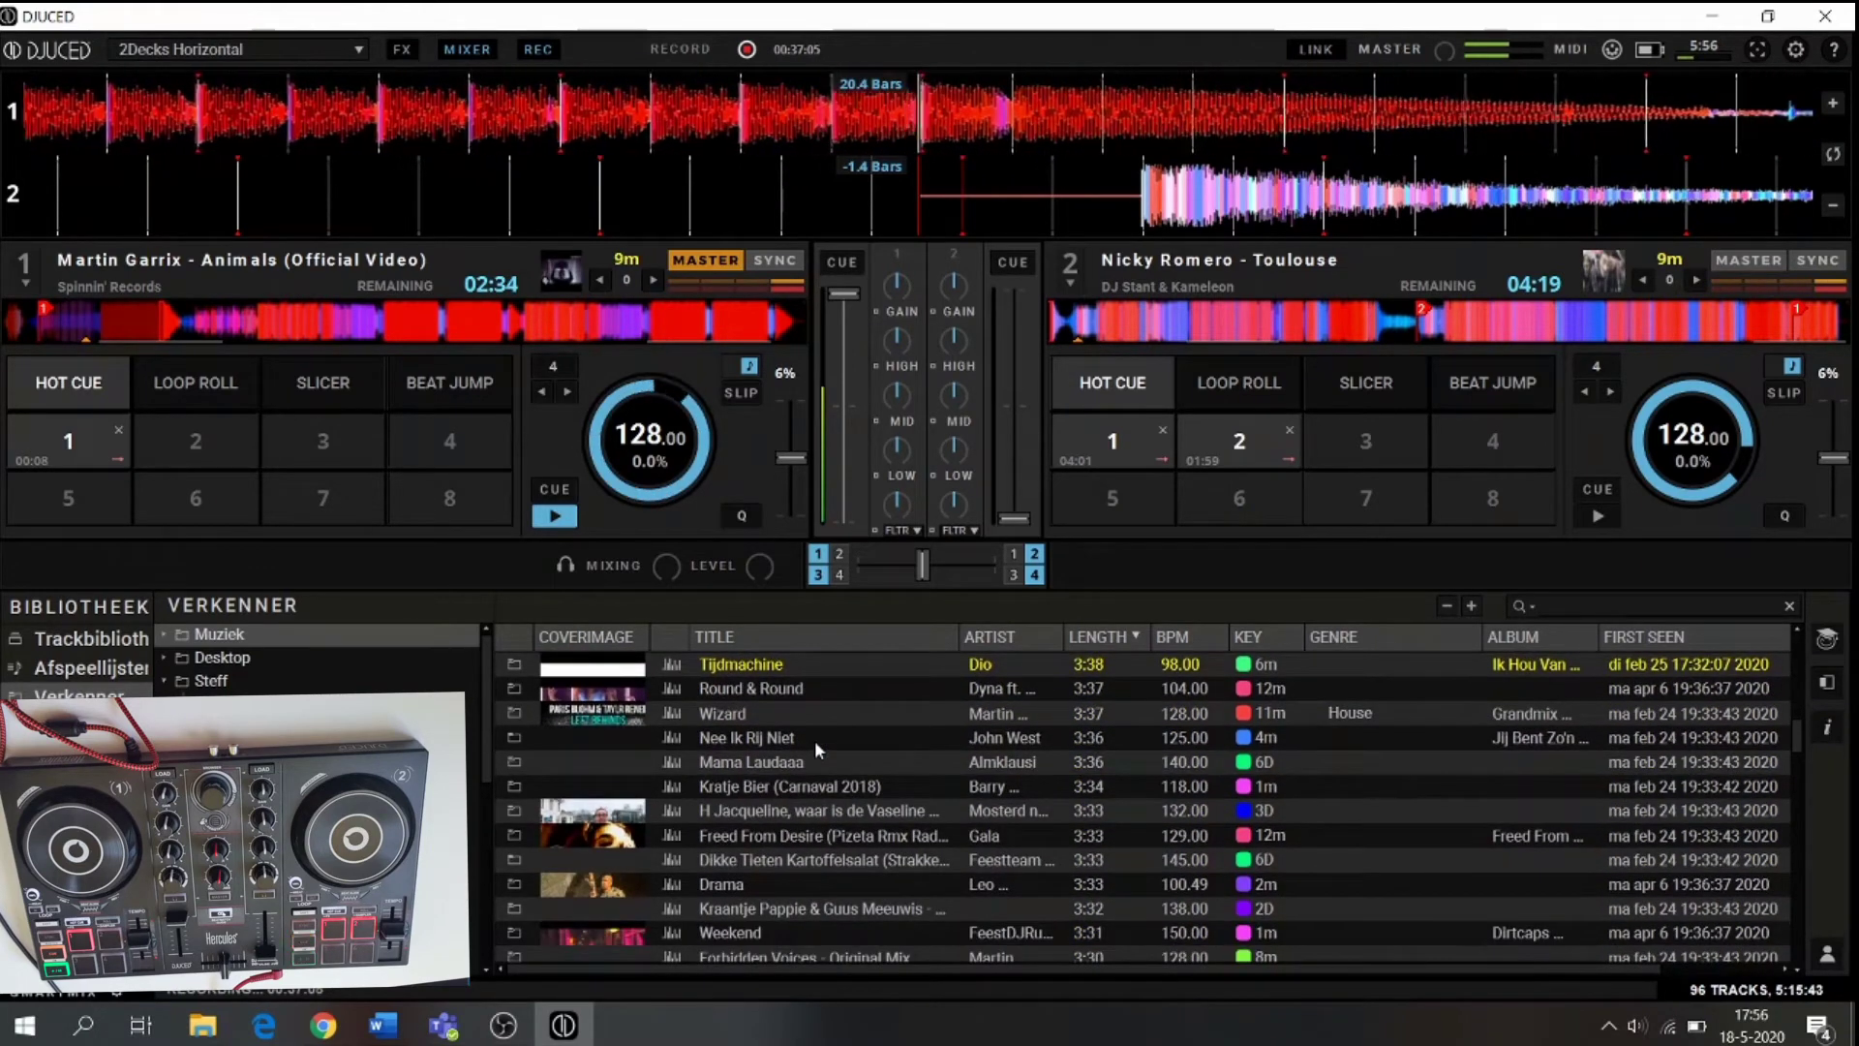
scroll(815, 740, "down", 2)
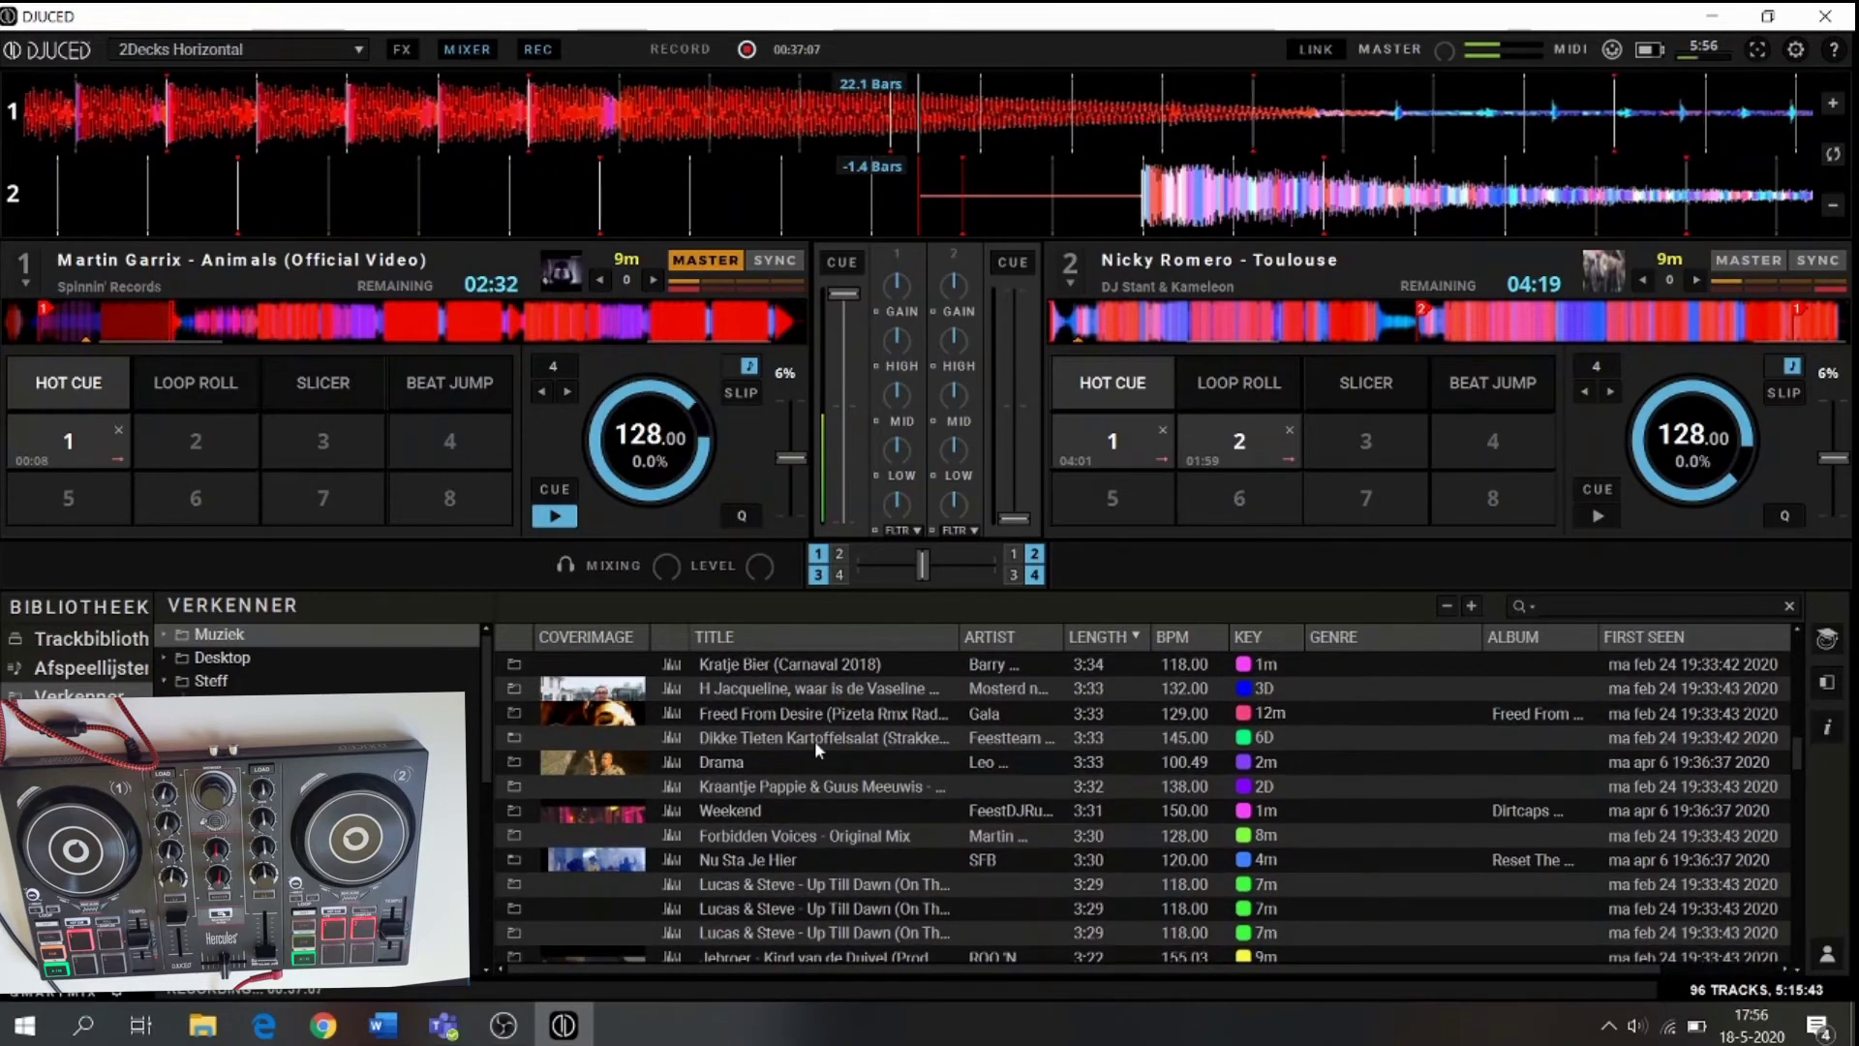
scroll(750, 841, "down", 3)
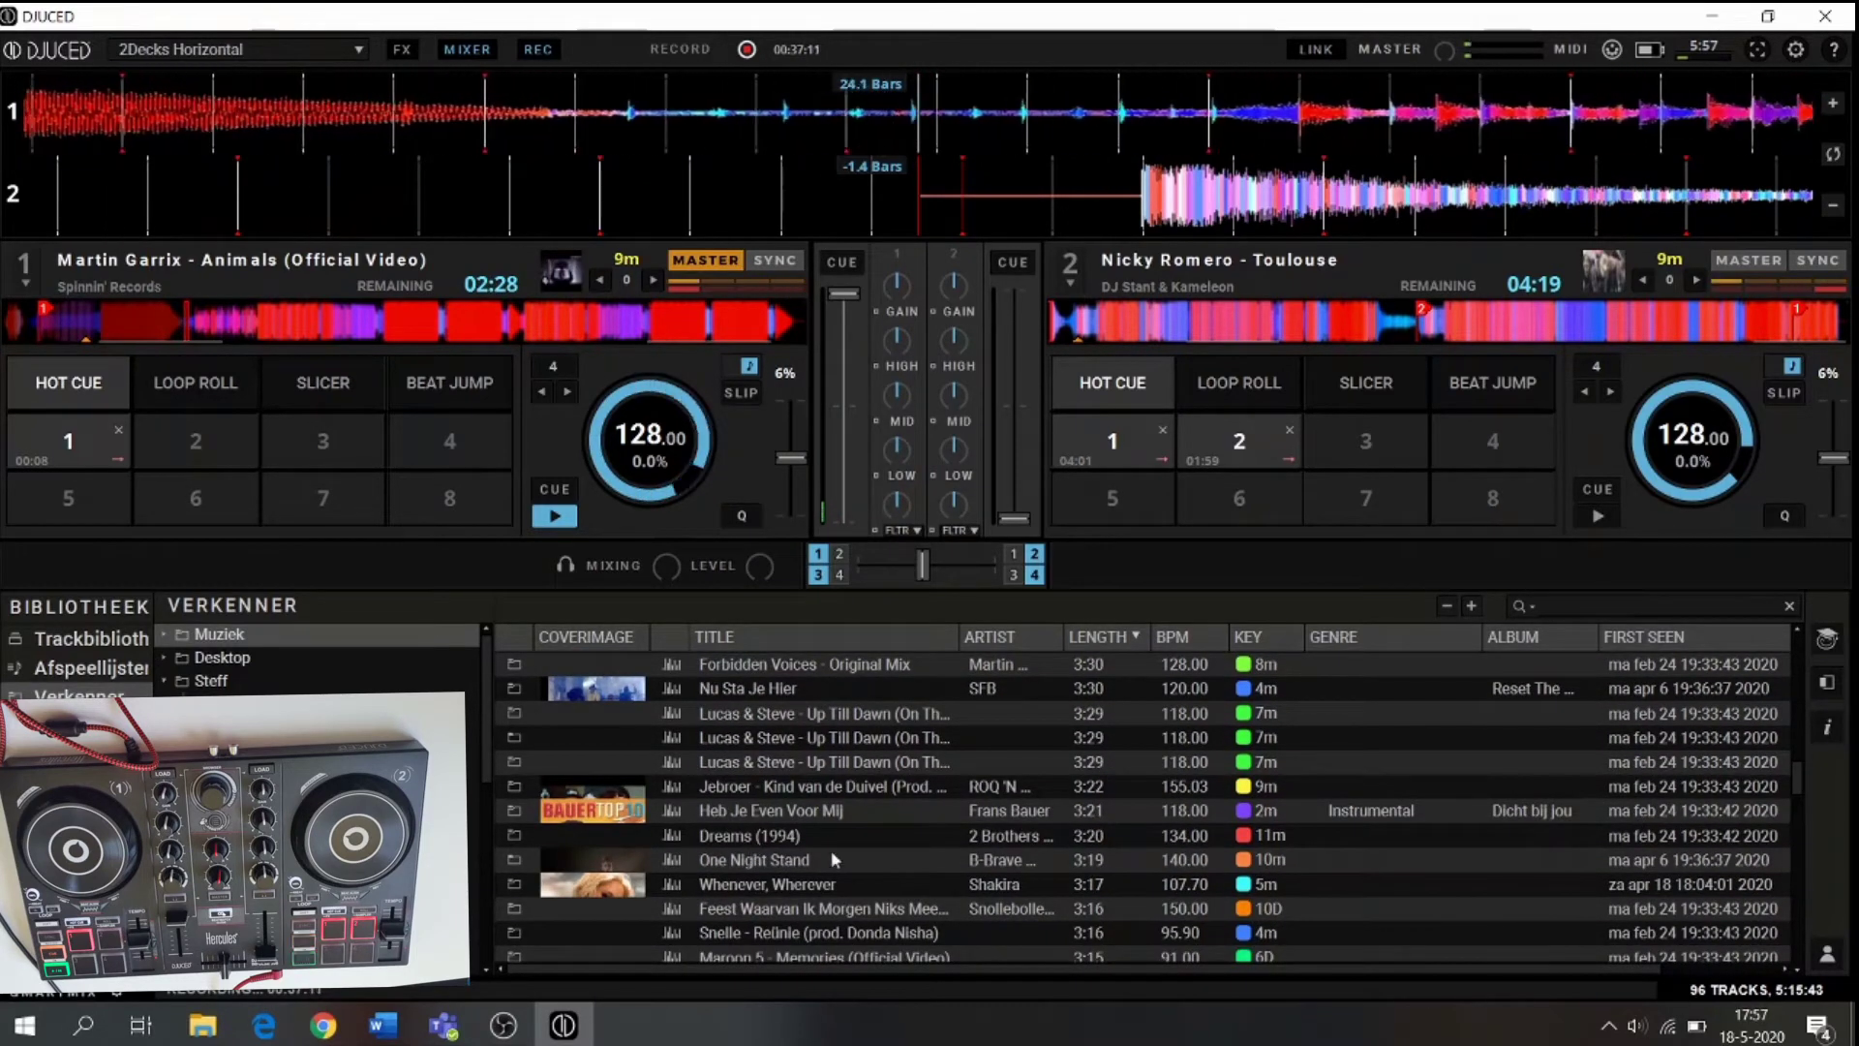
scroll(918, 886, "down", 1)
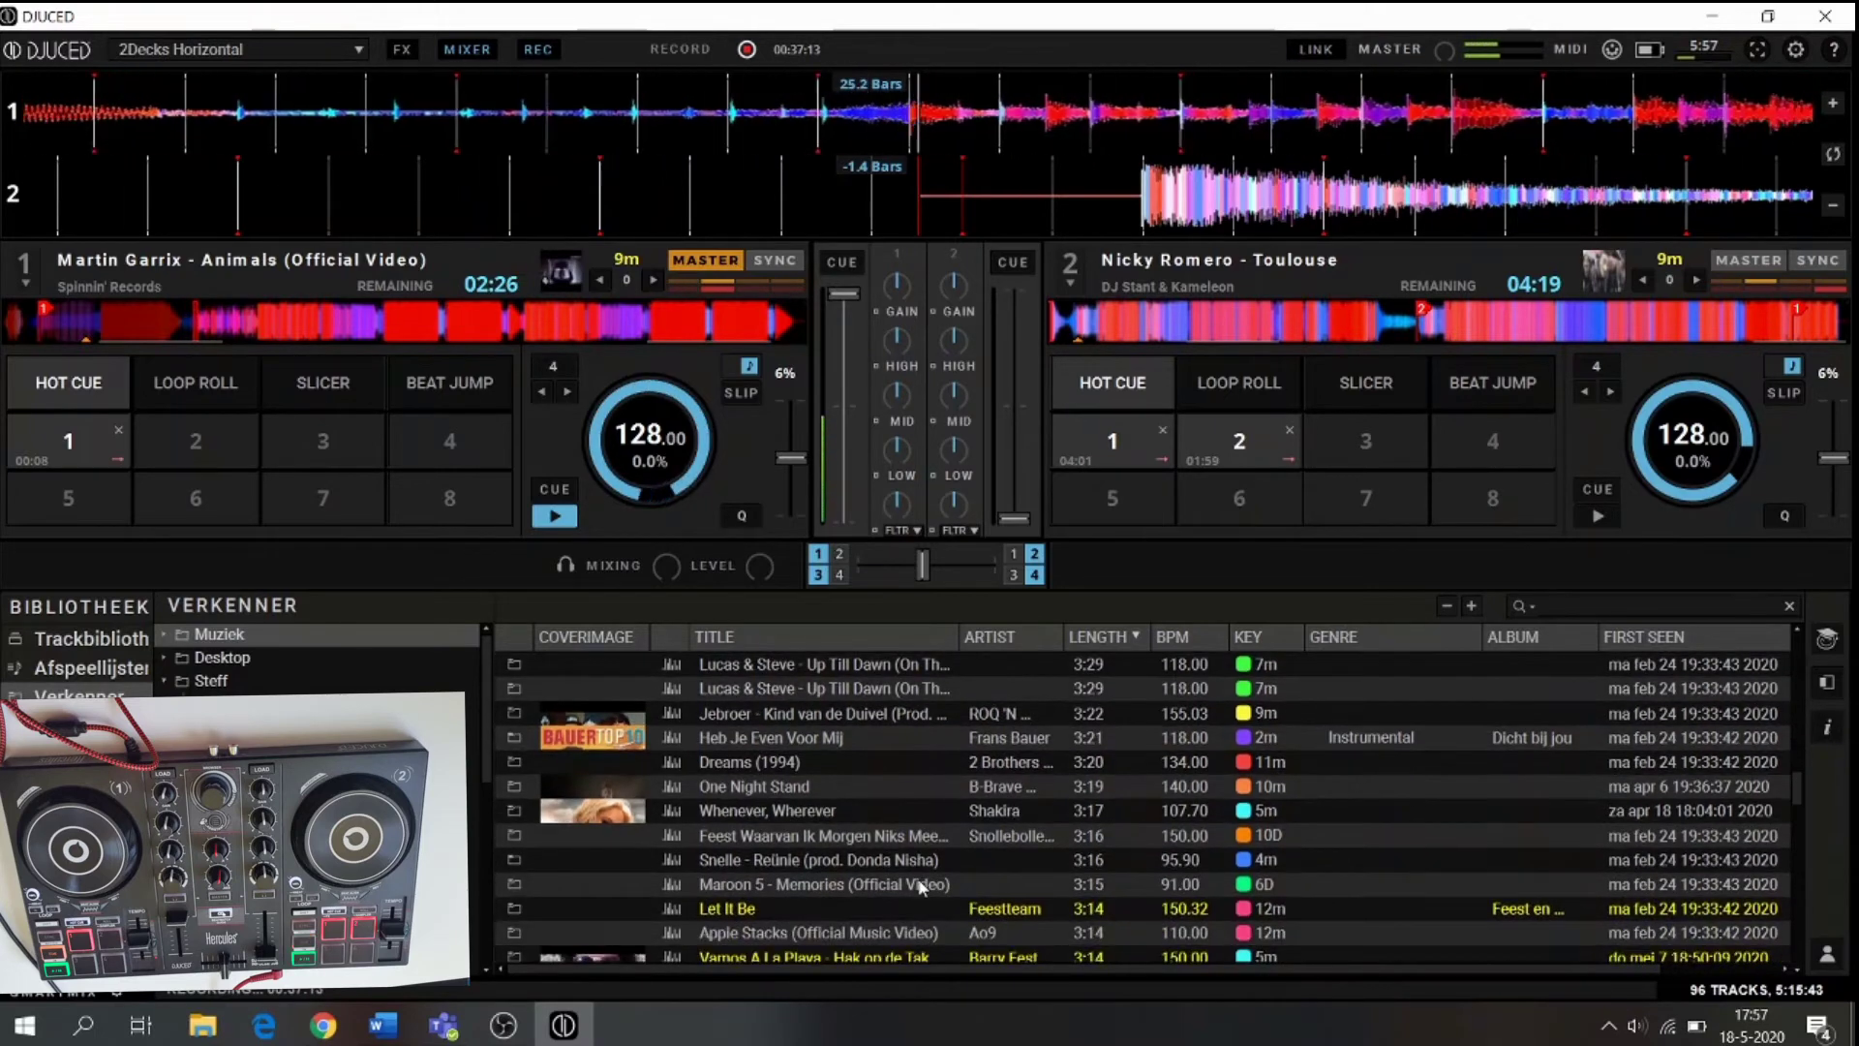
scroll(918, 886, "down", 2)
scroll(920, 886, "down", 2)
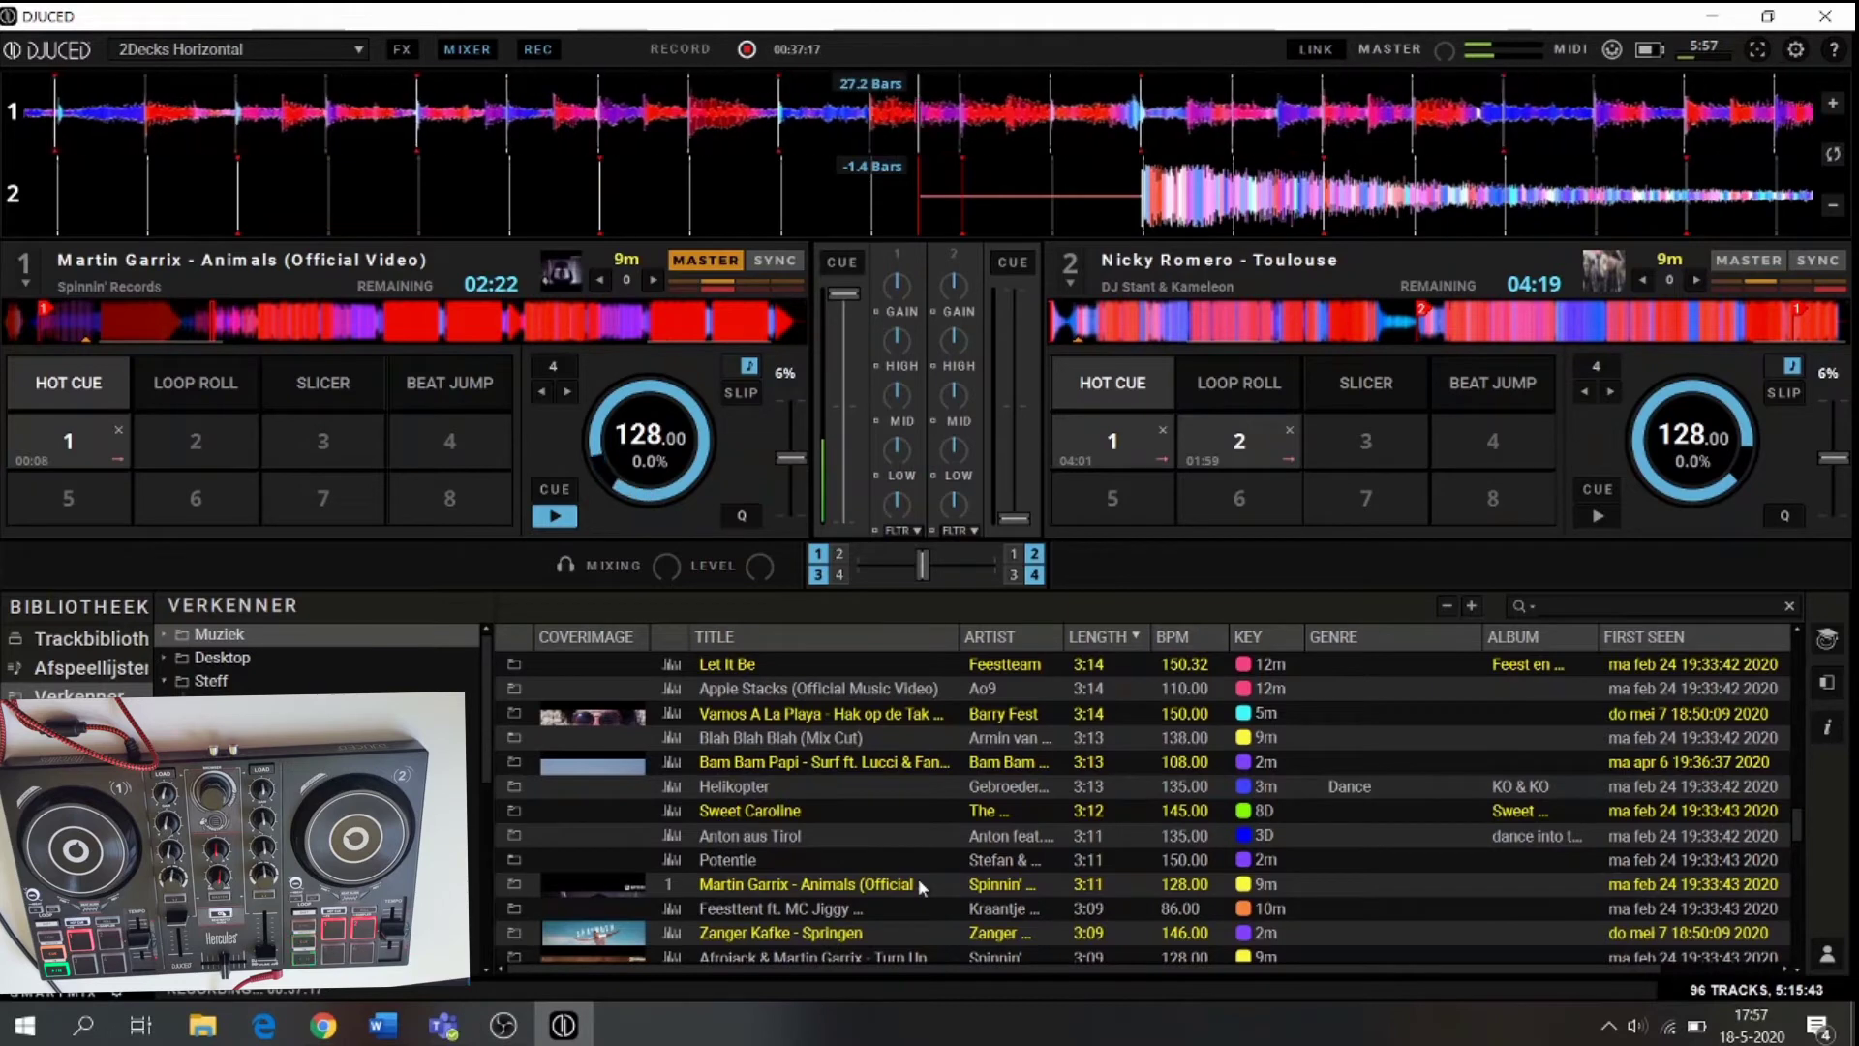
scroll(917, 885, "down", 2)
left_click_drag(751, 907, 1612, 348)
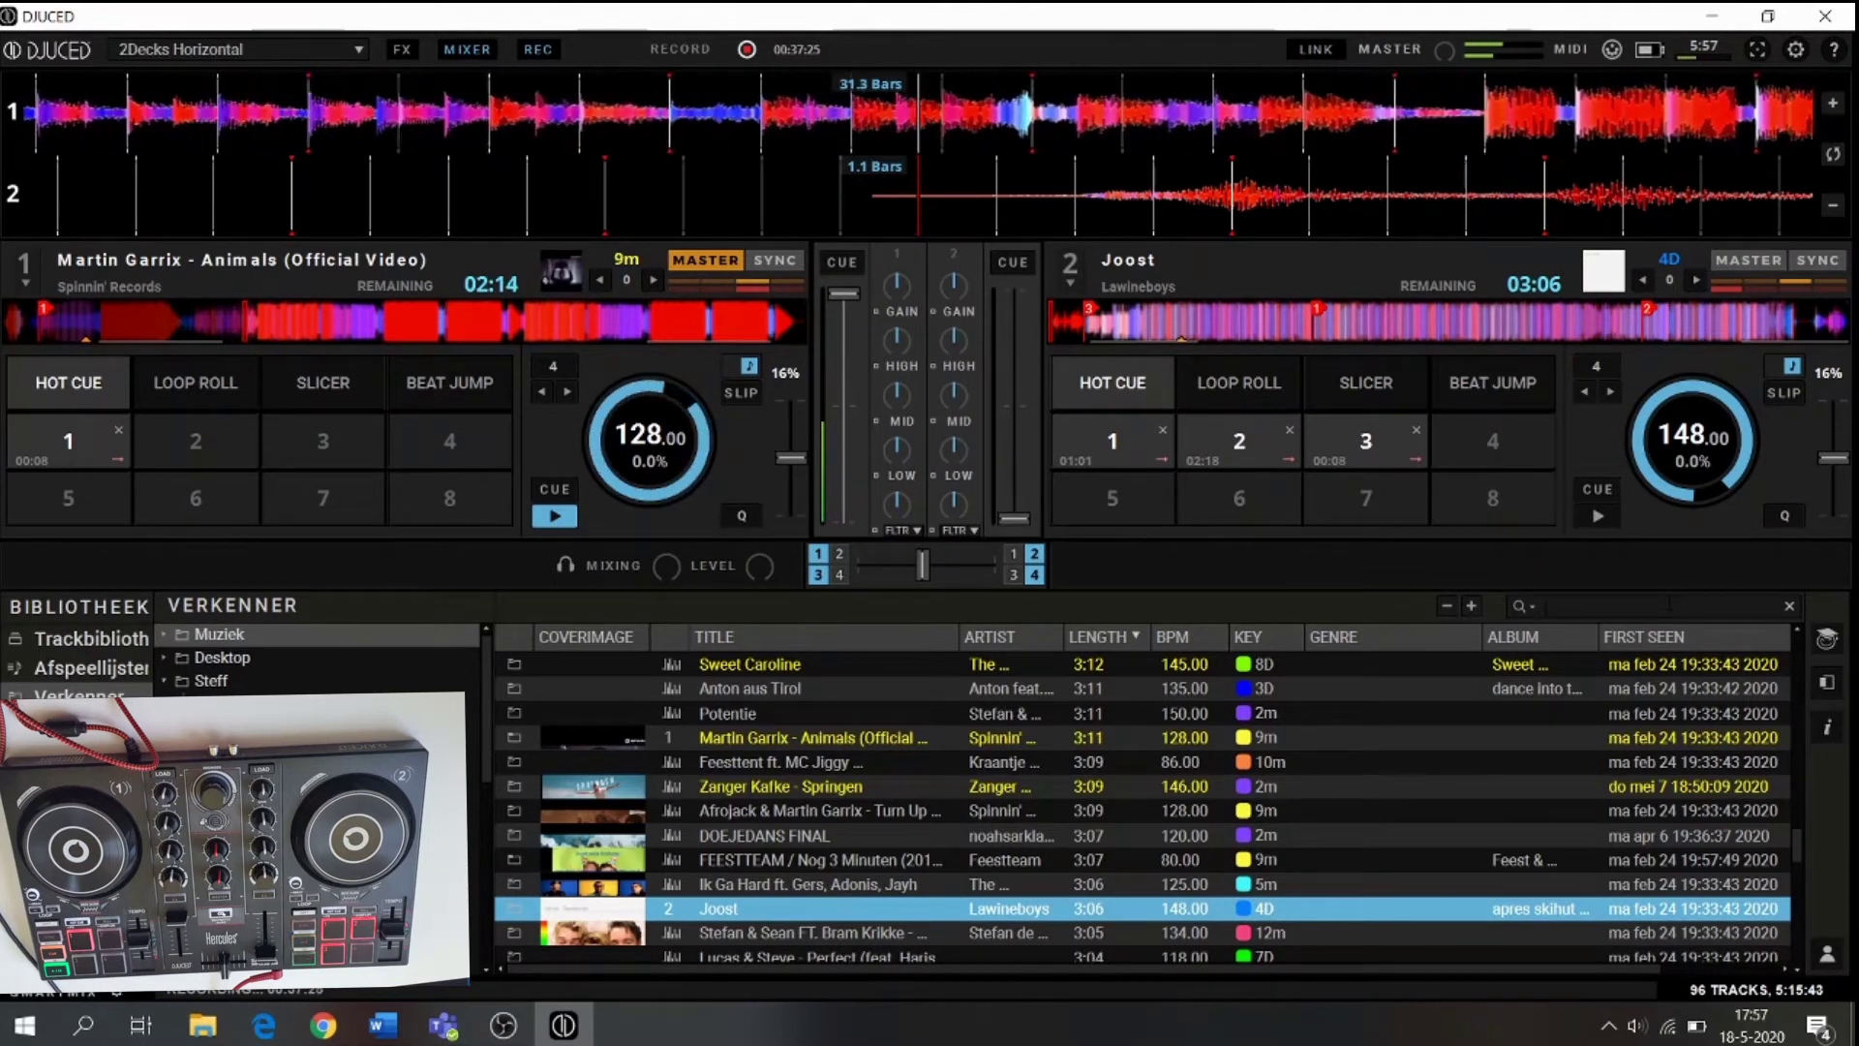
- Search the Muziek folder for "shirt"
type("irt")
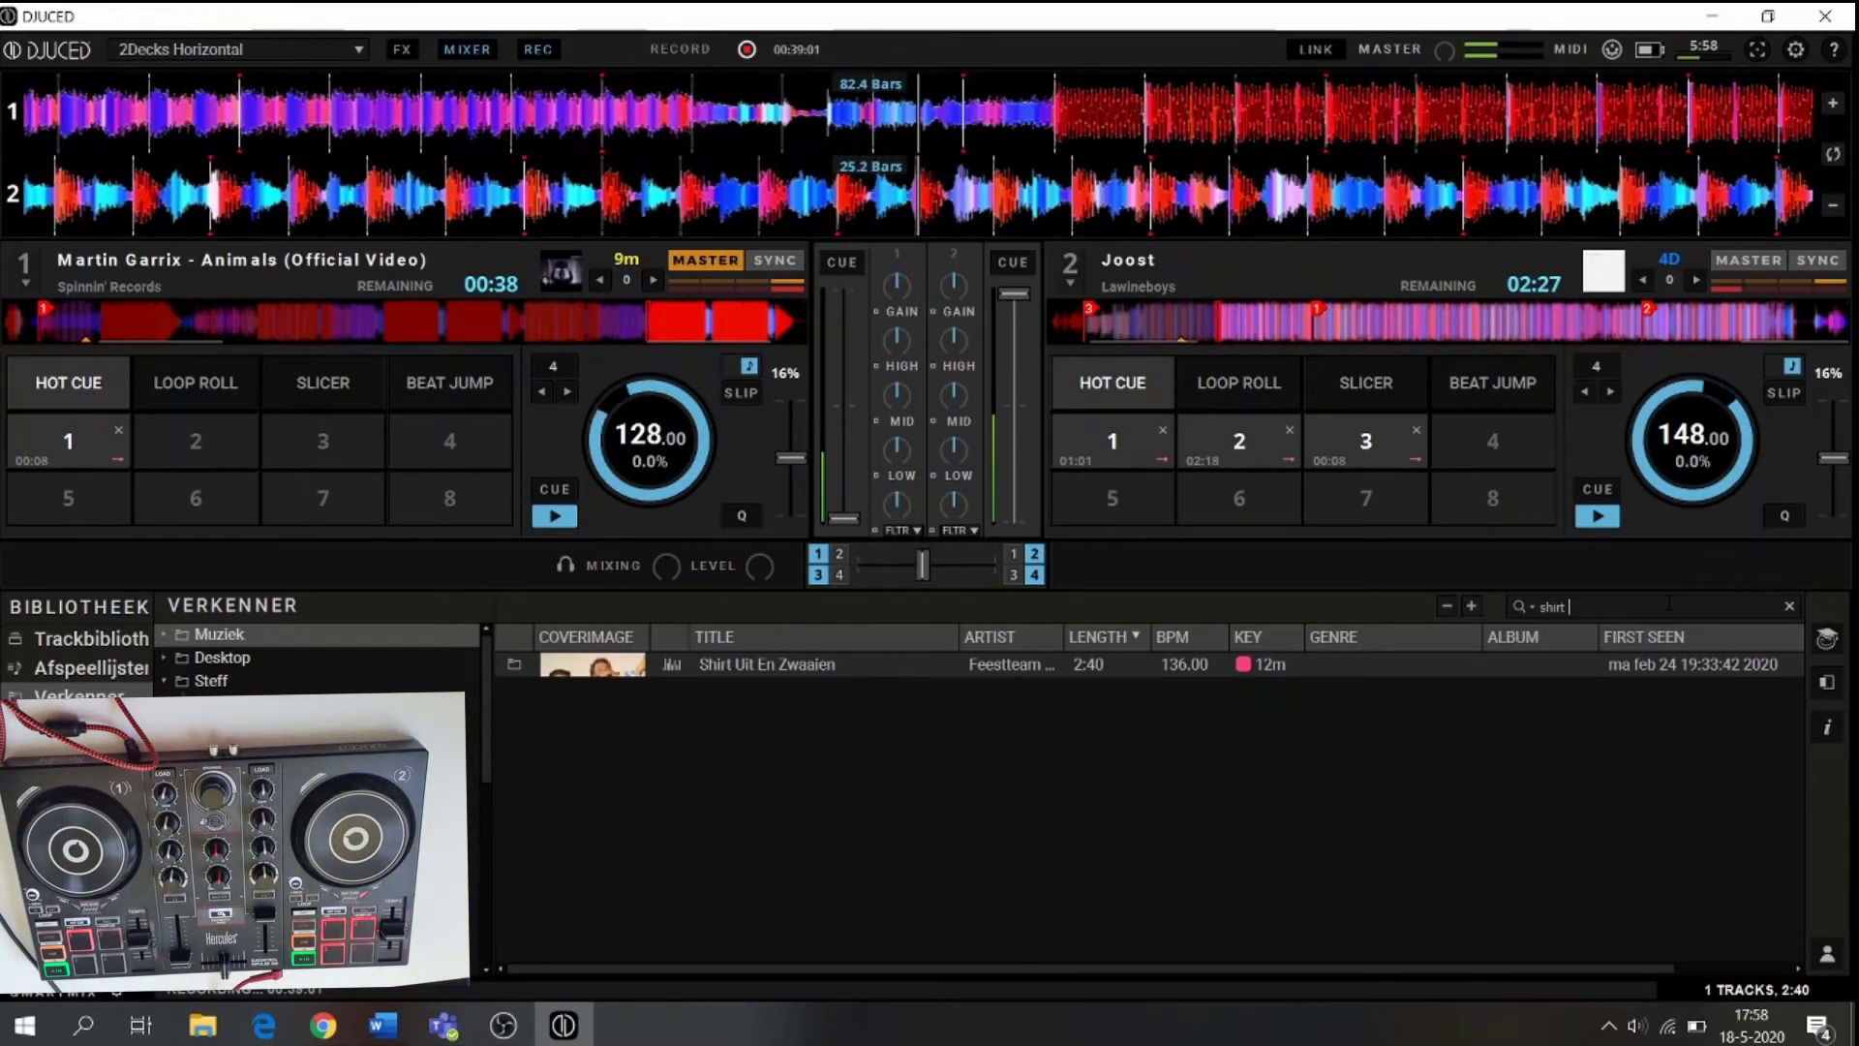
- Lower the system volume briefly and raise it again while both decks are playing
key("XF86AudioLowerVolume")
key("XF86AudioLowerVolume")
key("XF86AudioLowerVolume")
key("XF86AudioLowerVolume")
key("XF86AudioLowerVolume")
key("XF86AudioLowerVolume")
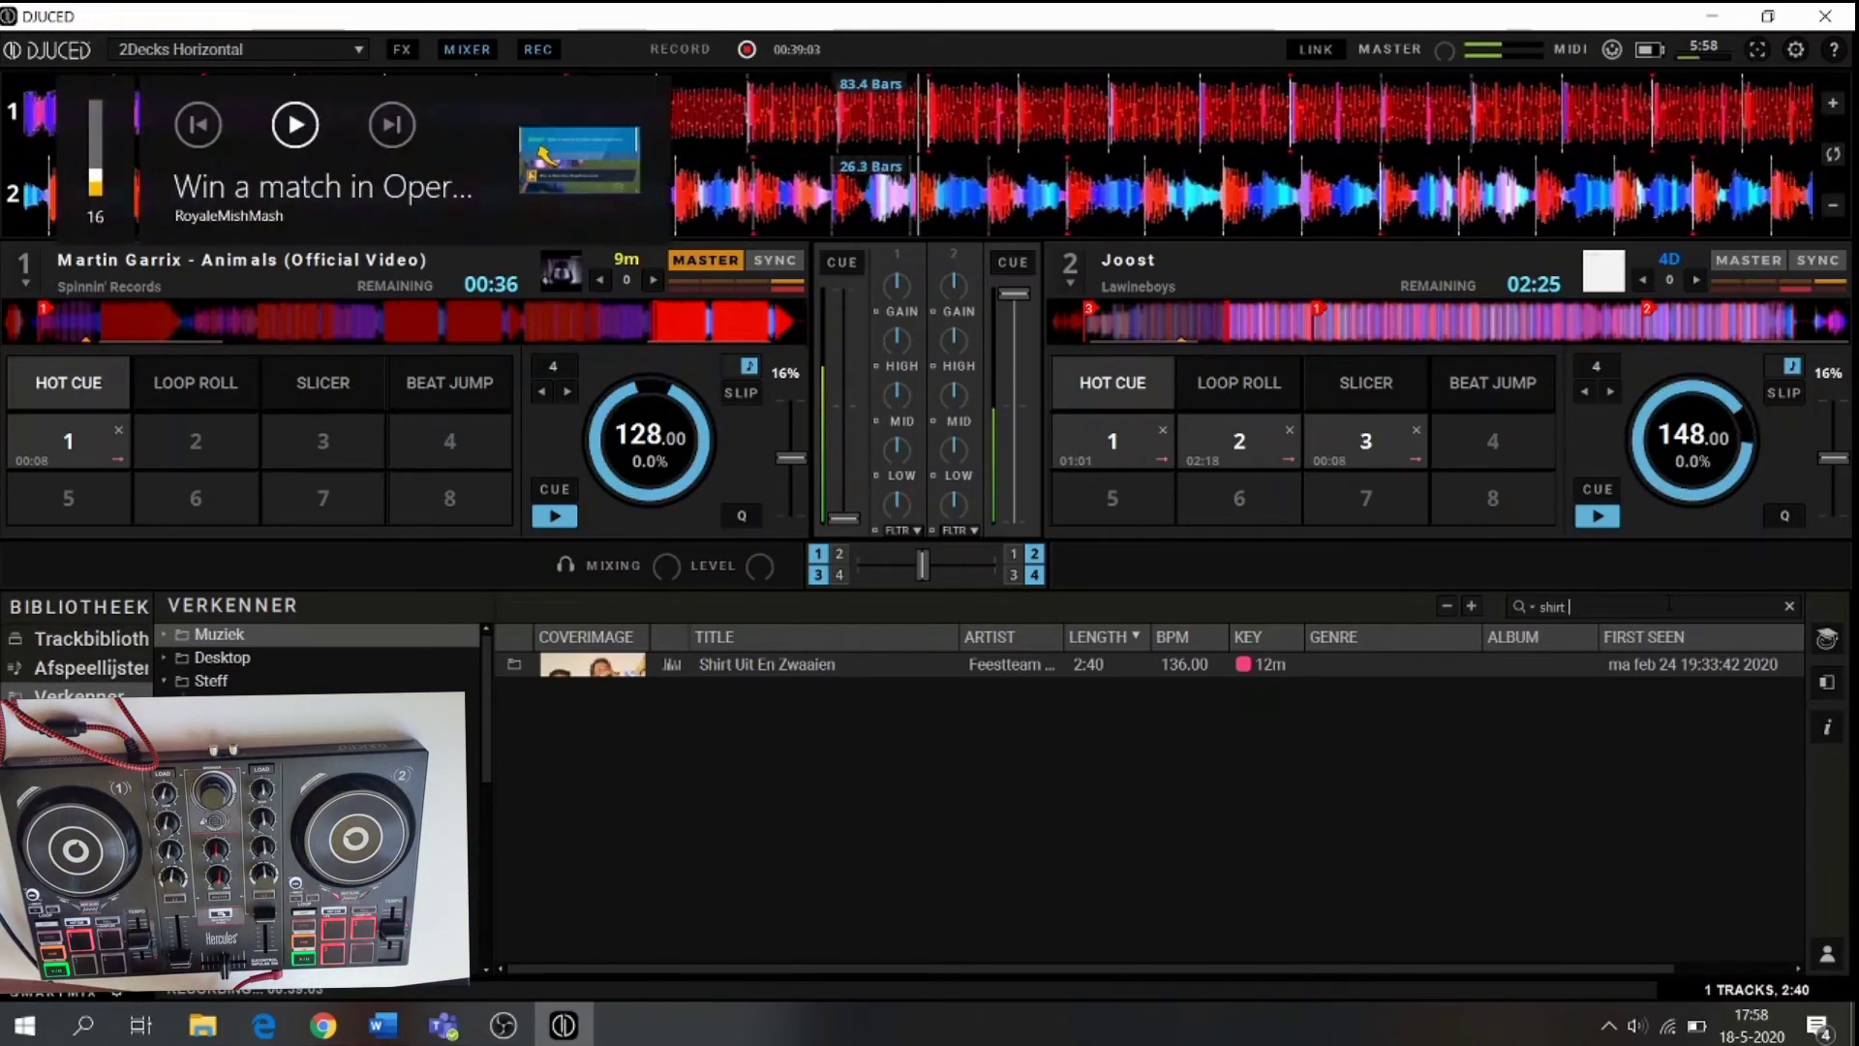
key("XF86AudioRaiseVolume")
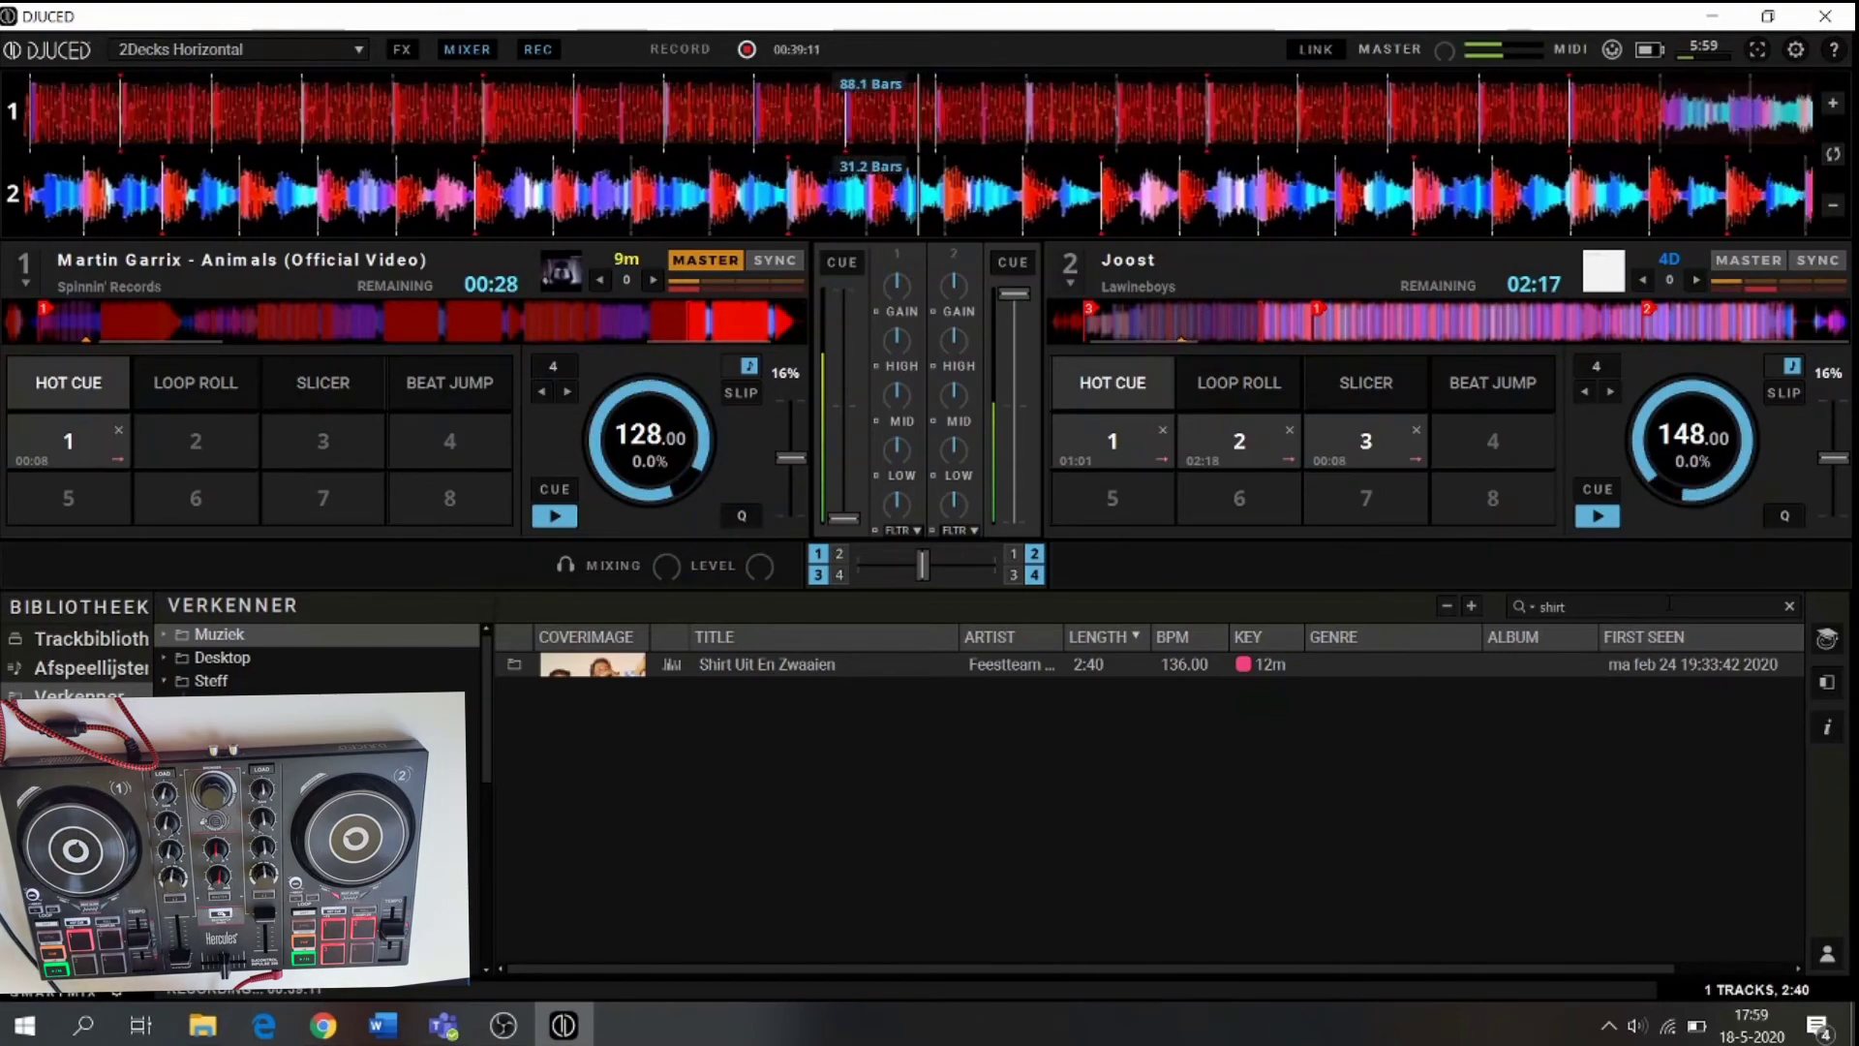
key("XF86AudioRaiseVolume")
key("XF86AudioRaiseVolume")
key("XF86AudioRaiseVolume")
key("XF86AudioRaiseVolume")
key("XF86AudioRaiseVolume")
key("XF86AudioRaiseVolume")
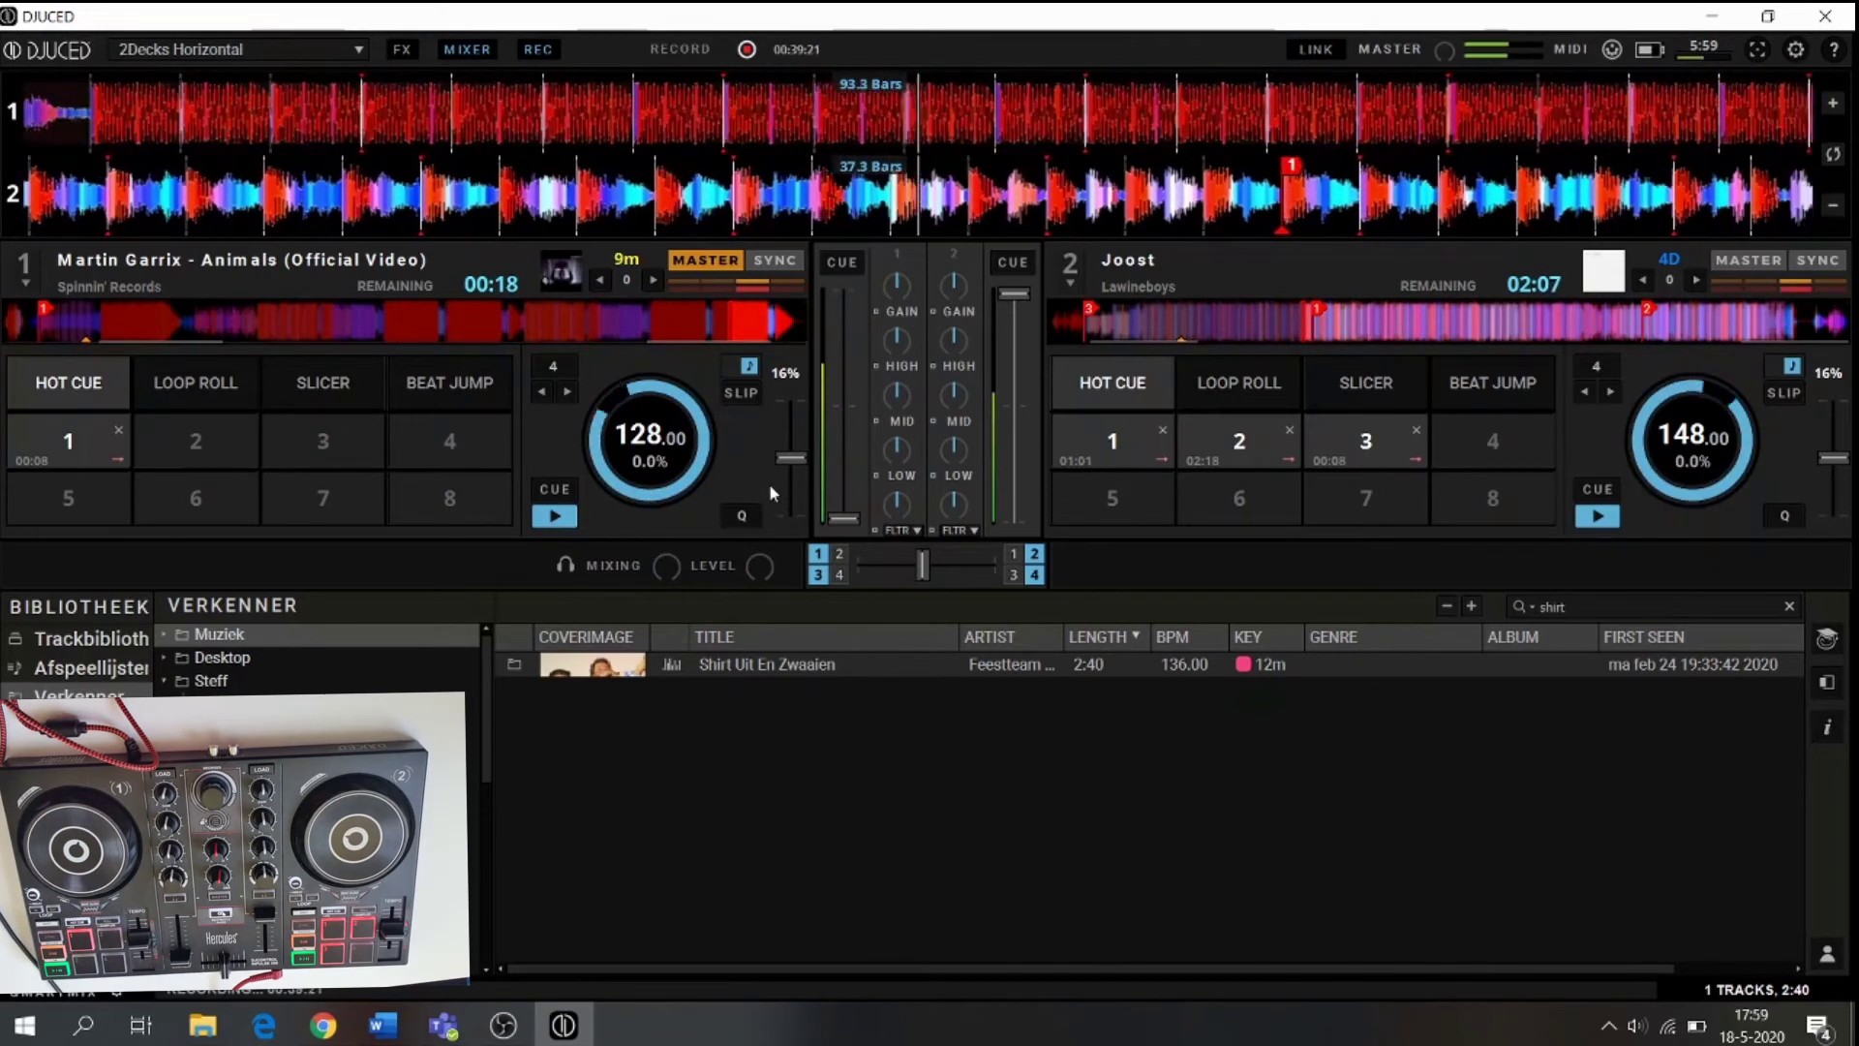
- Load Shirt Uit En Zwaaien onto deck 1 and switch playback to it from Joost on deck 2
left_click(791, 667)
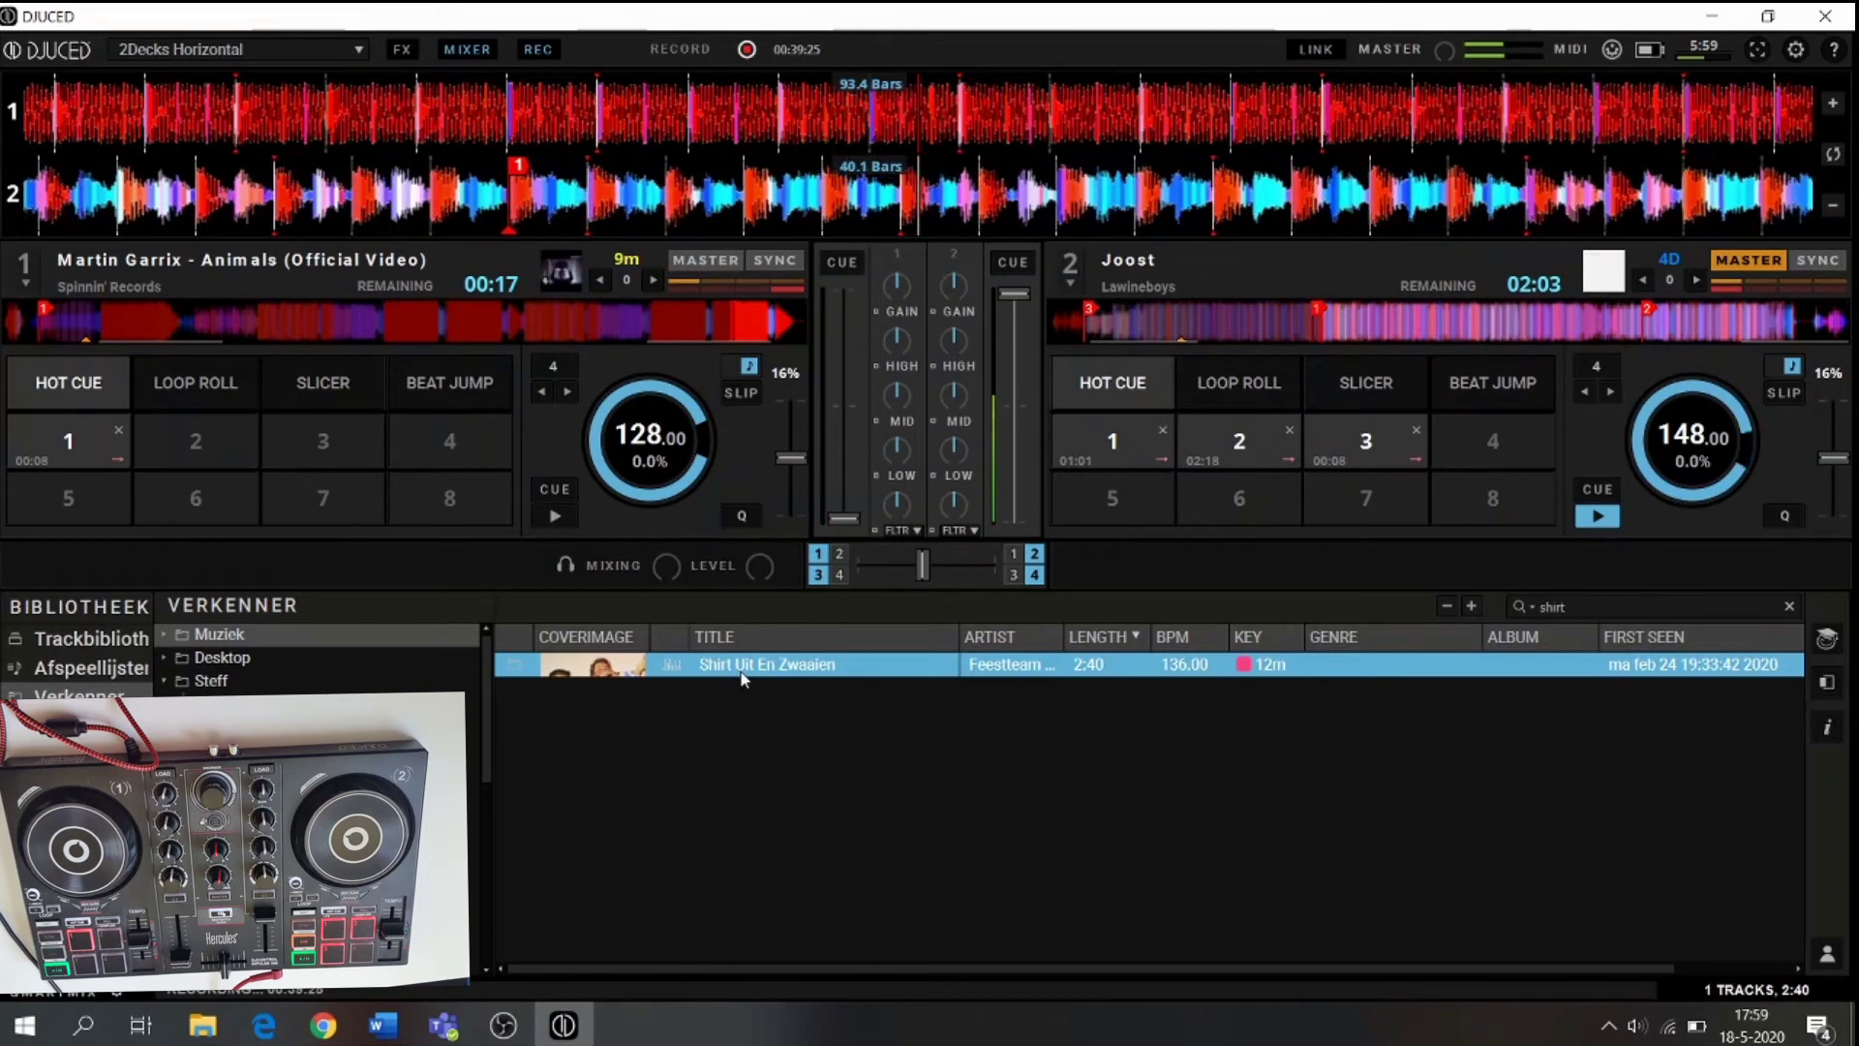
left_click_drag(739, 665, 496, 343)
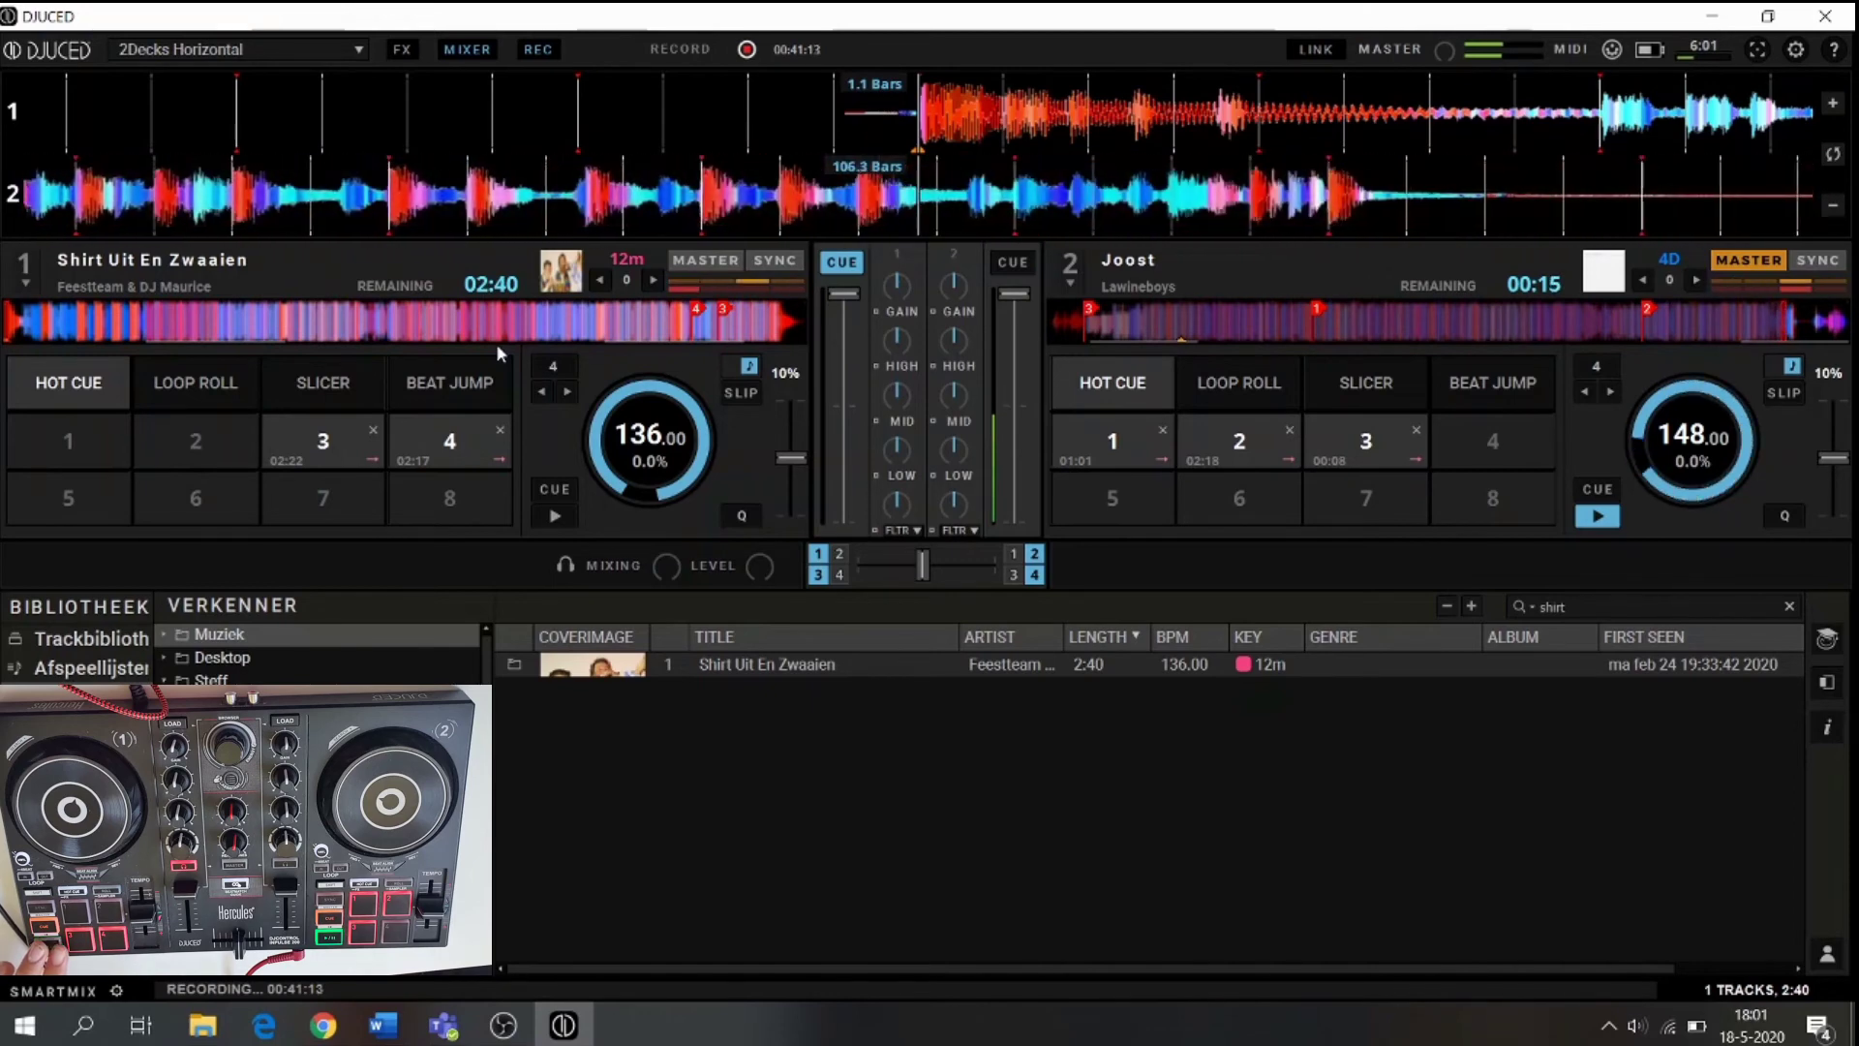
key("space")
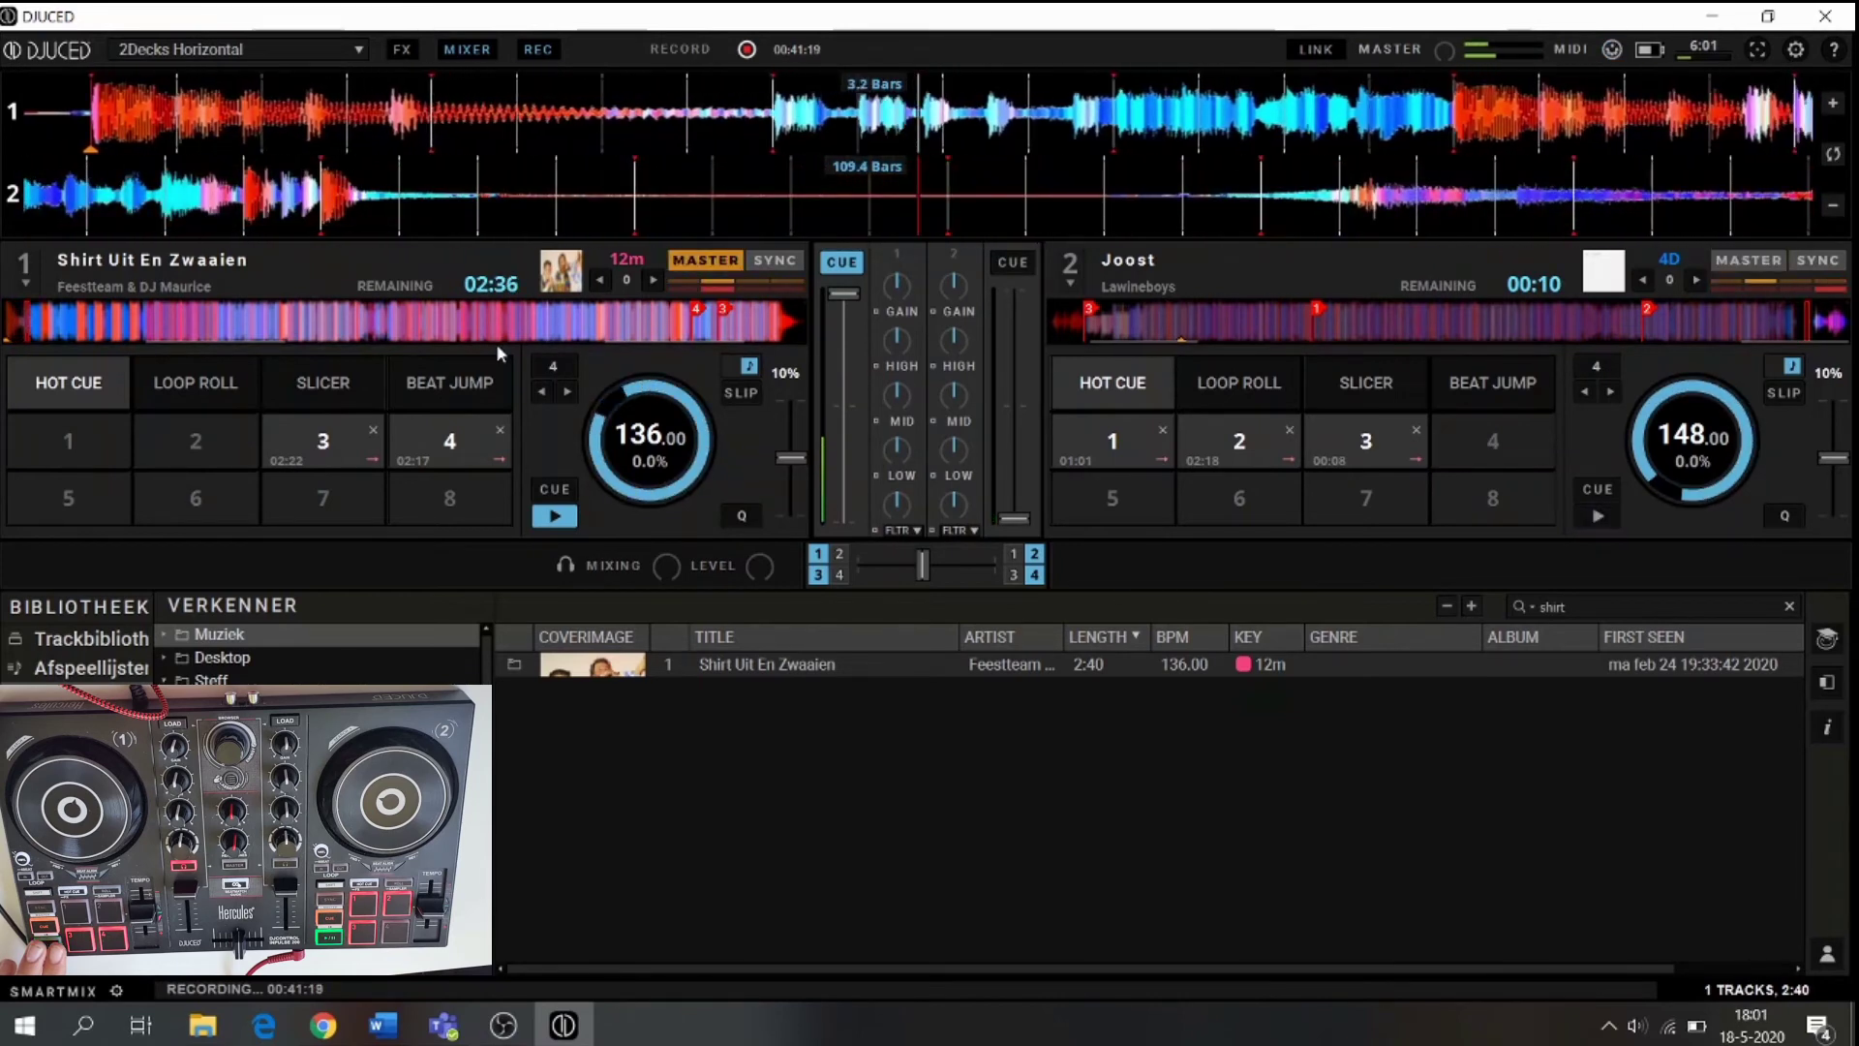
- Clear the "shirt" search, search for "atje", and load Atje Voor De Sfeer onto deck 2
left_click(1789, 606)
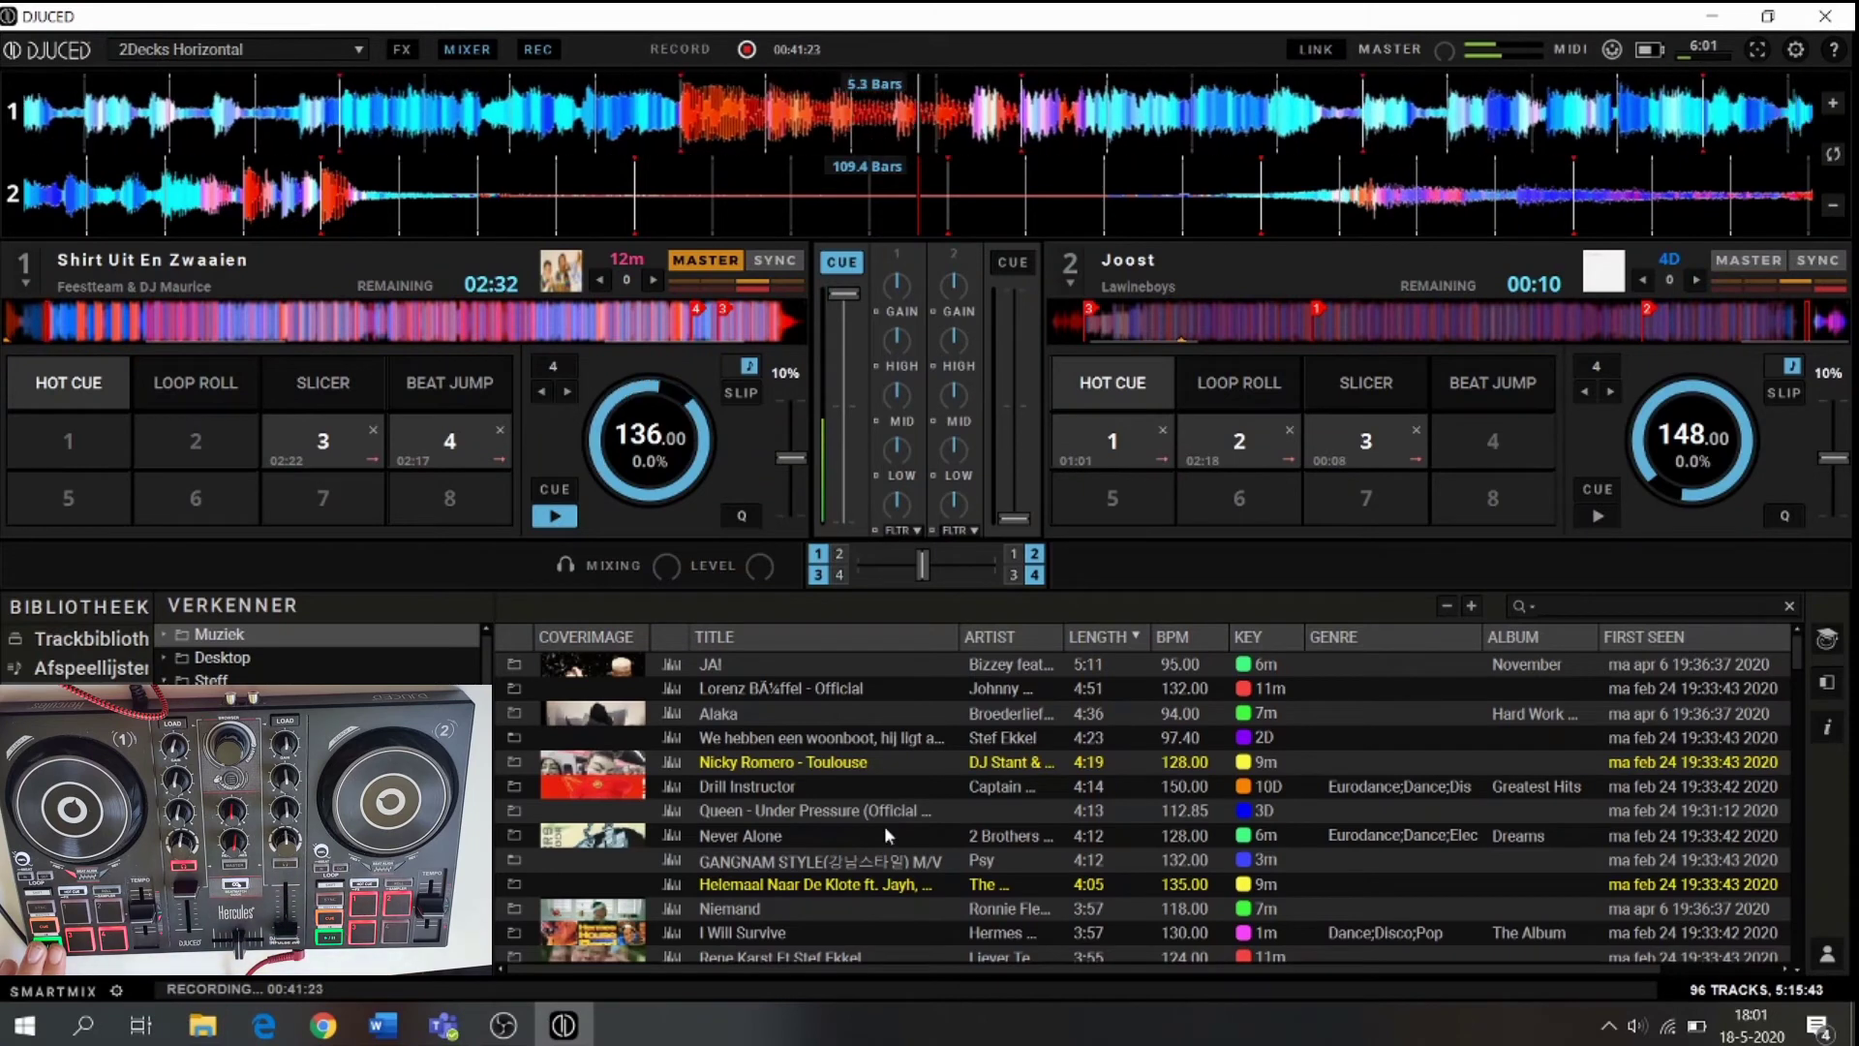
scroll(765, 842, "down", 3)
scroll(754, 852, "down", 1)
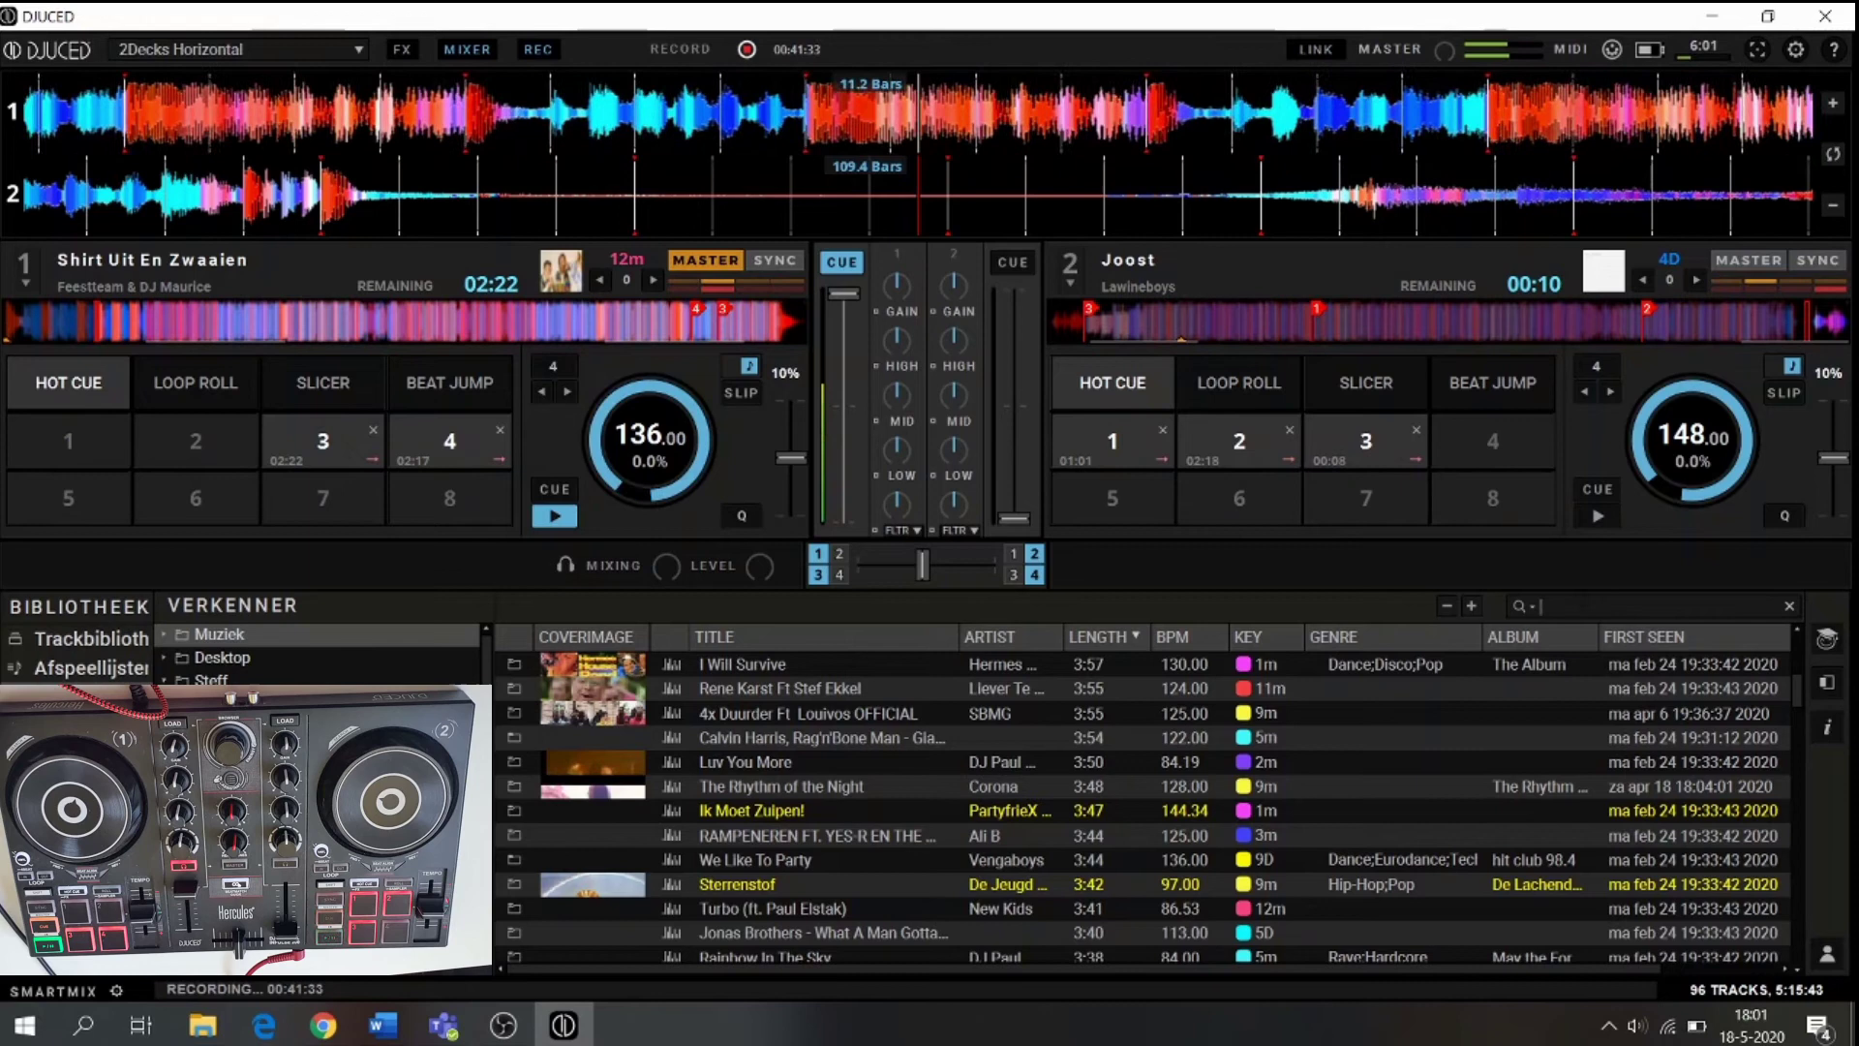
type("atje")
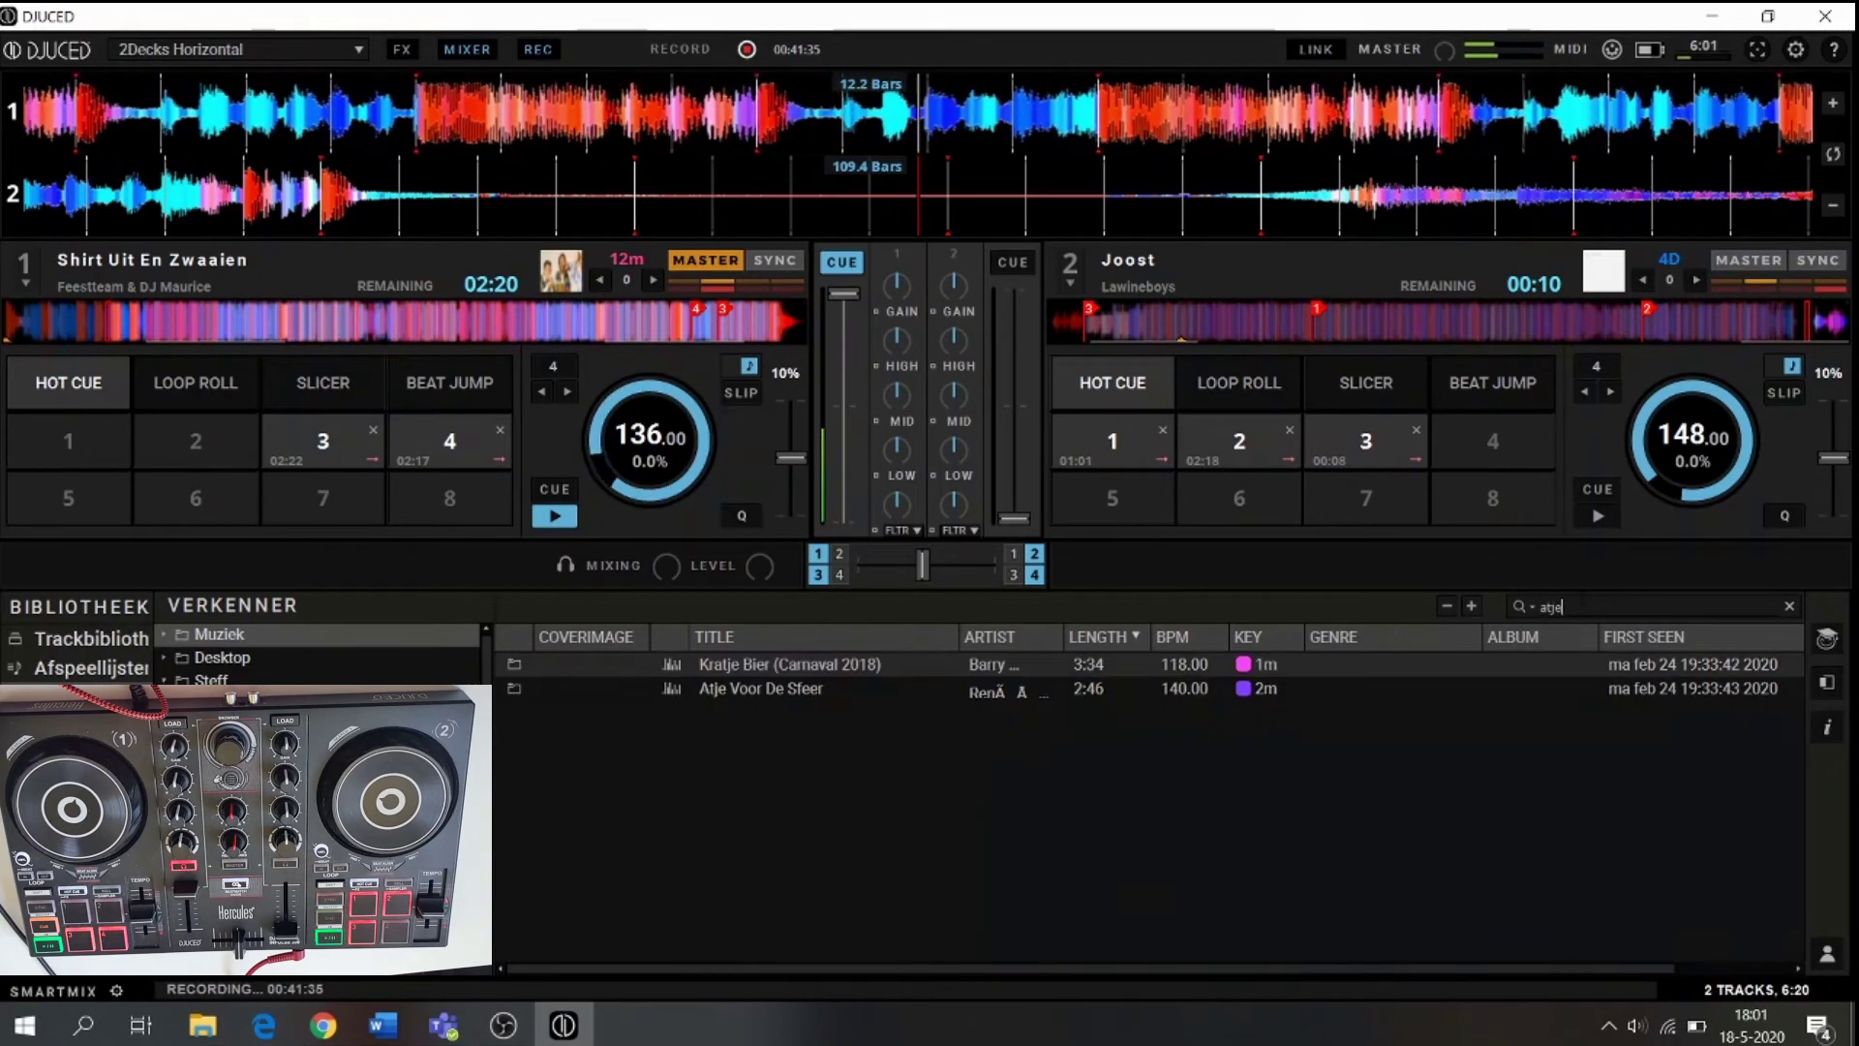
left_click_drag(829, 688, 1613, 331)
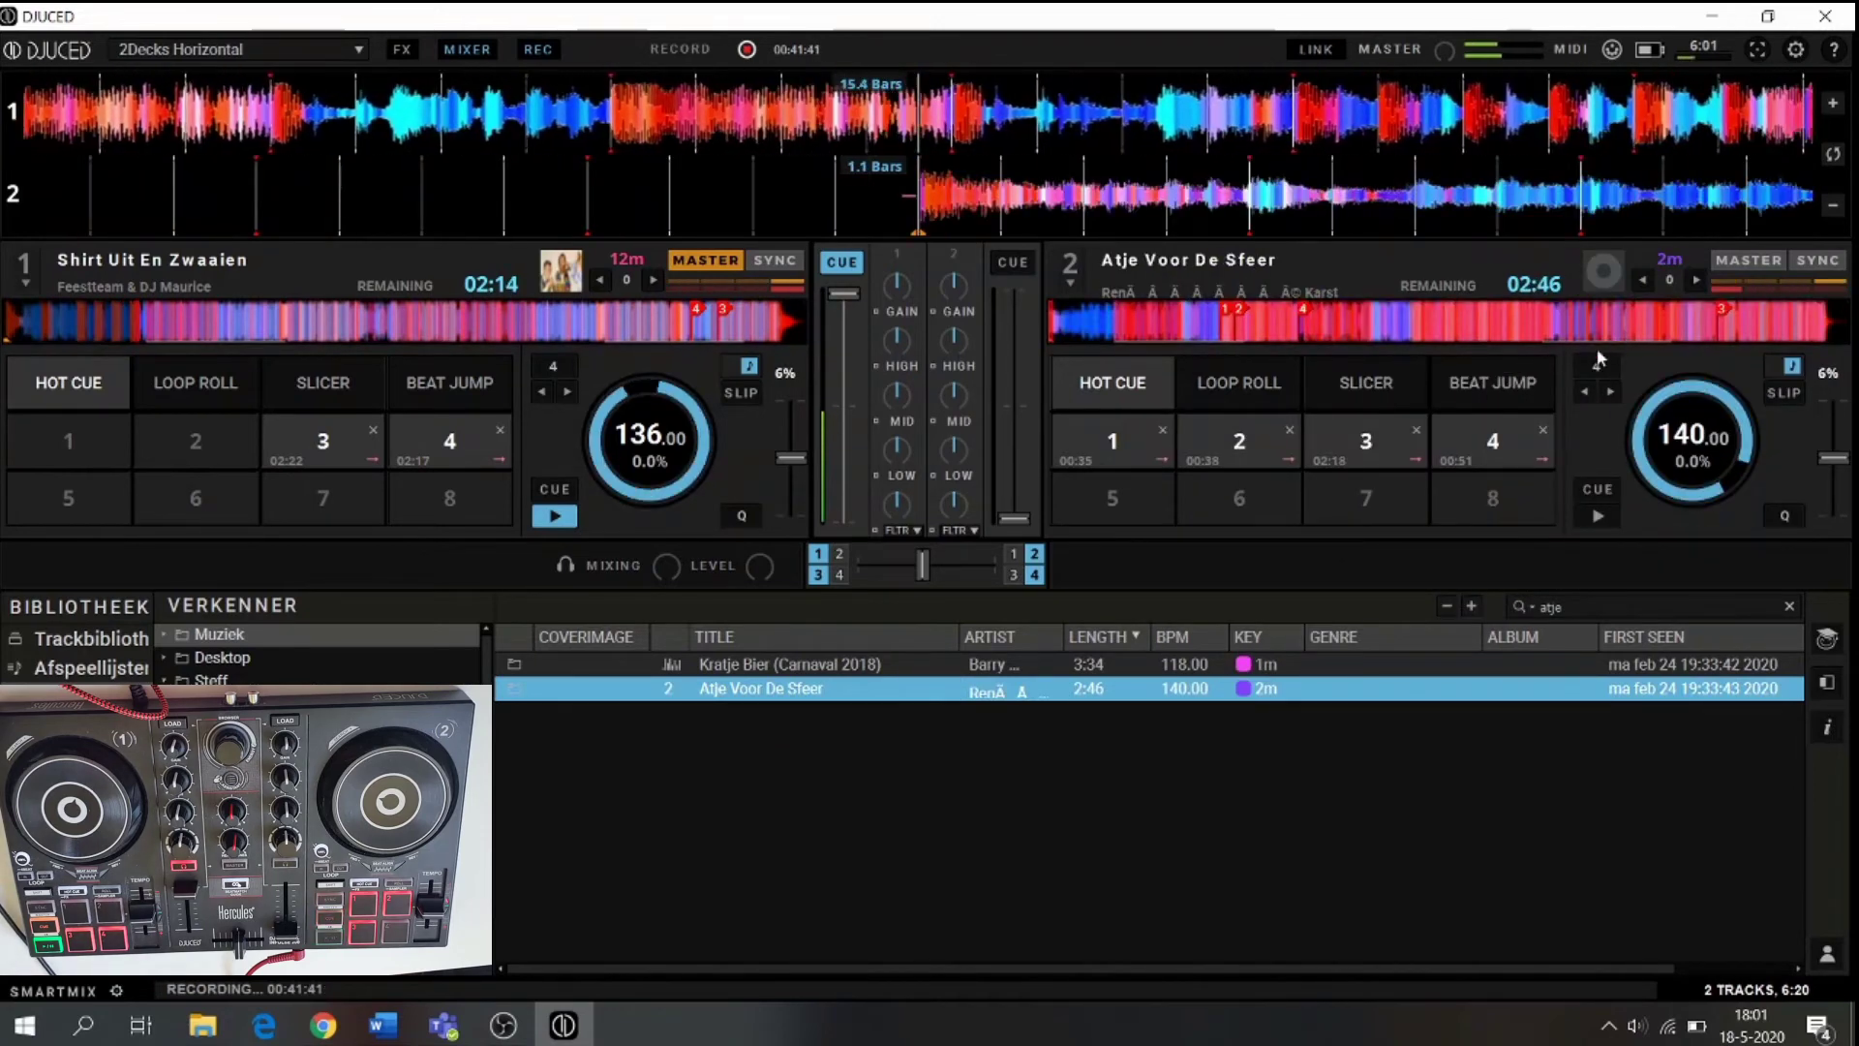
- Clear the "atje" search and look through the Muziek folder's tracks for the next song
left_click(1789, 610)
scroll(785, 869, "down", 4)
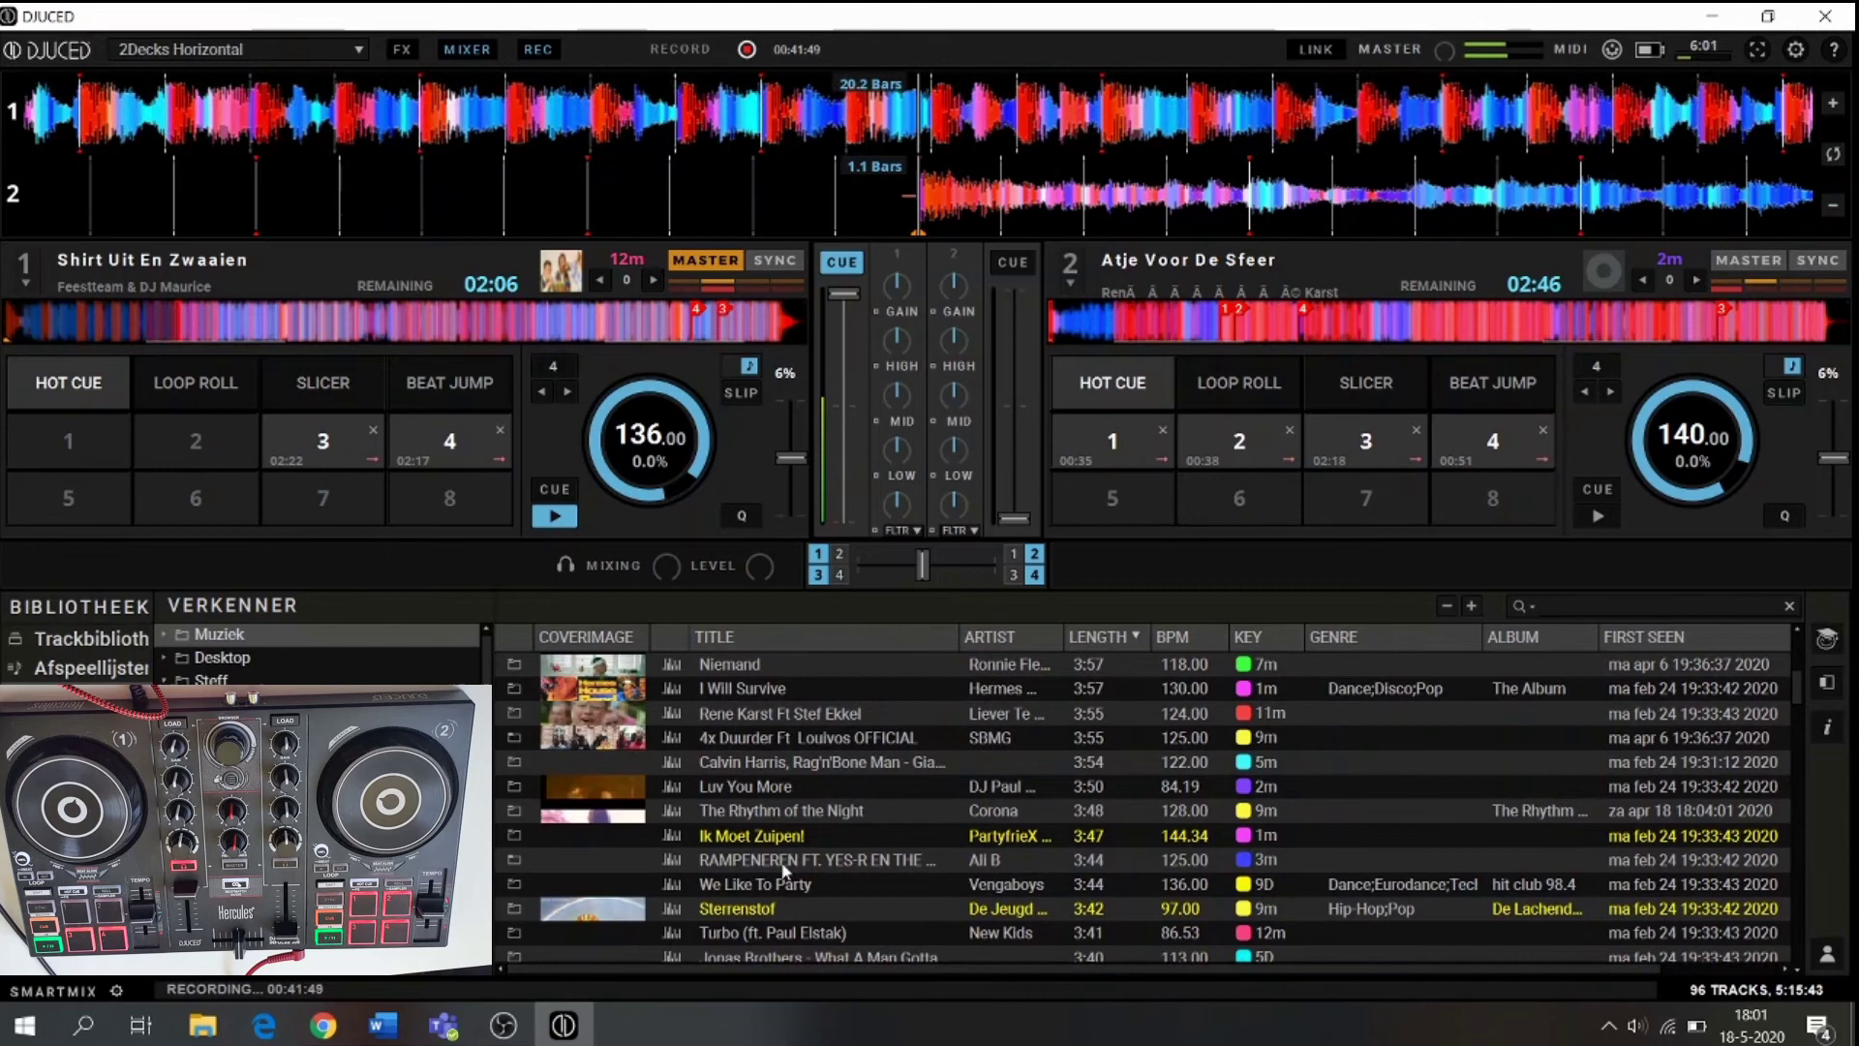
scroll(784, 868, "down", 2)
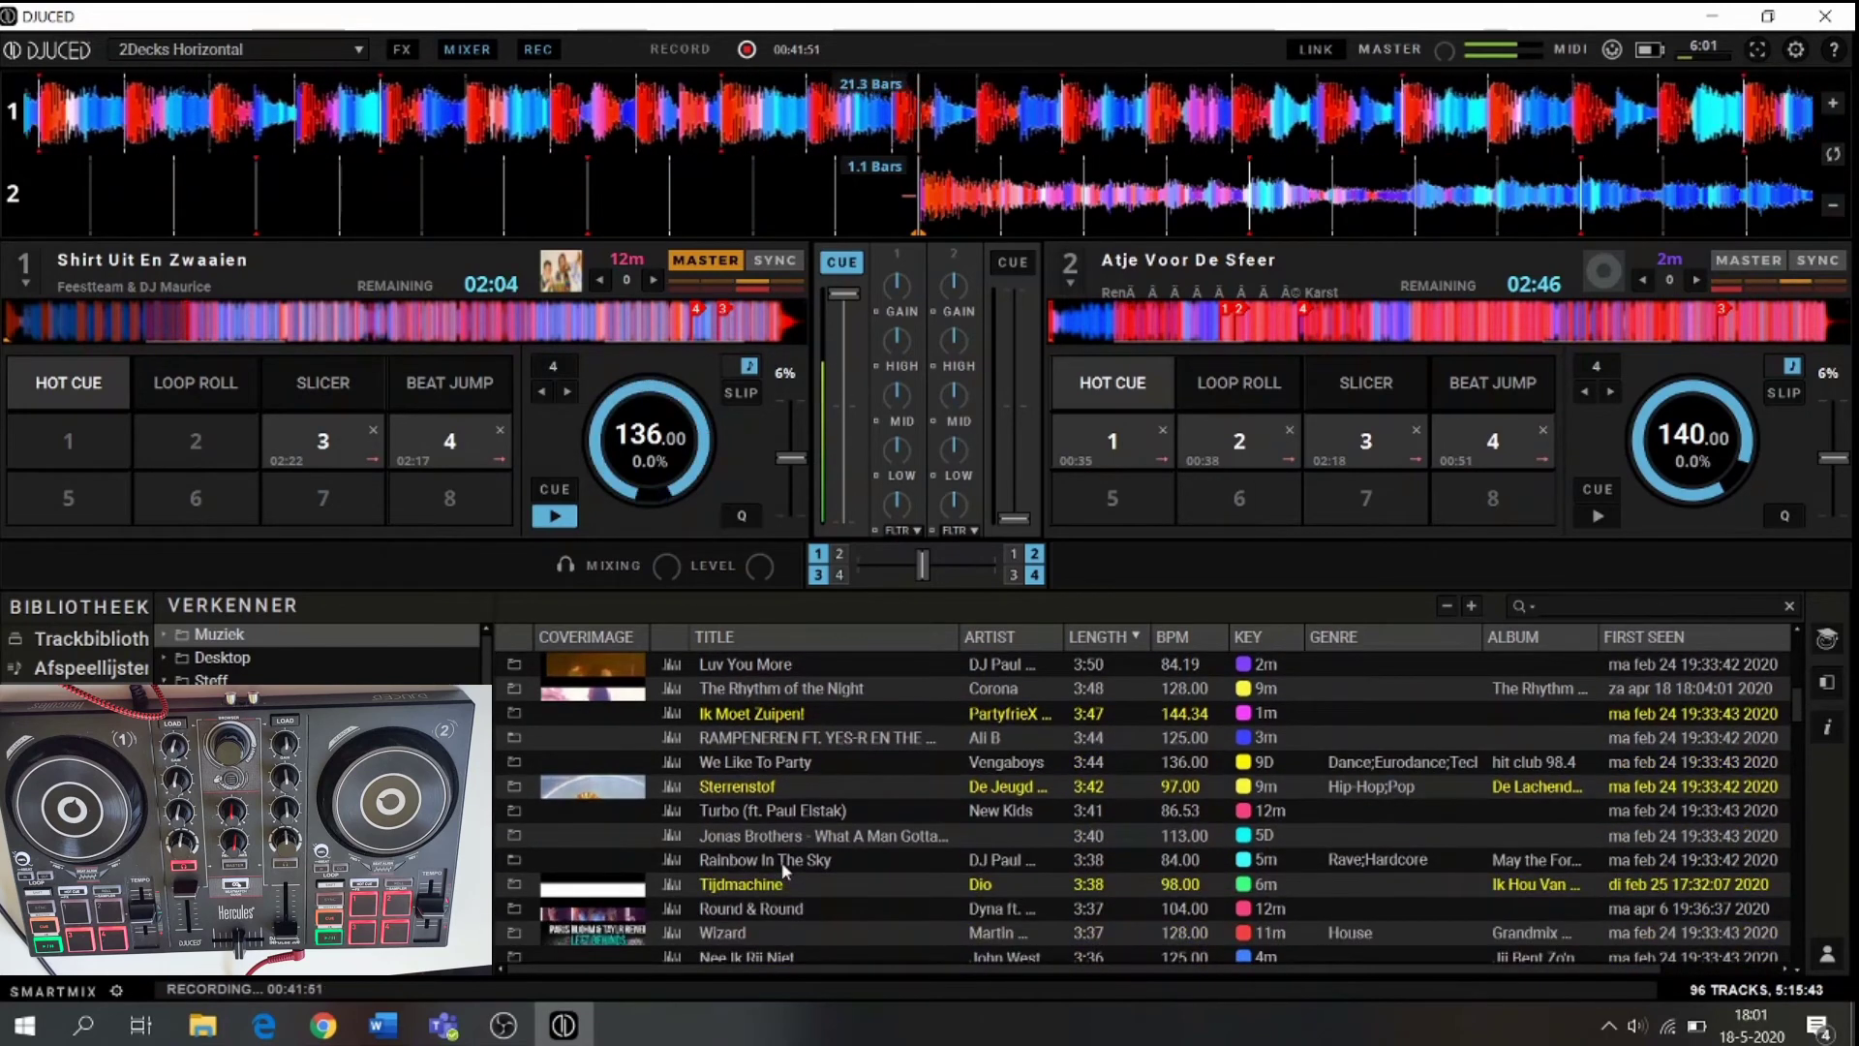
left_click(786, 865)
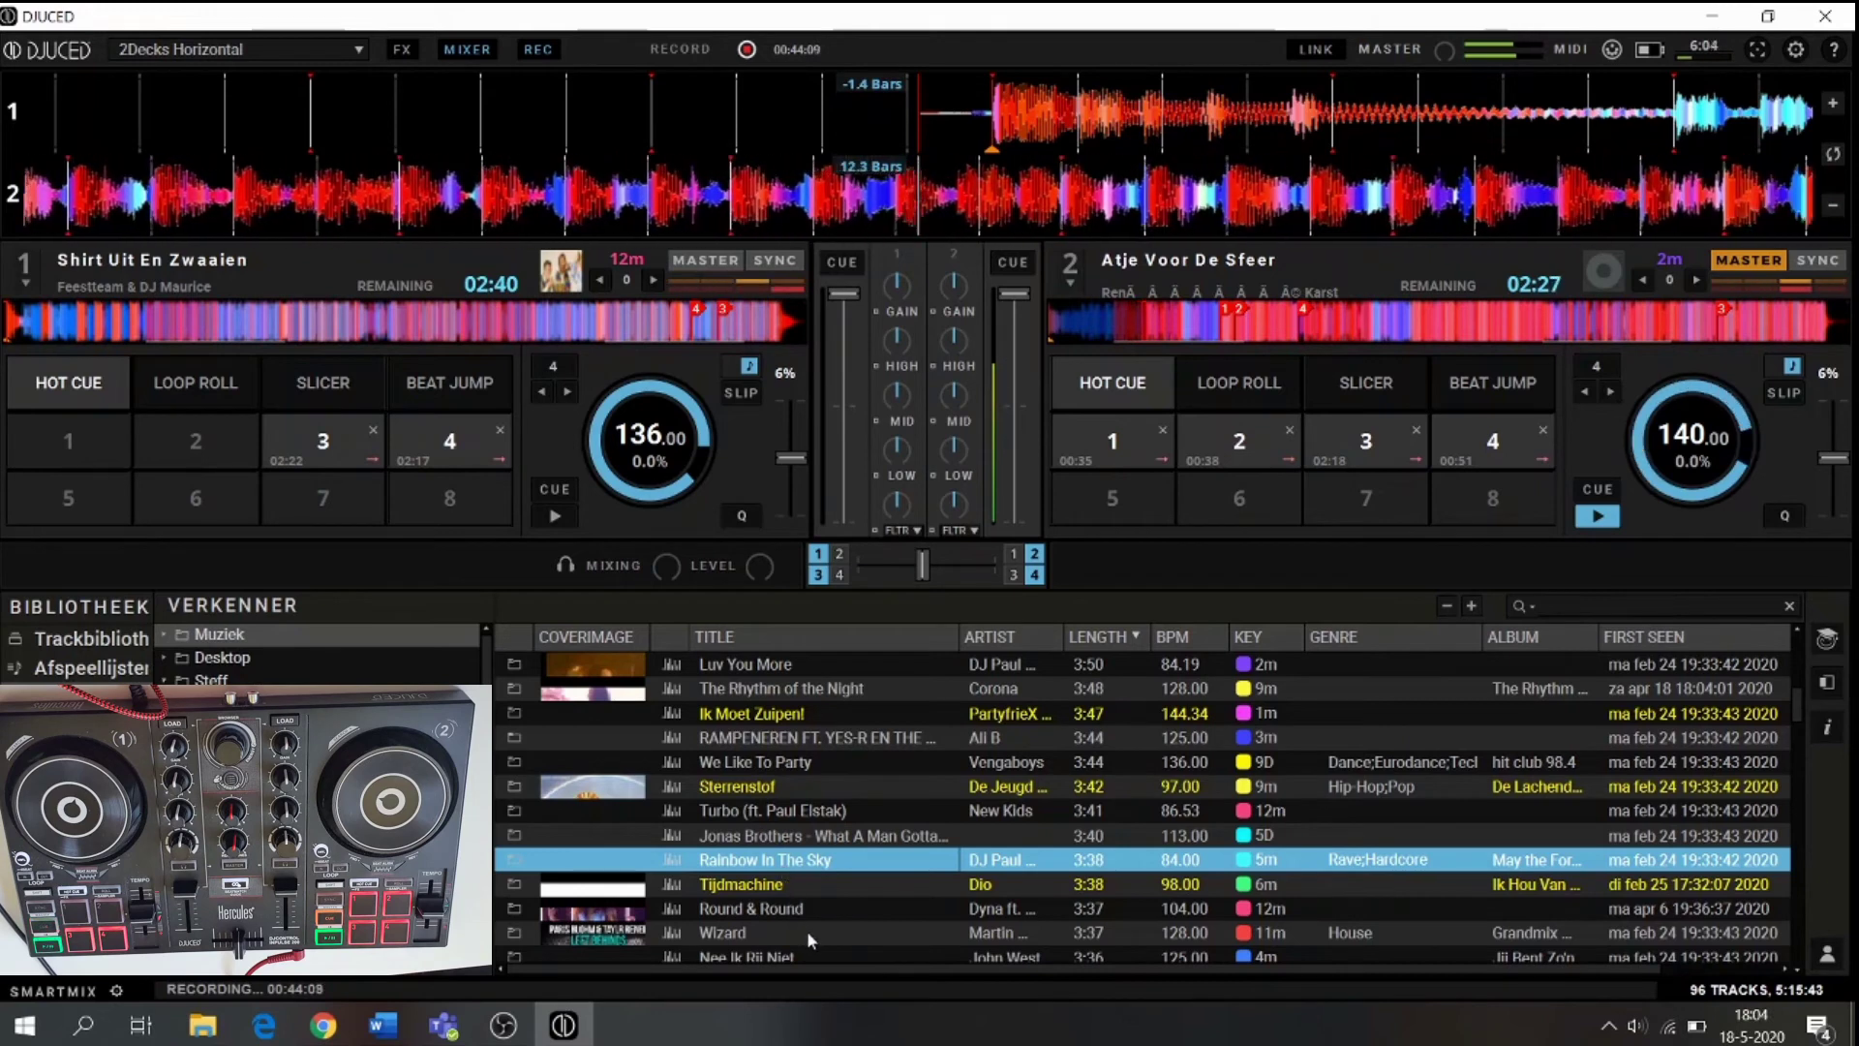
scroll(806, 931, "down", 2)
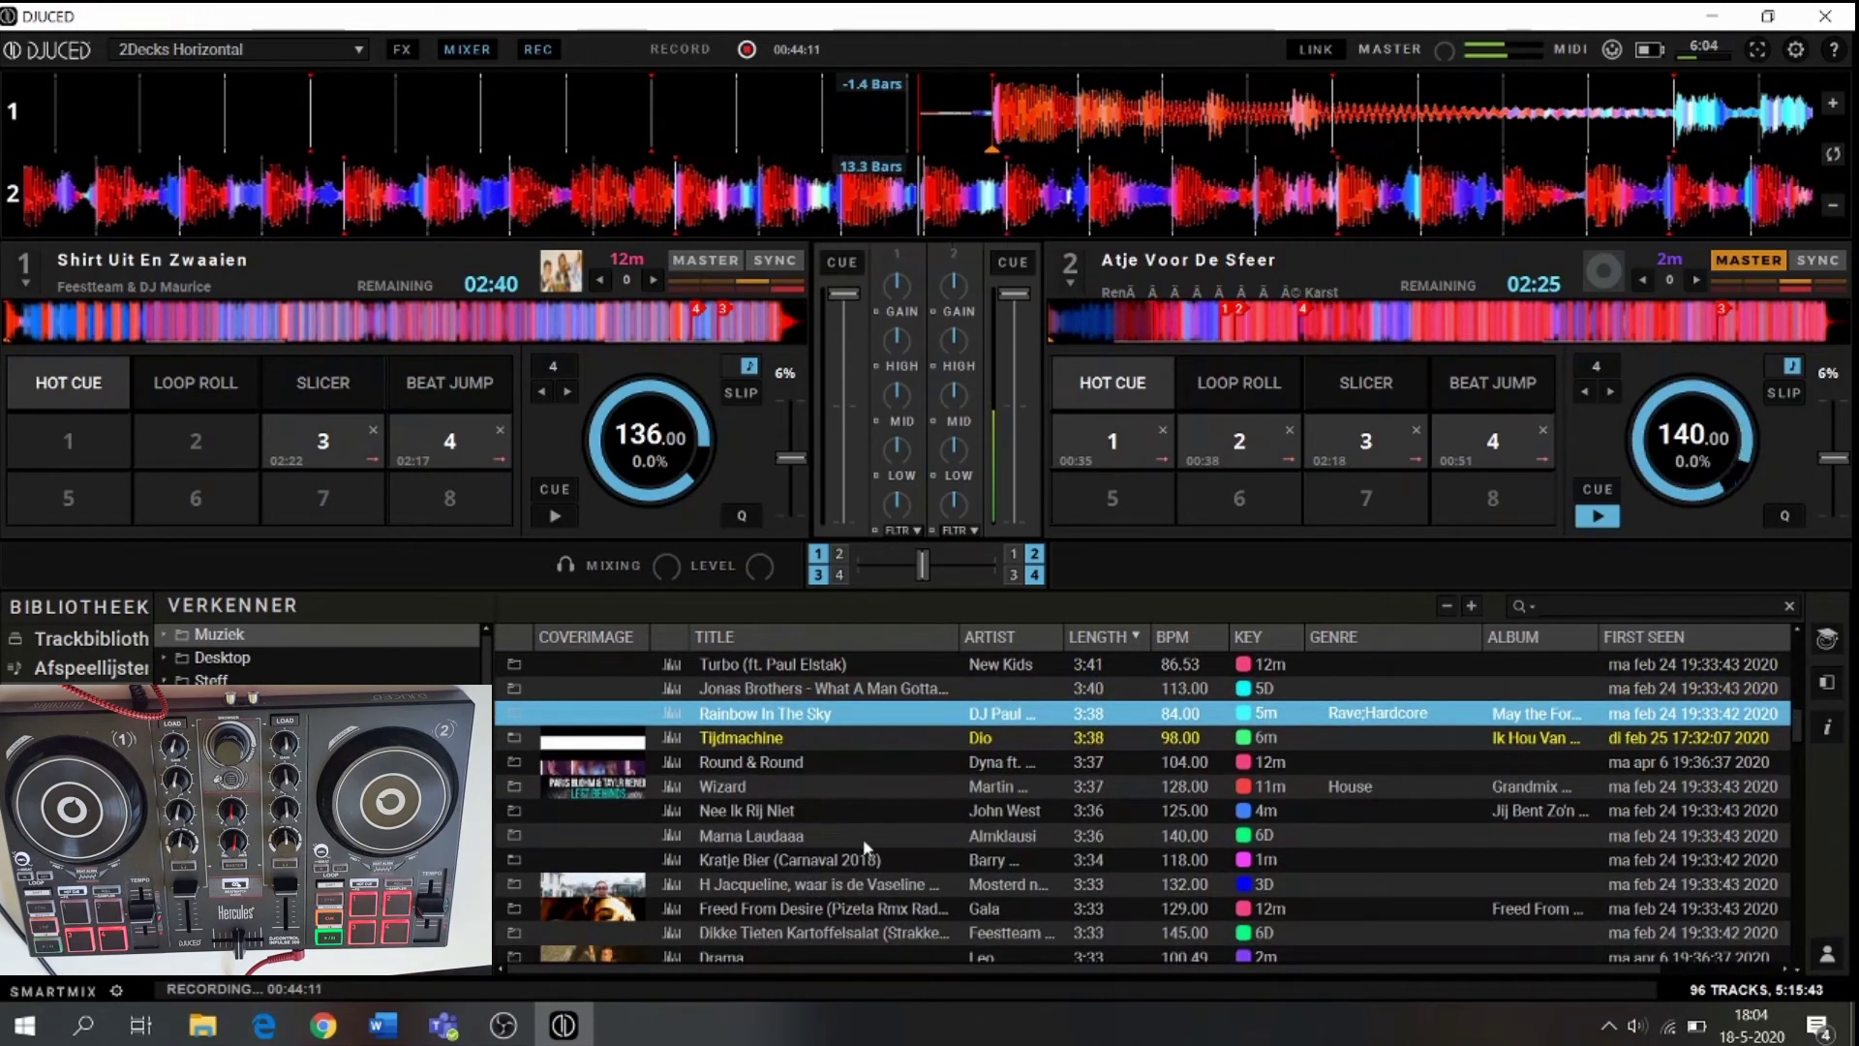
scroll(866, 847, "down", 3)
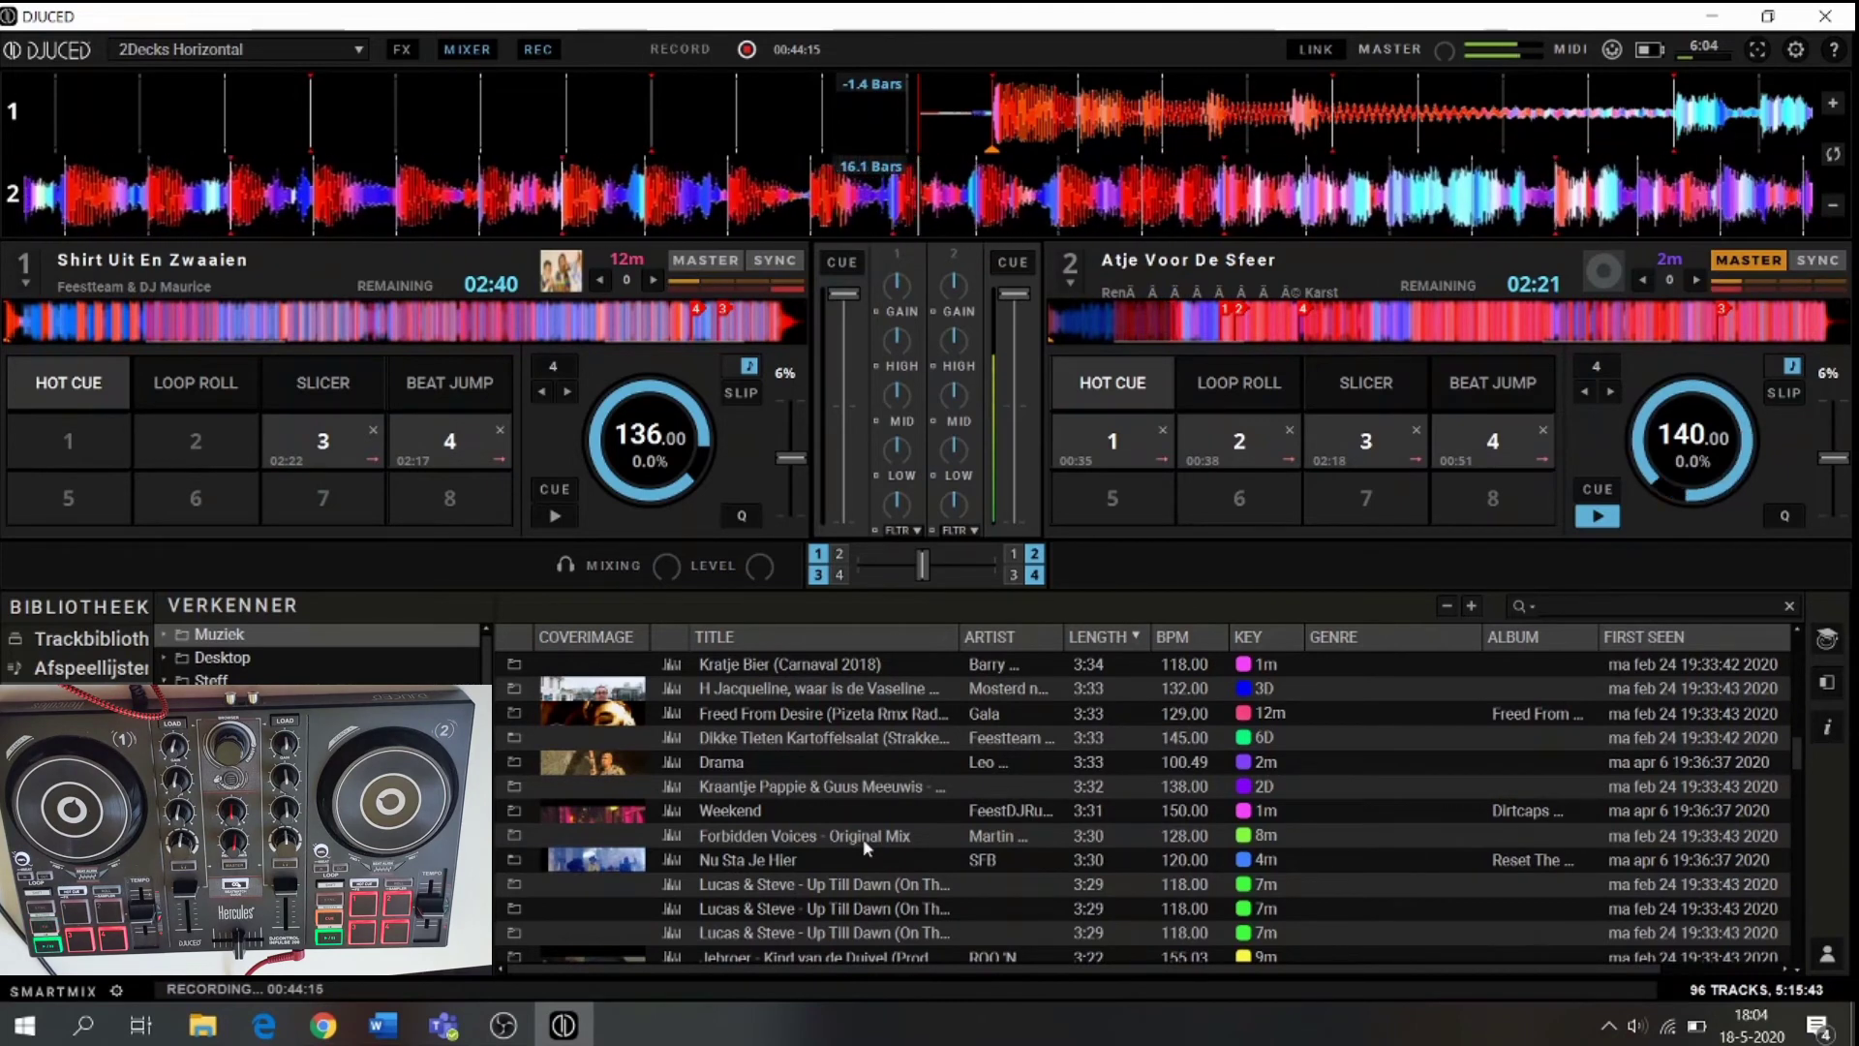
scroll(866, 847, "down", 2)
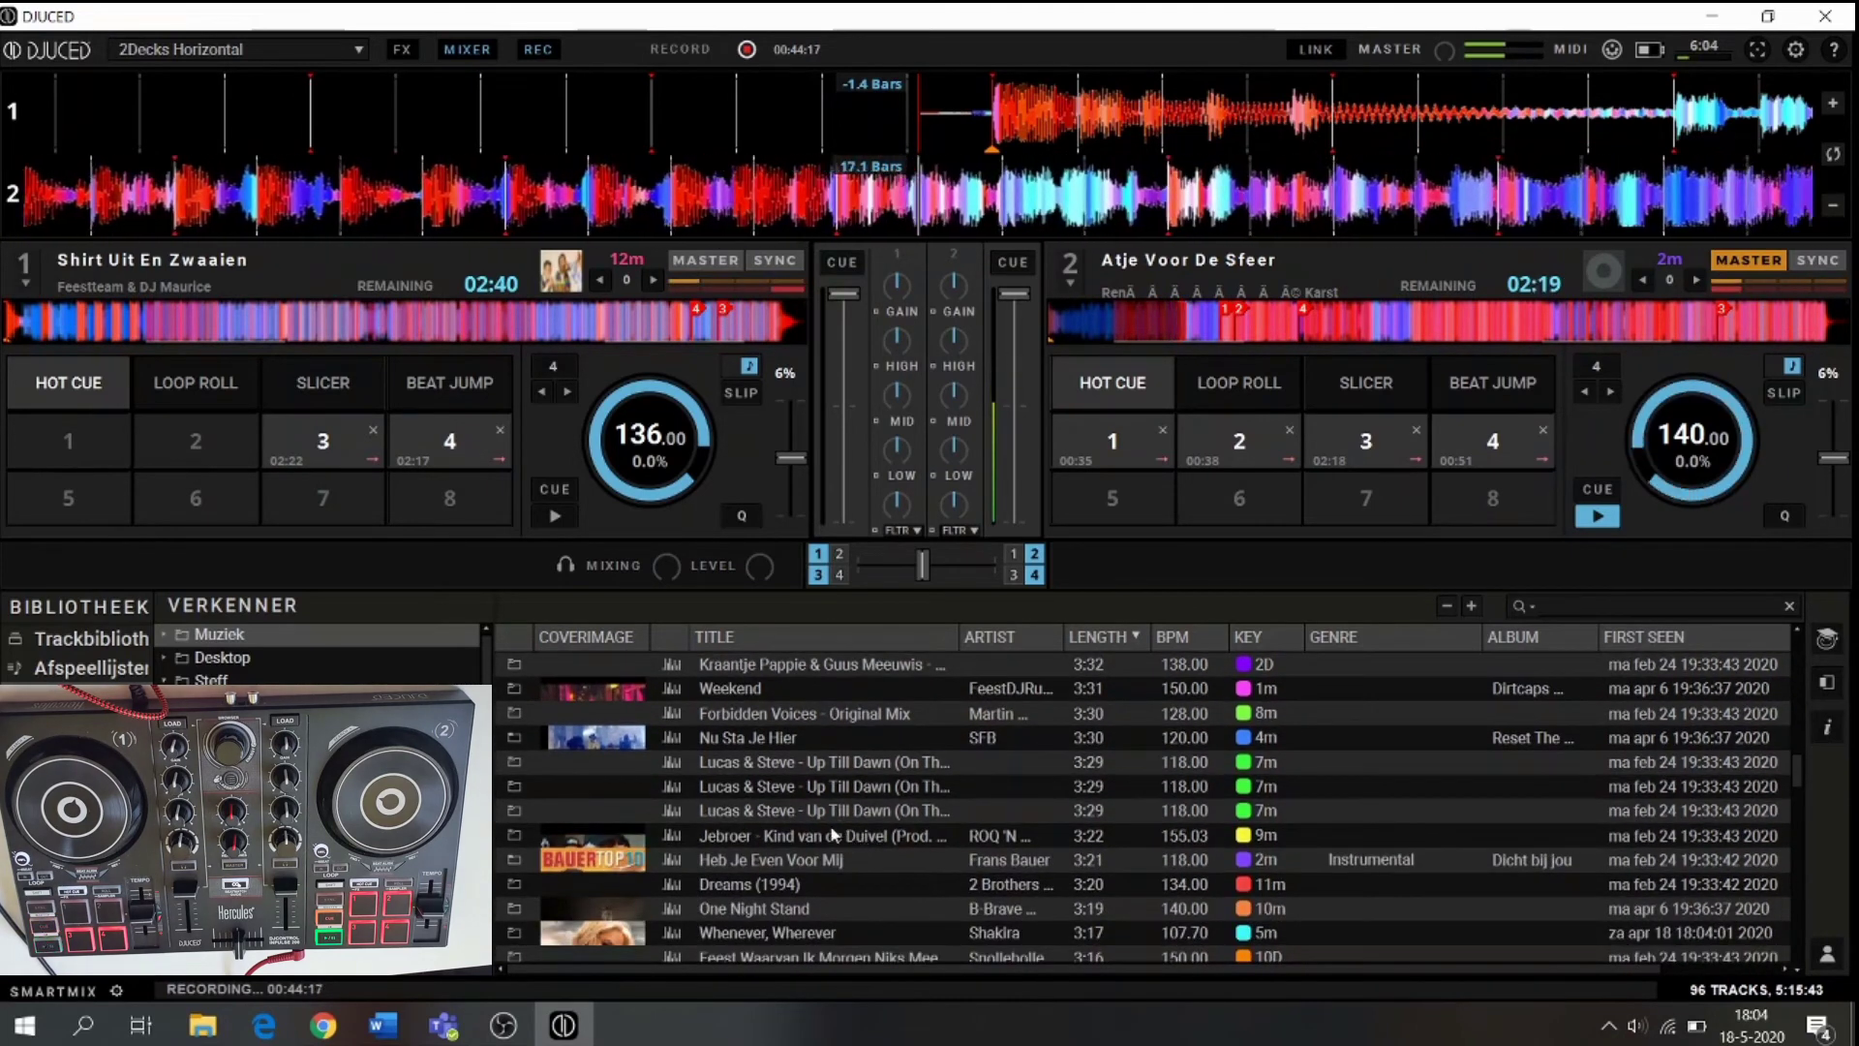
scroll(801, 861, "down", 4)
scroll(801, 861, "down", 6)
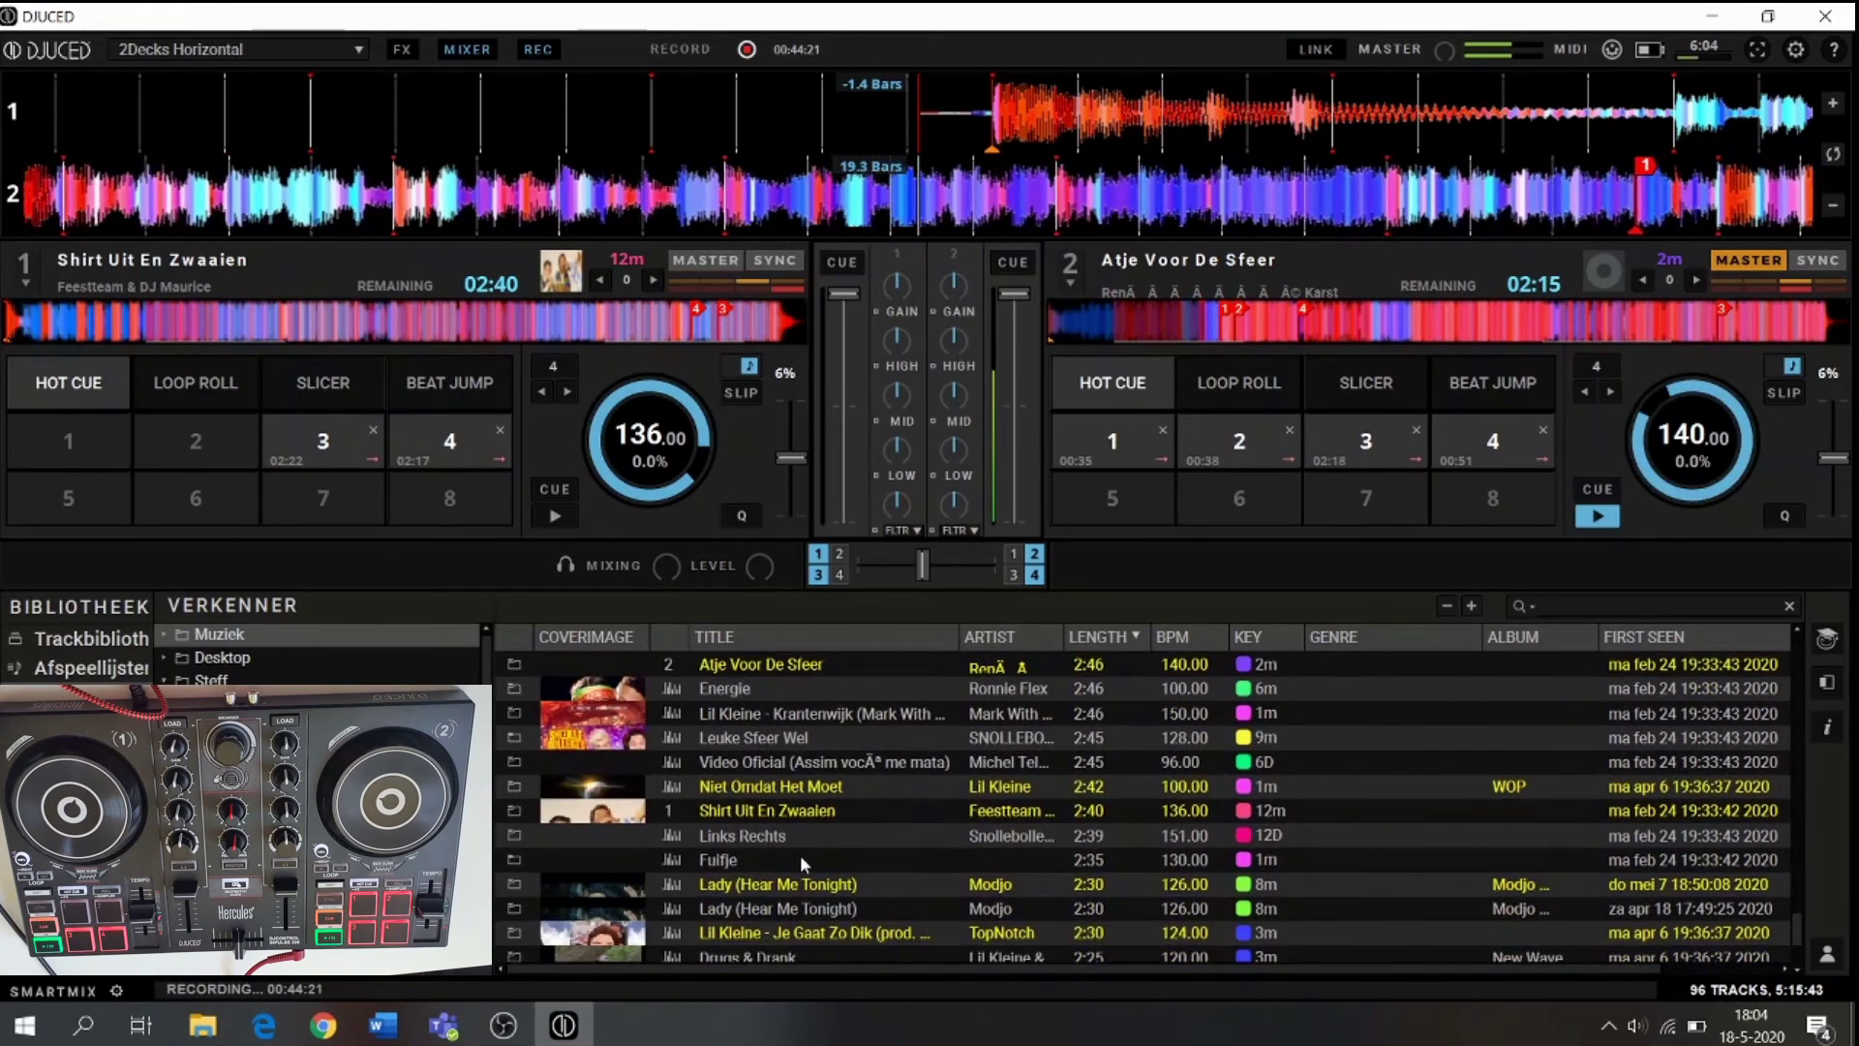
scroll(800, 856, "down", 1)
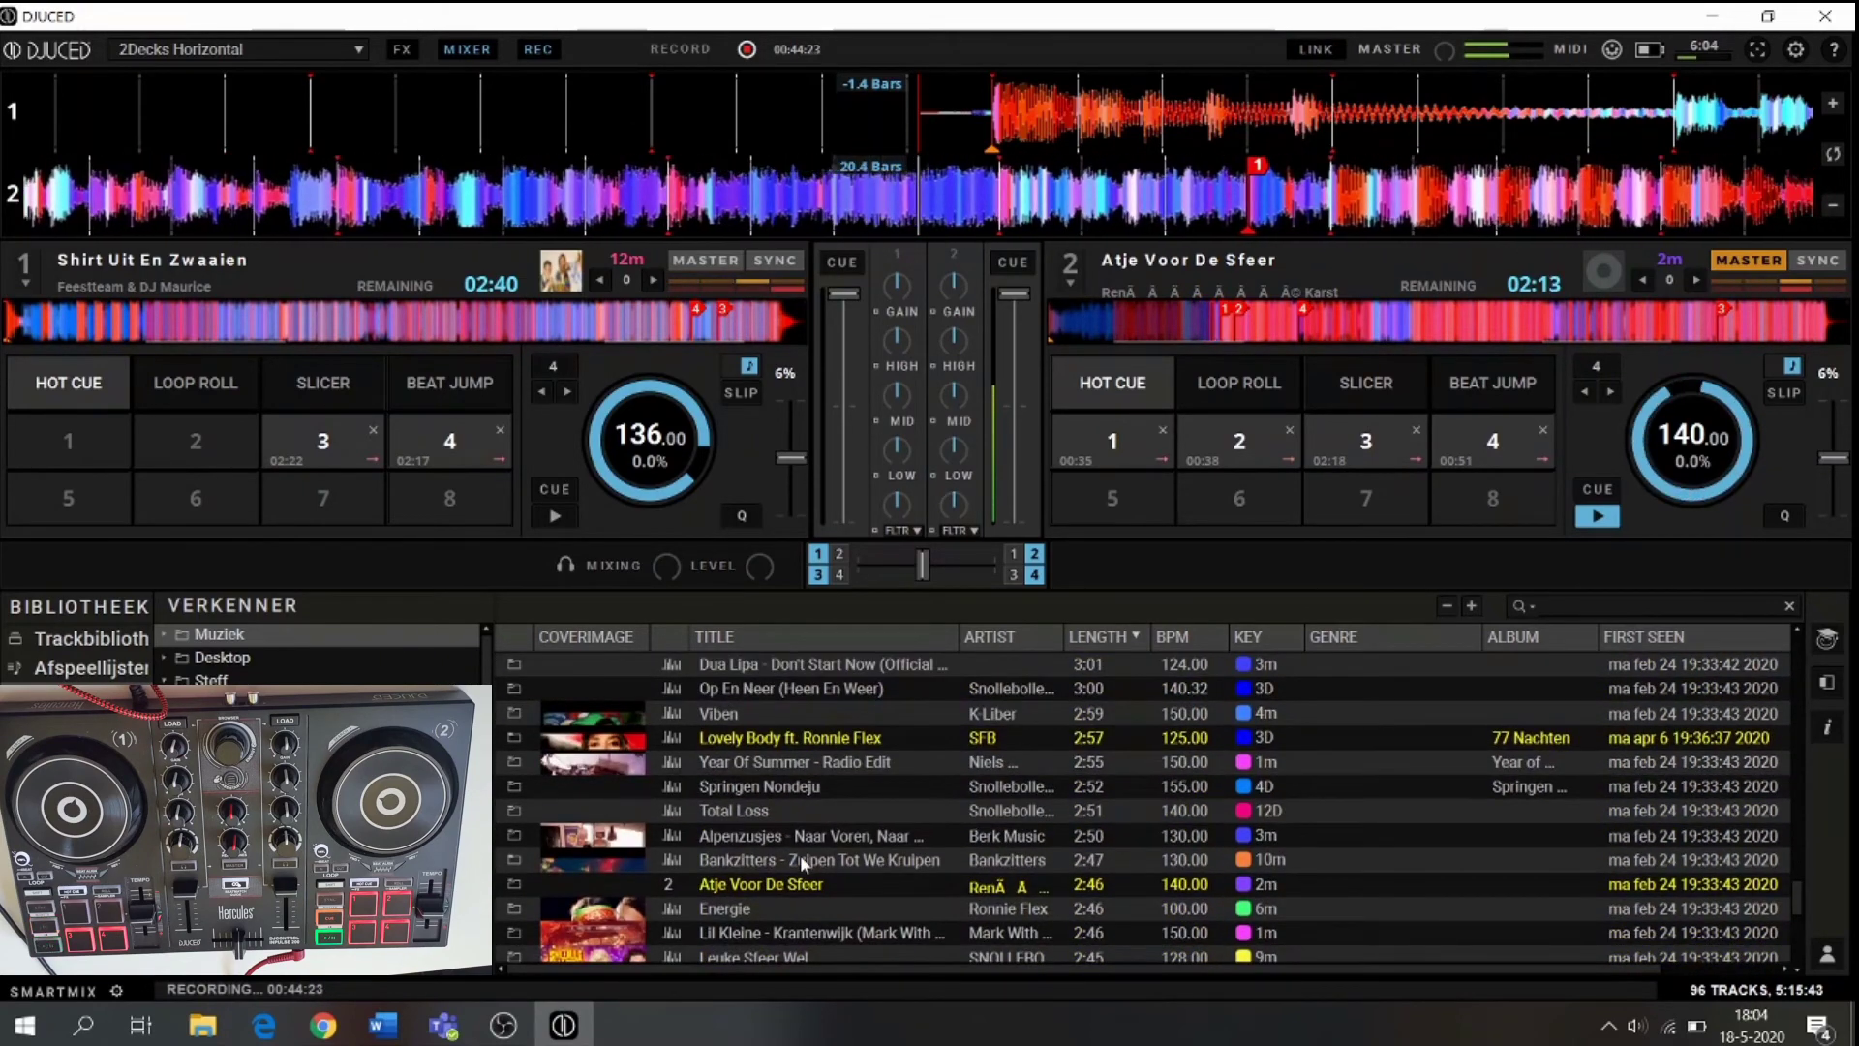
- Search for "doe je dans", shorten the search to "doe", and load DOEJEDANS FINAL onto deck 1
left_click(1568, 607)
type("doe")
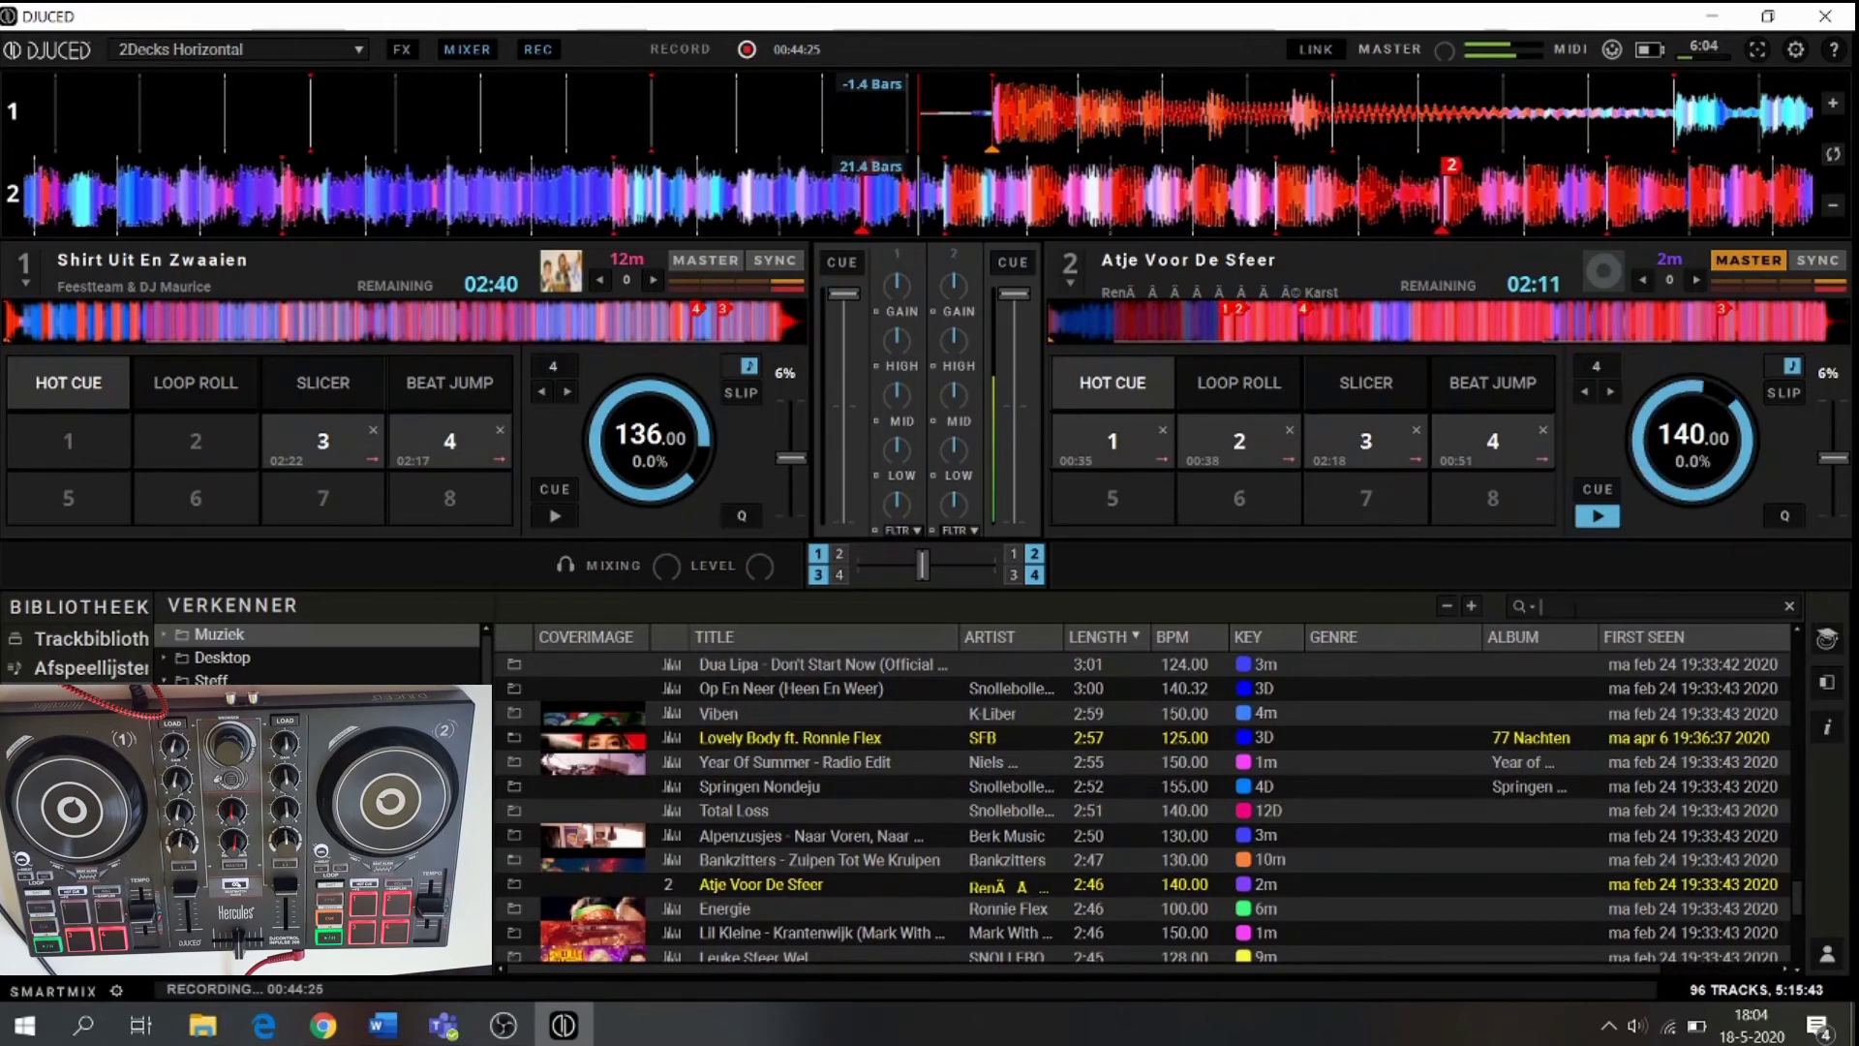
type(" je dans")
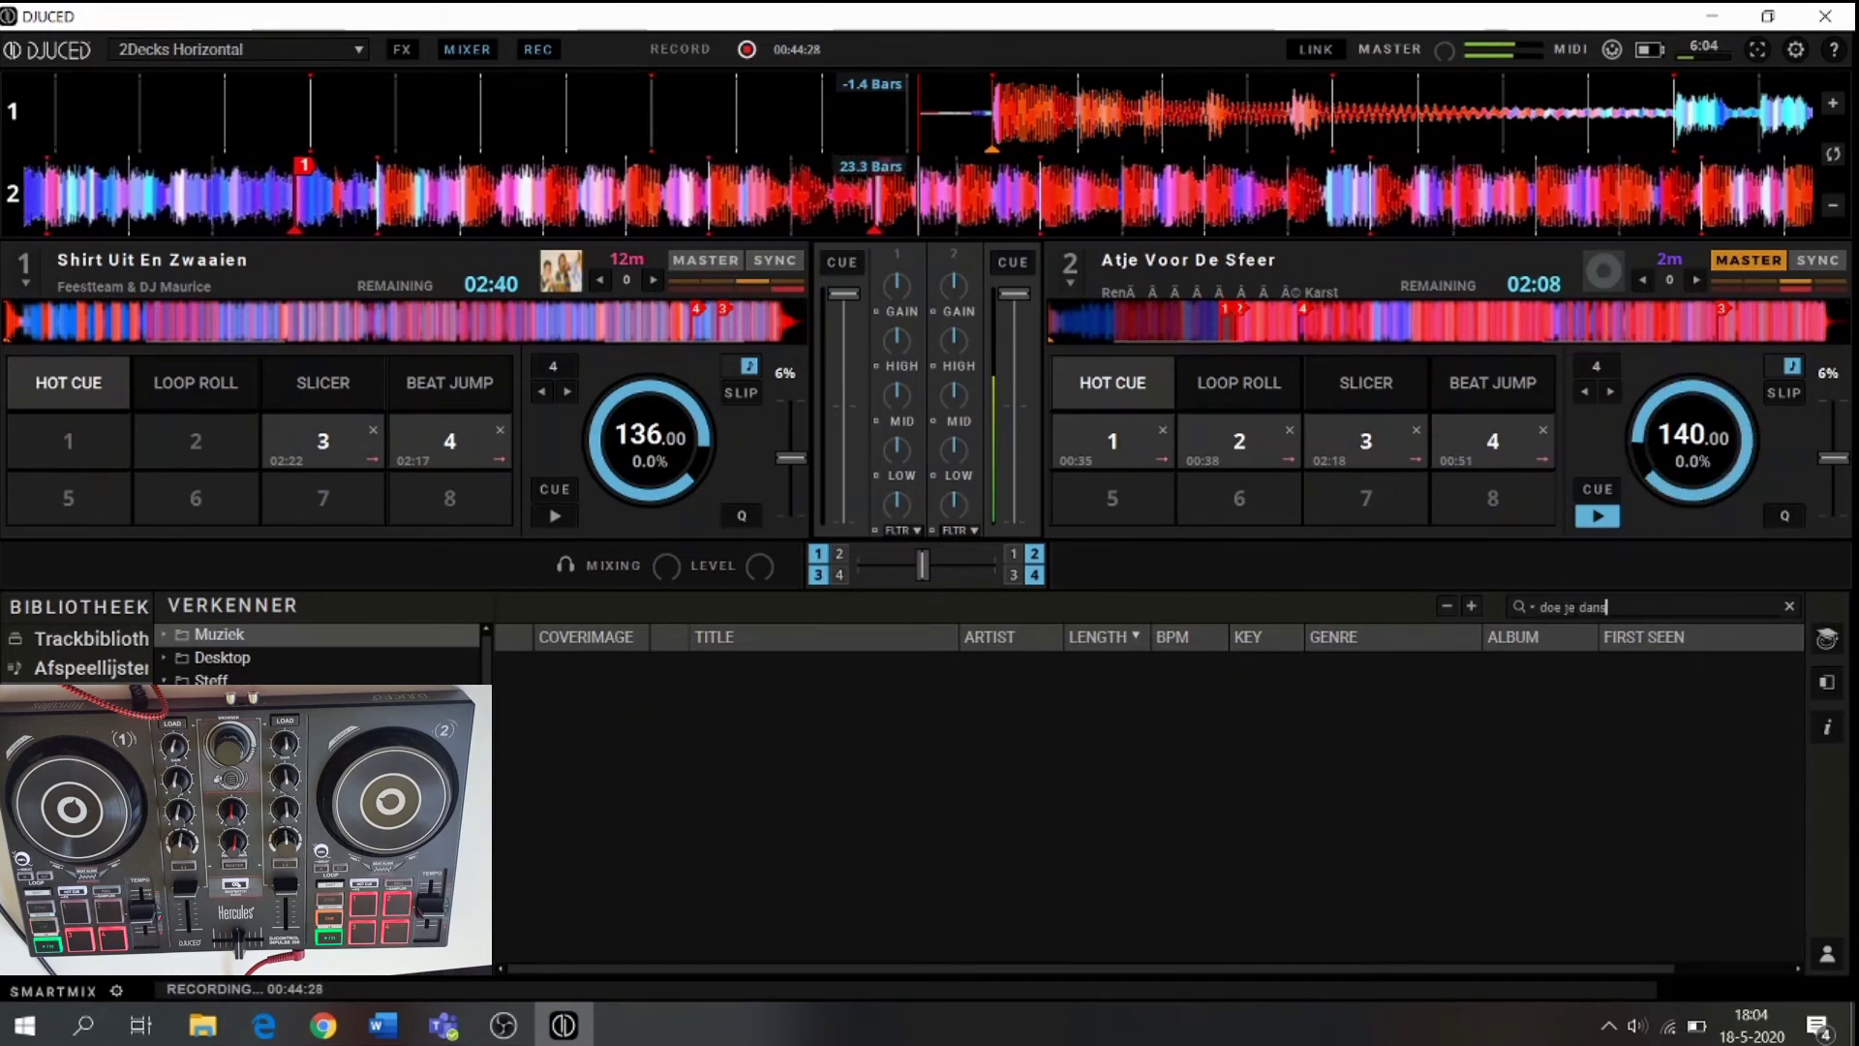
key("BackSpace")
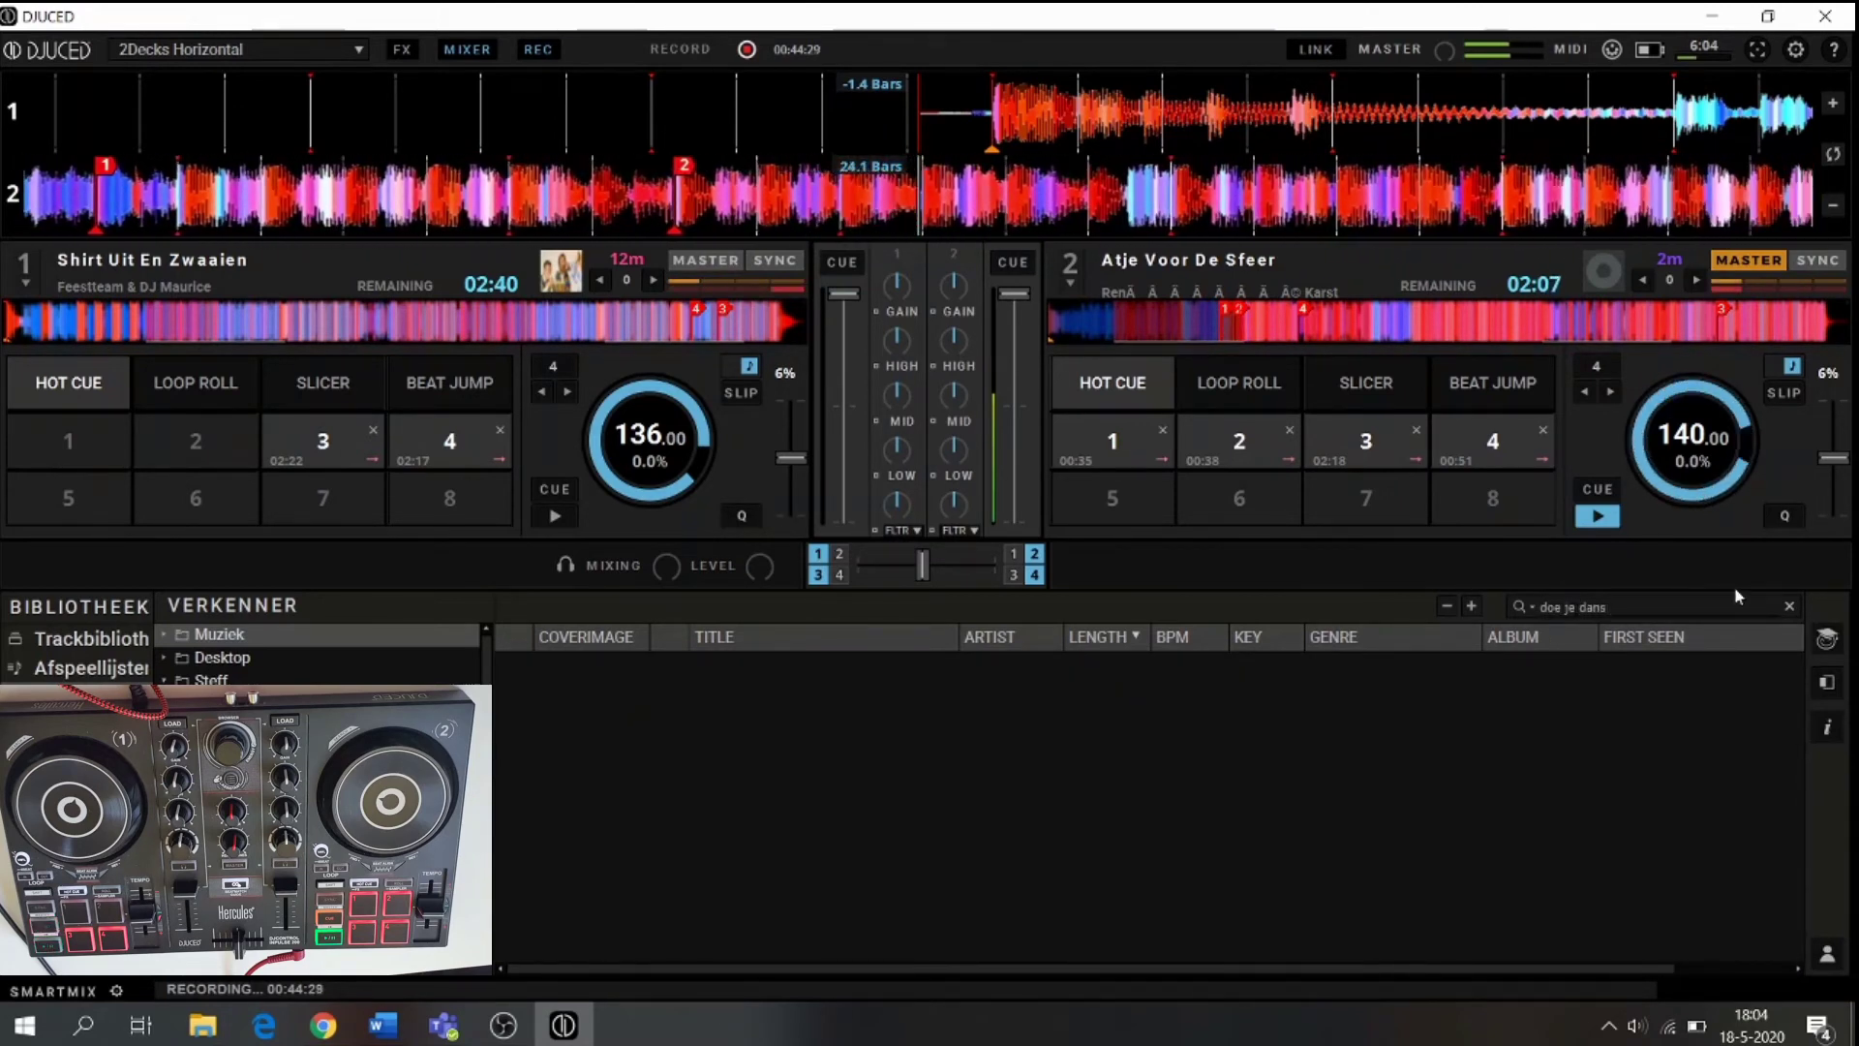
key("BackSpace")
key("BackSpace")
key("BackSpace")
key("BackSpace")
key("BackSpace")
key("BackSpace")
key("BackSpace")
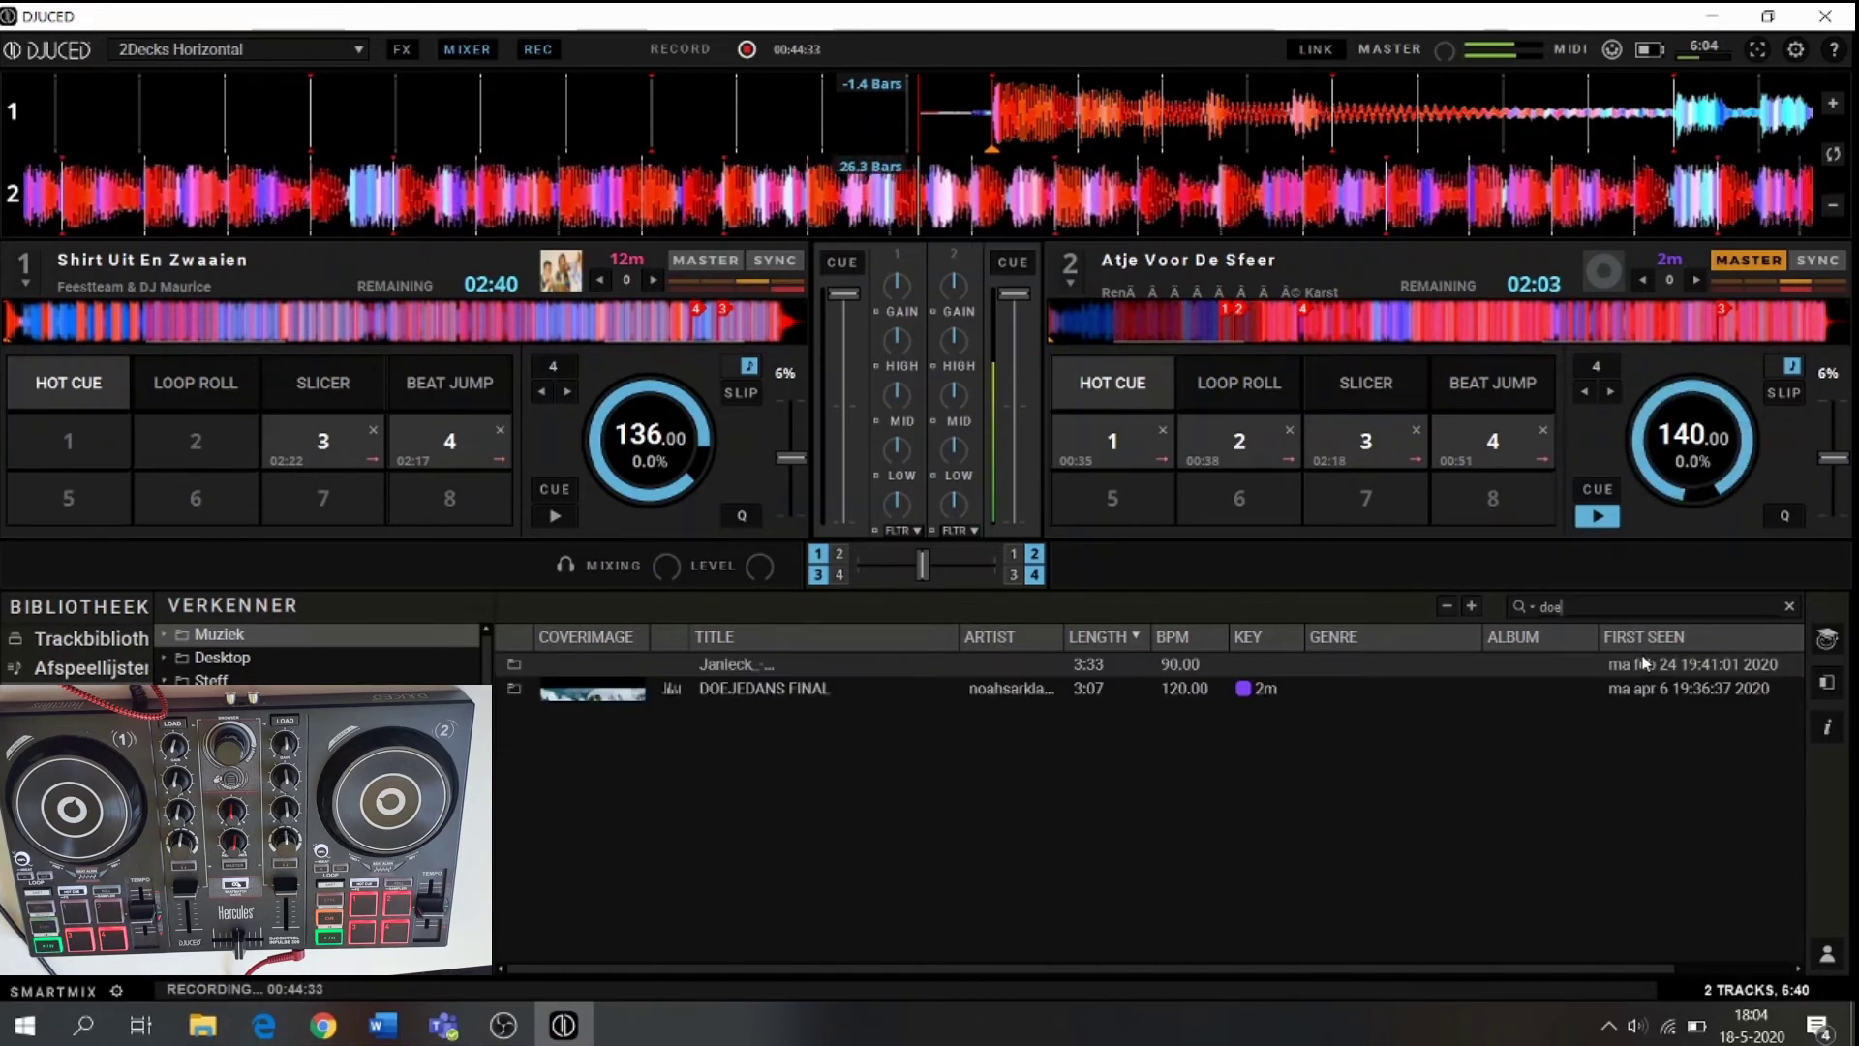
left_click_drag(868, 691, 487, 338)
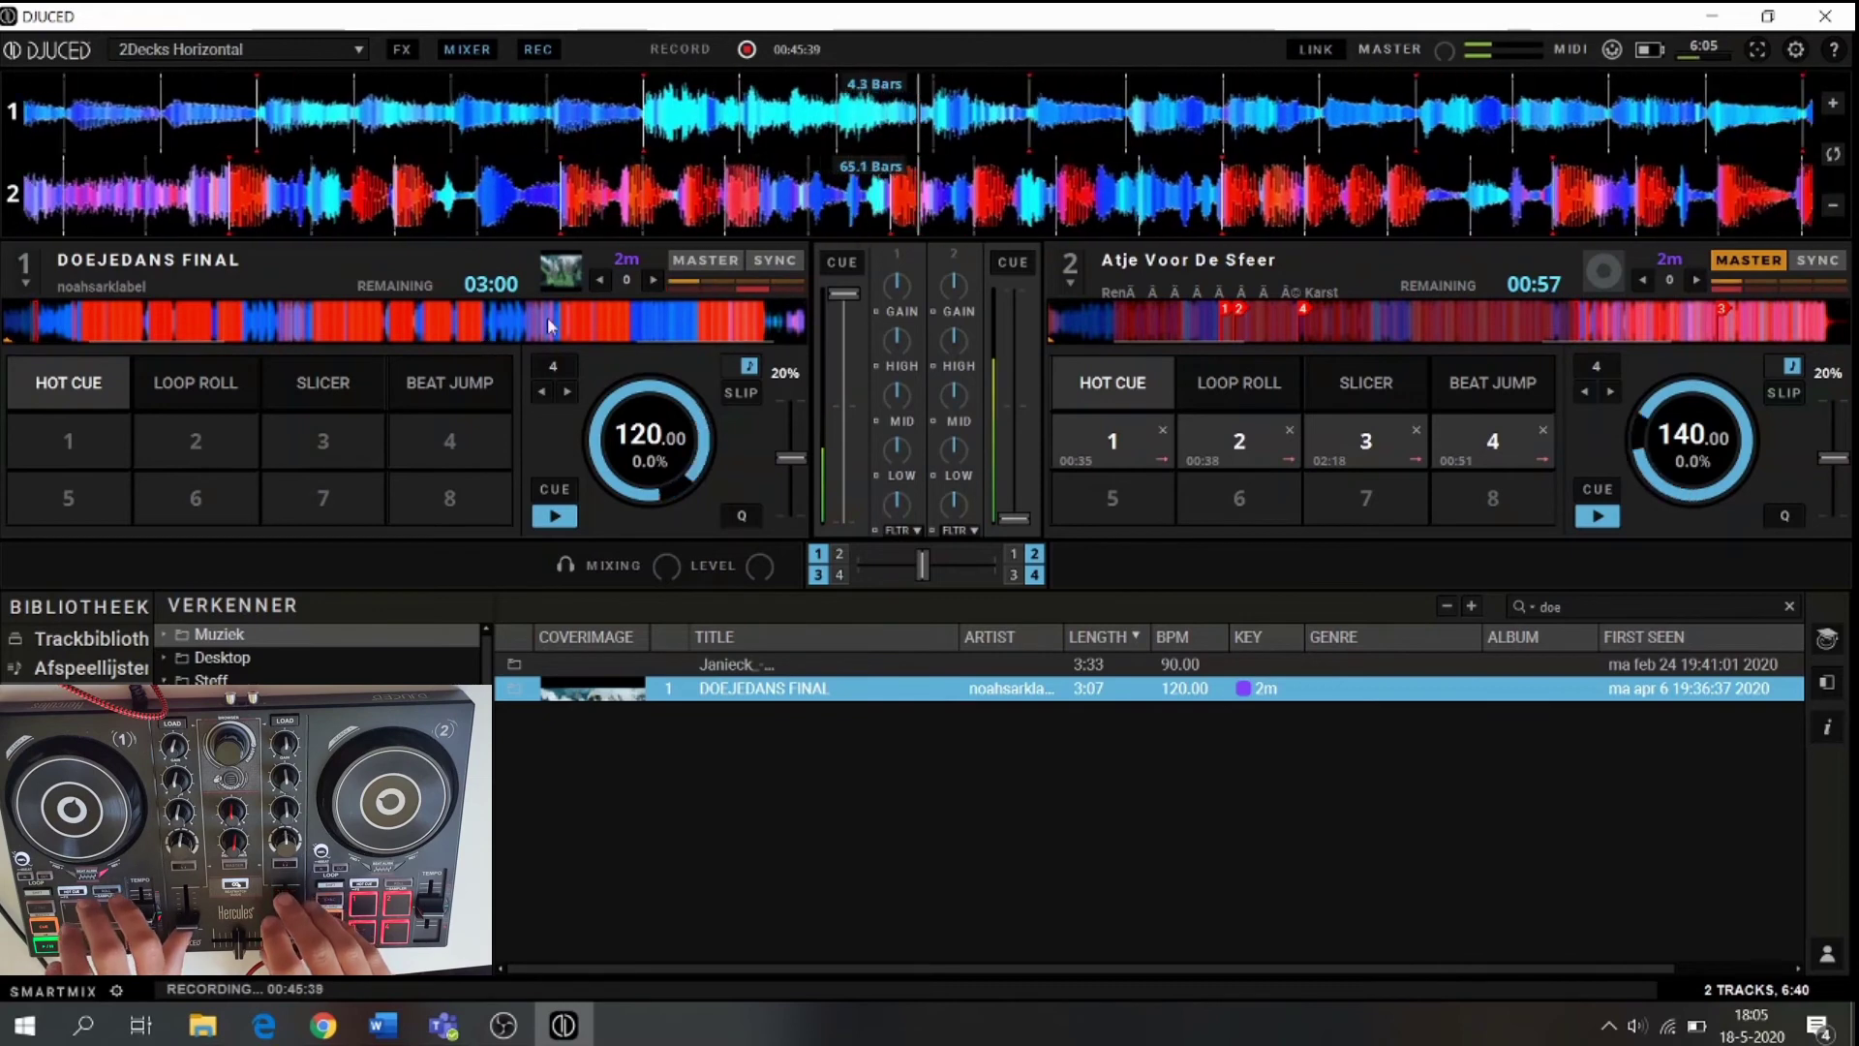
- Replace the search with "rainbow", stop Atje Voor De Sfeer, and load Rainbow In The Sky onto deck 2
left_click(1581, 606)
key("BackSpace")
key("BackSpace")
key("BackSpace")
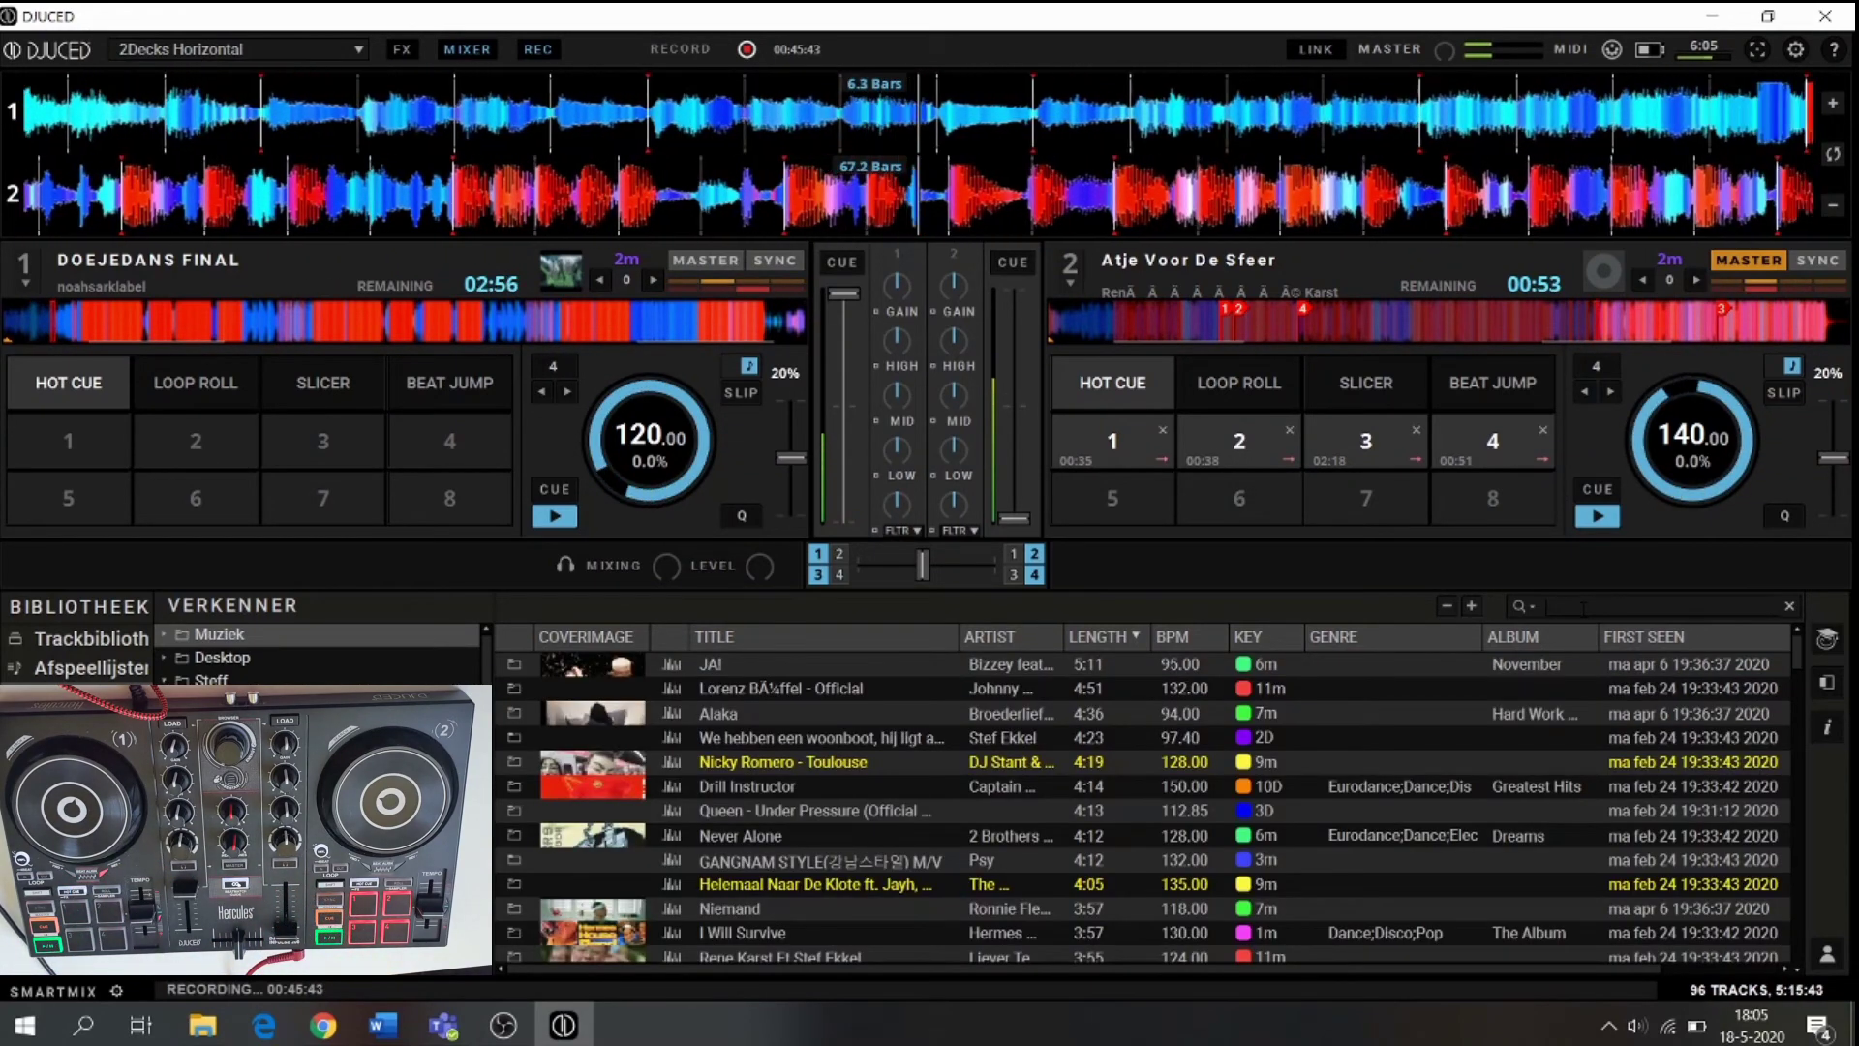
type("rainbow")
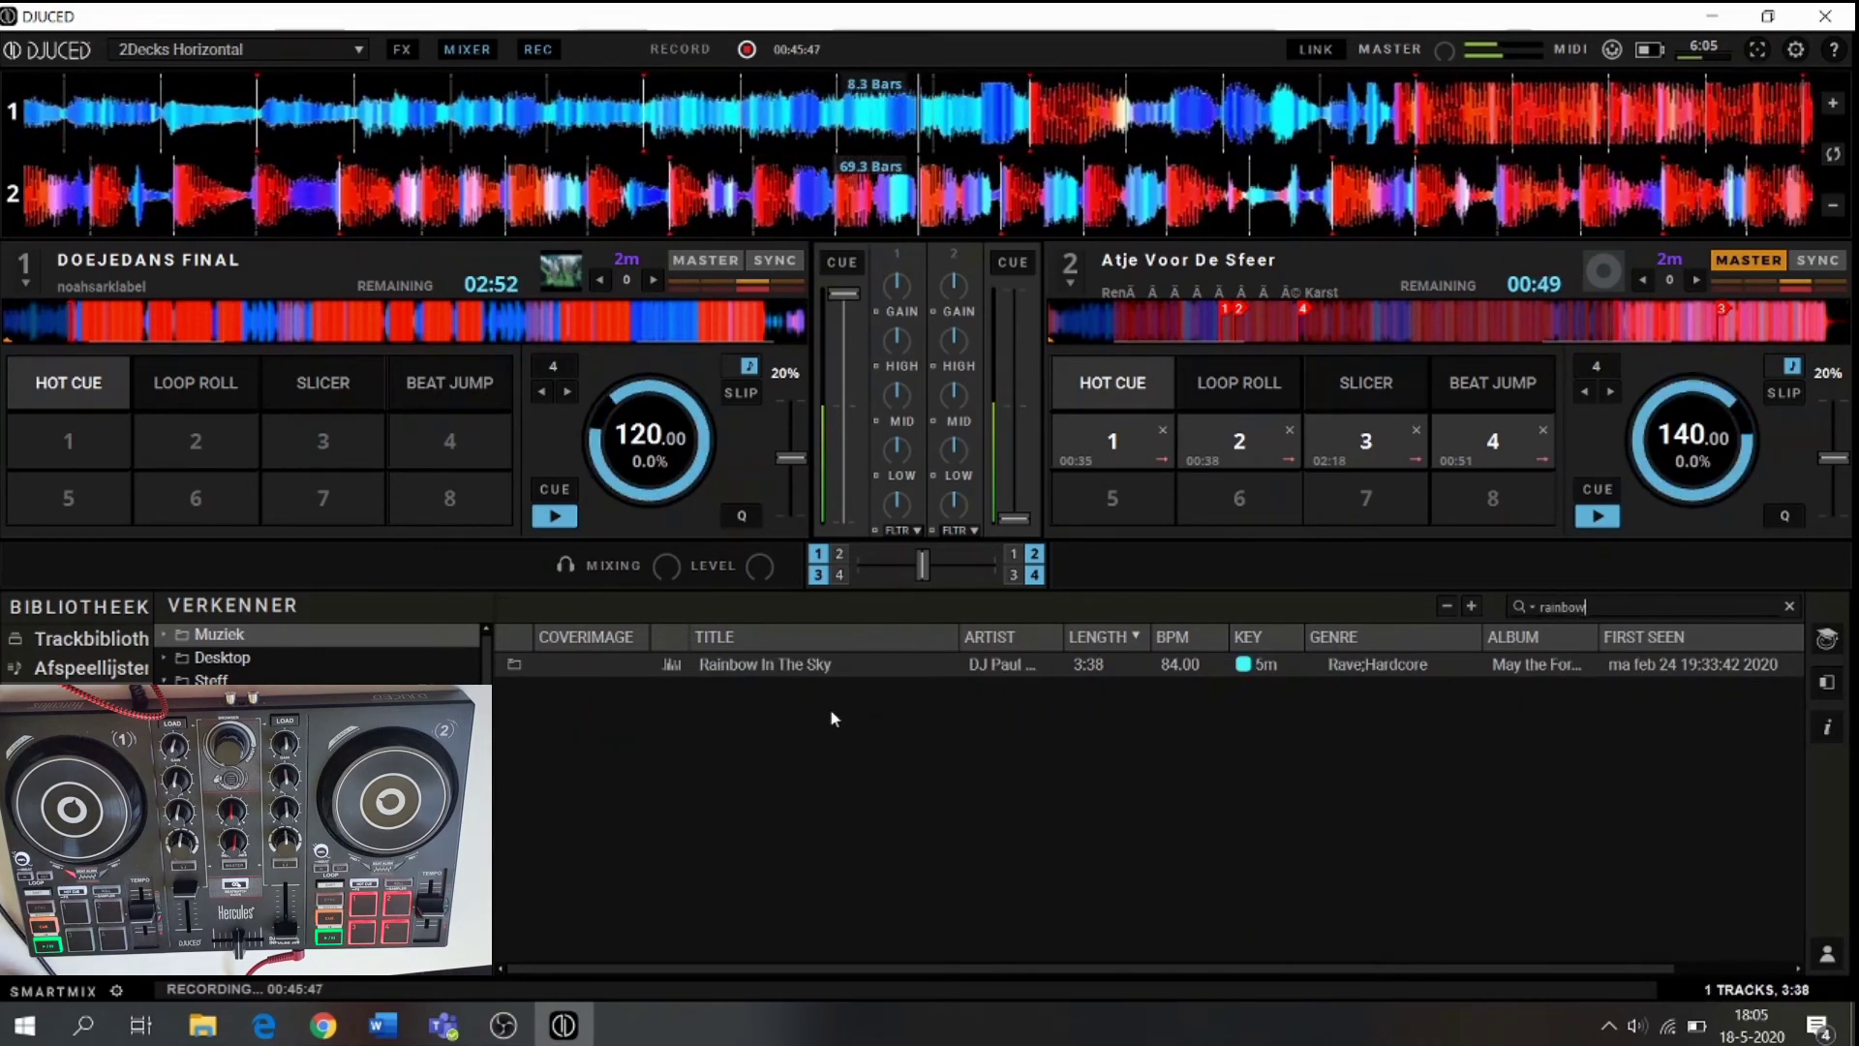
left_click(1598, 516)
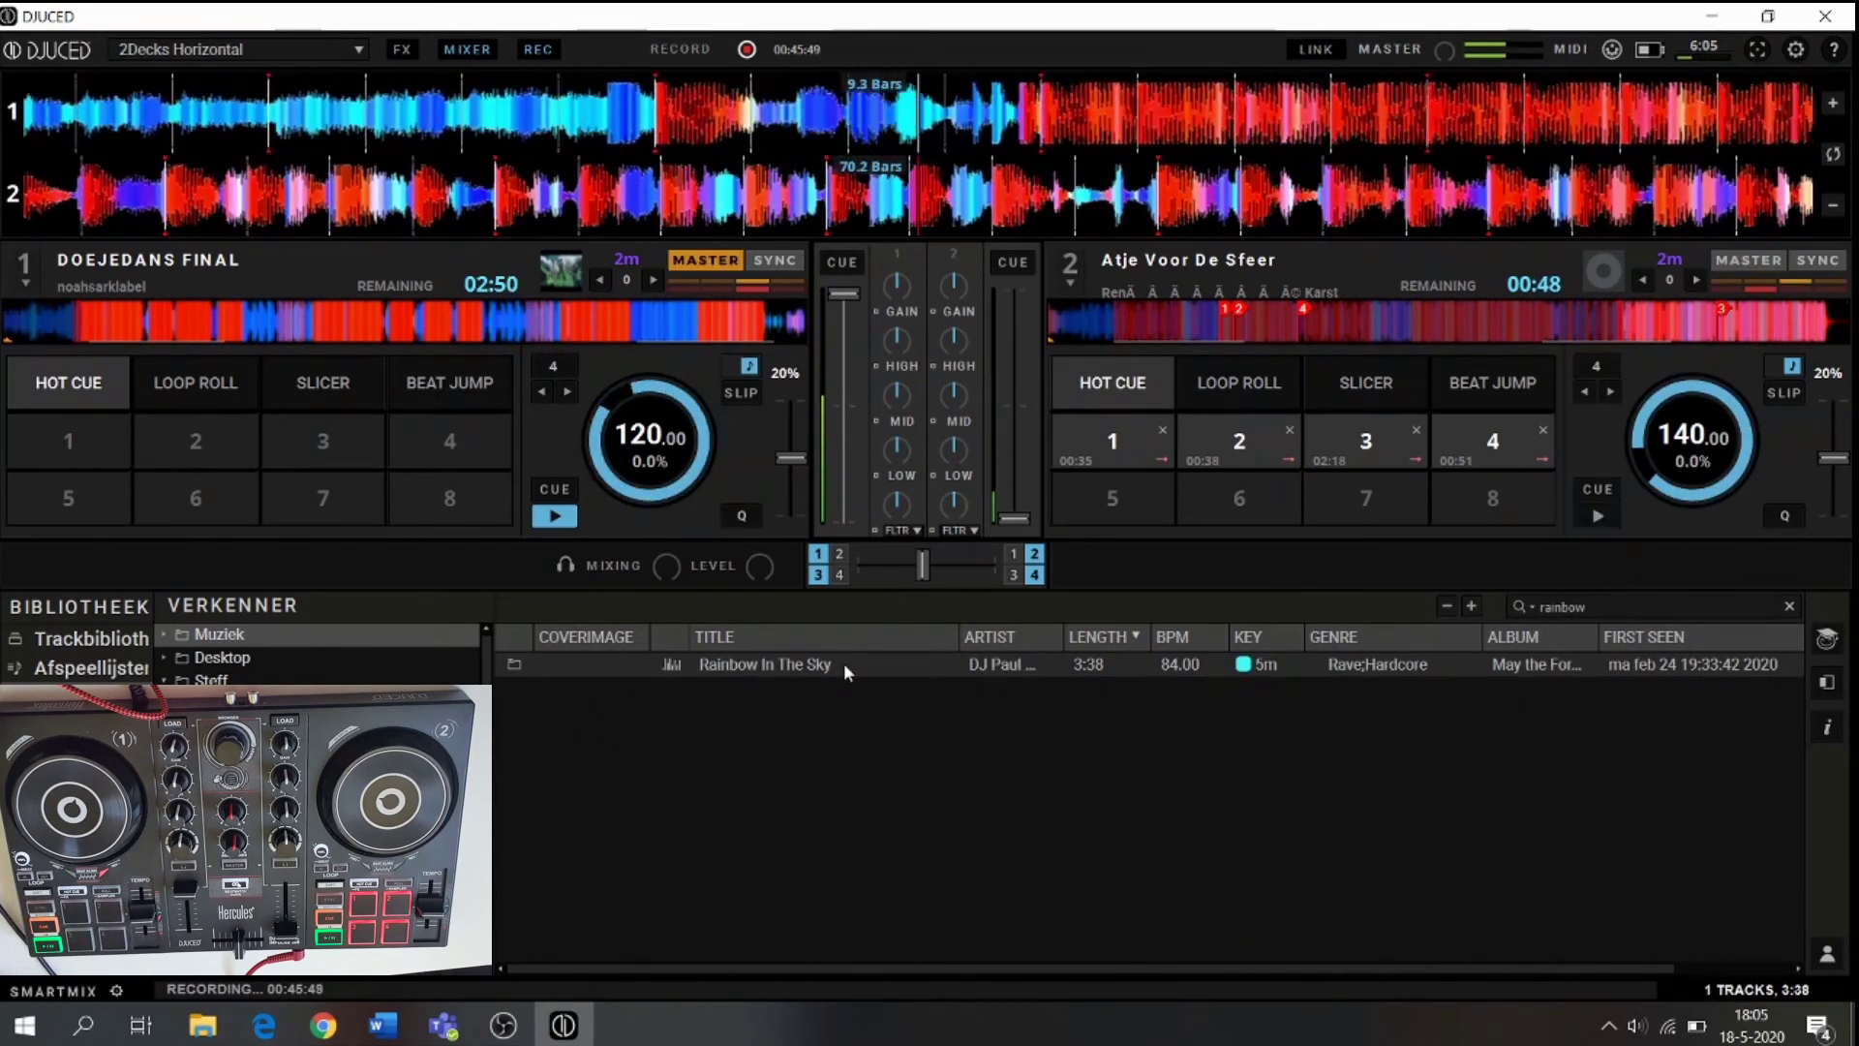
left_click(844, 664)
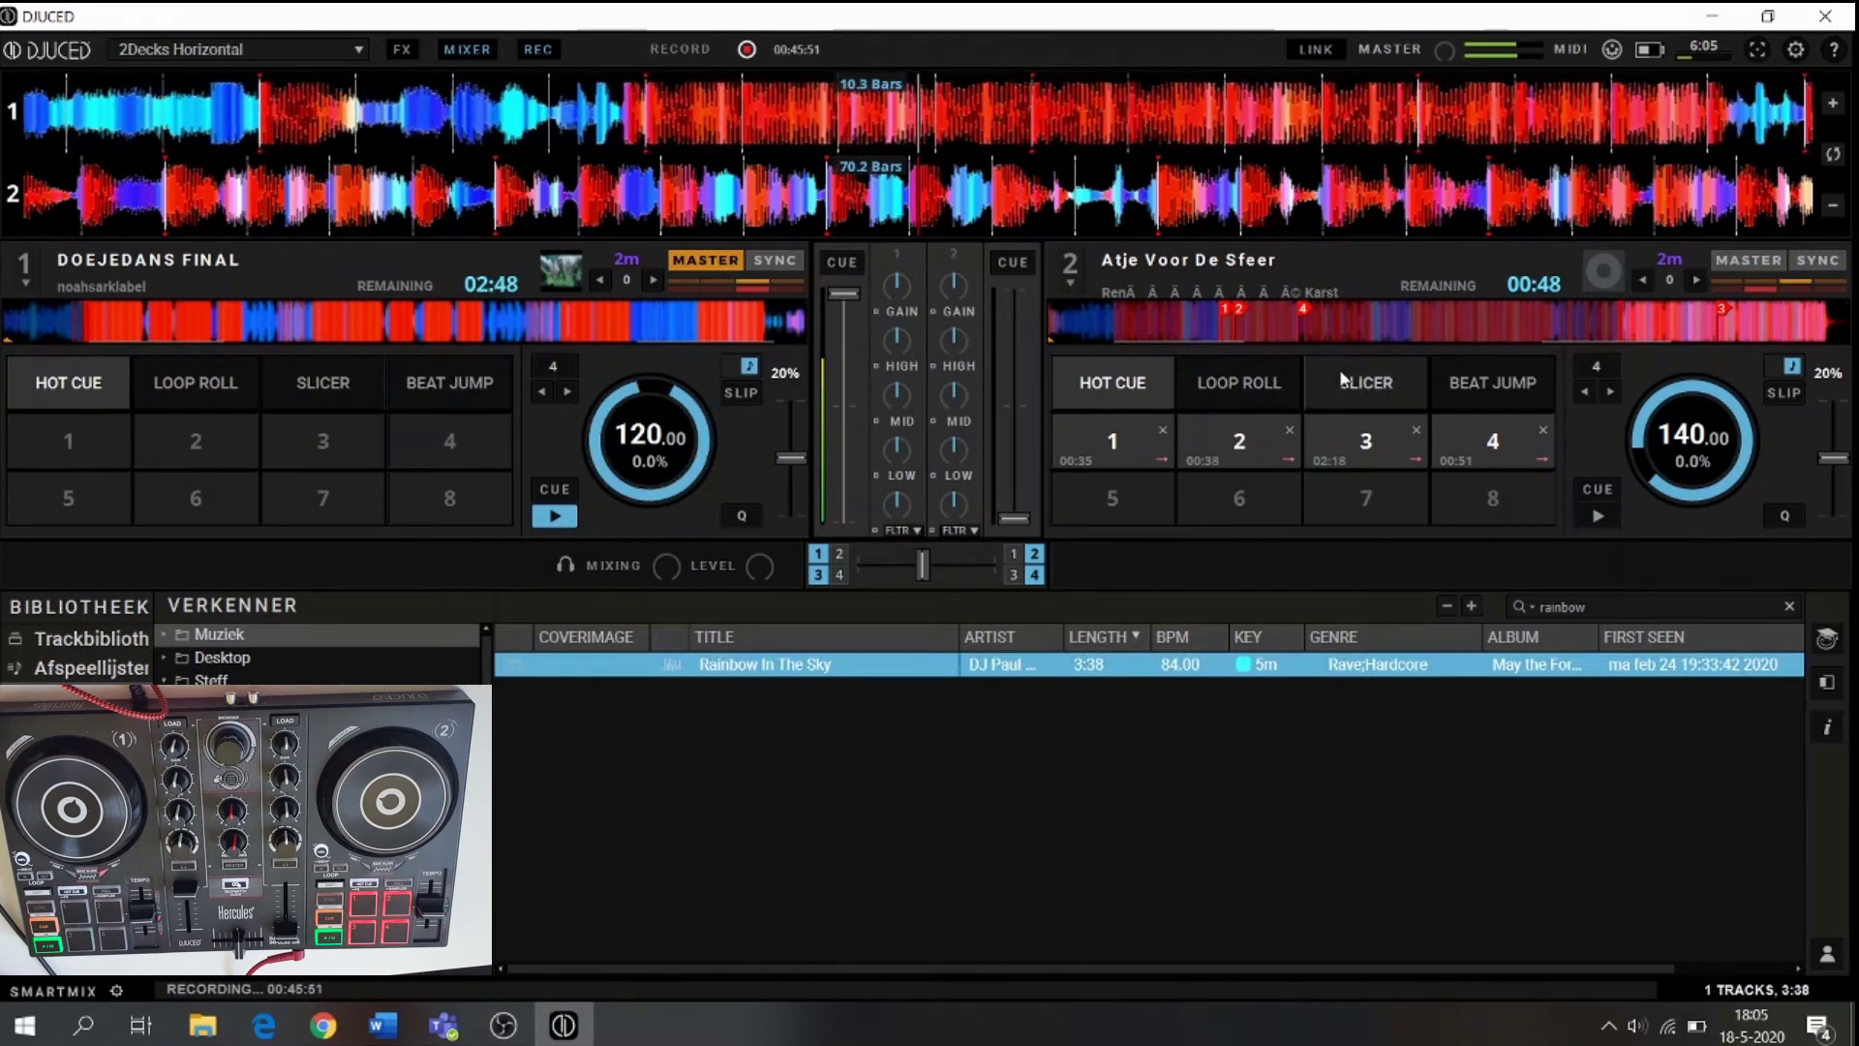
left_click_drag(1162, 664, 1265, 293)
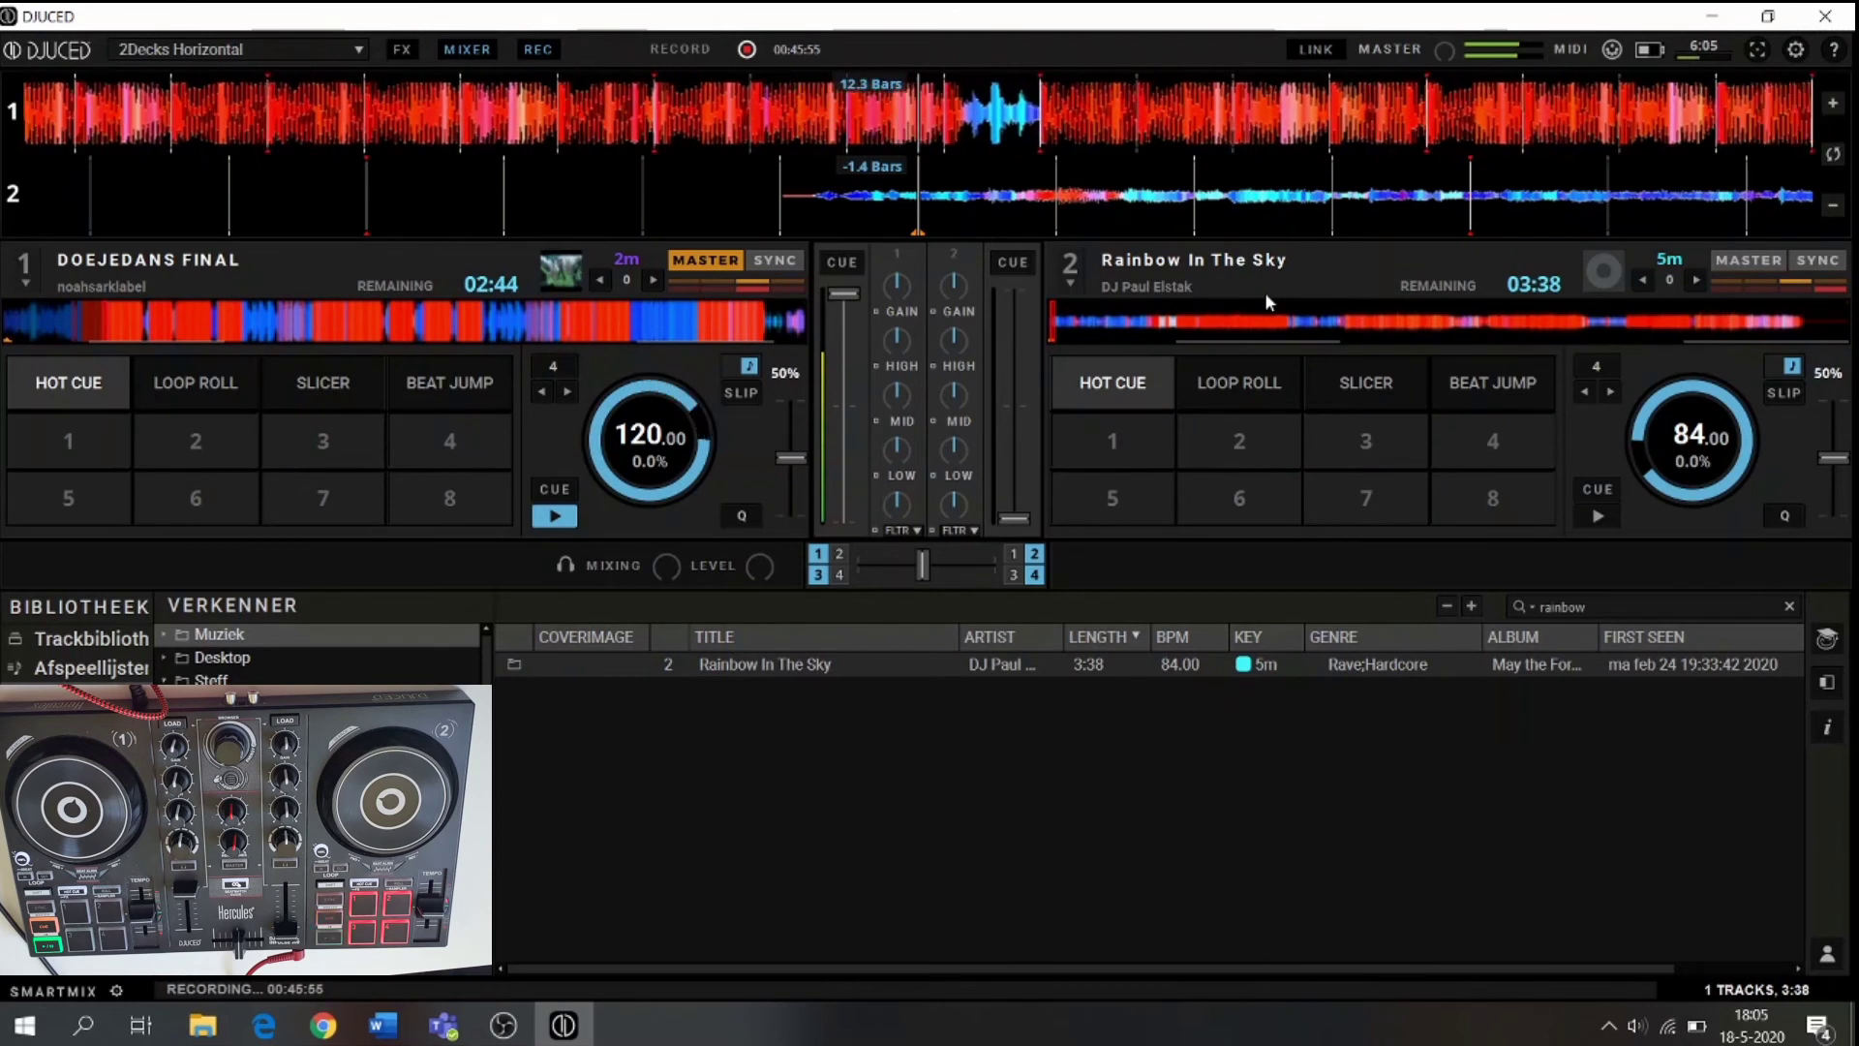
- Cue the opening of Rainbow In The Sky on deck 2 in the headphones and switch playback to it from DOEJEDANS FINAL
key("space")
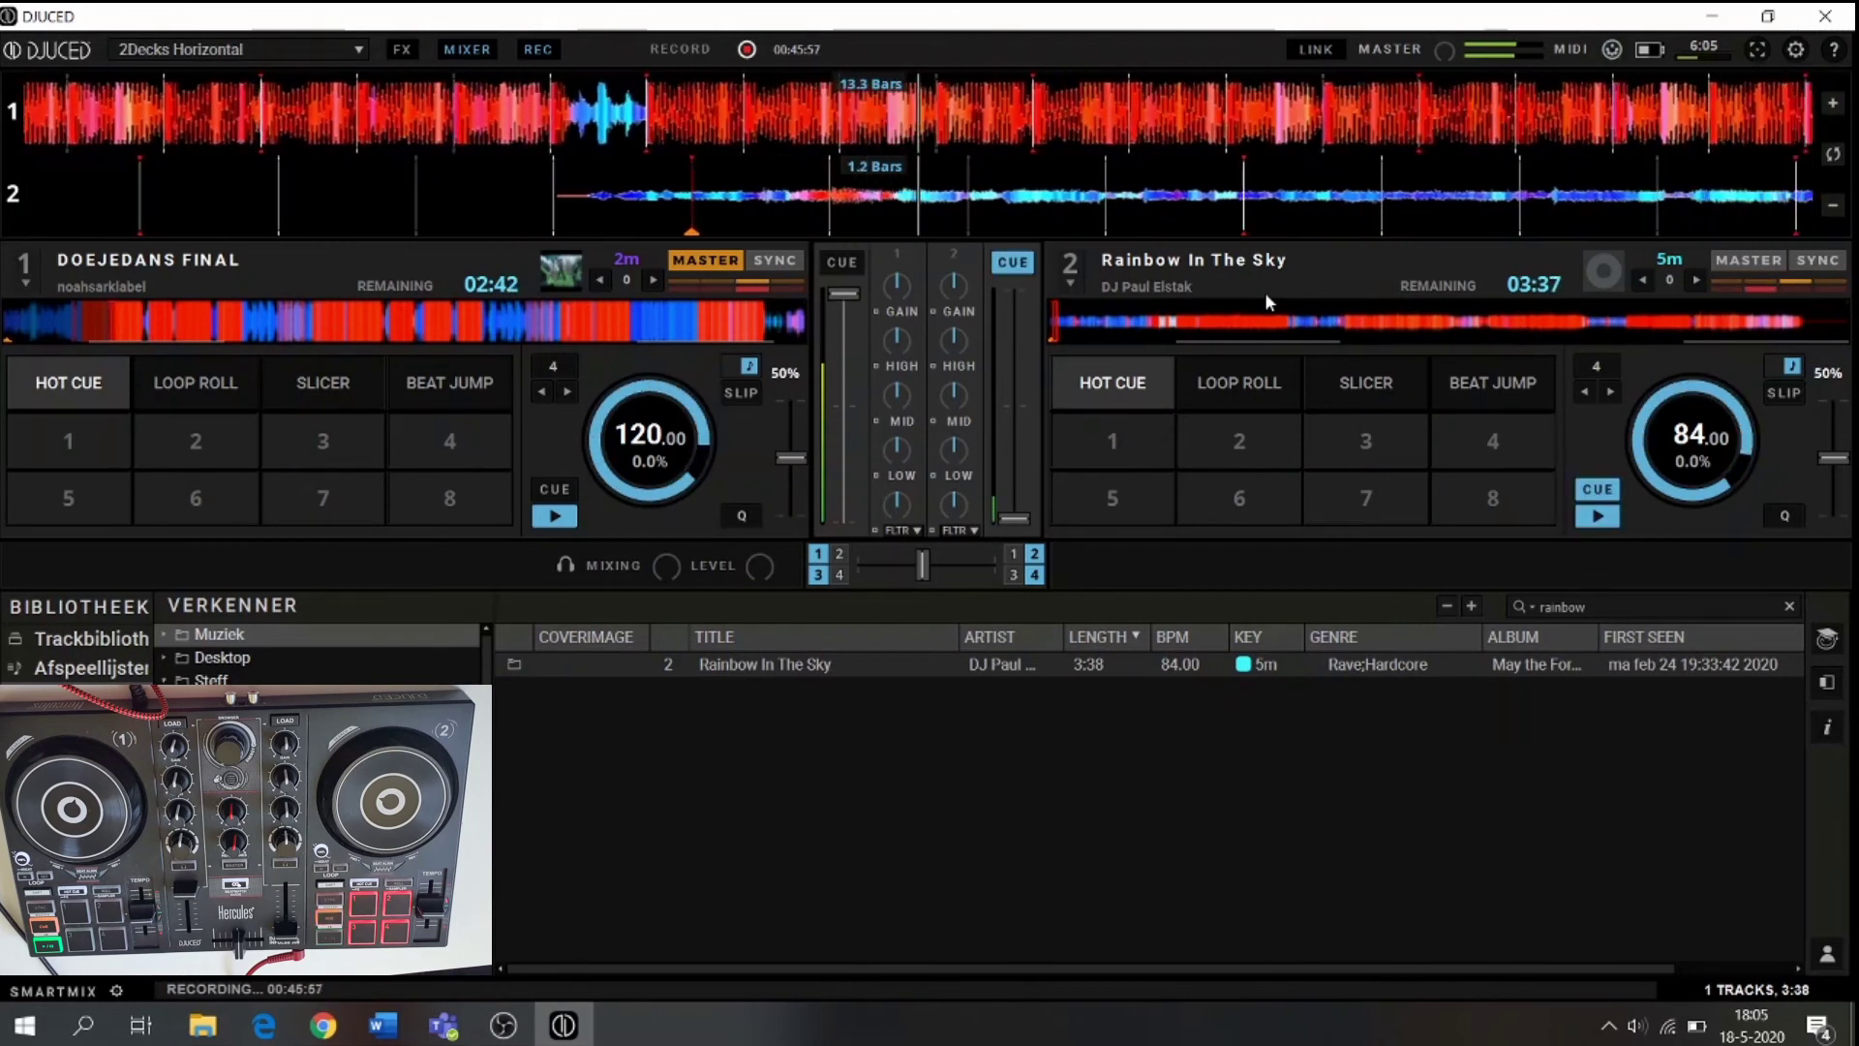
key("space")
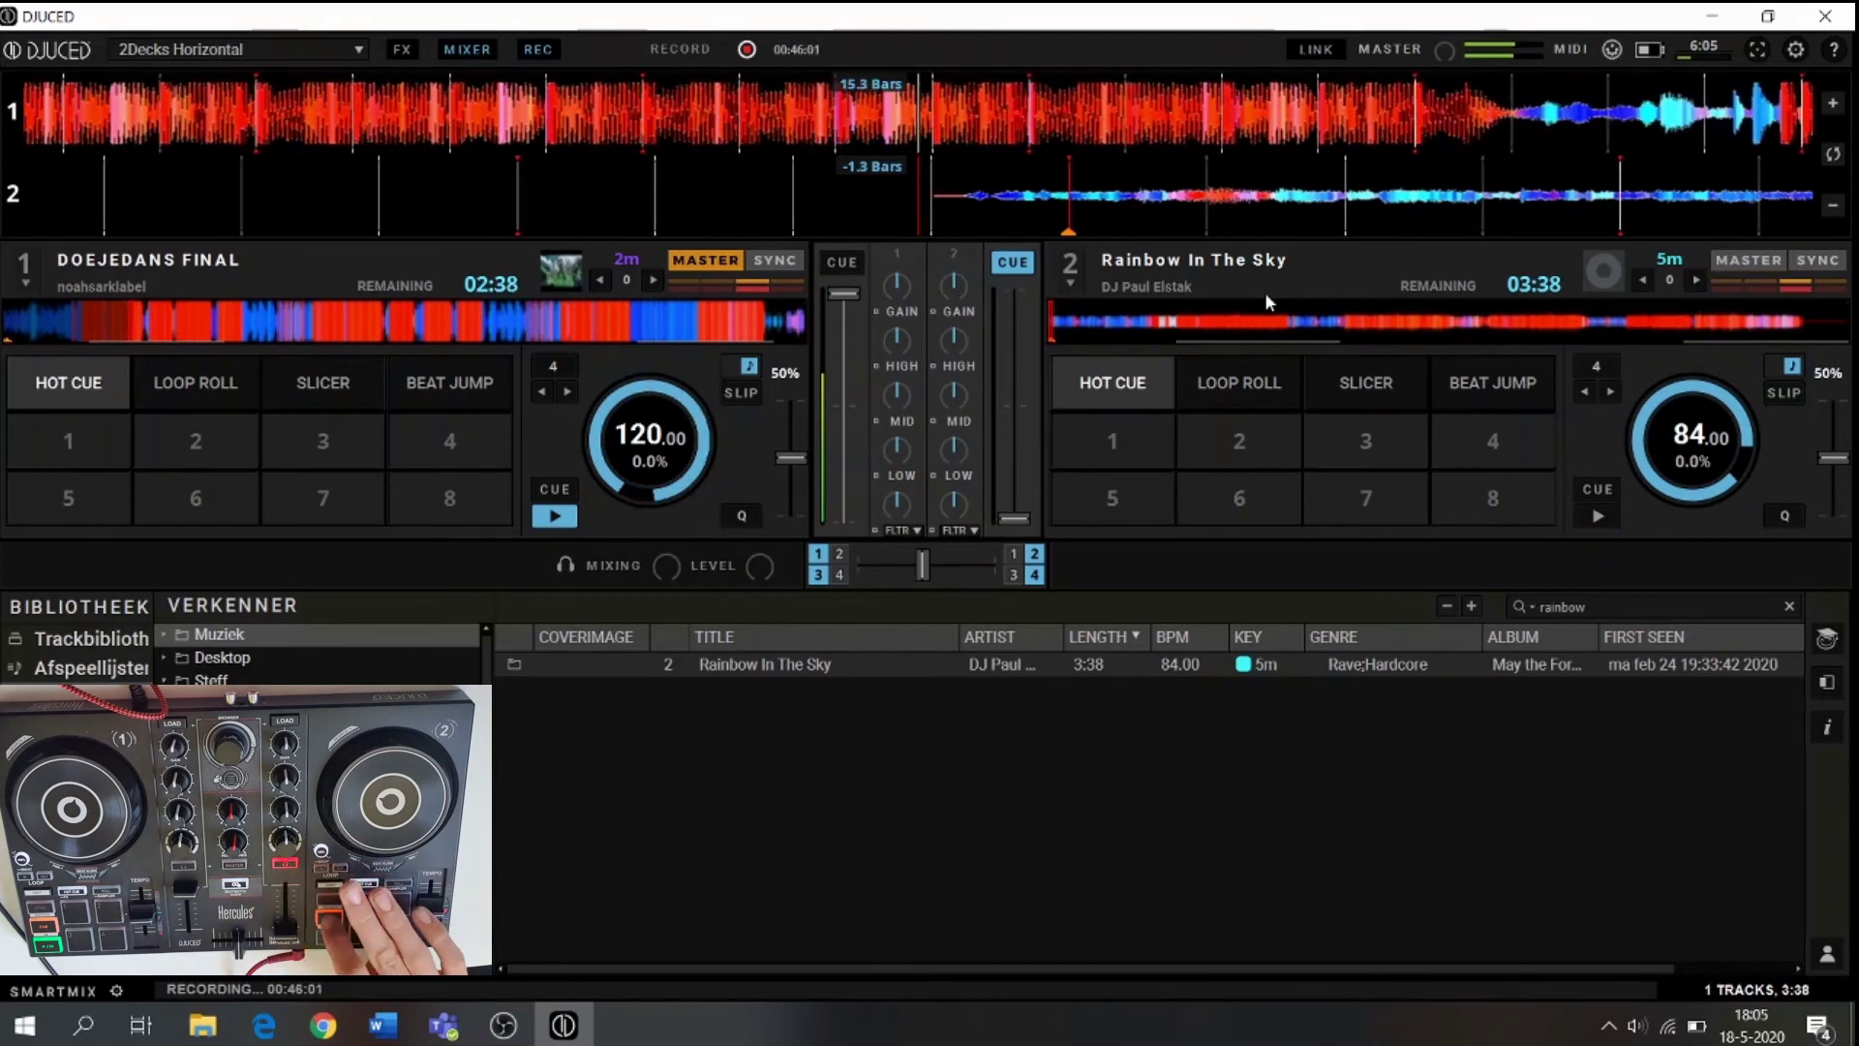
key("space")
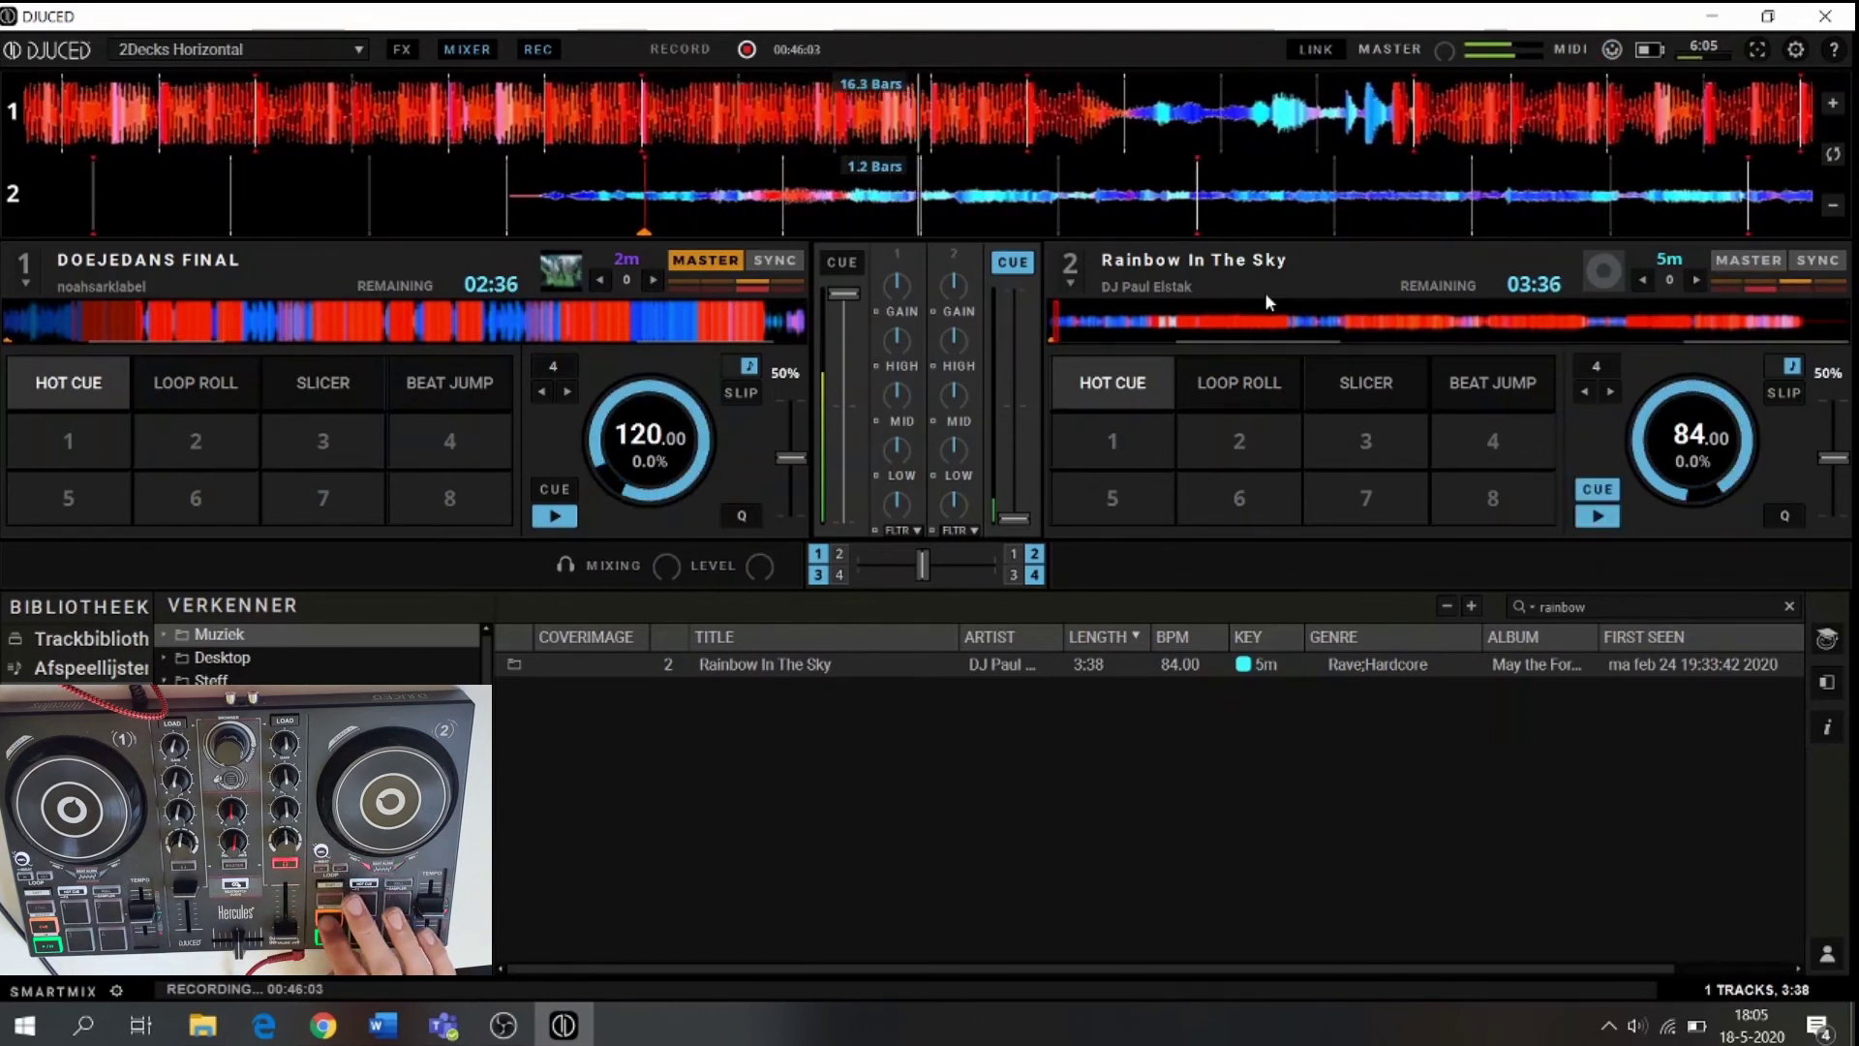
key("space")
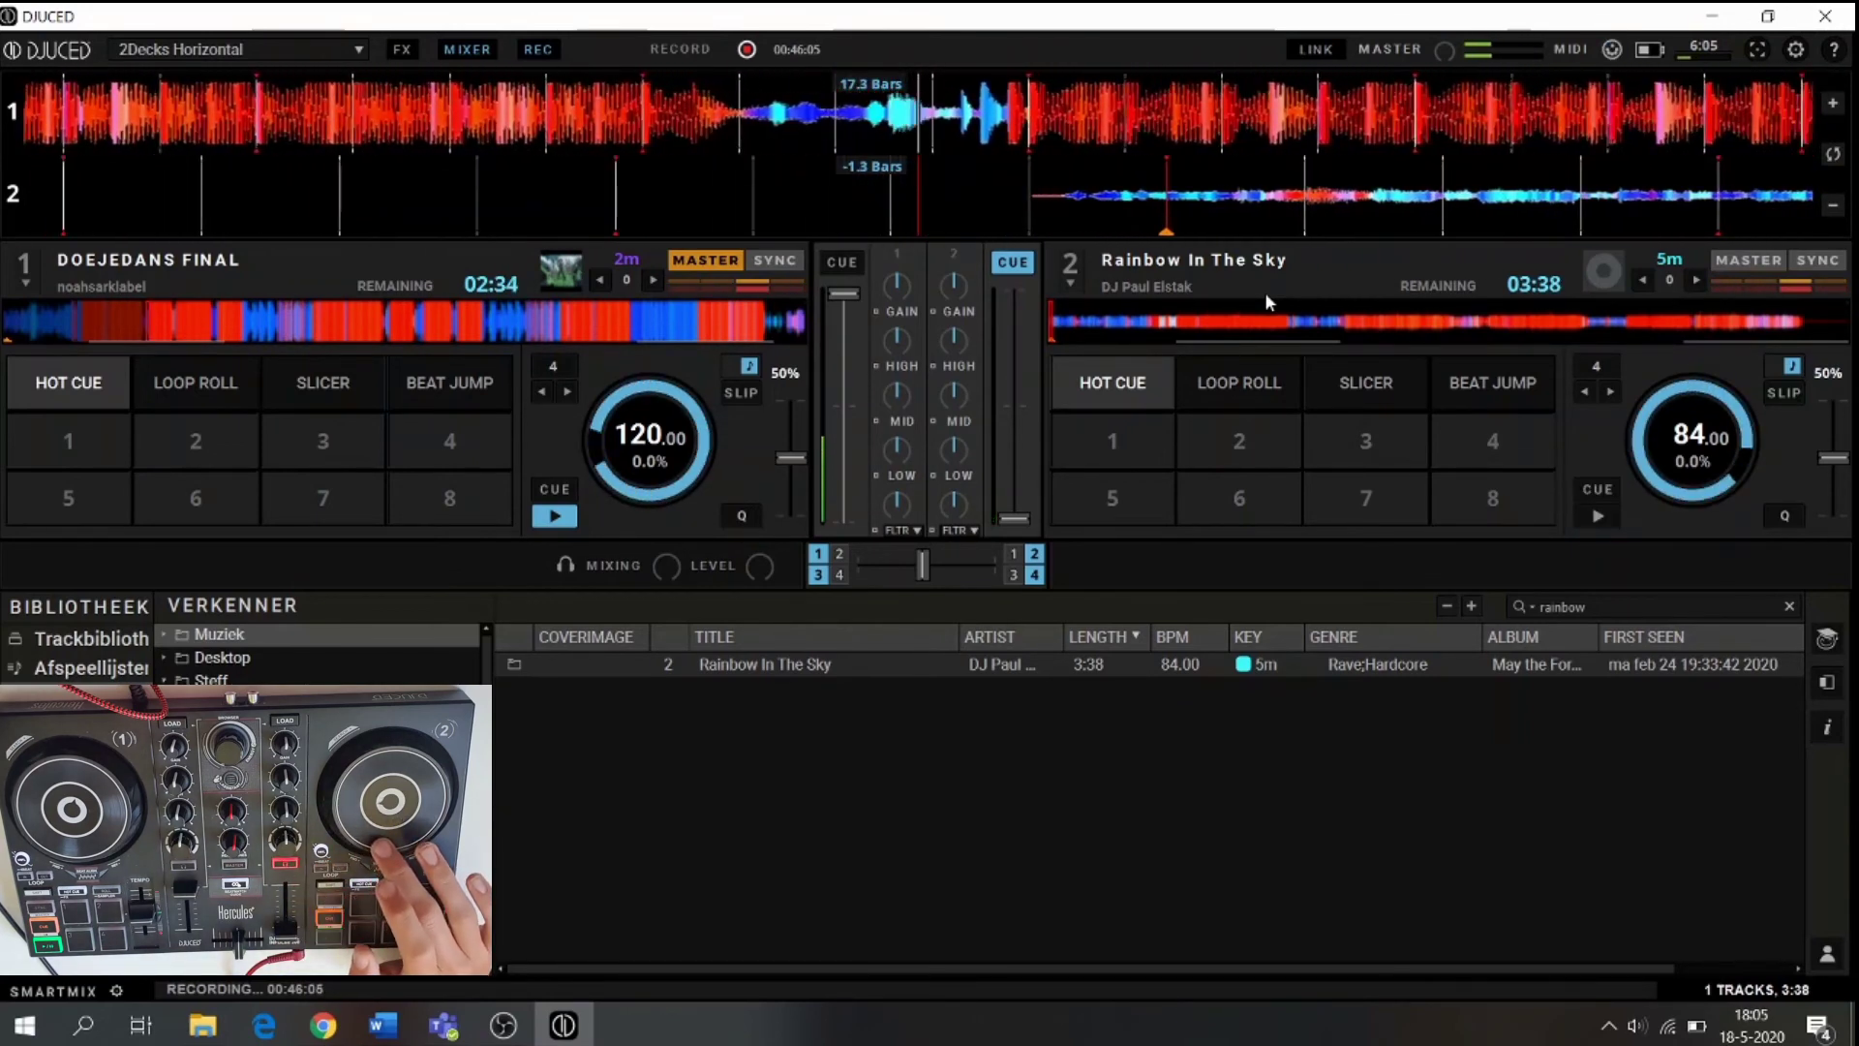
key("space")
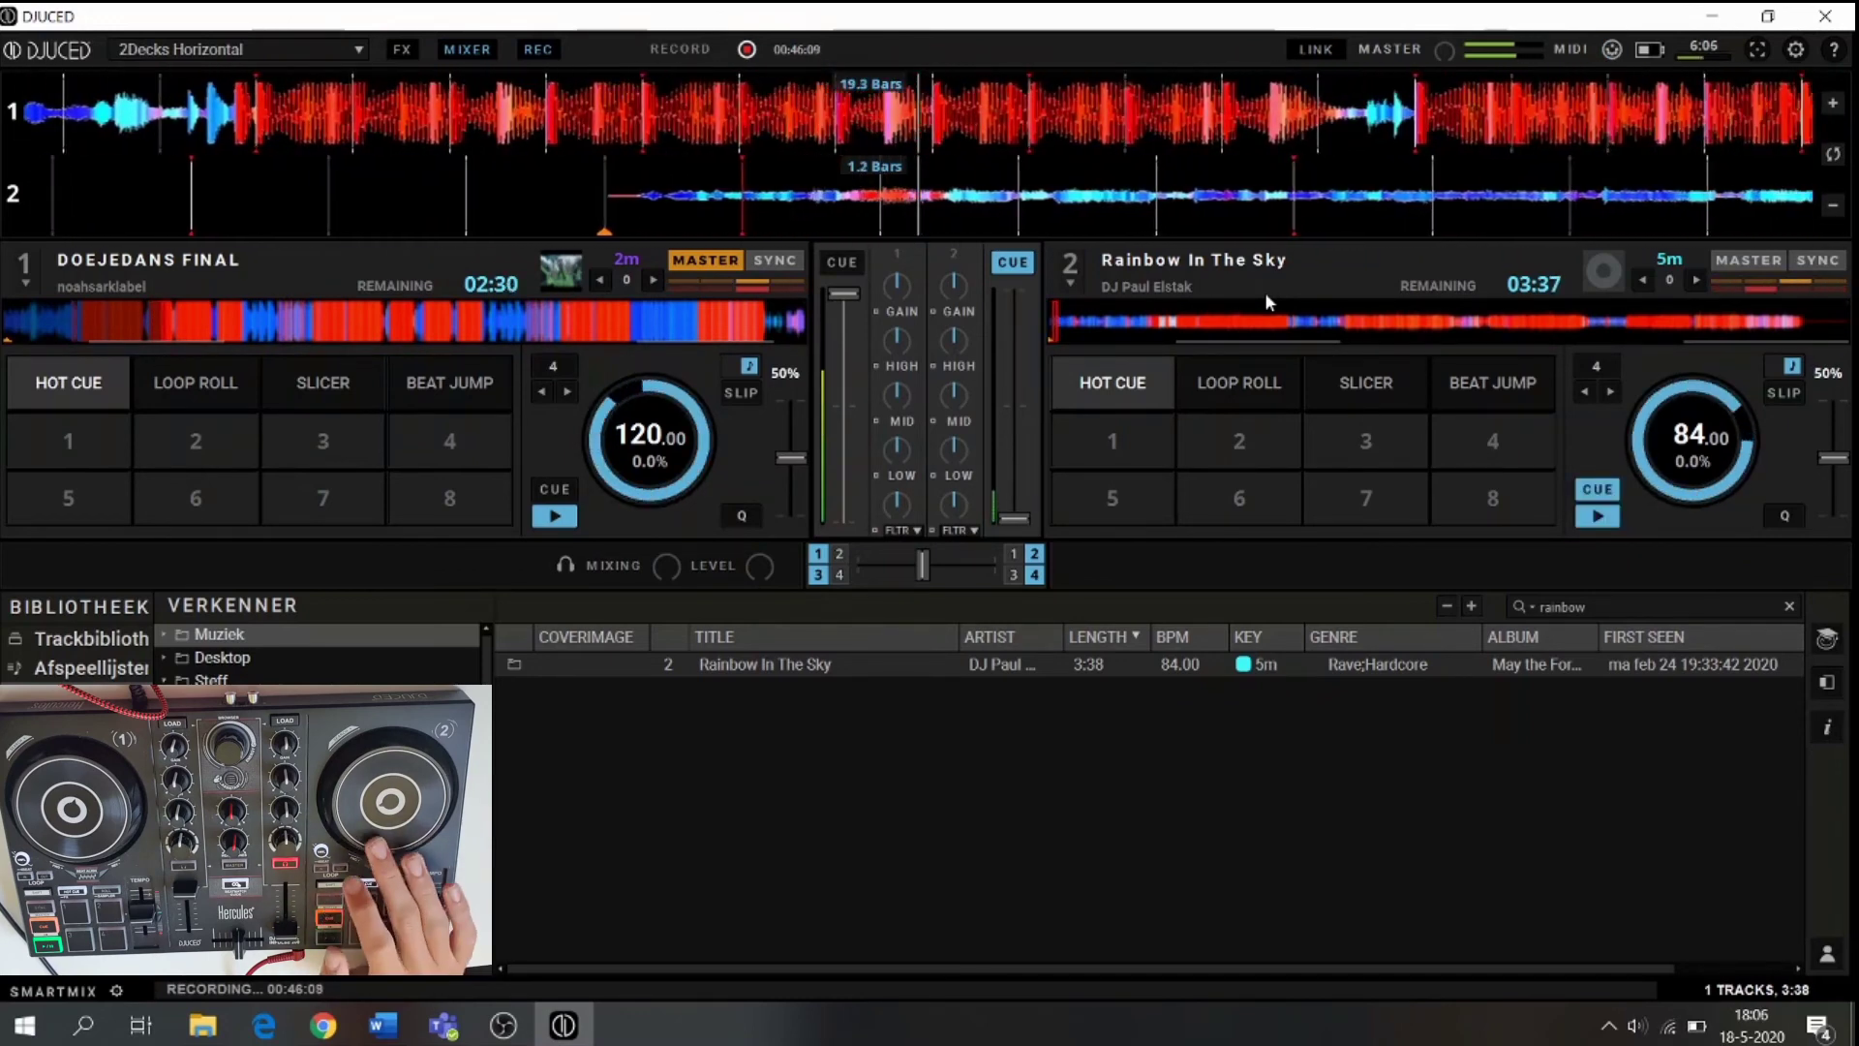
key("space")
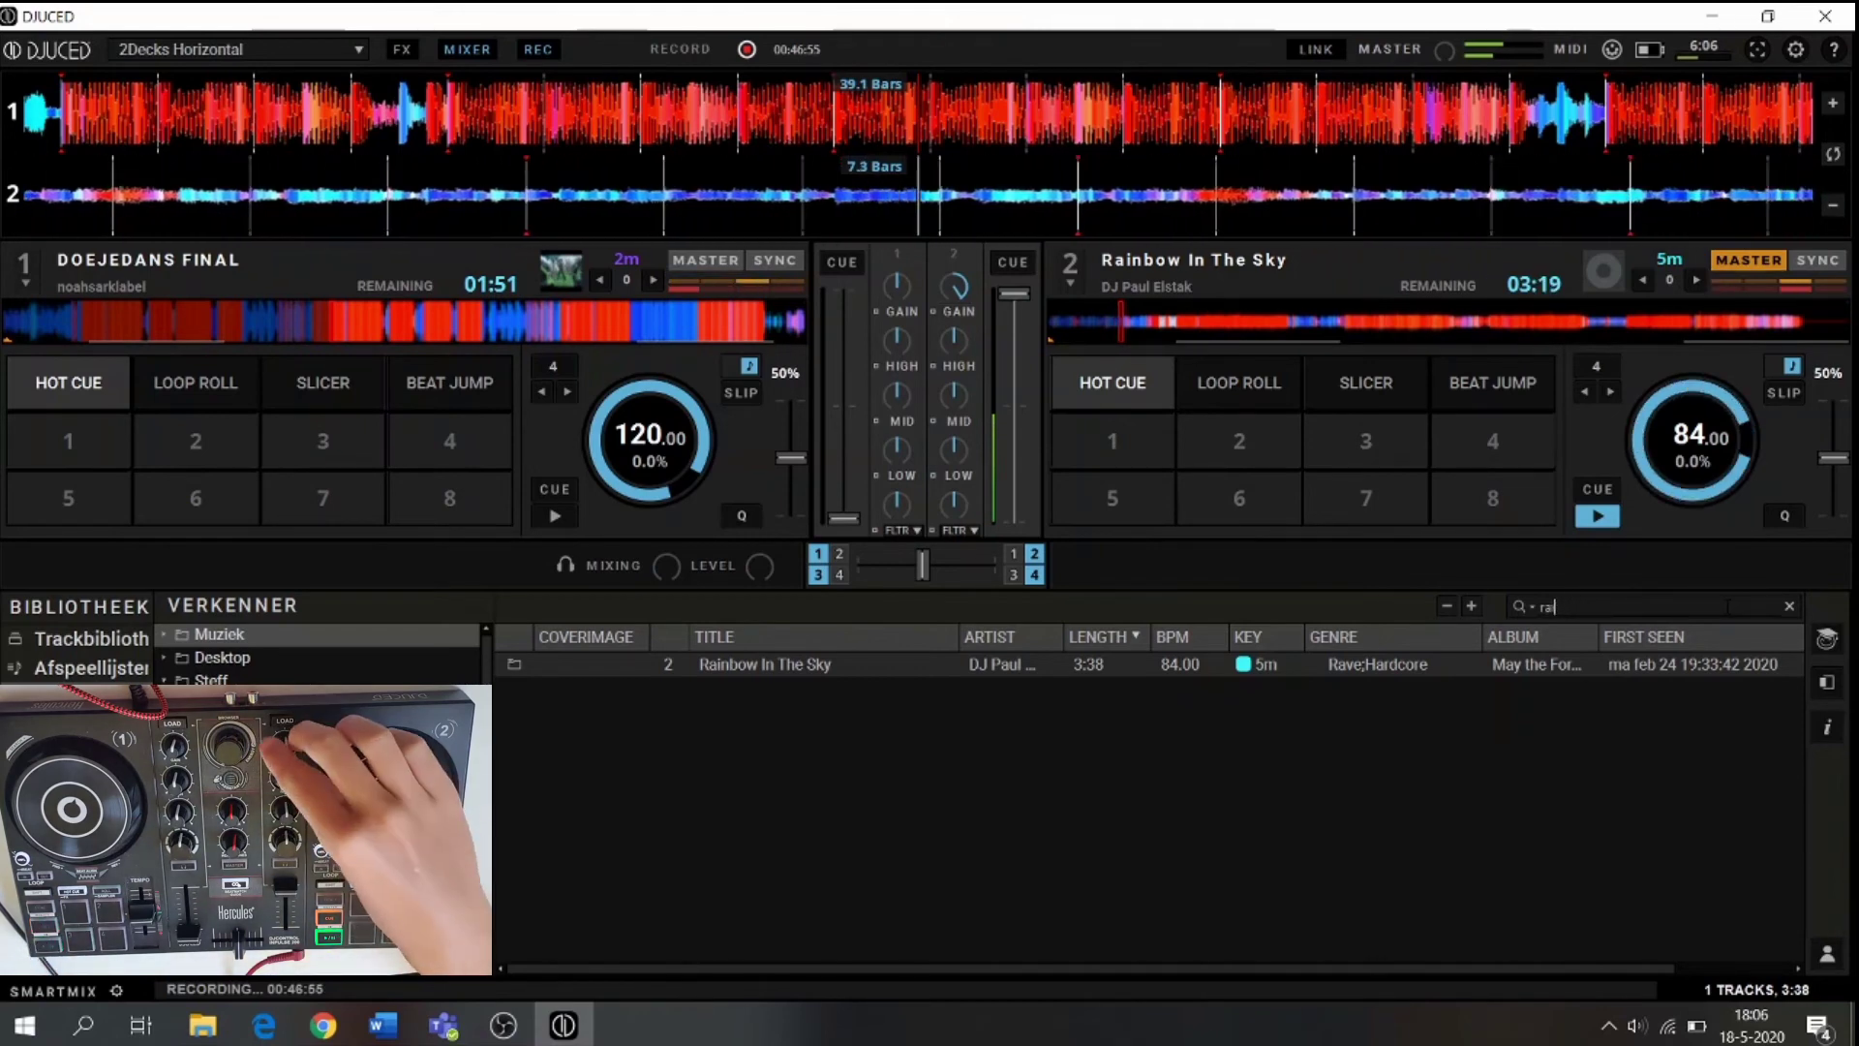
- Clear the "rainbow" search and search the Muziek folder for "nog"
key("BackSpace")
key("BackSpace")
key("BackSpace")
key("BackSpace")
key("BackSpace")
key("BackSpace")
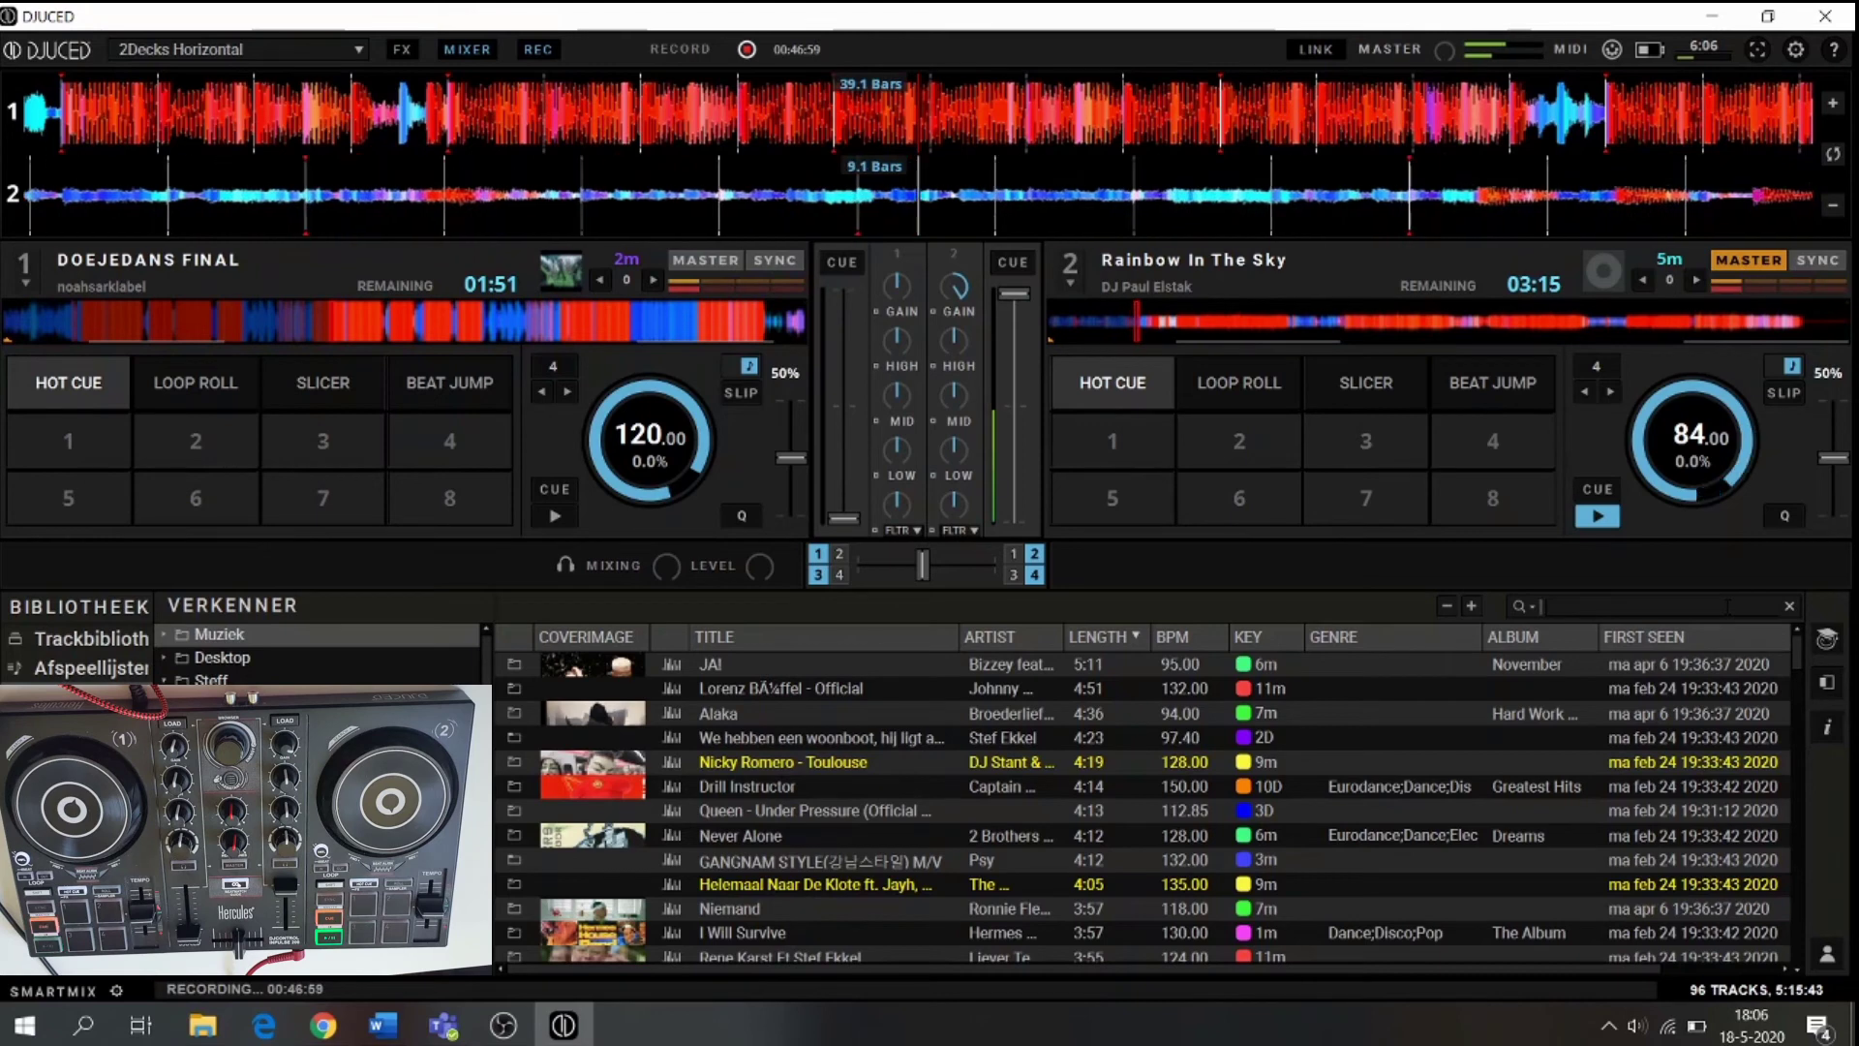
type("no")
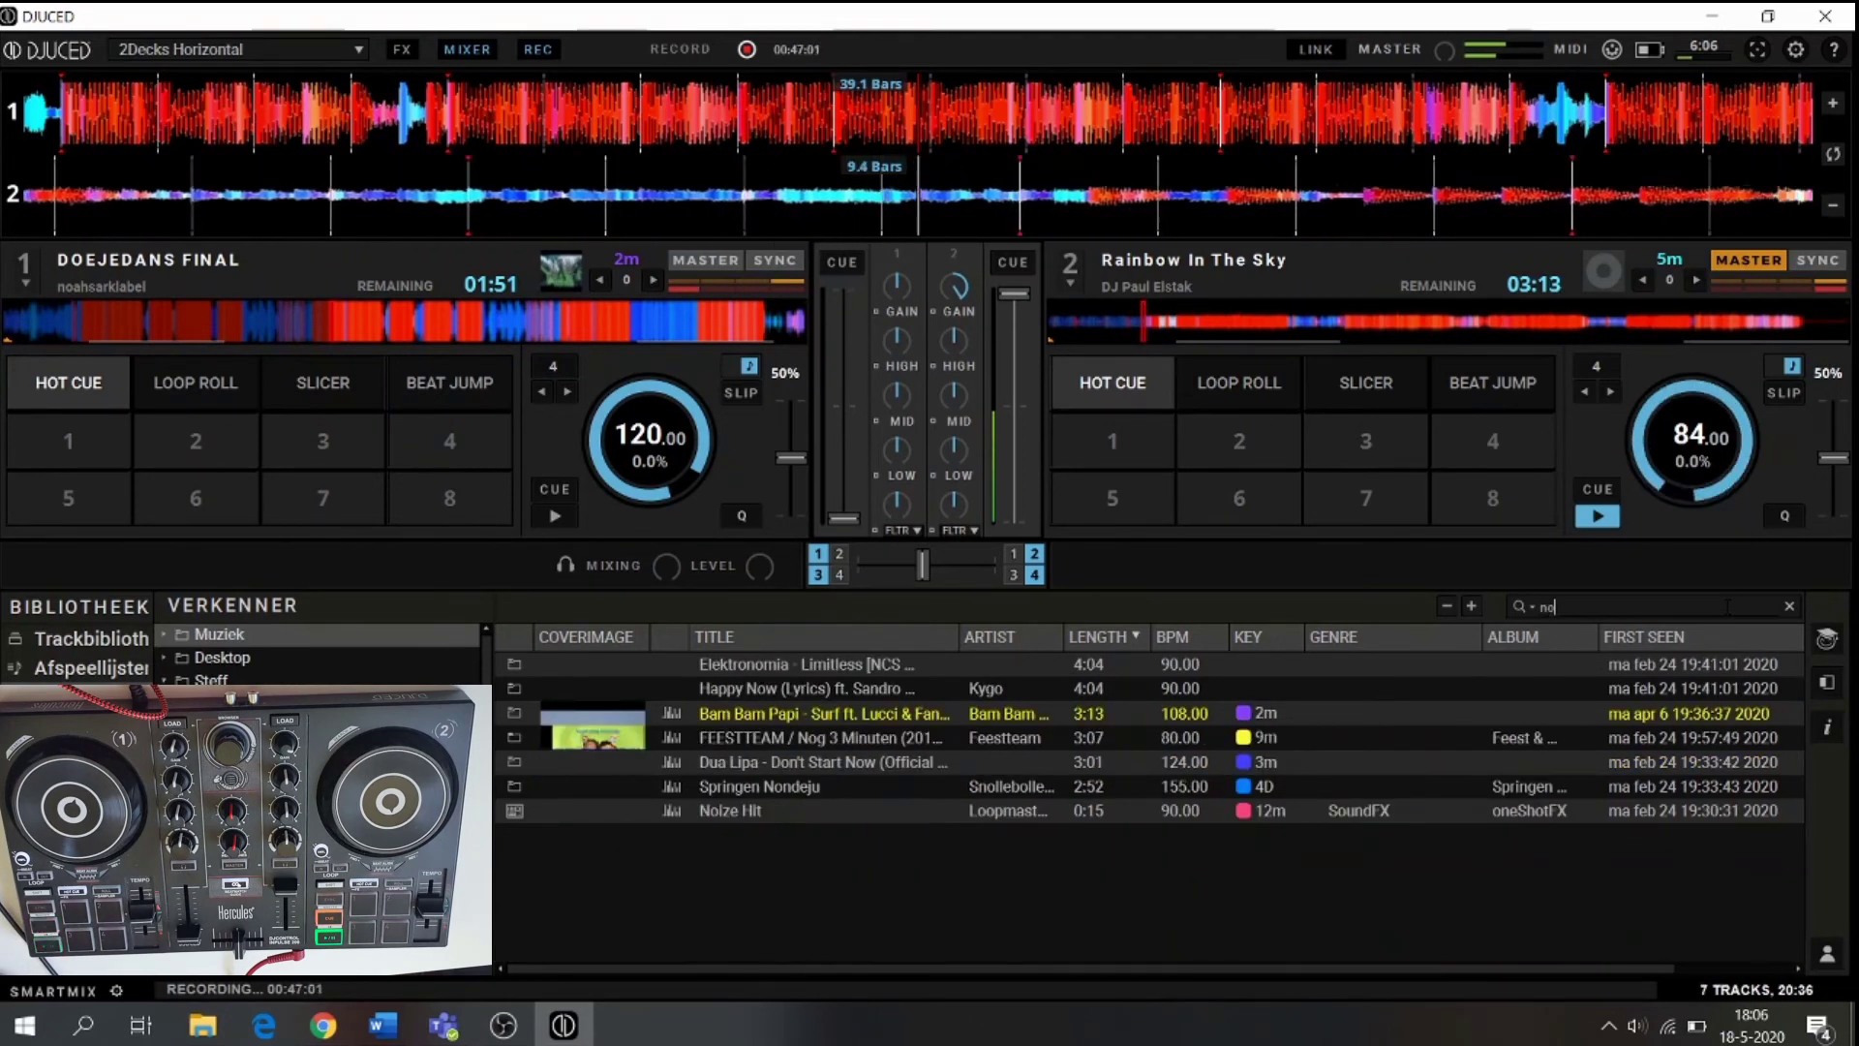
type("g")
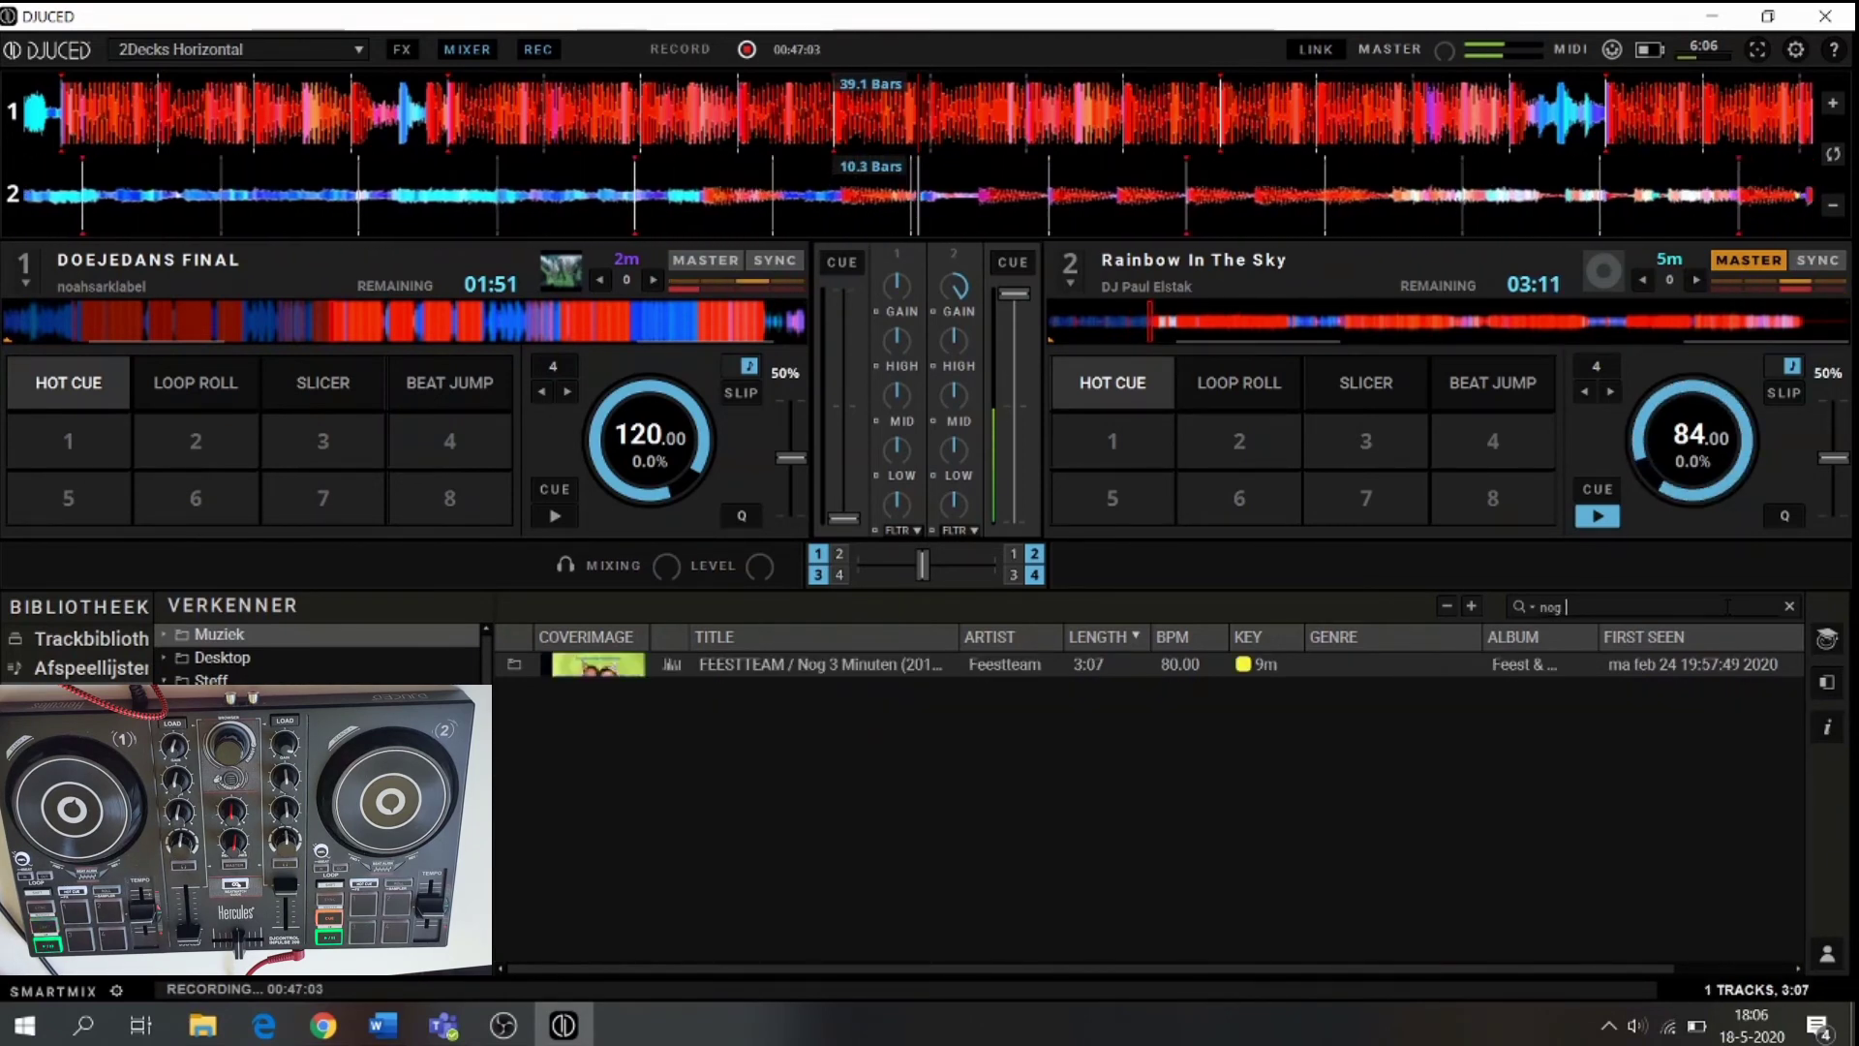
- Load FEESTTEAM / Nog 3 Minuten (2010 versie) onto deck 1 and start it from hot cue 1 with headphone cue on
left_click(833, 665)
left_click_drag(835, 668, 386, 295)
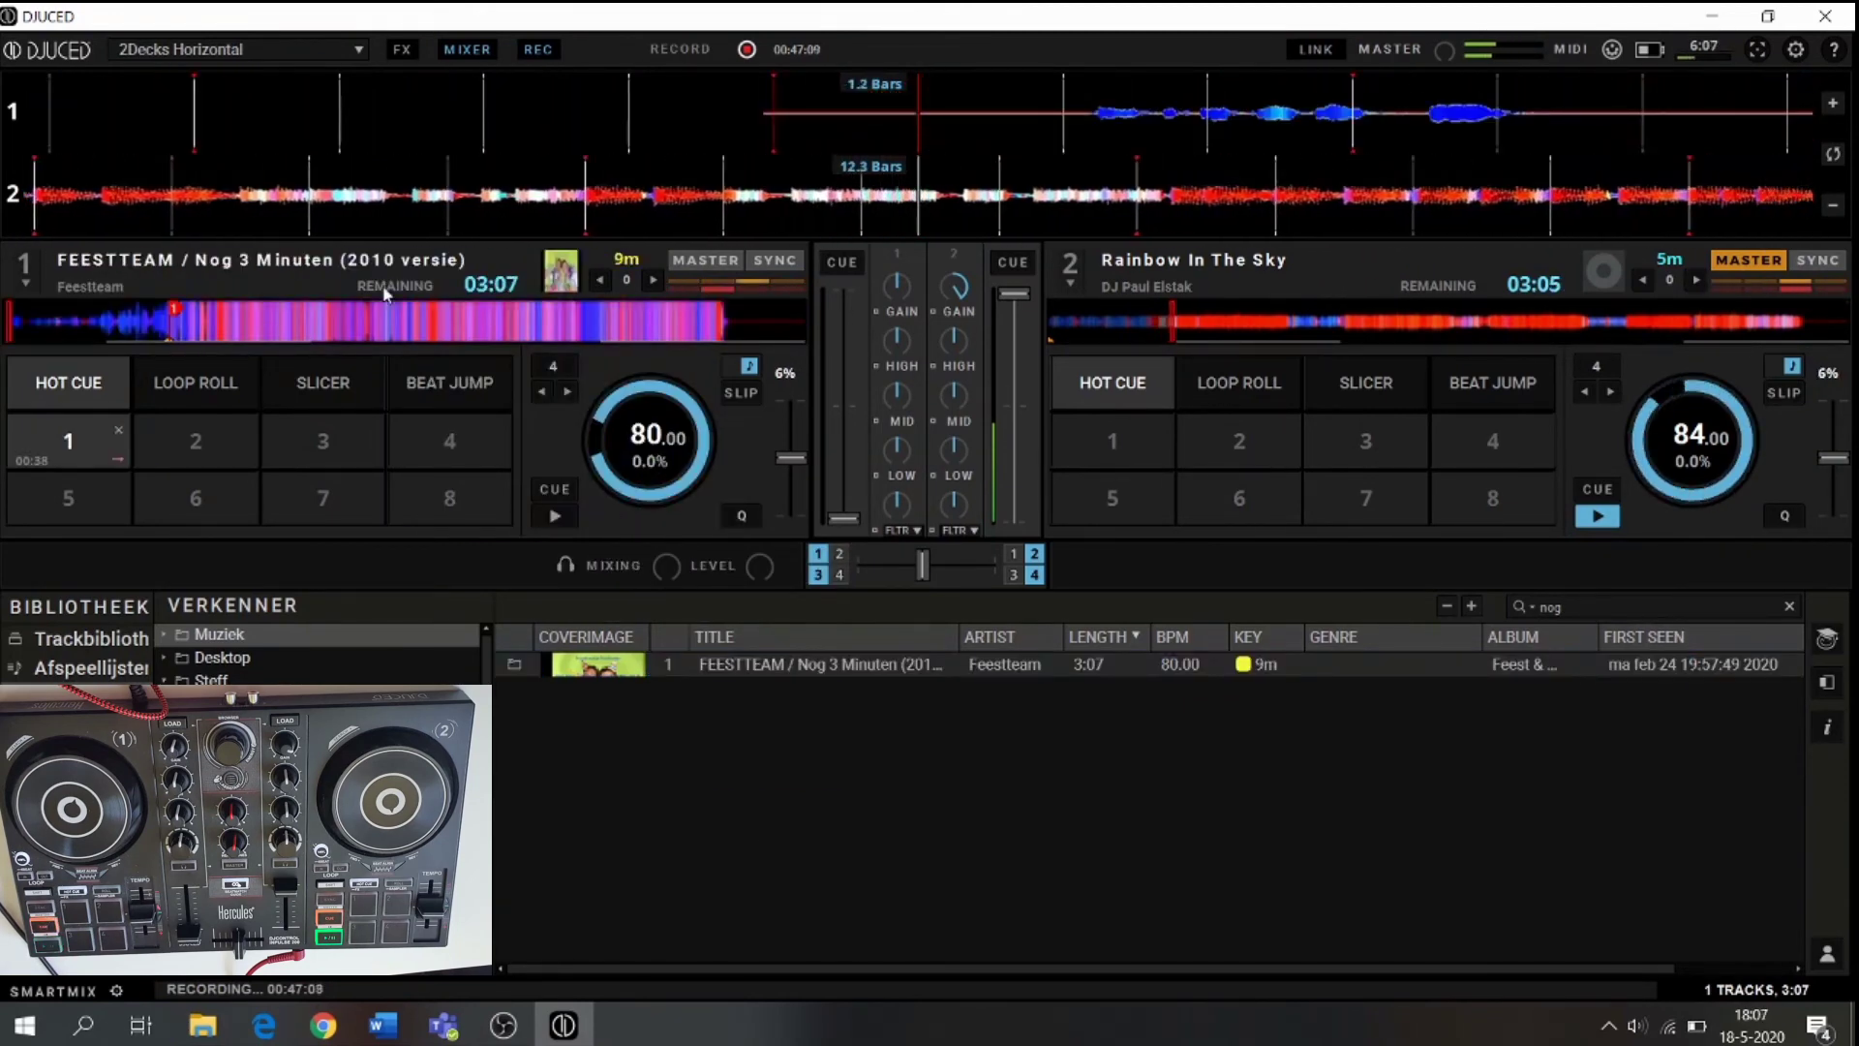
key("1")
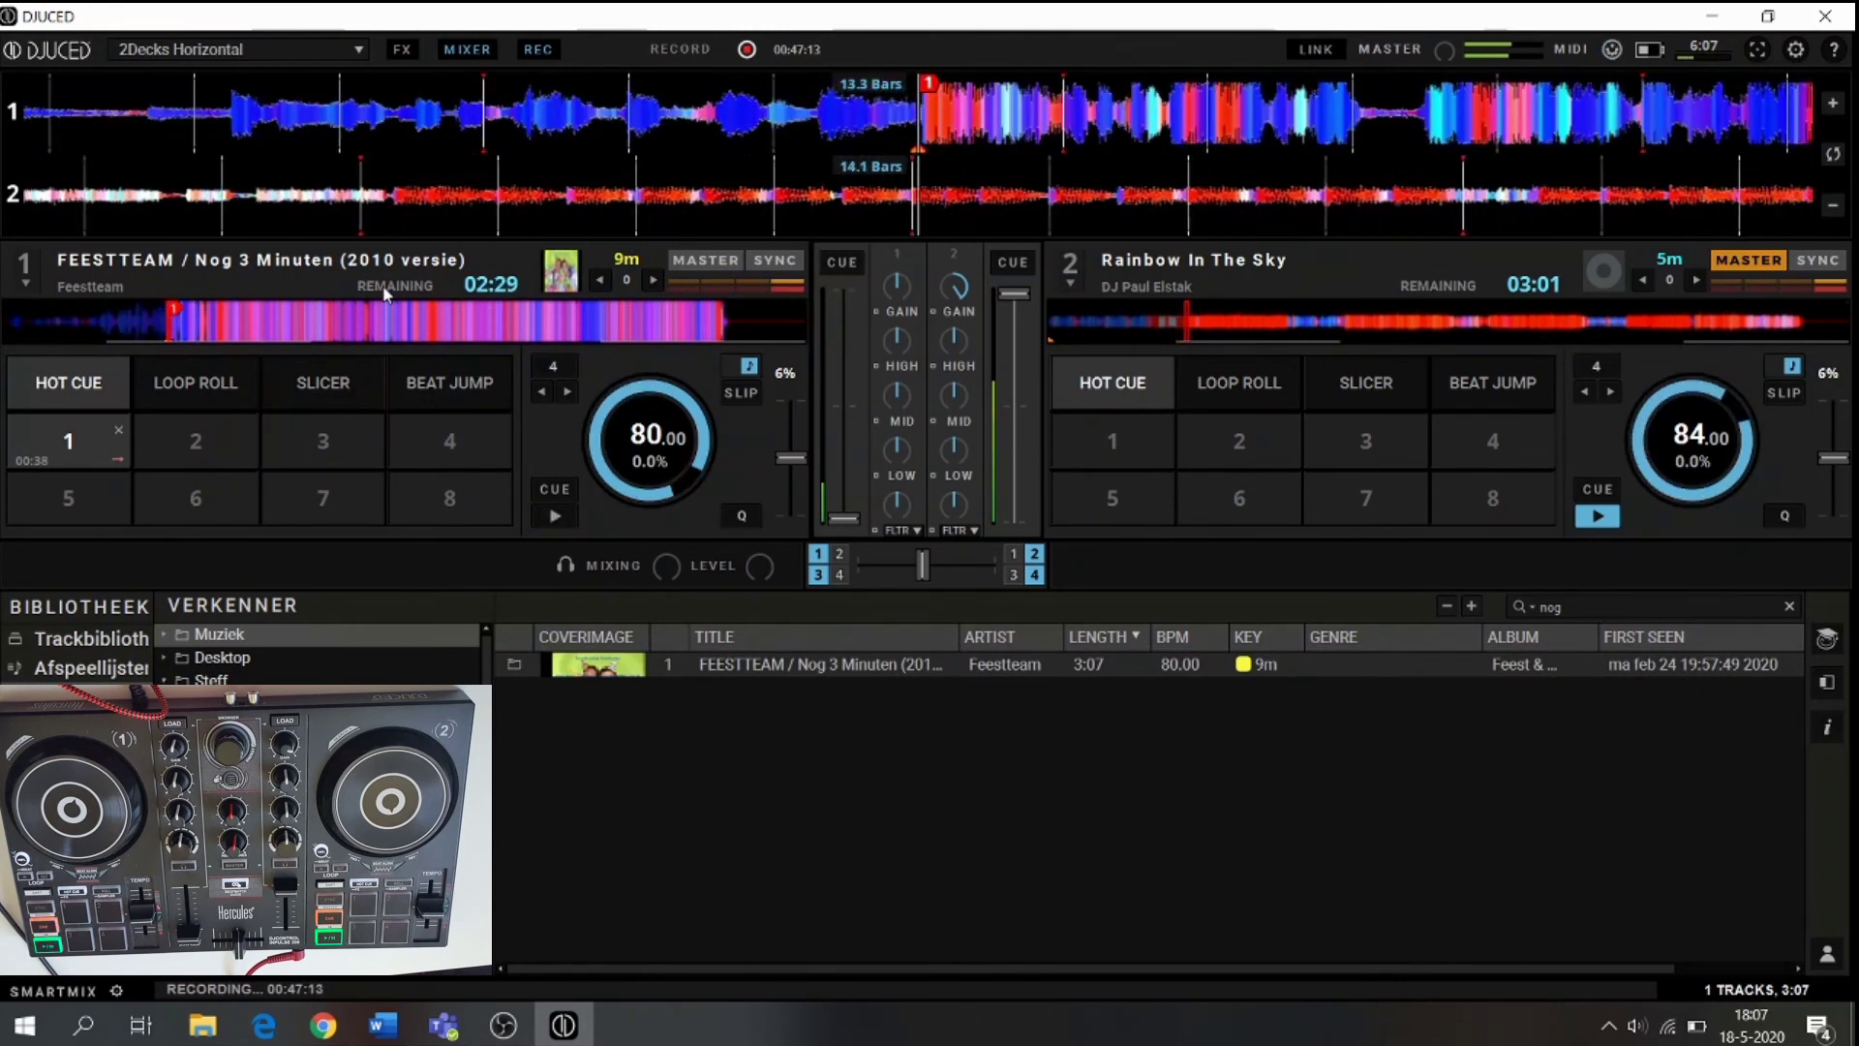
key("space")
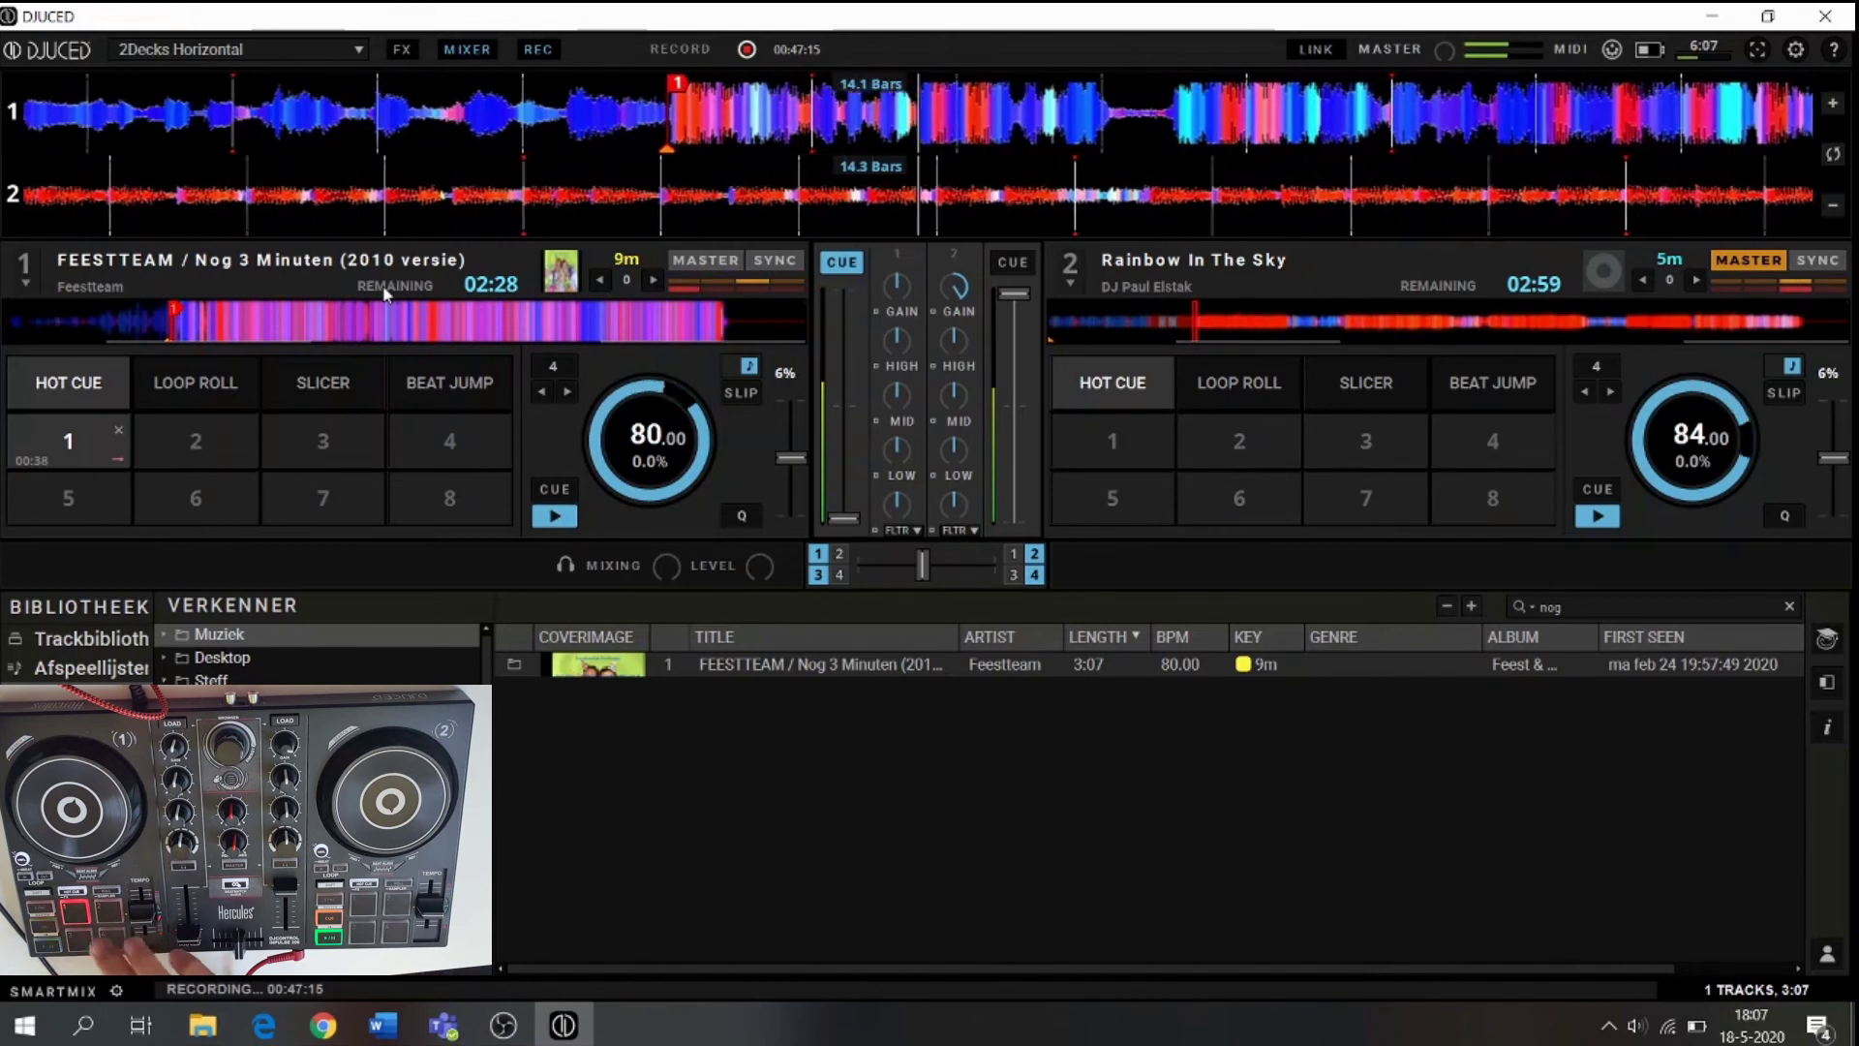